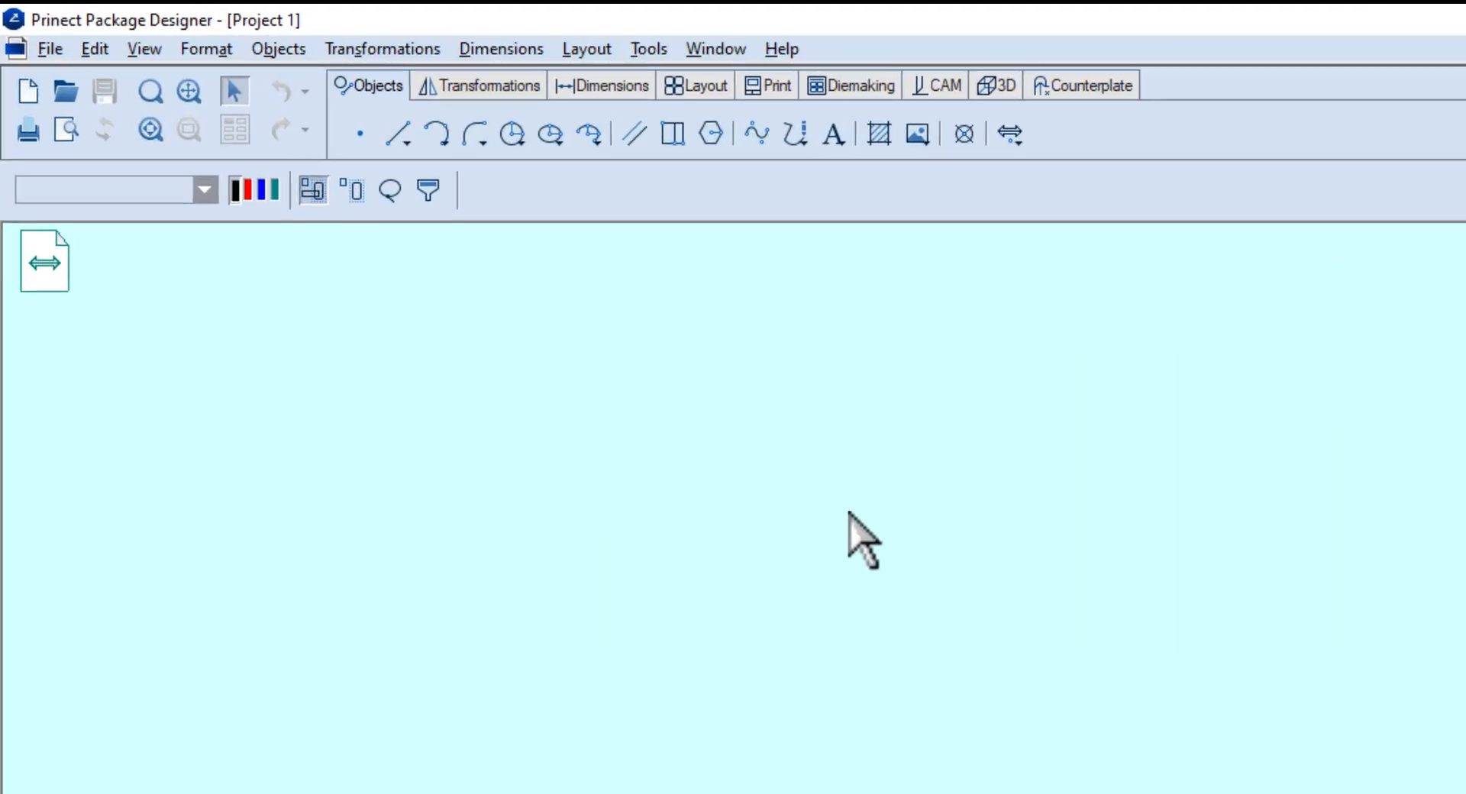
- Draw a rectangle 150 wide and 150 high in the Cutting style
left_click(673, 134)
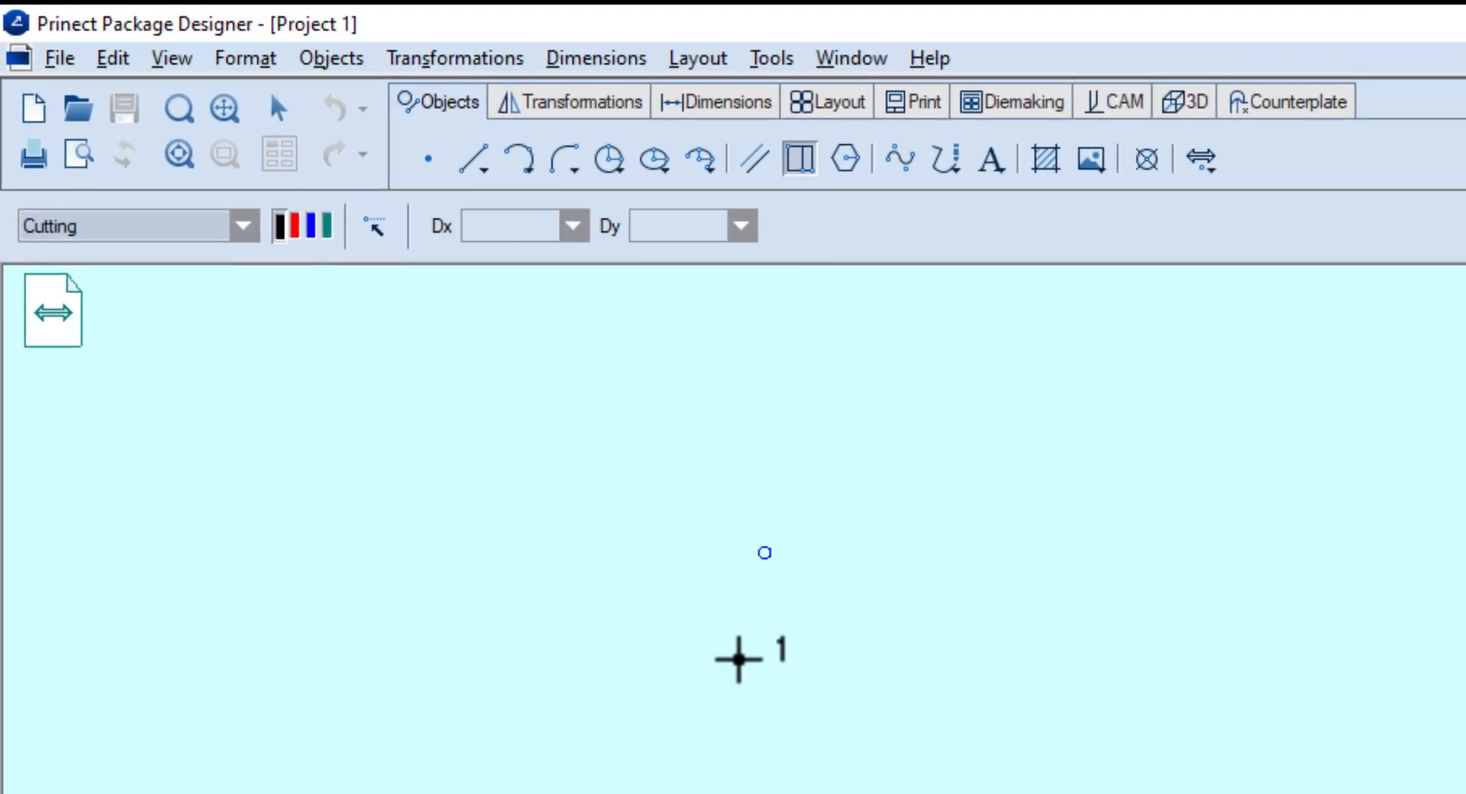
left_click(384, 745)
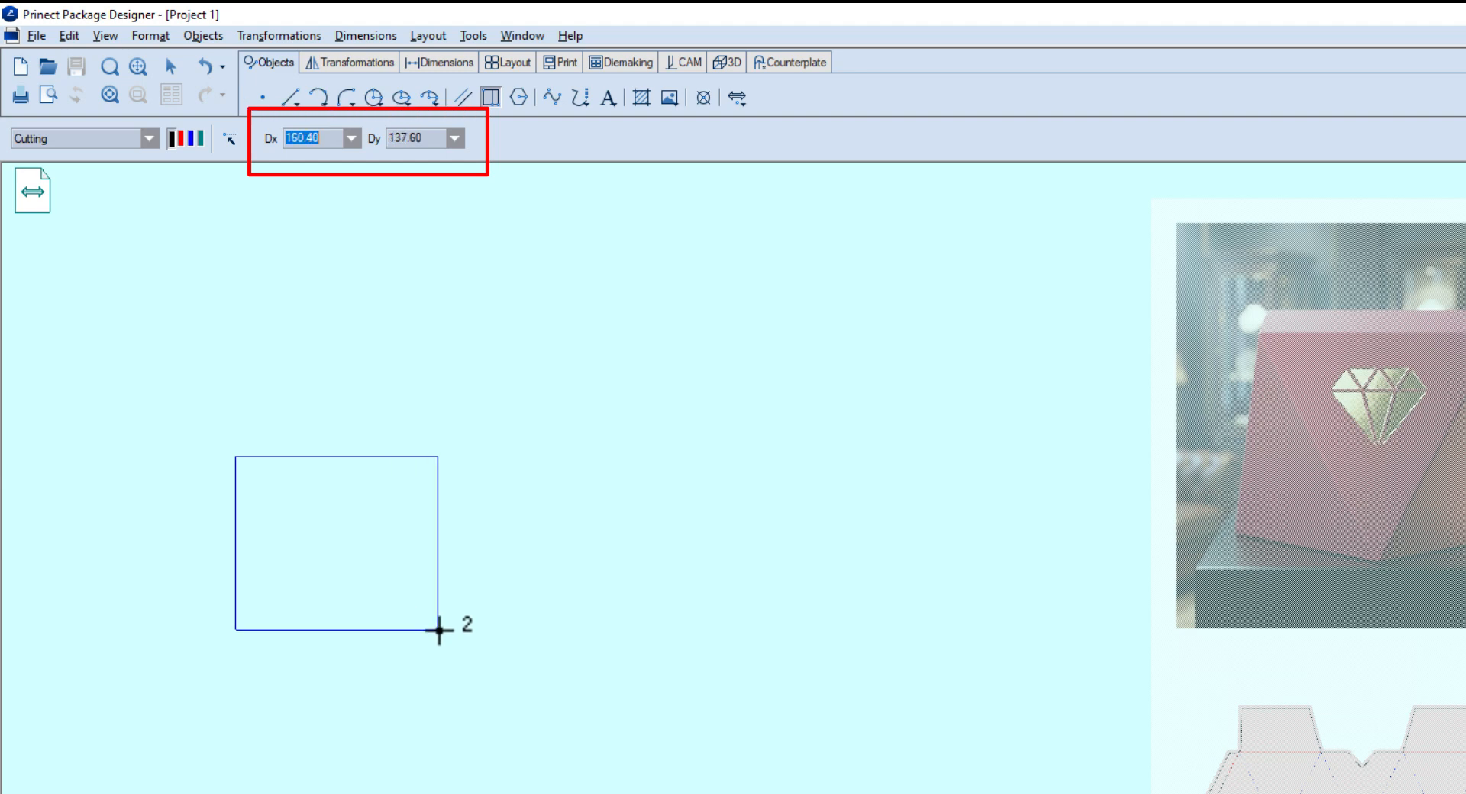
type("150")
key("Return")
type("150")
key("Return")
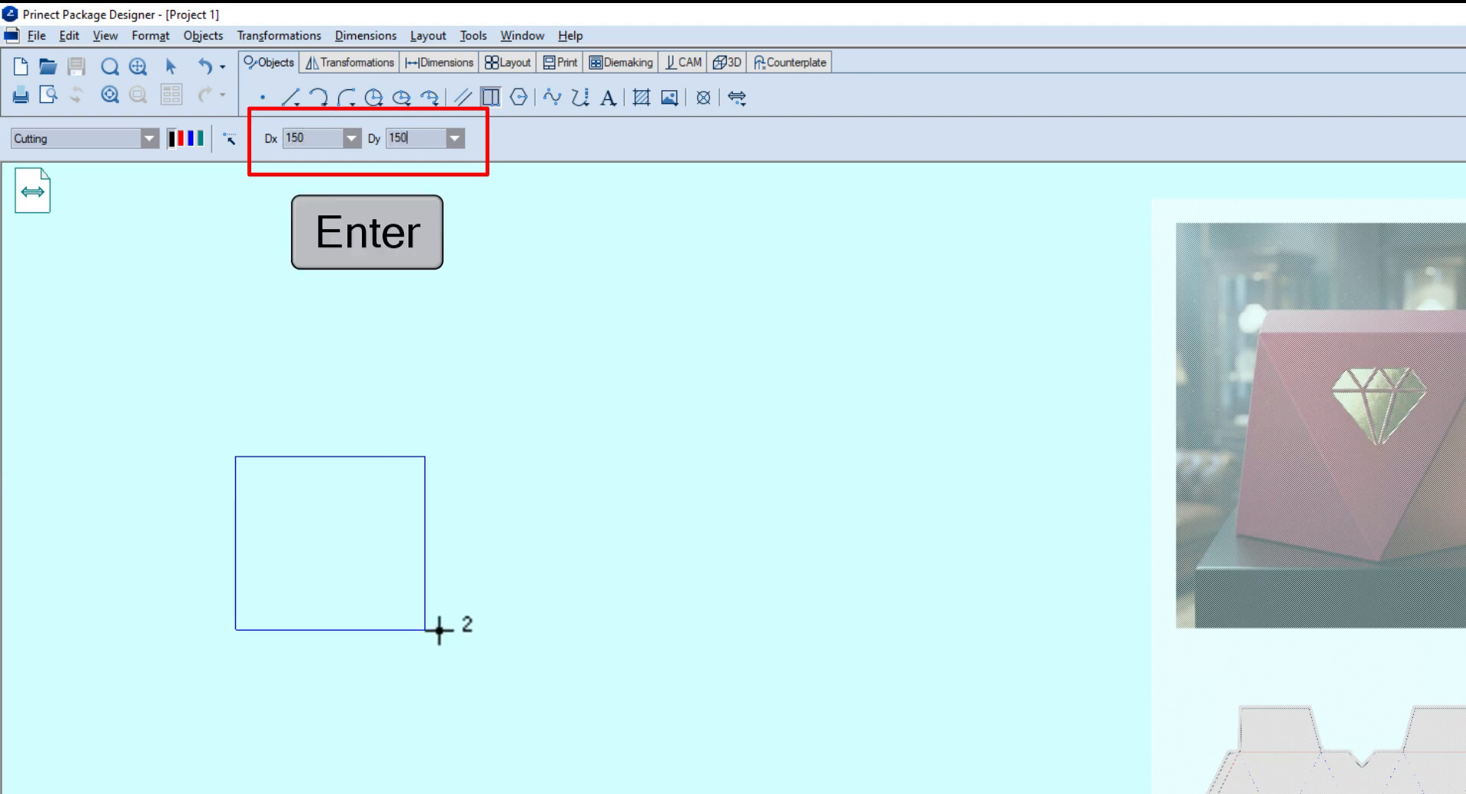
left_click(439, 630)
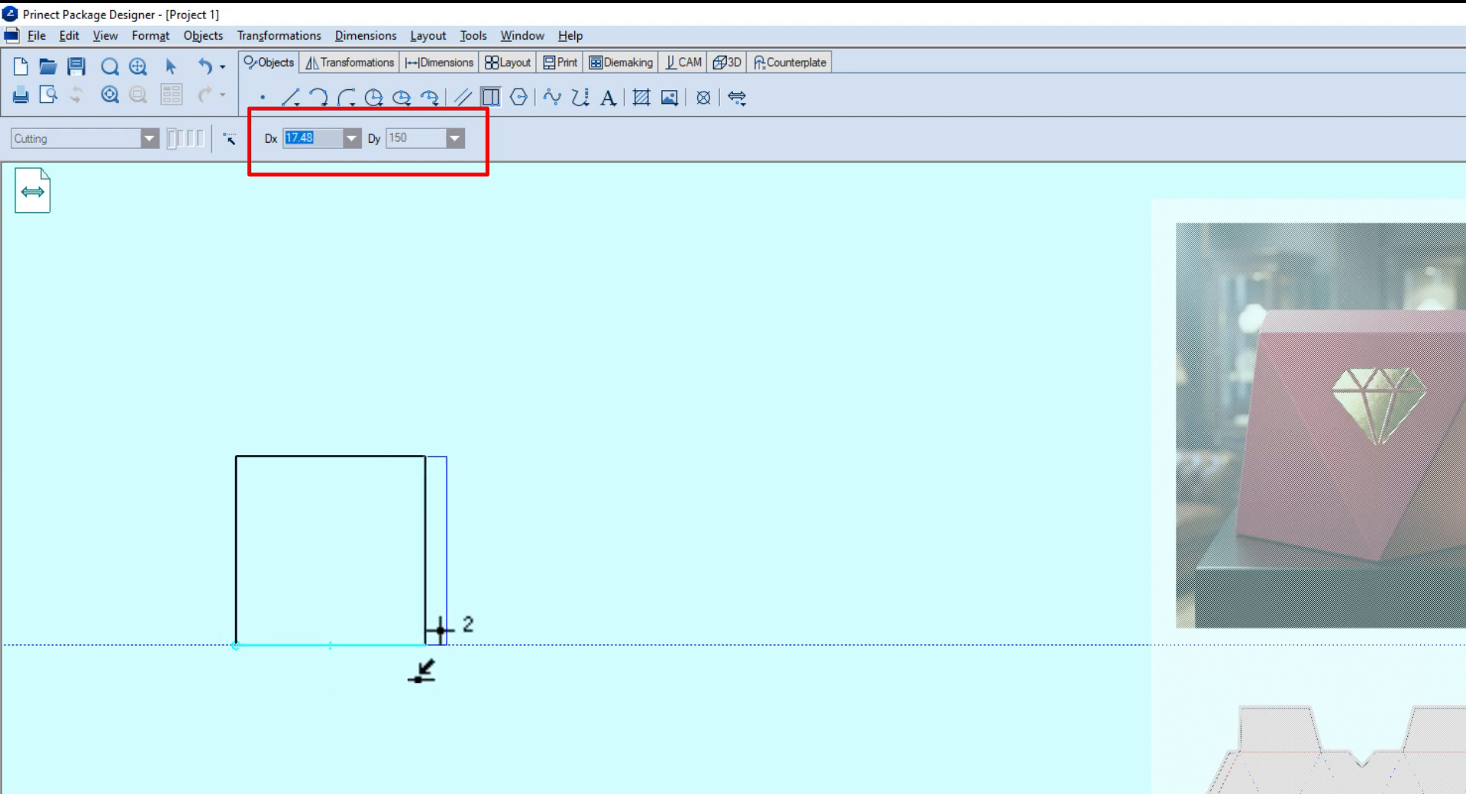
- Add three more adjoining rectangles, each 150 wide, in a horizontal row beside the first square
type("150")
key("Return")
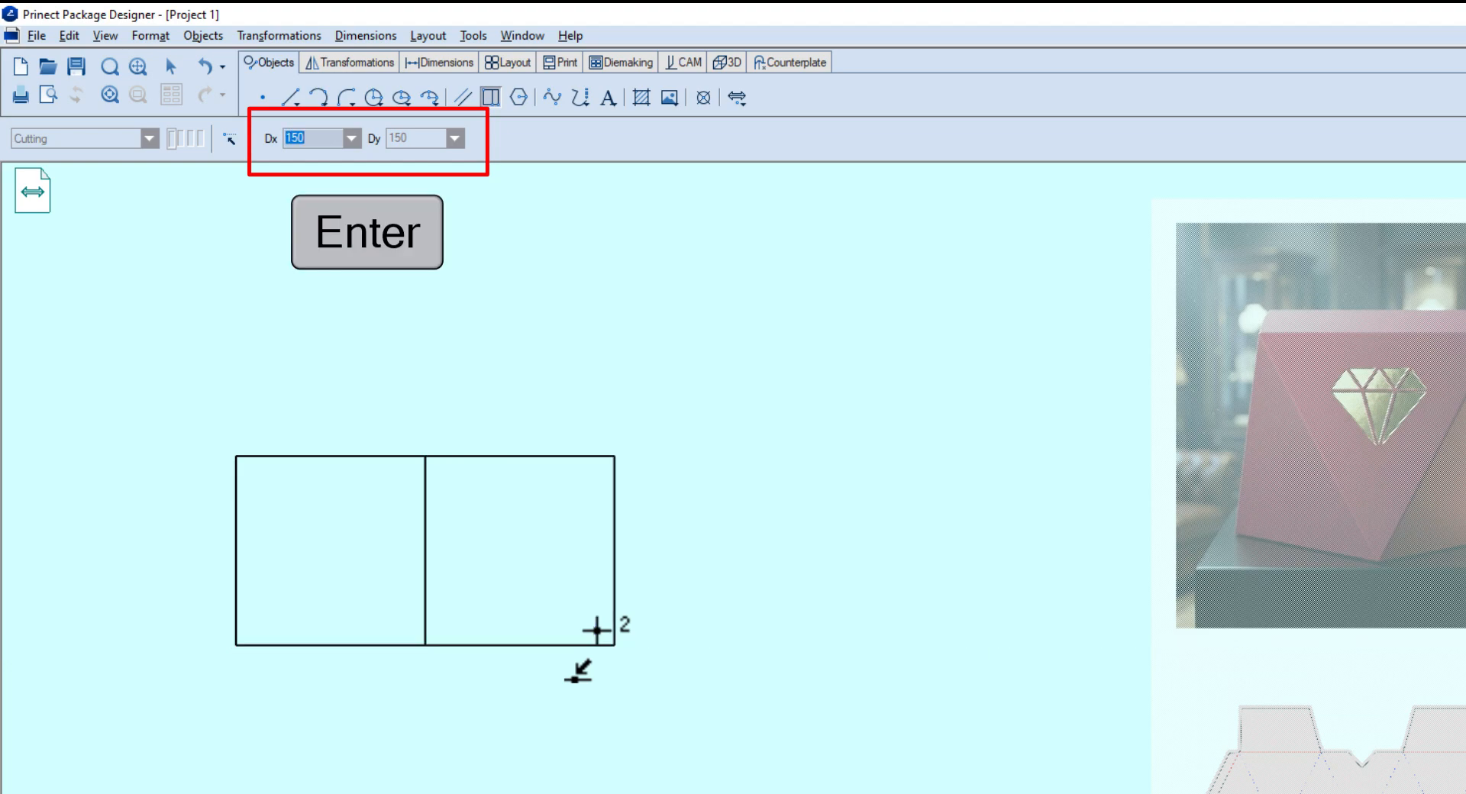
type("150")
key("Return")
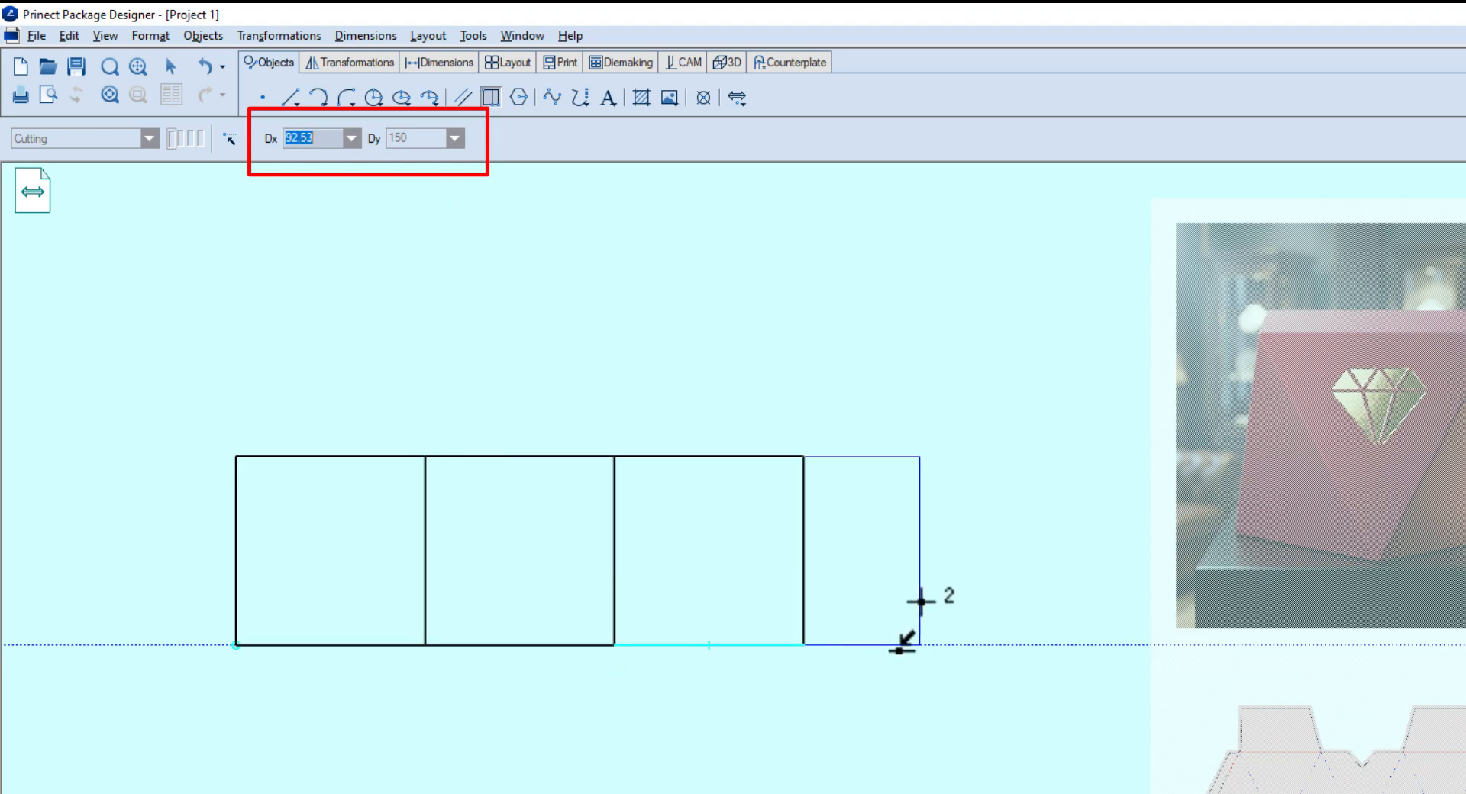
type("150")
key("Return")
key("Escape")
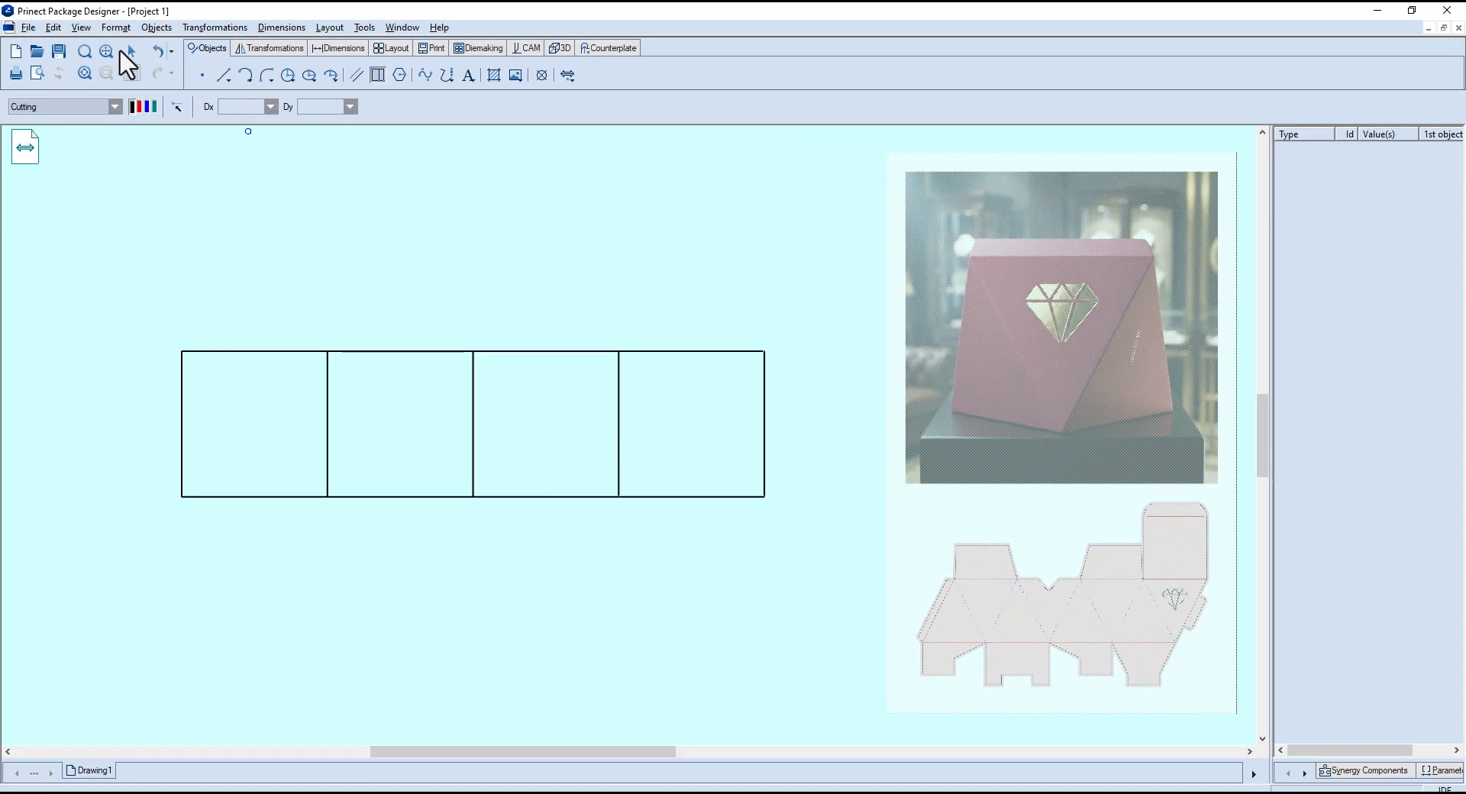
- Change the three inner vertical divider lines of the row to the Creasing style
left_click(129, 51)
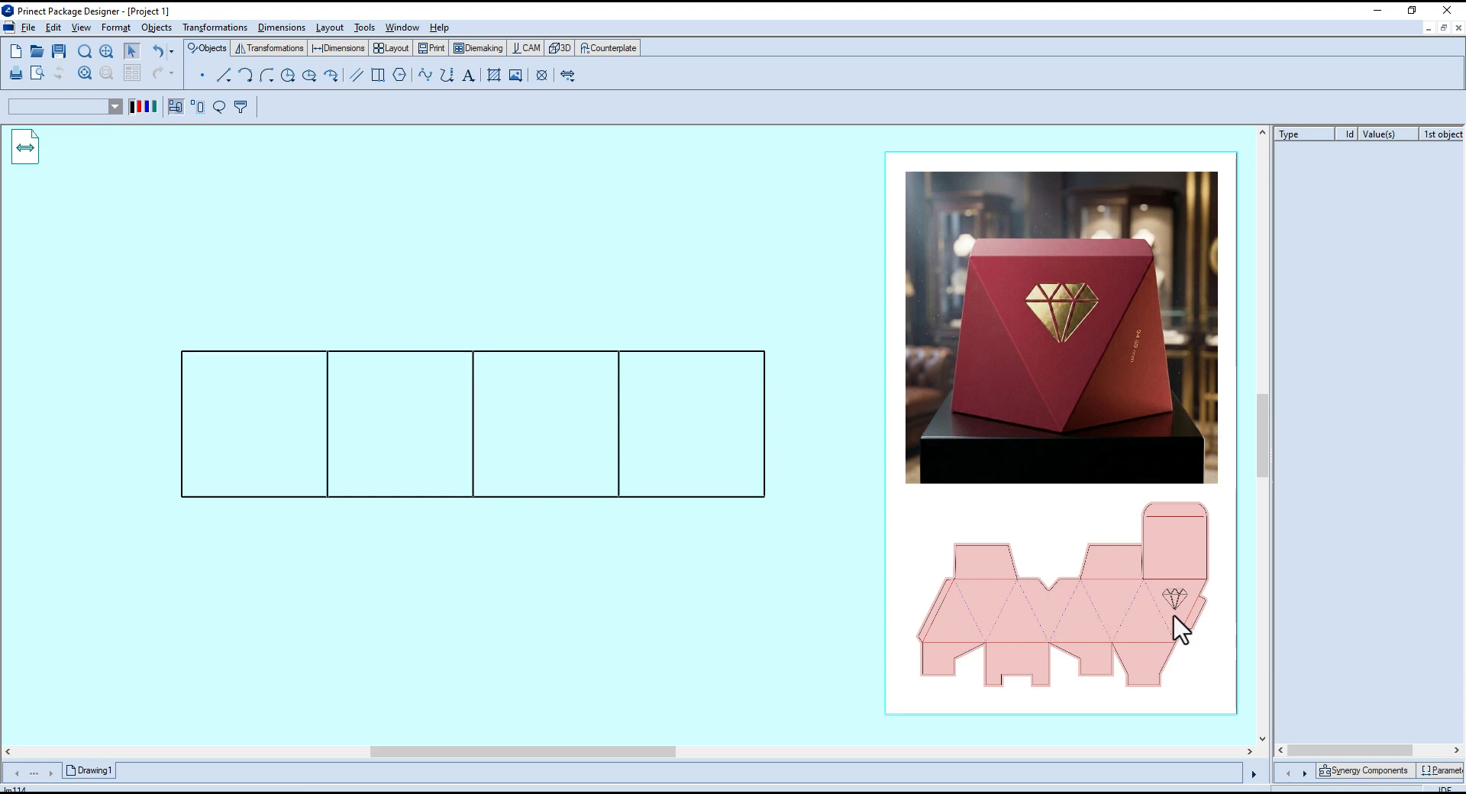
left_click_drag(628, 434, 324, 443)
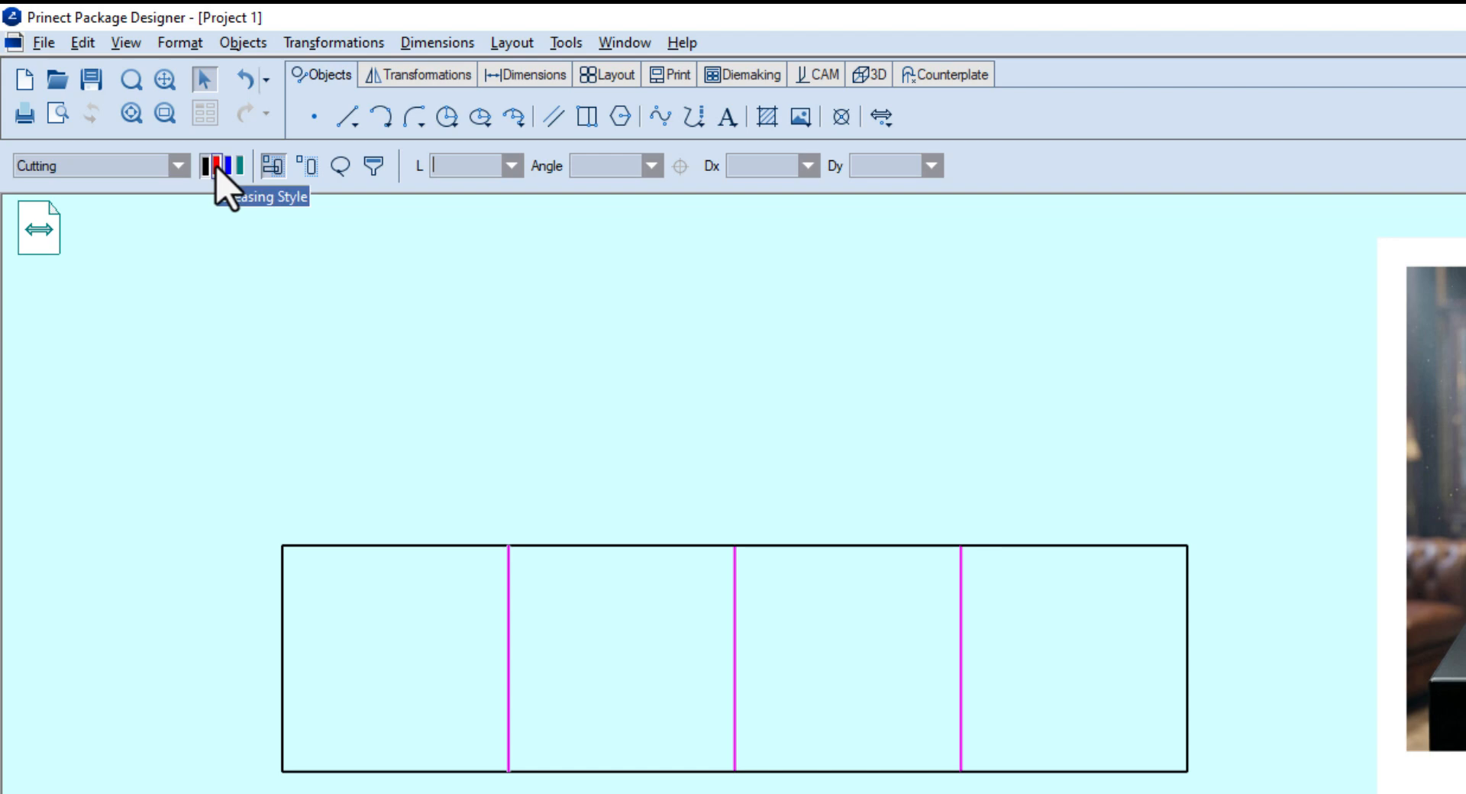
left_click(217, 167)
left_click(598, 480)
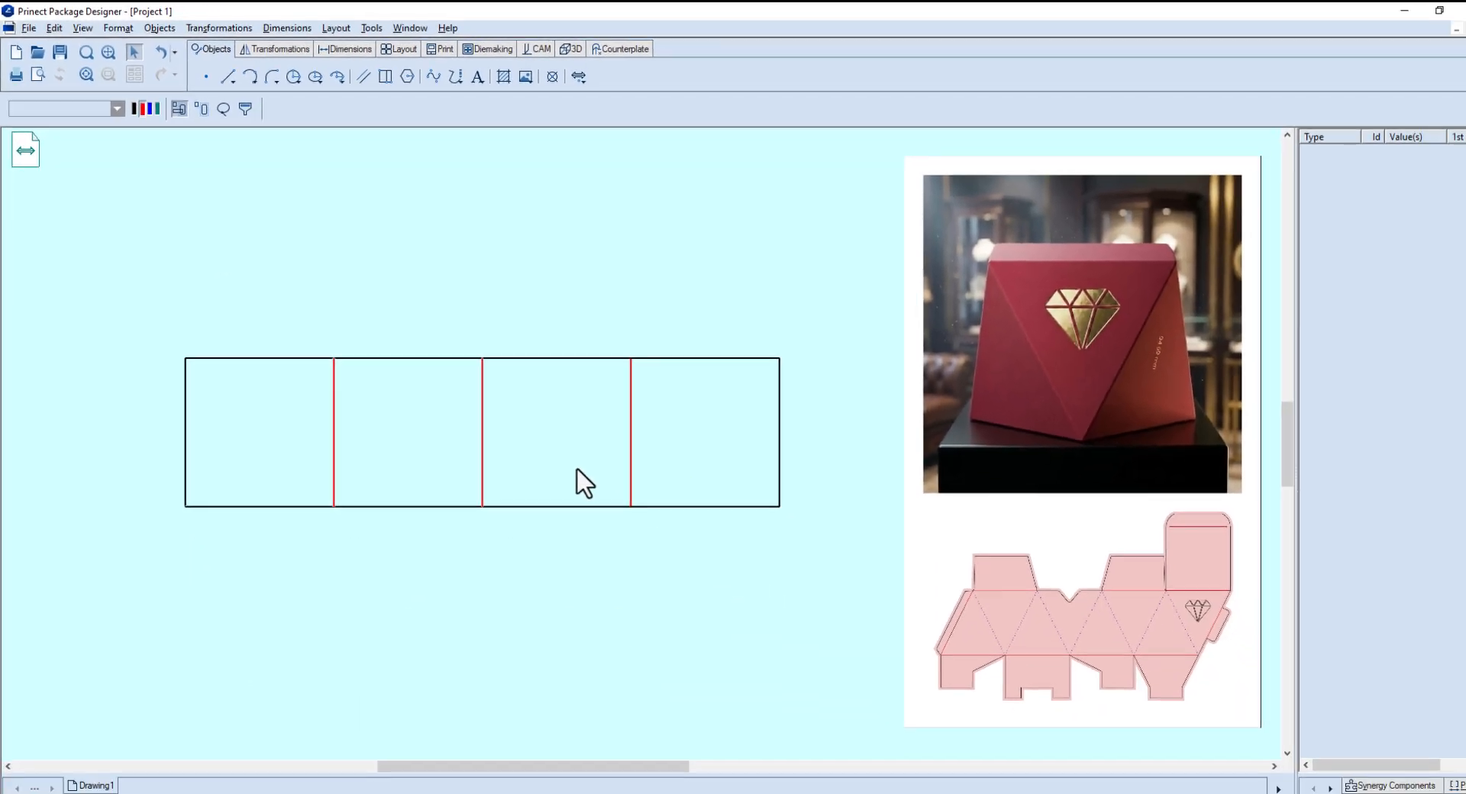
- Draw zigzag lines through the first two squares, running from their upper corners to the midpoints of their lower edges
middle_click_drag(920, 606, 980, 593)
scroll(1064, 616, "up", 6)
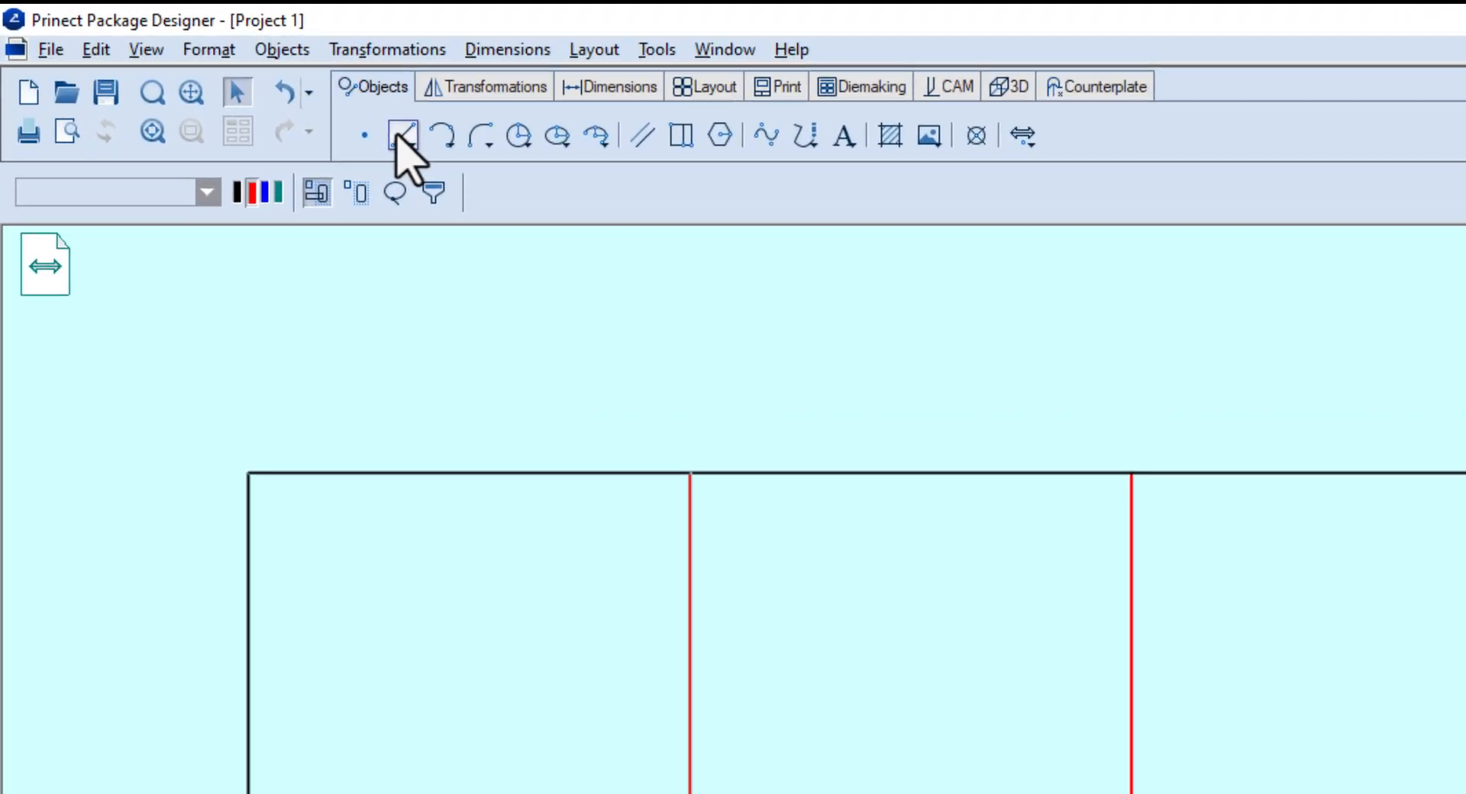
left_click(403, 136)
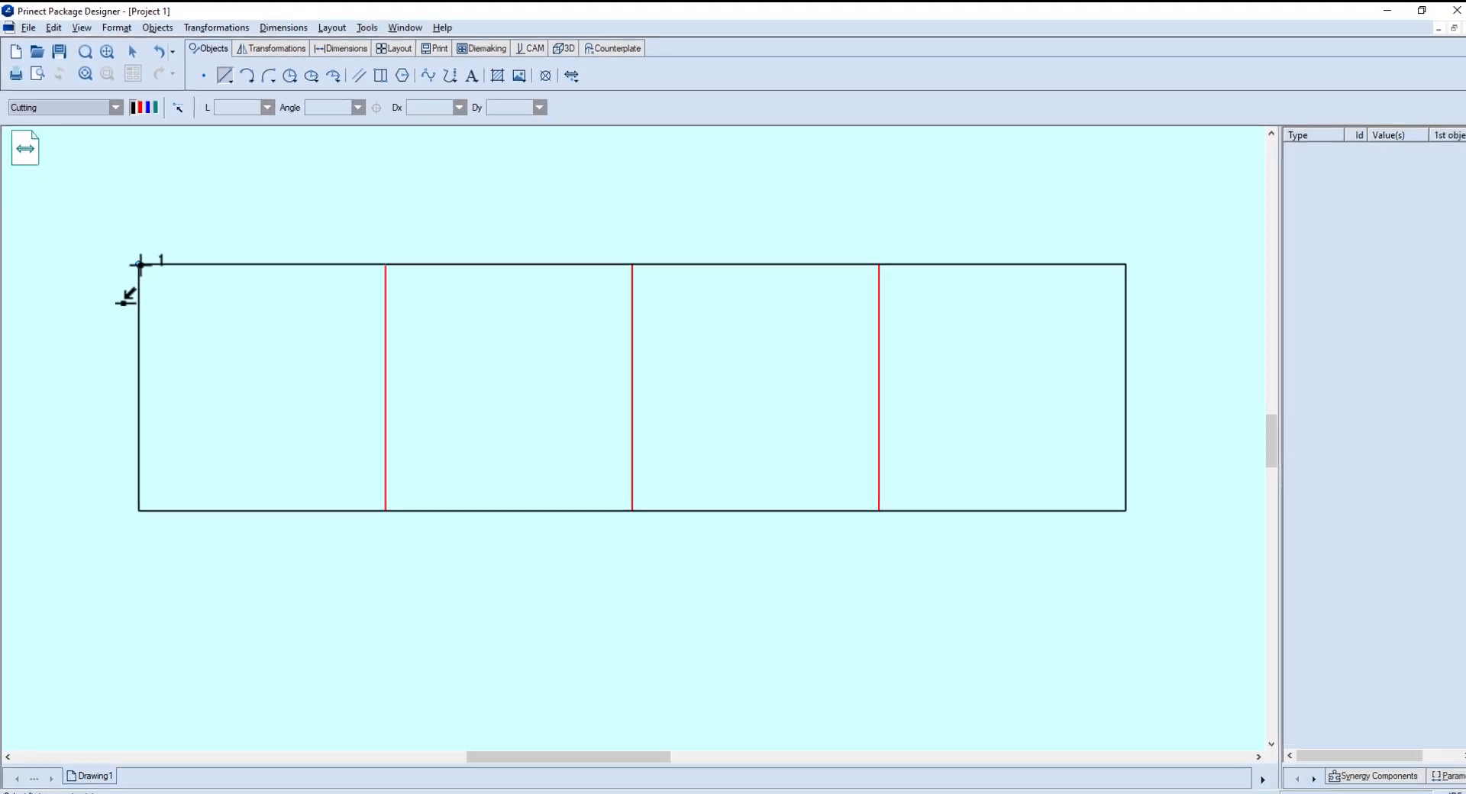
scroll(140, 265, "up", 1)
middle_click_drag(140, 265, 131, 185)
left_click(130, 184)
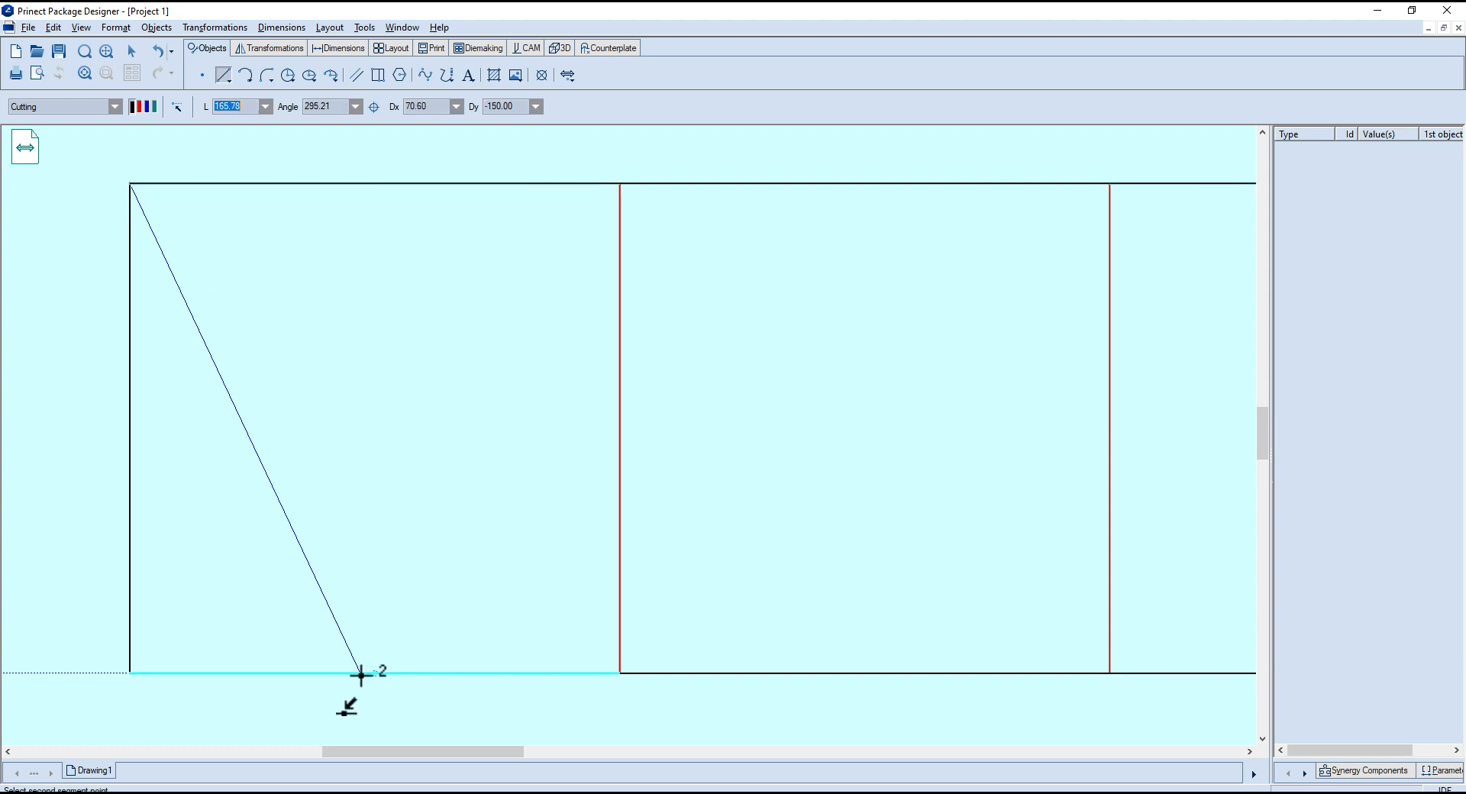
middle_click_drag(375, 674, 376, 704)
left_click(376, 704)
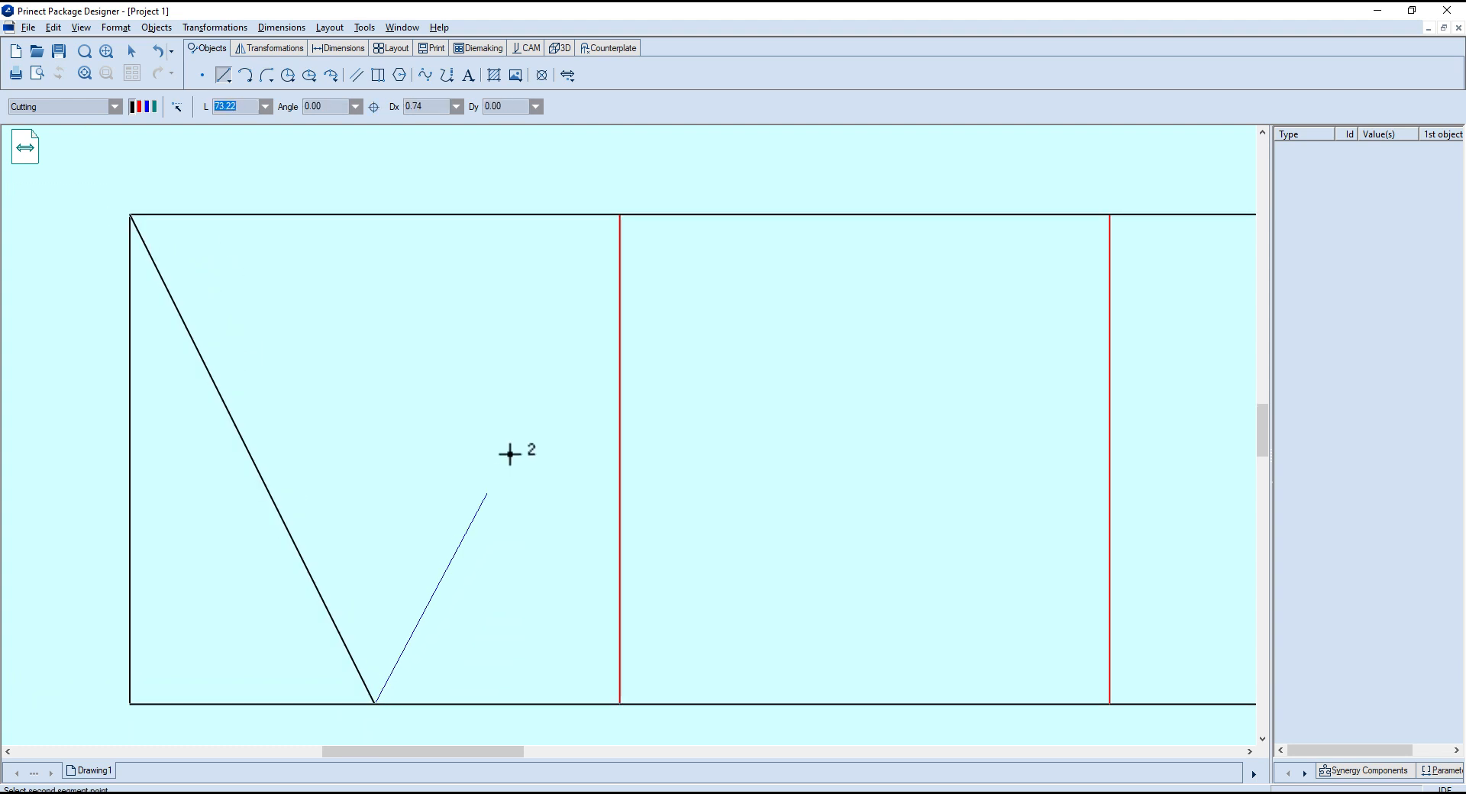
left_click(619, 216)
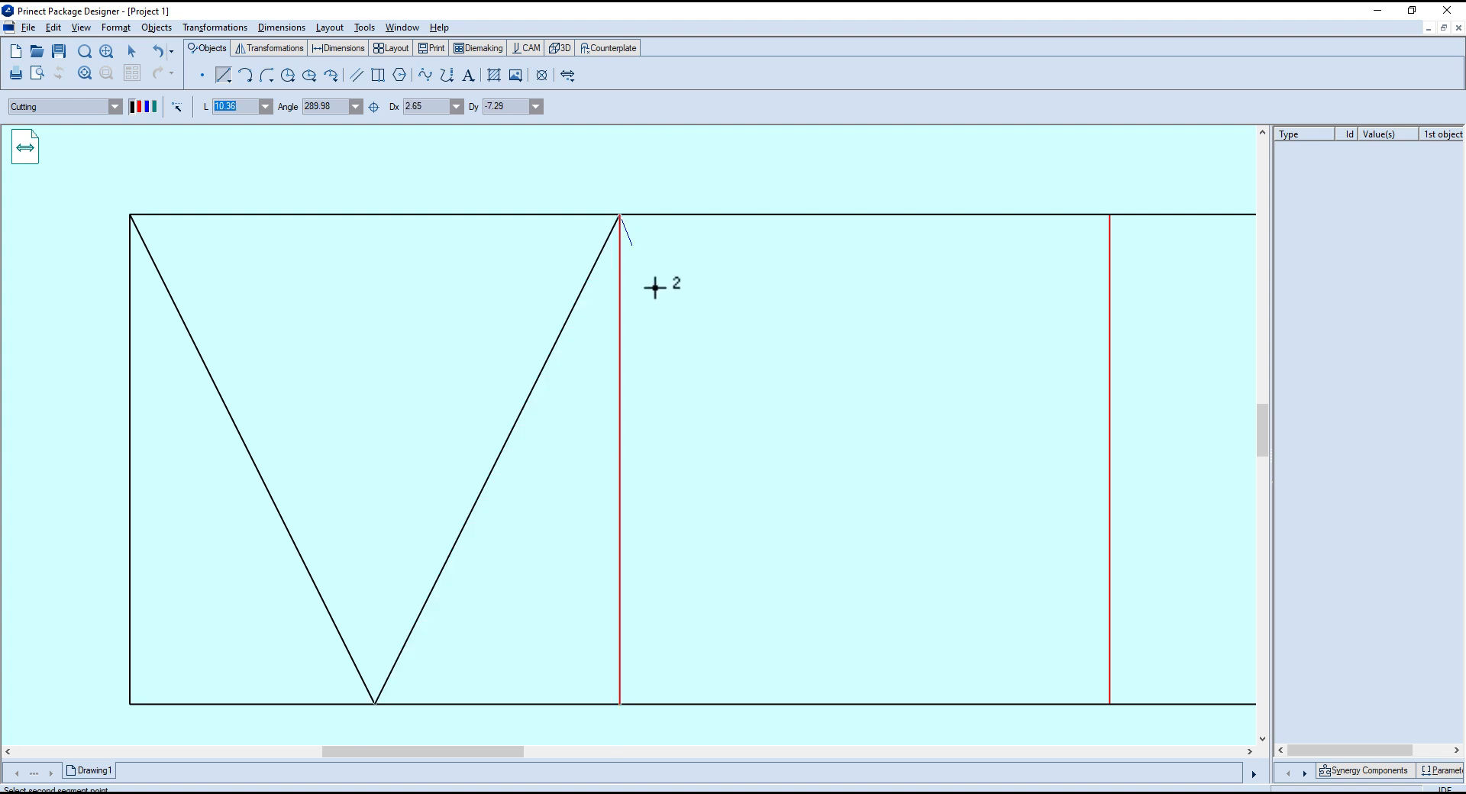
left_click(865, 703)
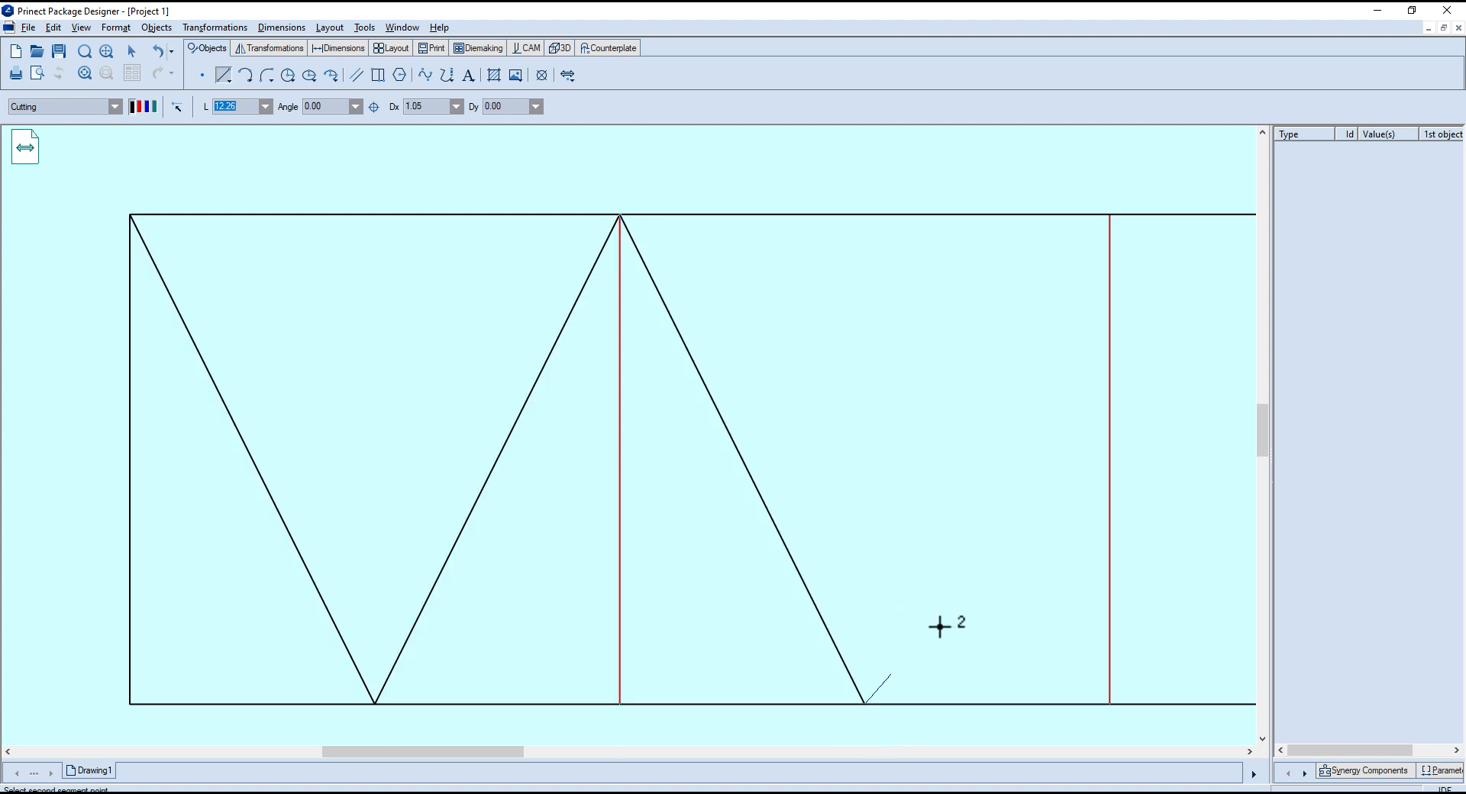
left_click(1109, 218)
- Continue the zigzag through the last two squares, ending at the upper outer corner of the row
mouse_move(1109, 219)
middle_mouse_down()
mouse_move(1084, 248)
mouse_move(482, 275)
mouse_move(380, 205)
middle_mouse_up()
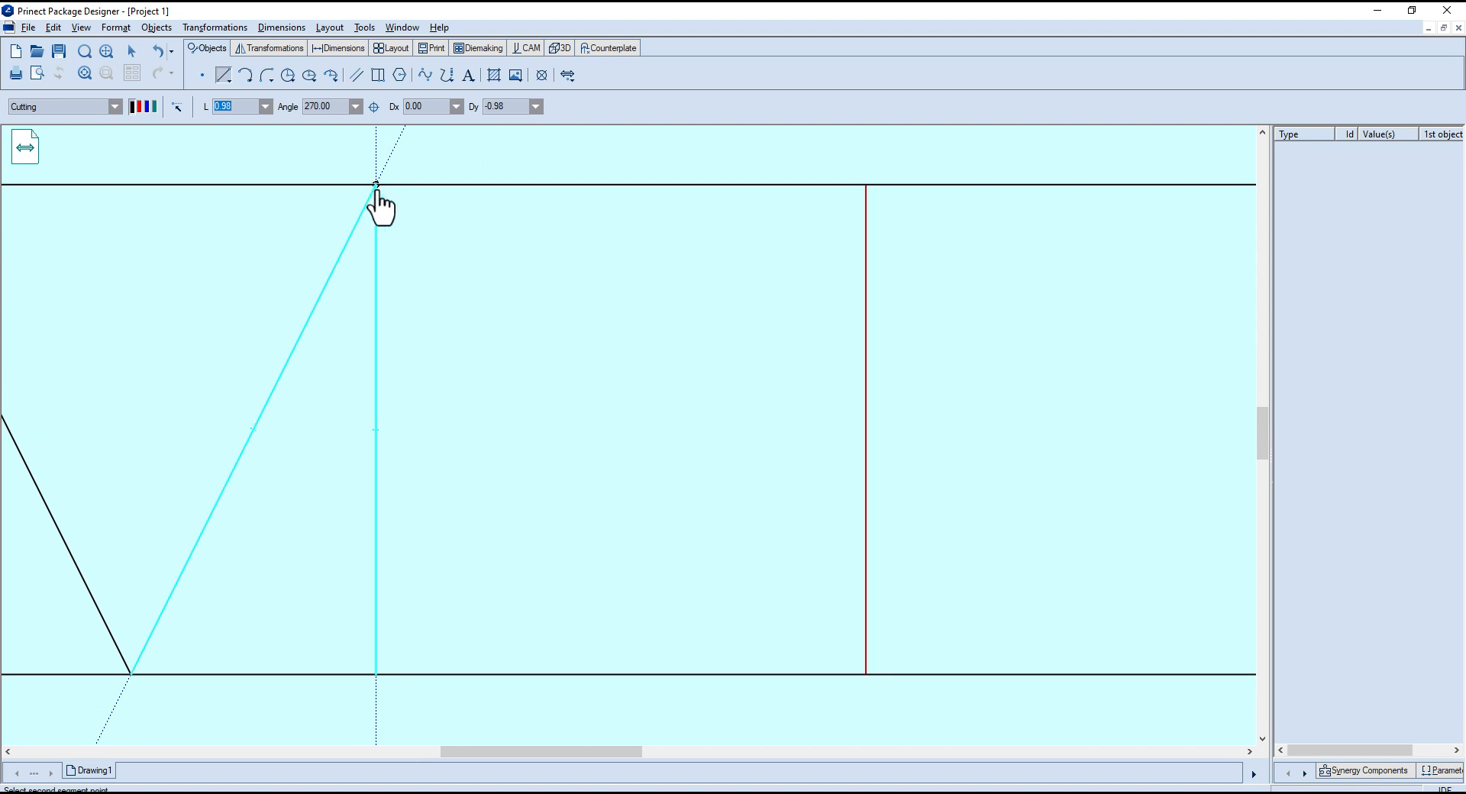
left_click(619, 674)
left_click(864, 185)
middle_click_drag(879, 243, 405, 258)
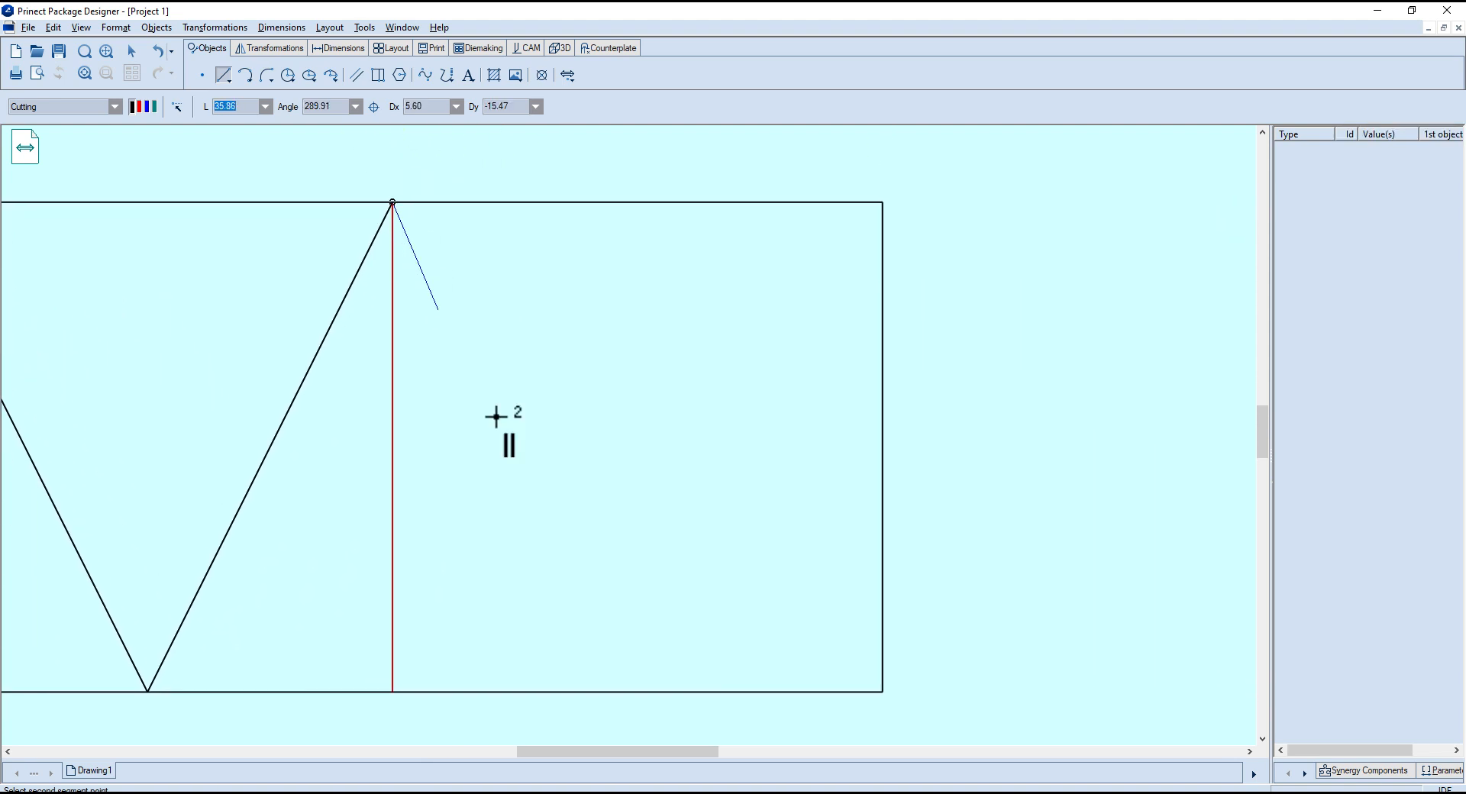
left_click(637, 692)
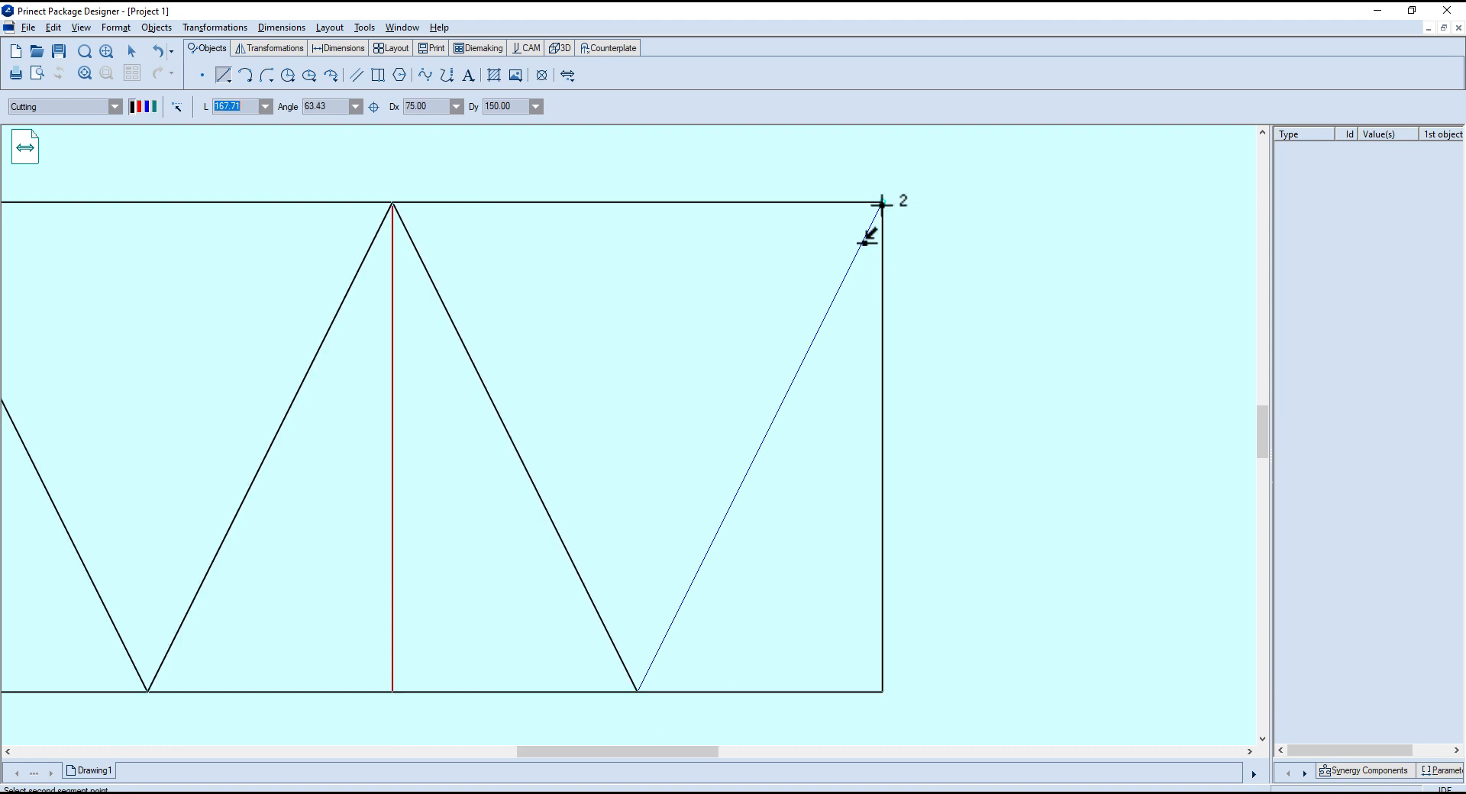
left_click(882, 203)
key("Escape")
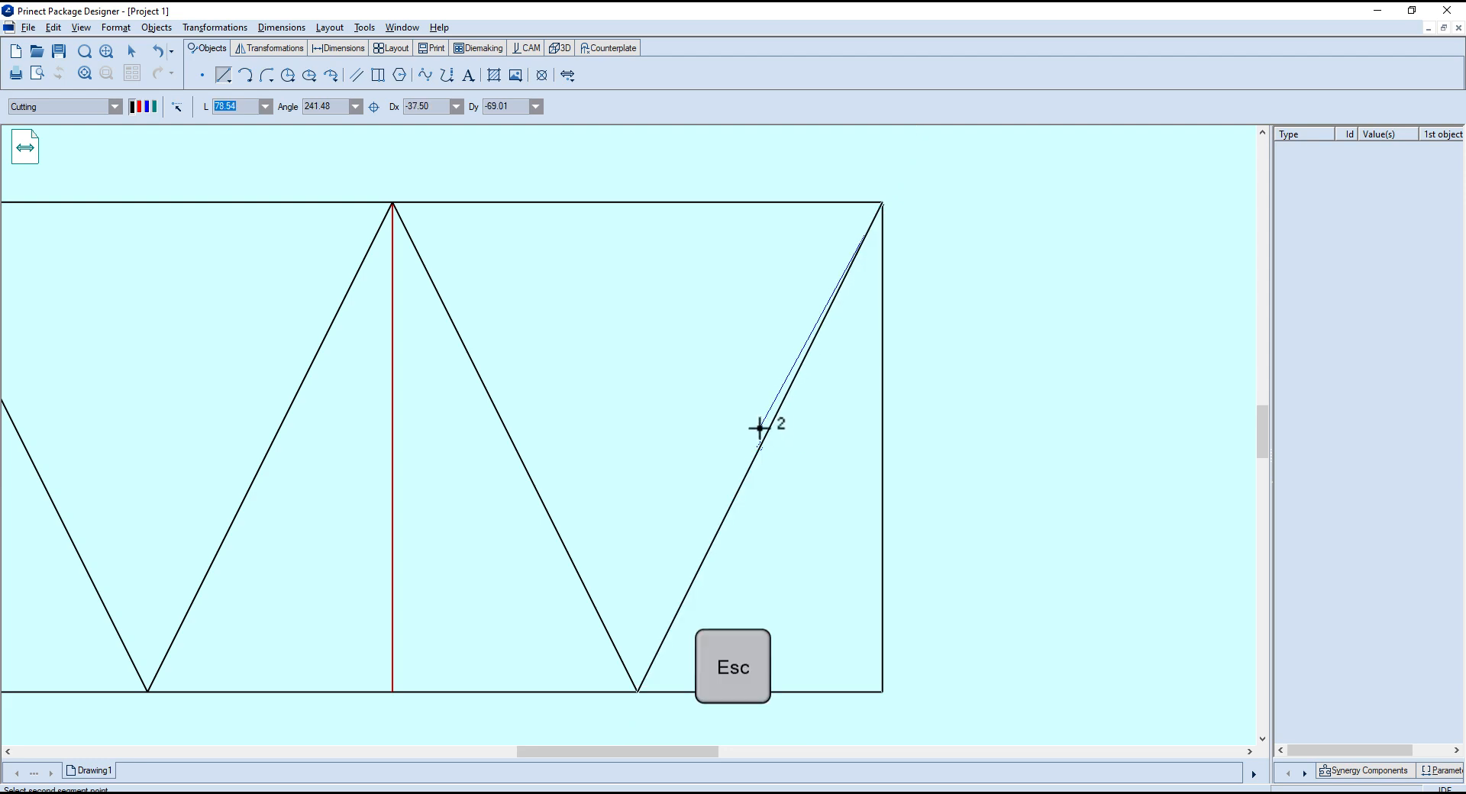
key("Escape")
- Select all the diagonal zigzag lines and change them to the Perforating style
scroll(771, 532, "down", 3)
middle_click_drag(649, 564, 689, 460)
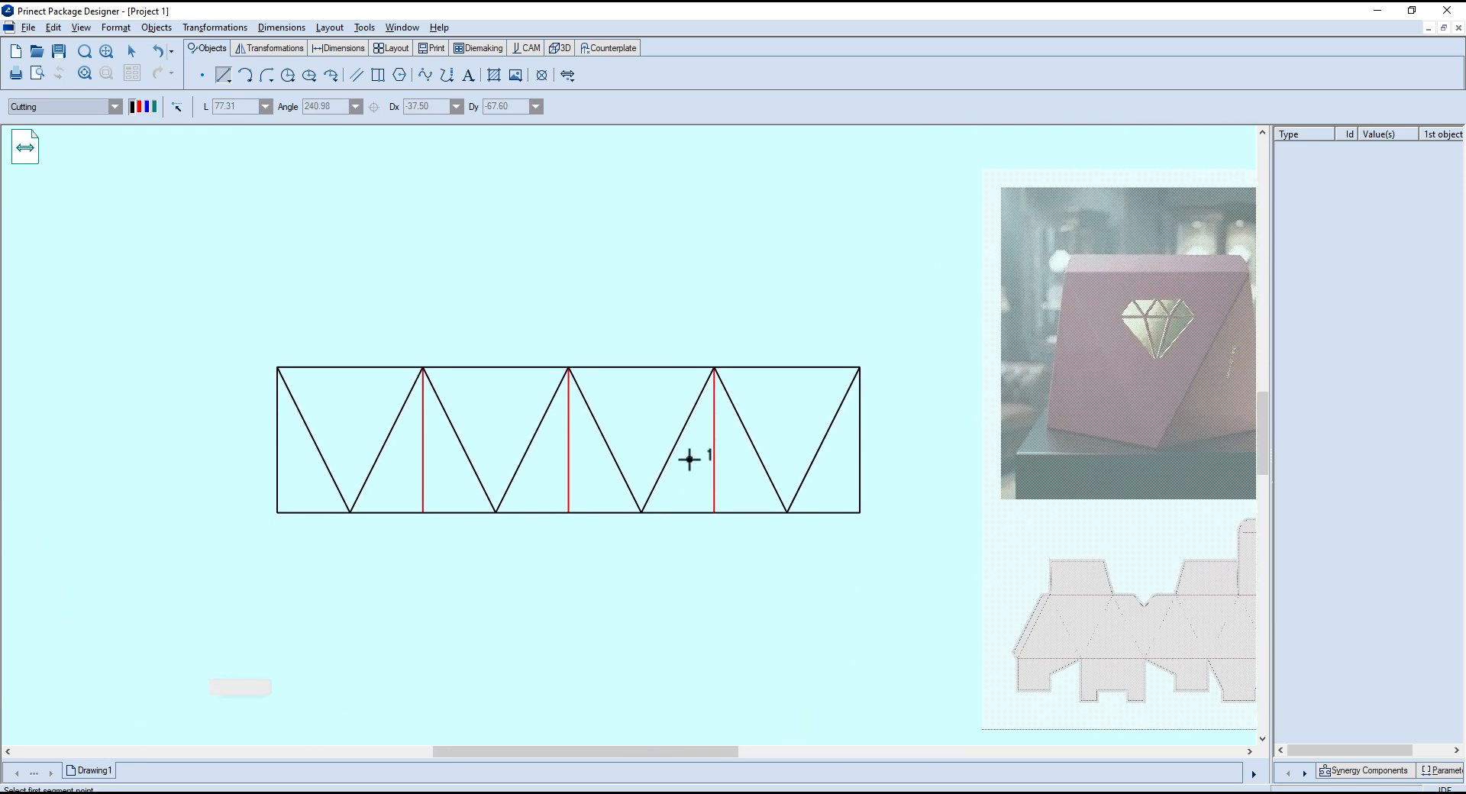
left_click(133, 50)
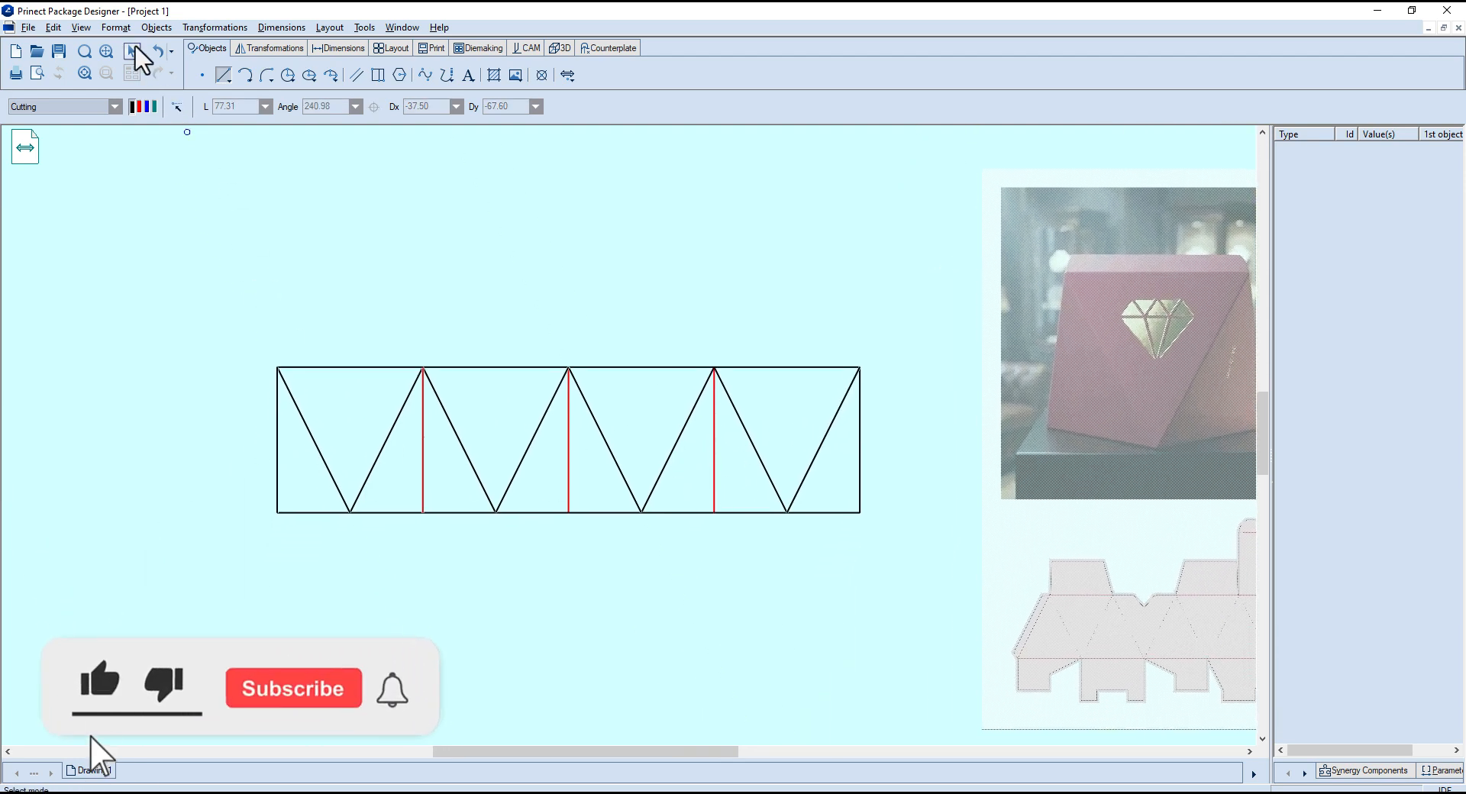
left_click(135, 46)
left_click_drag(837, 463, 349, 504)
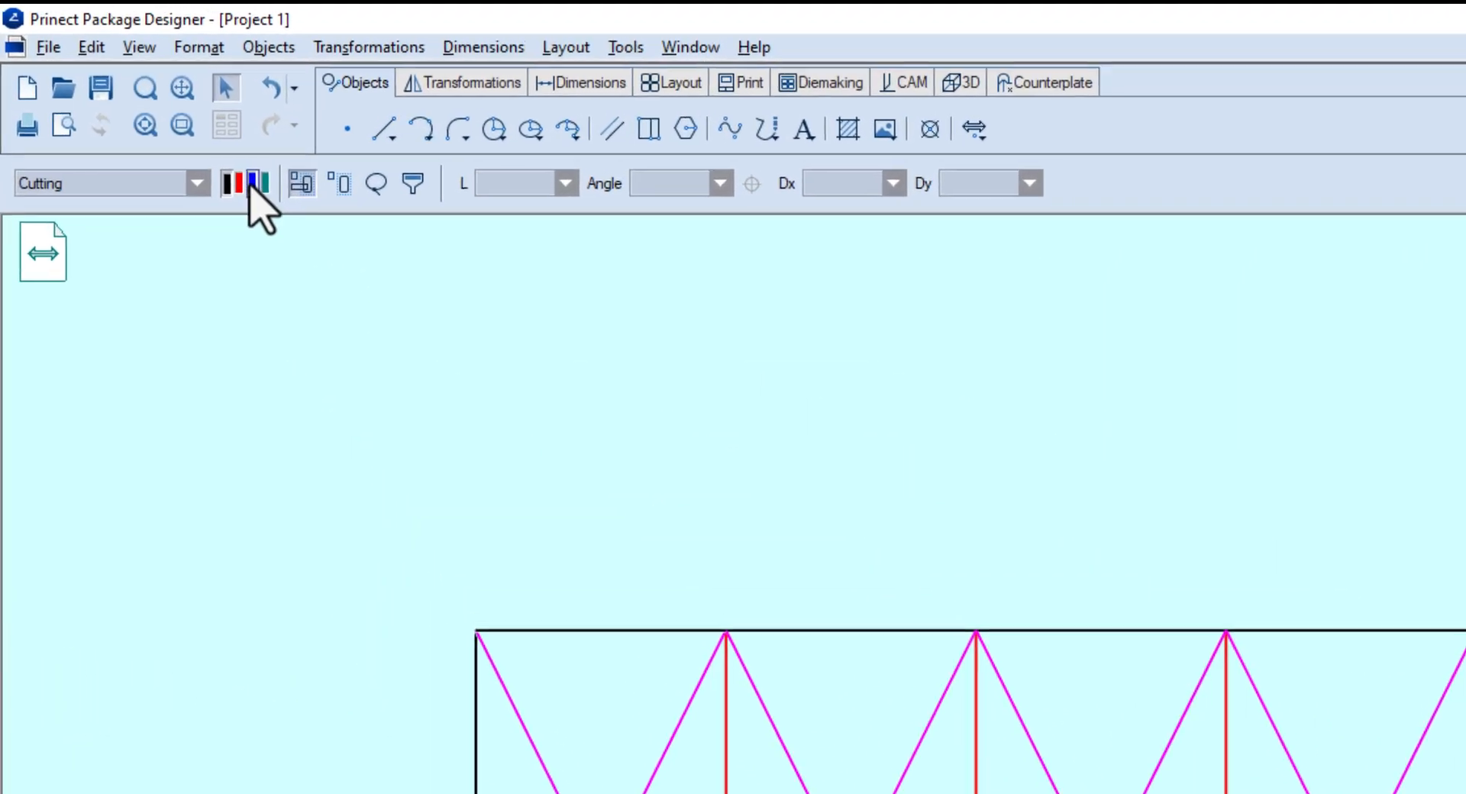
left_click(255, 187)
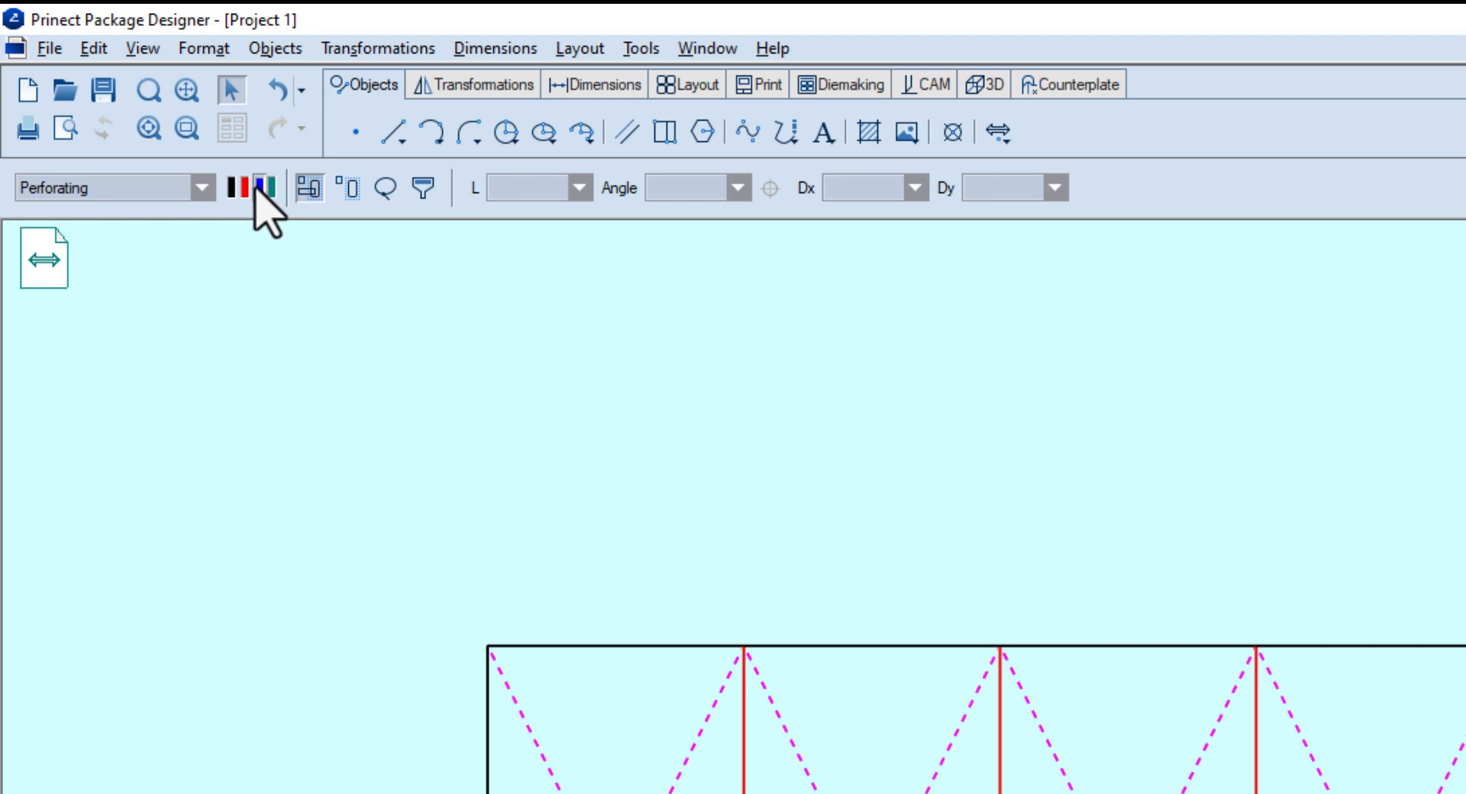
left_click(263, 187)
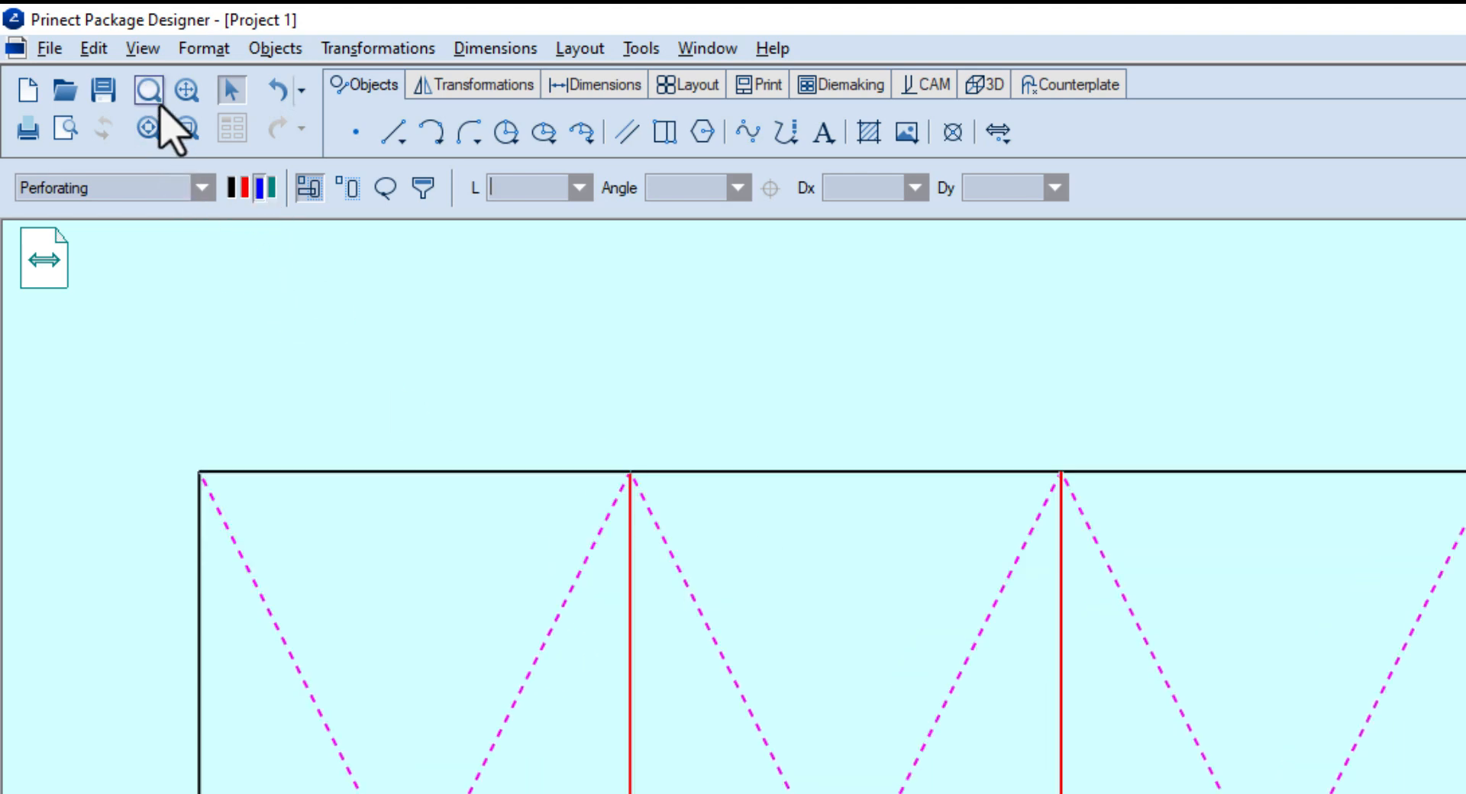
- Review the color and line pattern options of the Perforating style in Global Styles
left_click(203, 49)
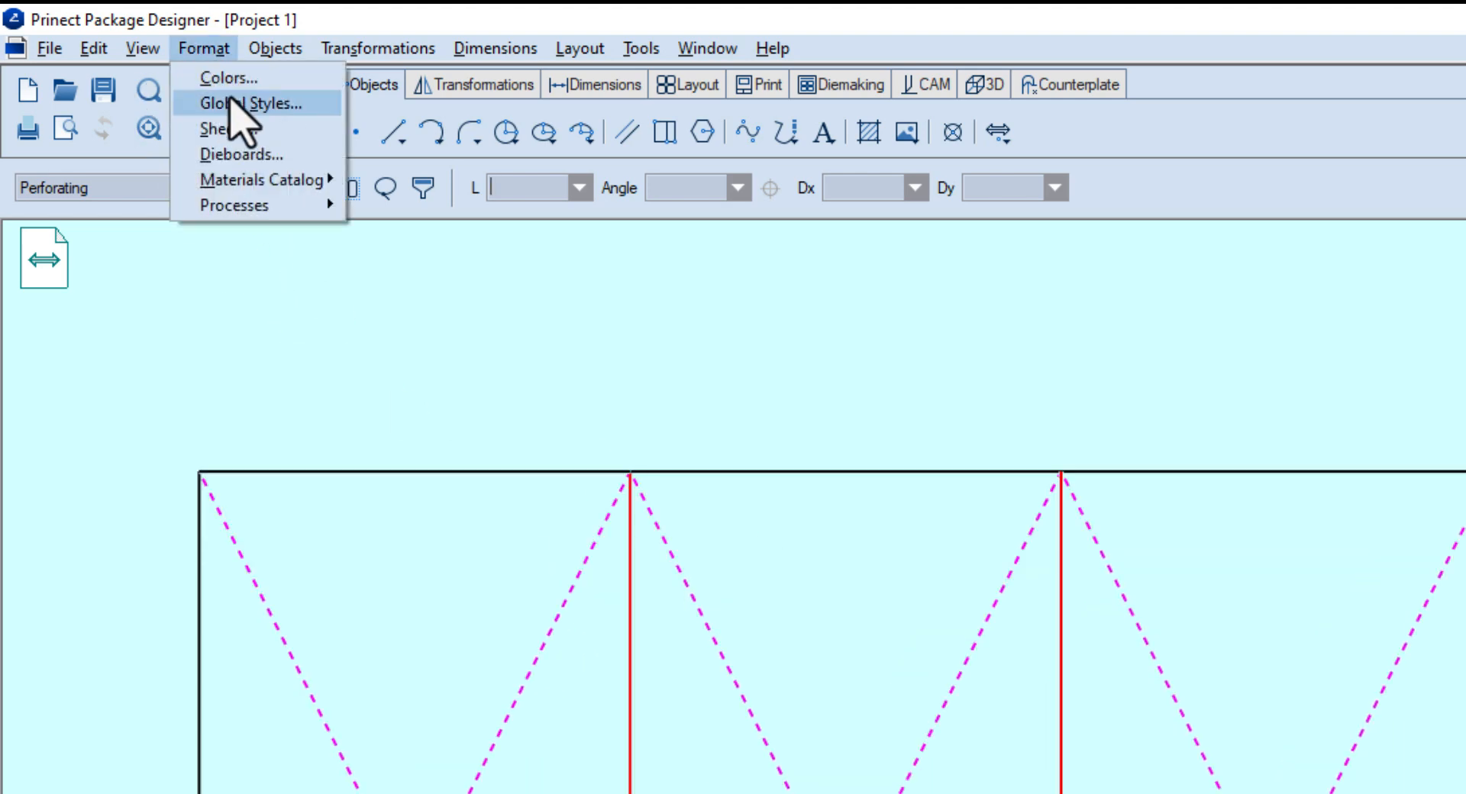
left_click(245, 102)
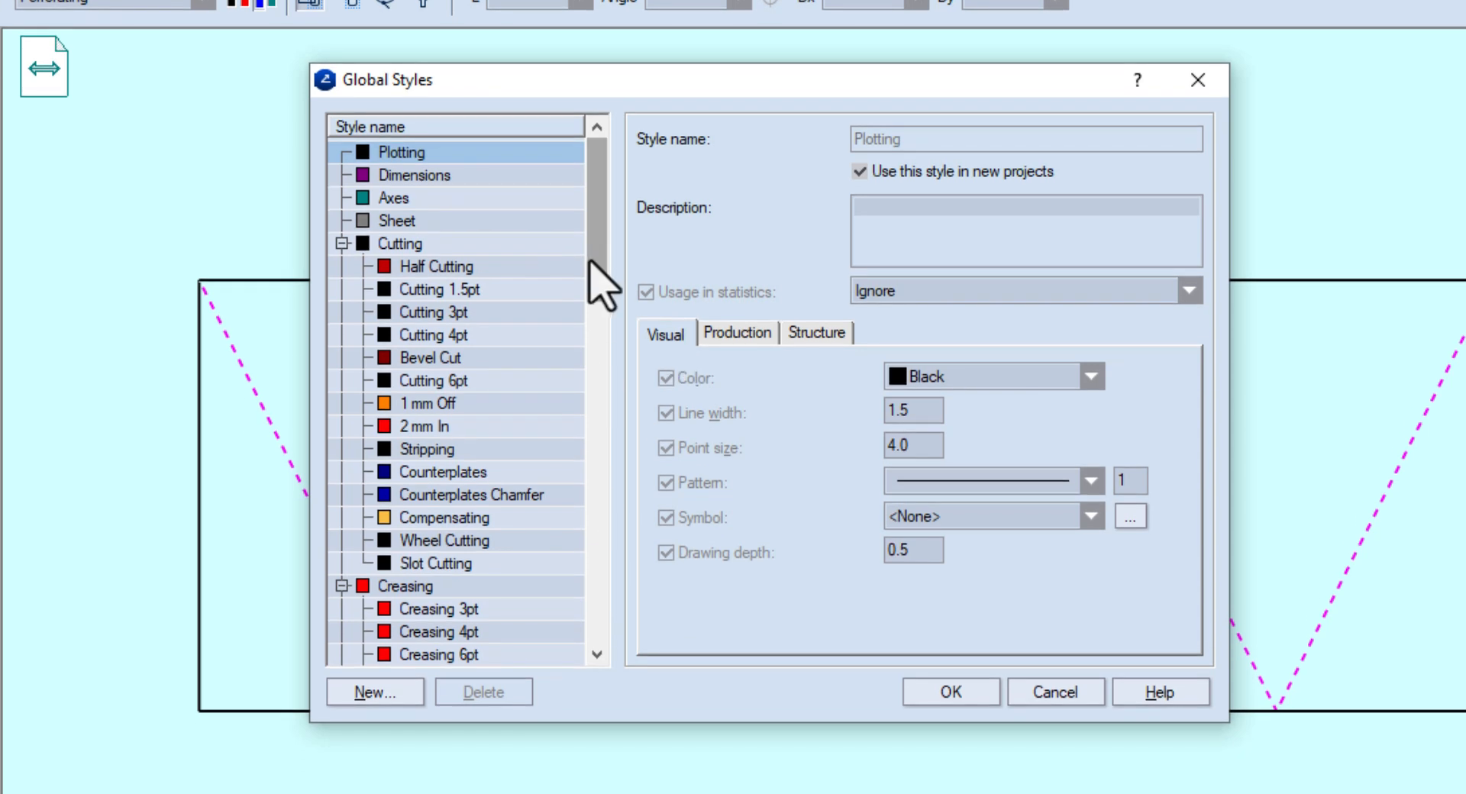
left_click_drag(599, 330, 480, 297)
left_click(437, 278)
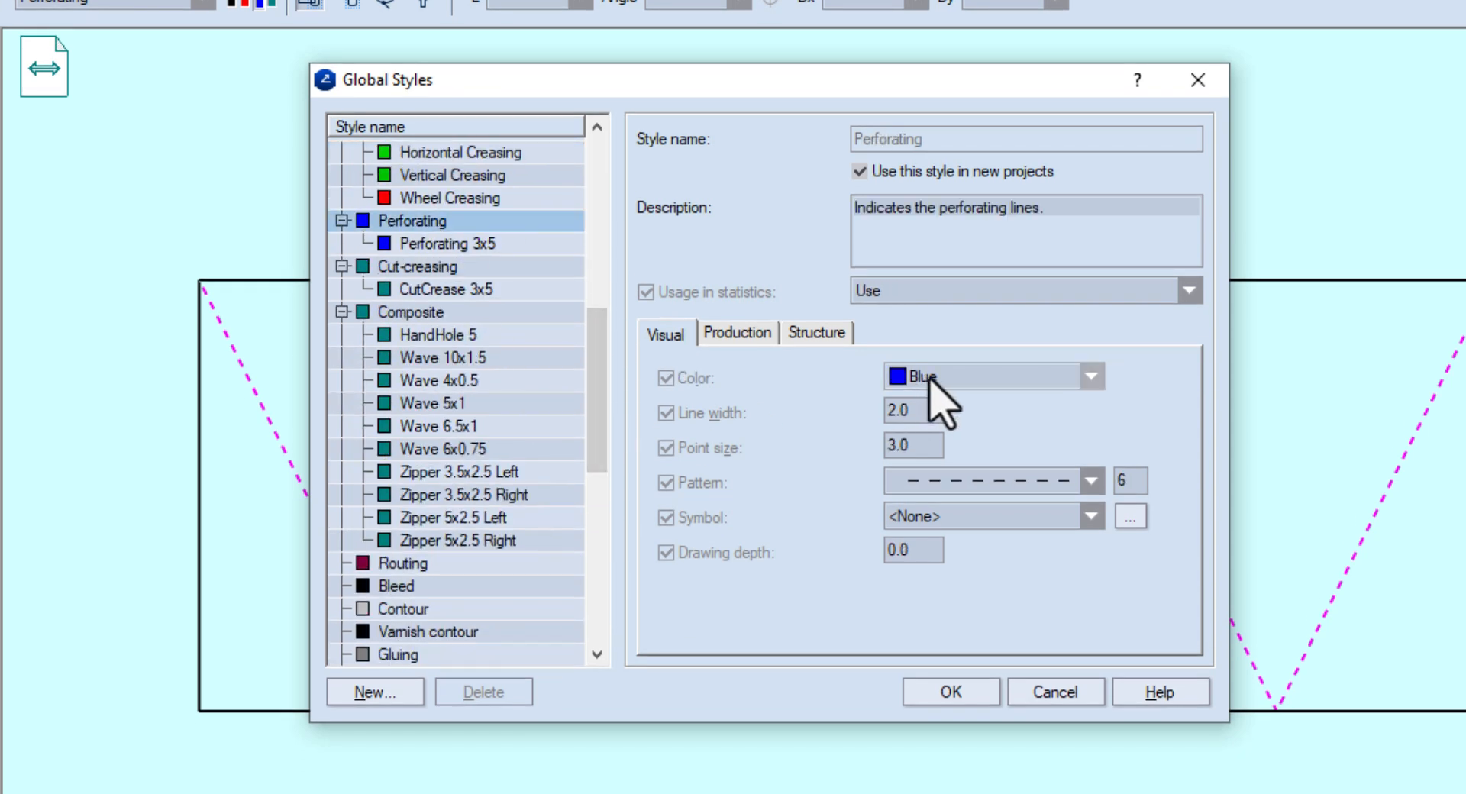
left_click(935, 381)
left_click(965, 397)
left_click(1092, 483)
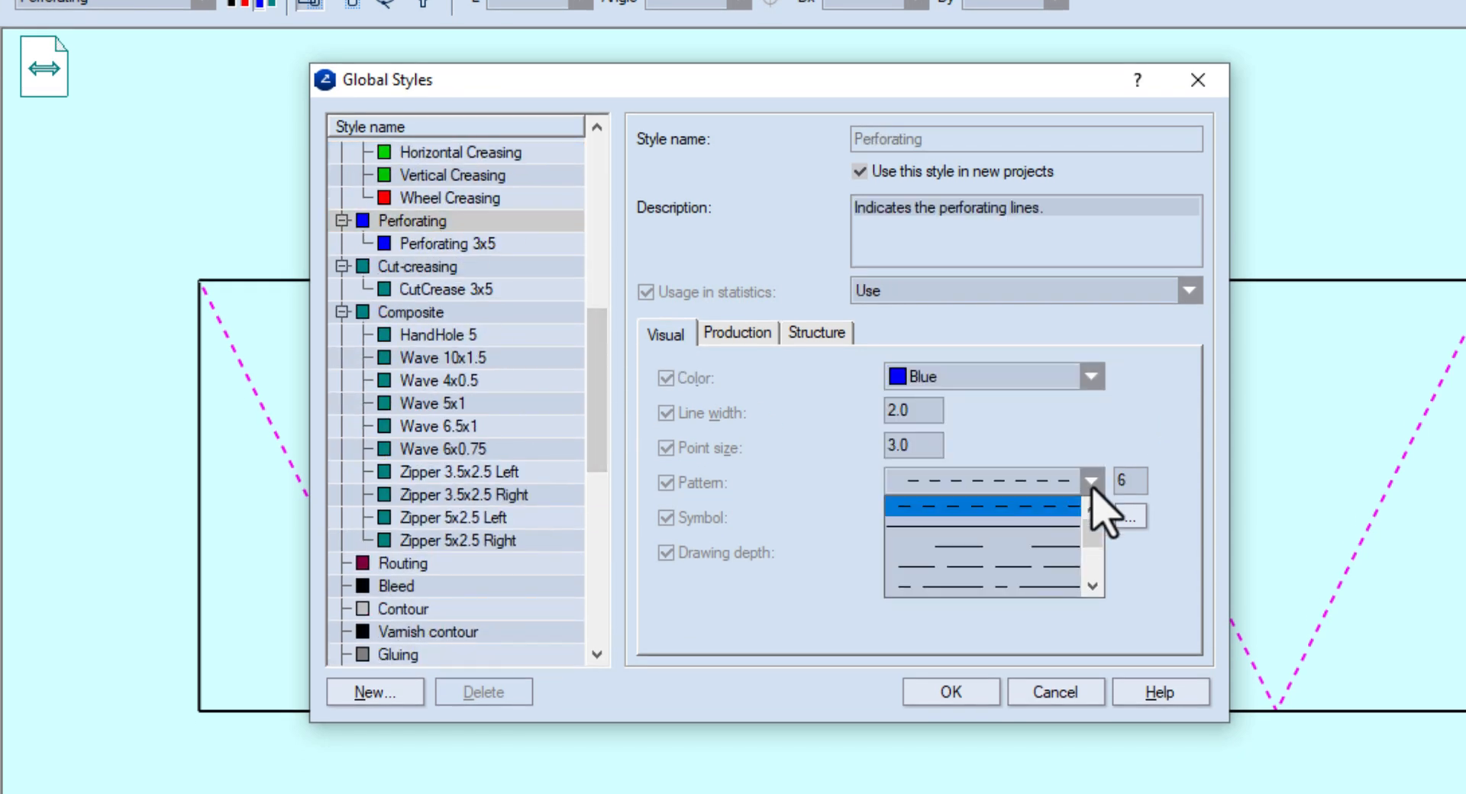
mouse_move(1093, 539)
left_mouse_down()
mouse_move(1106, 577)
mouse_move(1091, 541)
left_mouse_up()
left_click(1082, 666)
left_click(1083, 684)
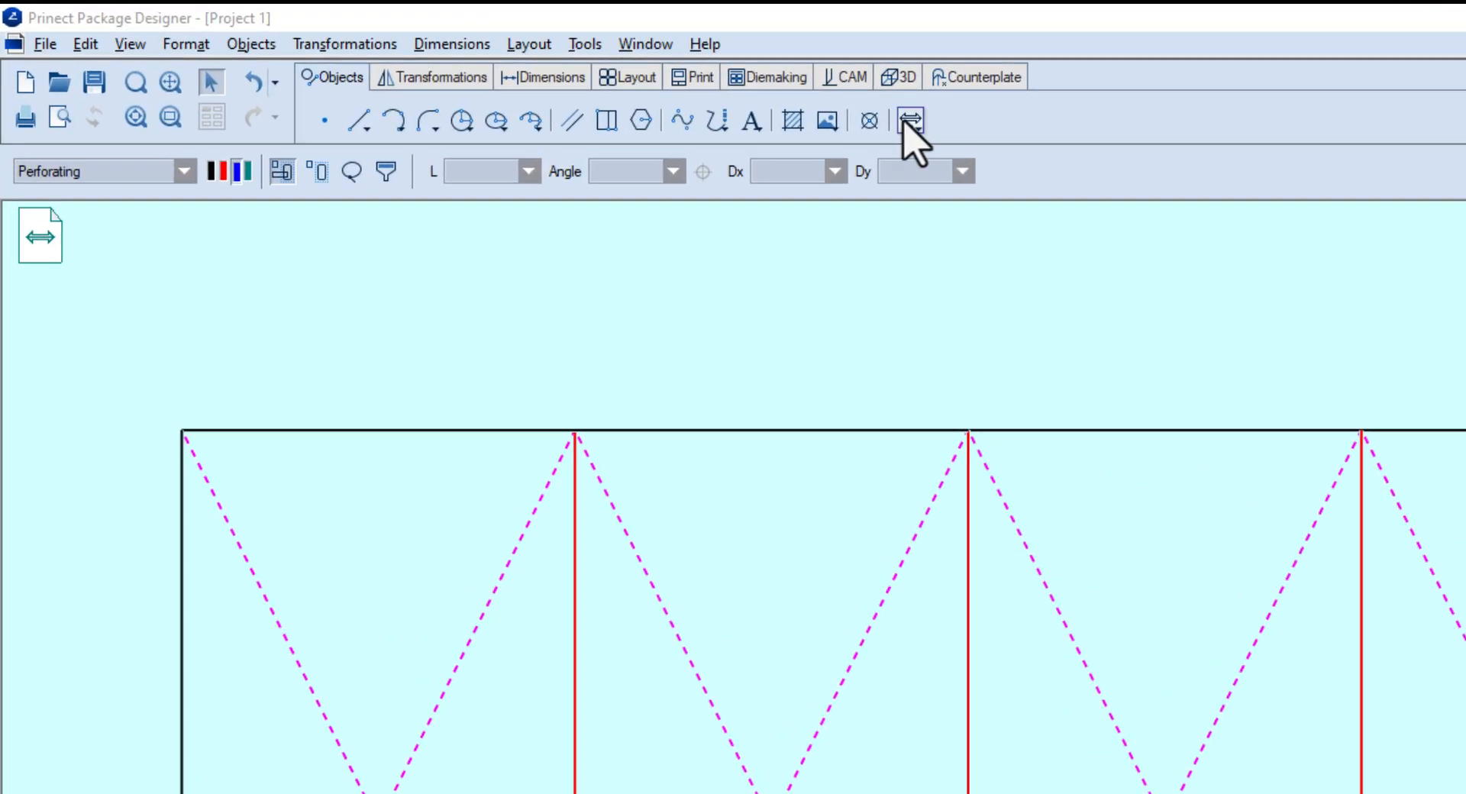
- Create a 3D model from the drawing, inspect its panels from several angles, and return to the 2D drawing
left_click(900, 78)
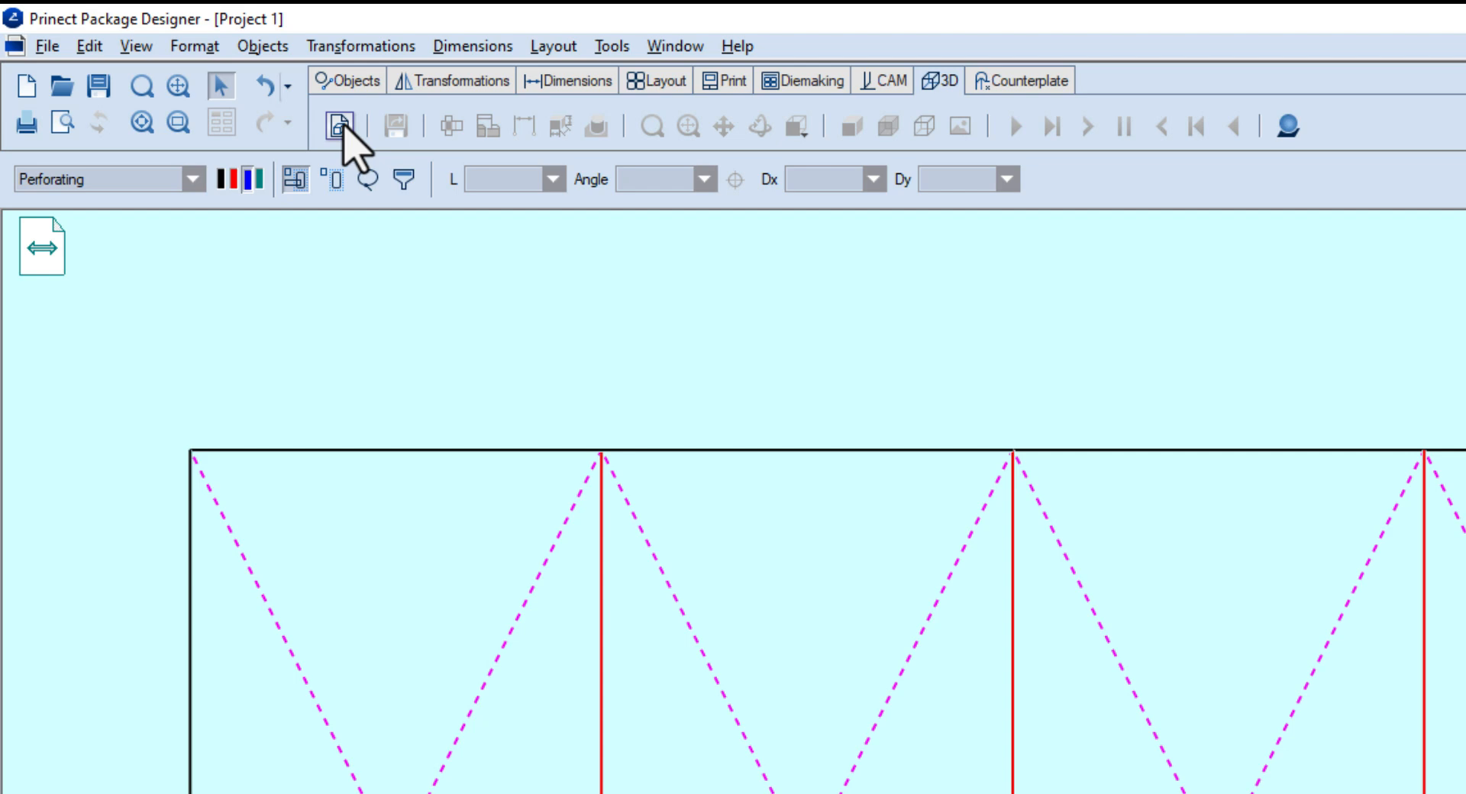
left_click(339, 125)
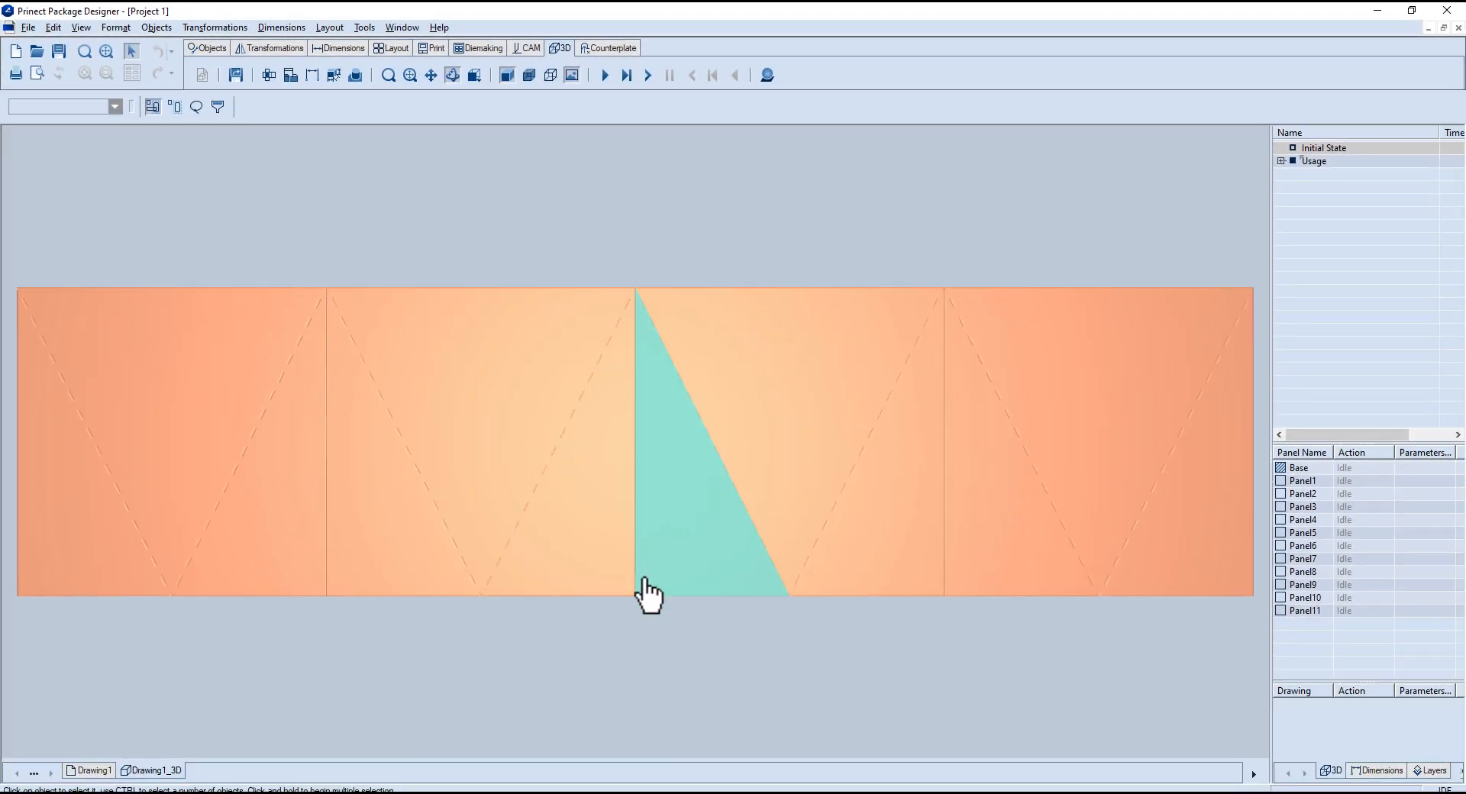
left_click_drag(690, 560, 620, 586)
middle_click_drag(620, 585, 640, 539)
scroll(643, 539, "down", 2)
middle_click_drag(772, 521, 563, 539)
scroll(563, 538, "down", 3)
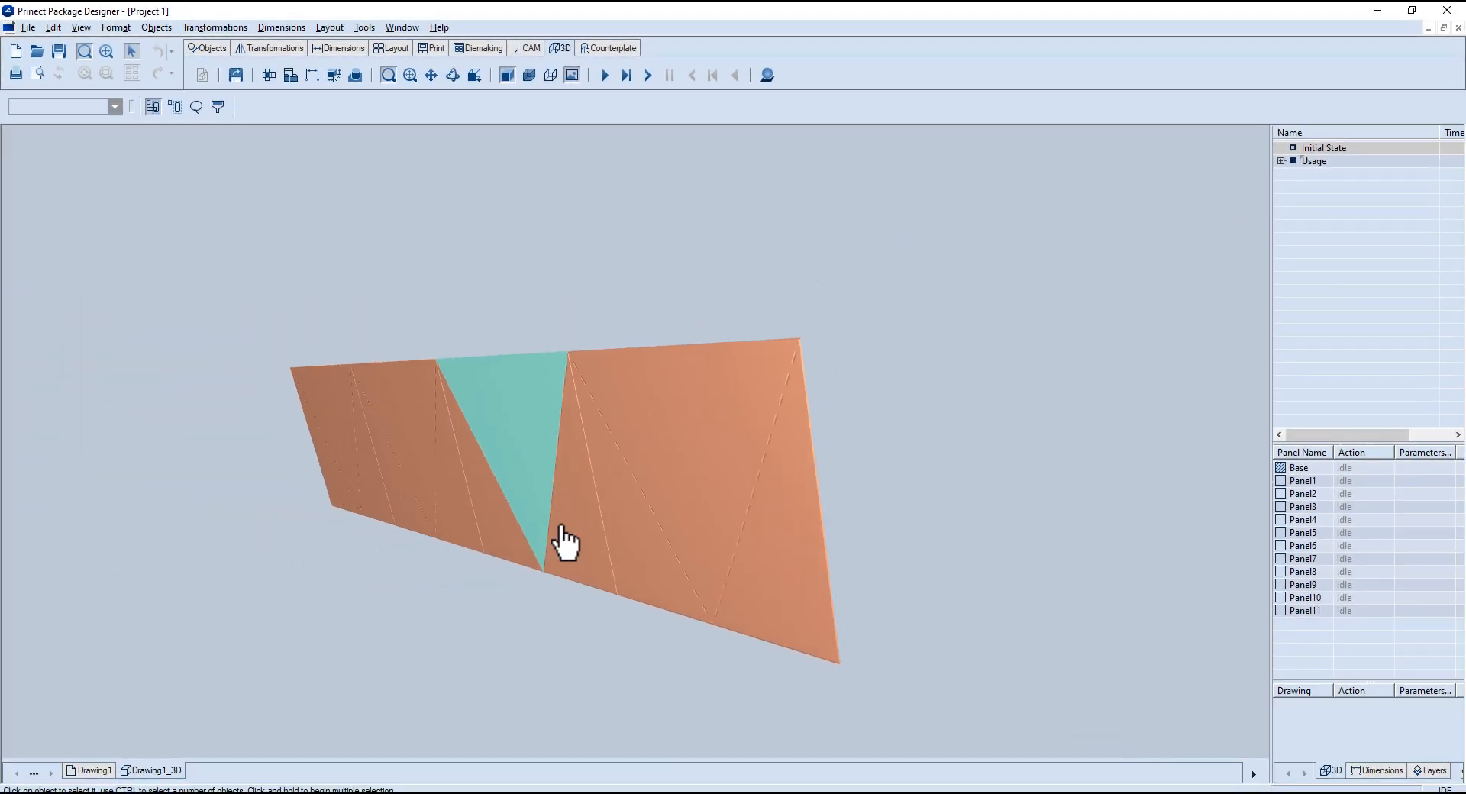
left_click_drag(706, 488, 565, 420)
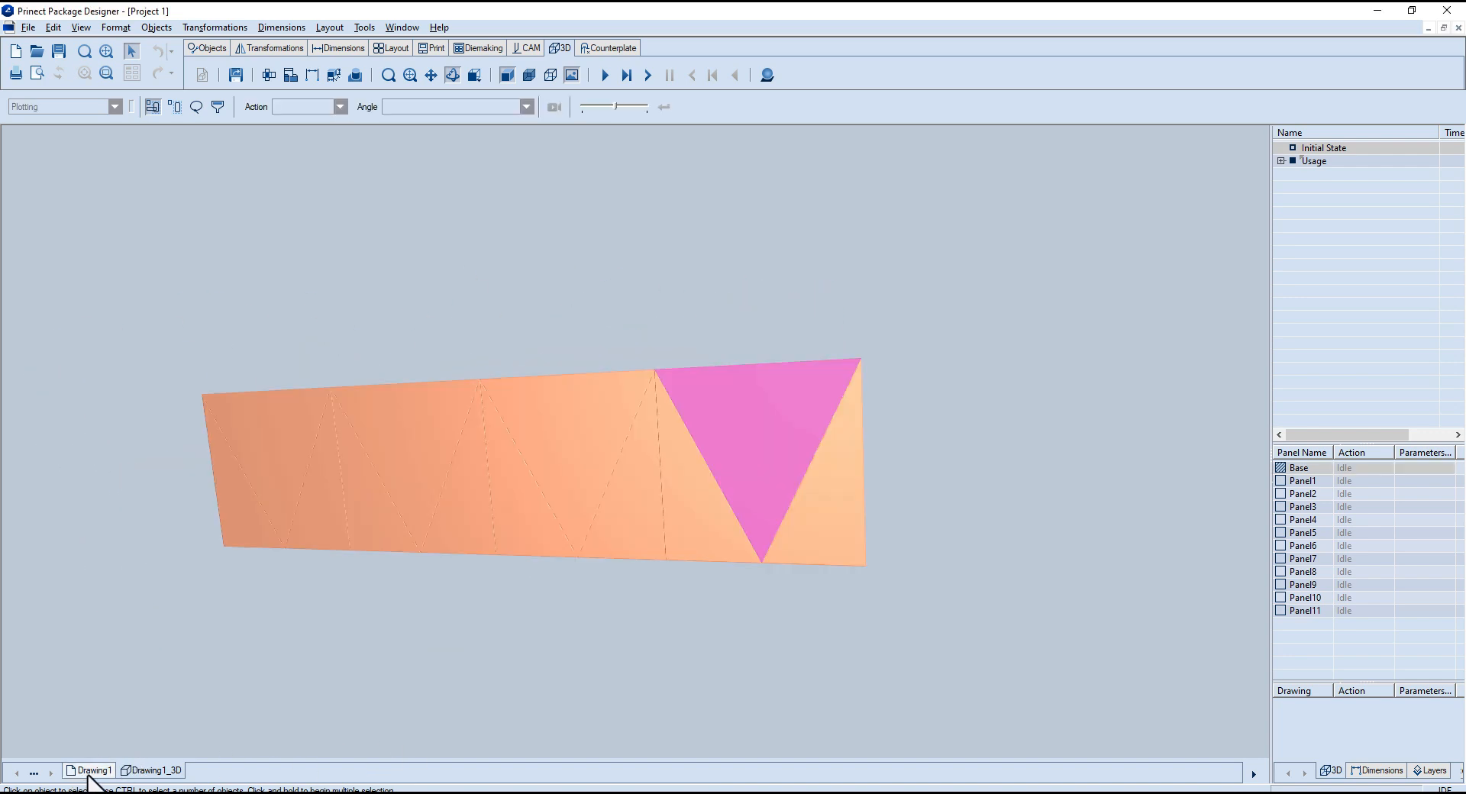
left_click(85, 770)
scroll(615, 564, "down", 4)
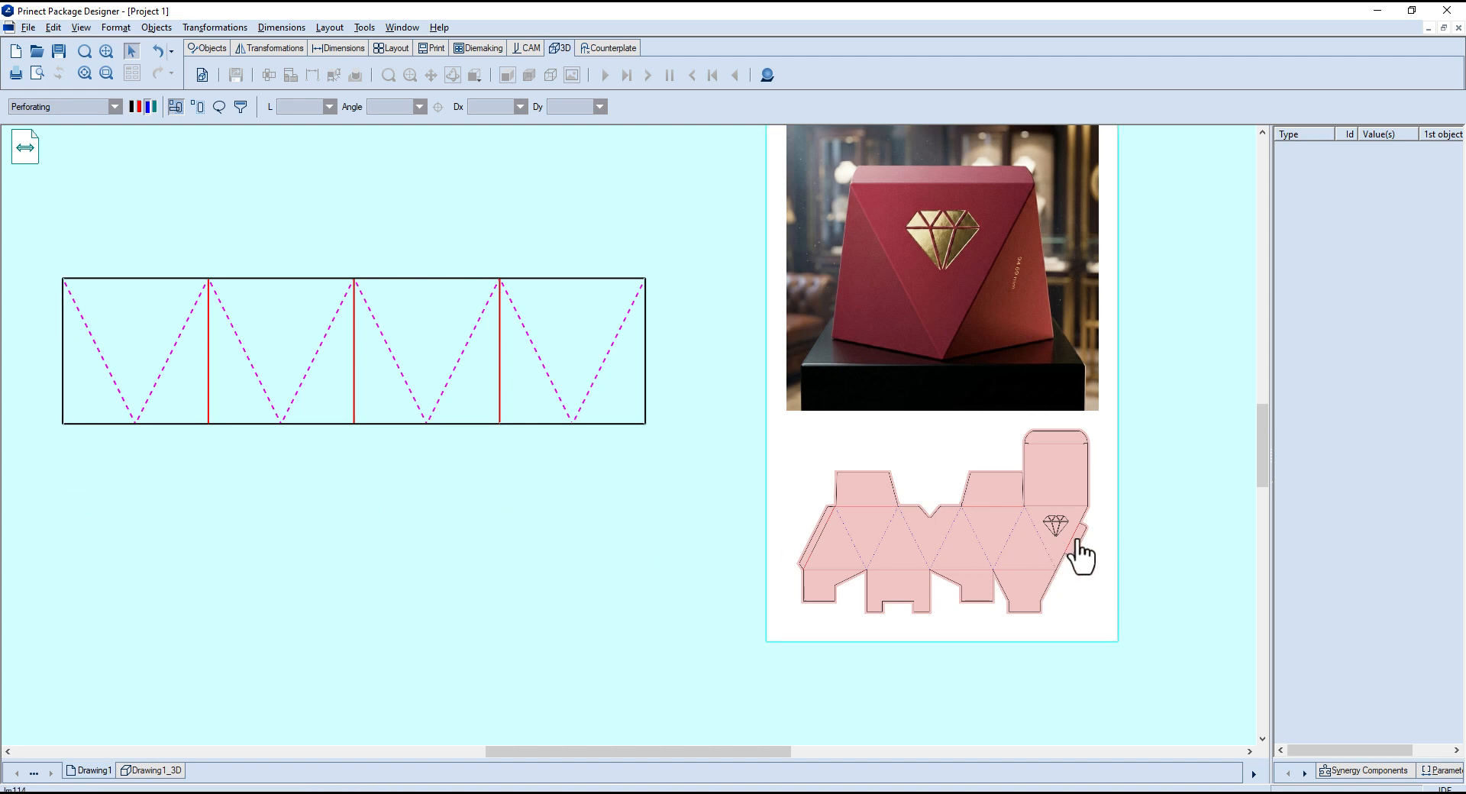
- Trim away the last square's outer vertical edge and the part of the bottom line beyond the final diagonal
scroll(1078, 569, "up", 5)
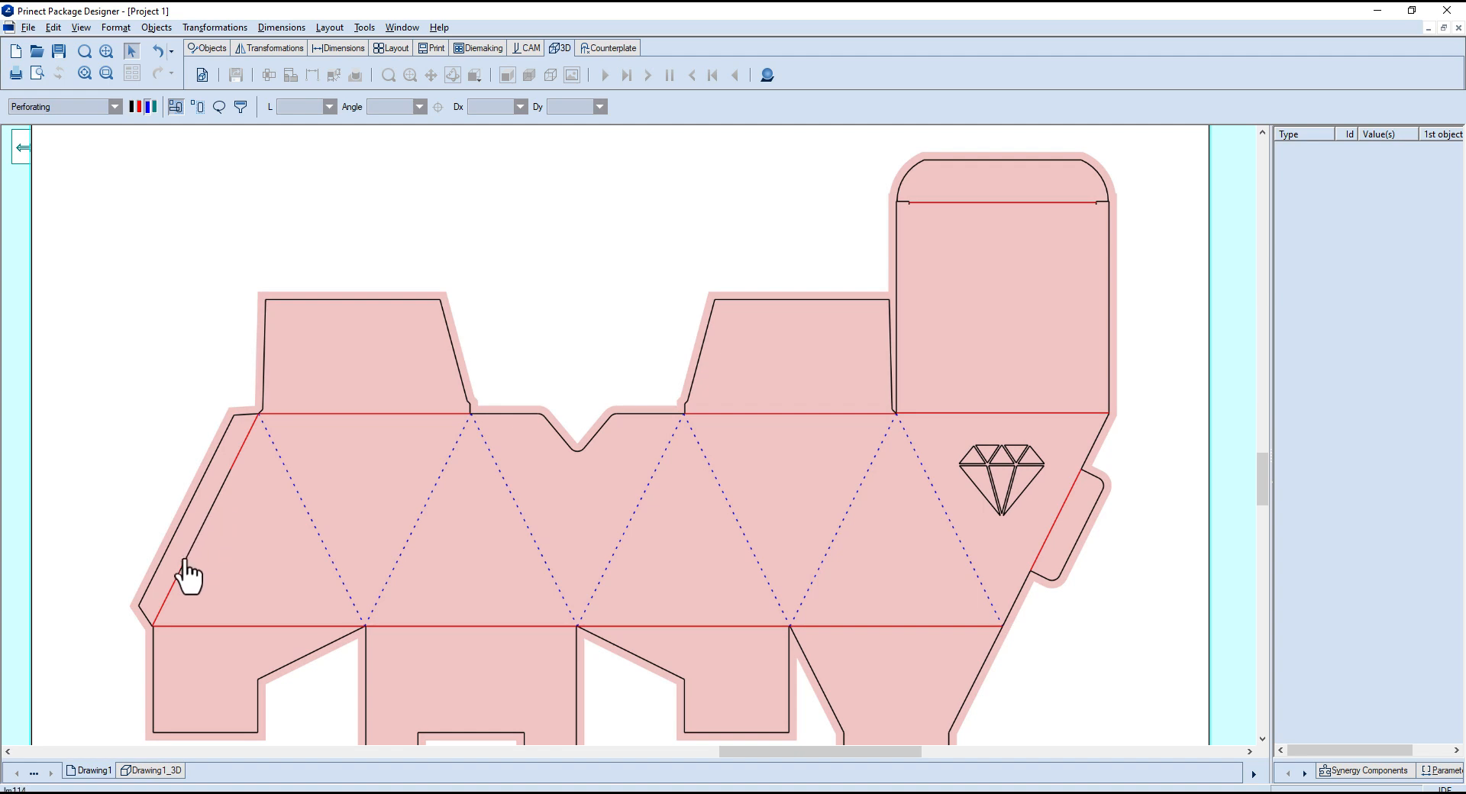
scroll(974, 505, "down", 5)
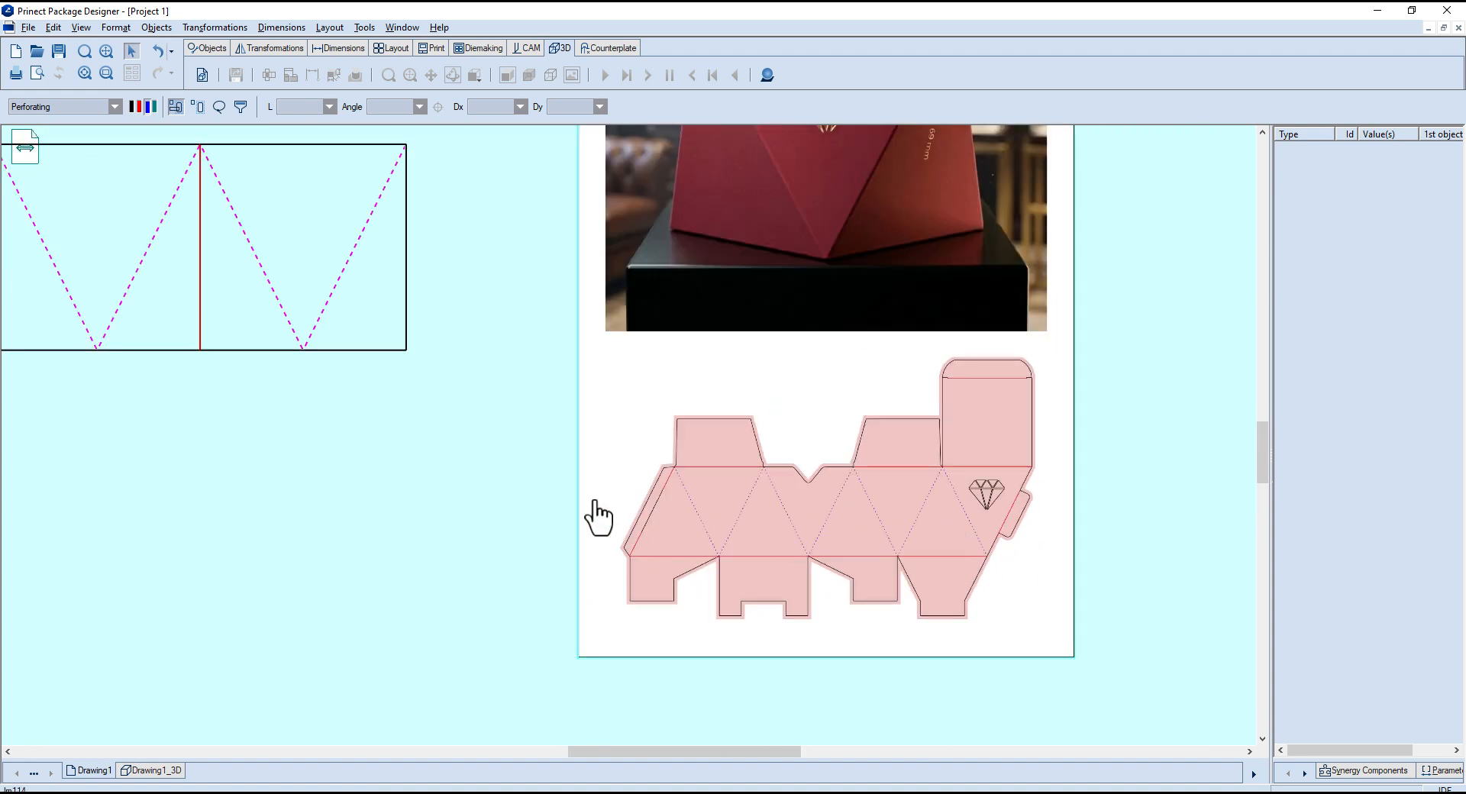
middle_click_drag(428, 380, 634, 465)
middle_click_drag(634, 464, 645, 476)
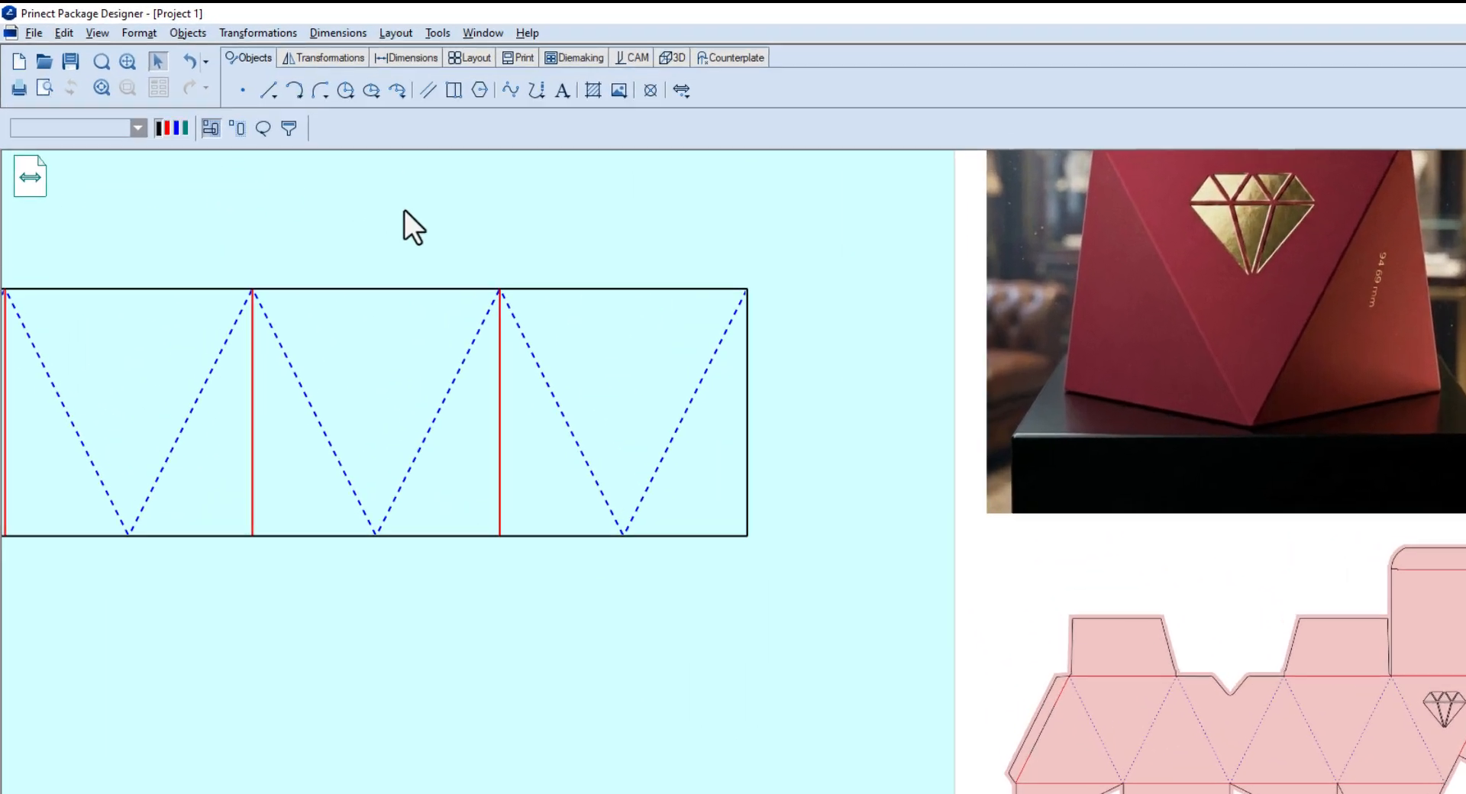
left_click(340, 58)
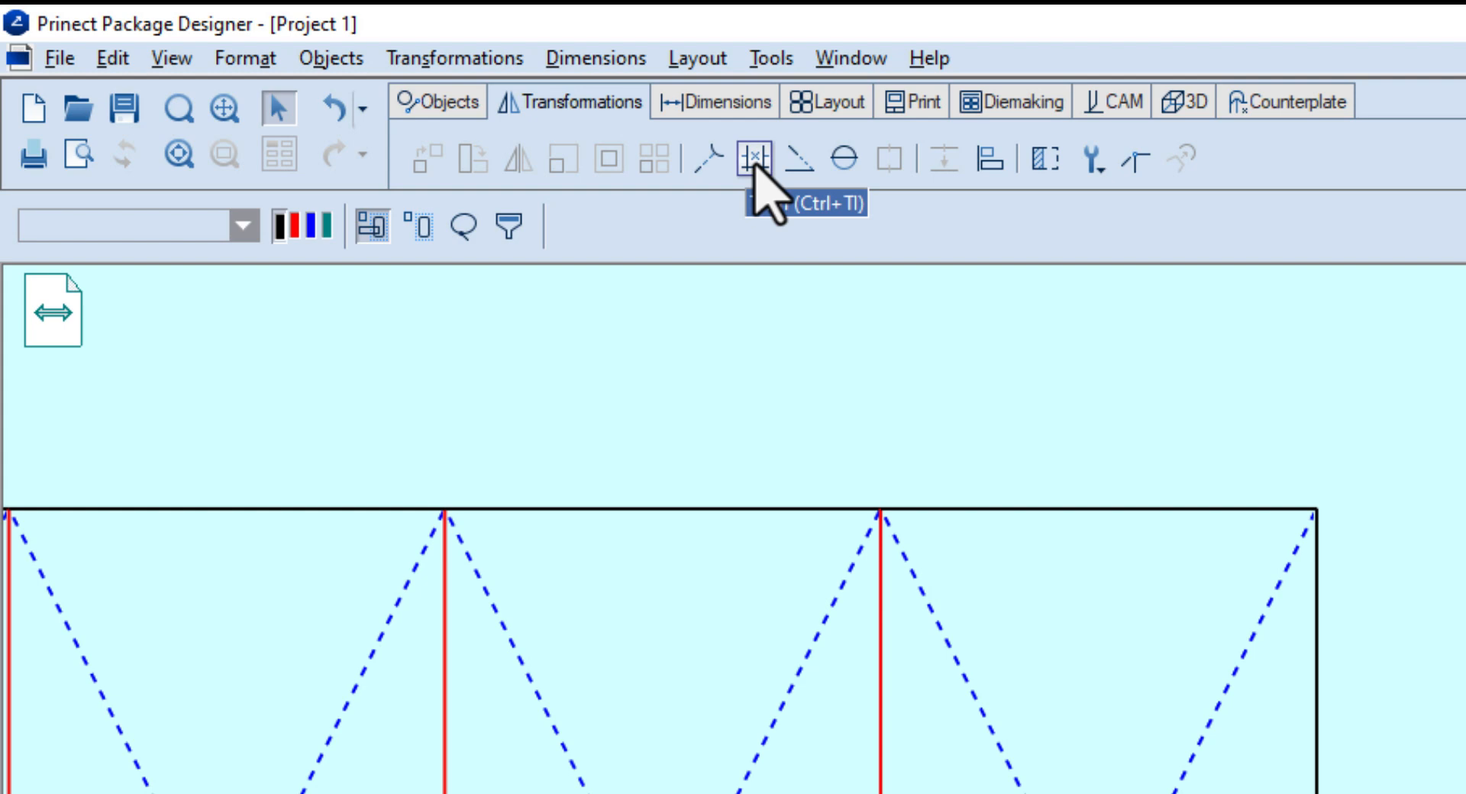
left_click(754, 164)
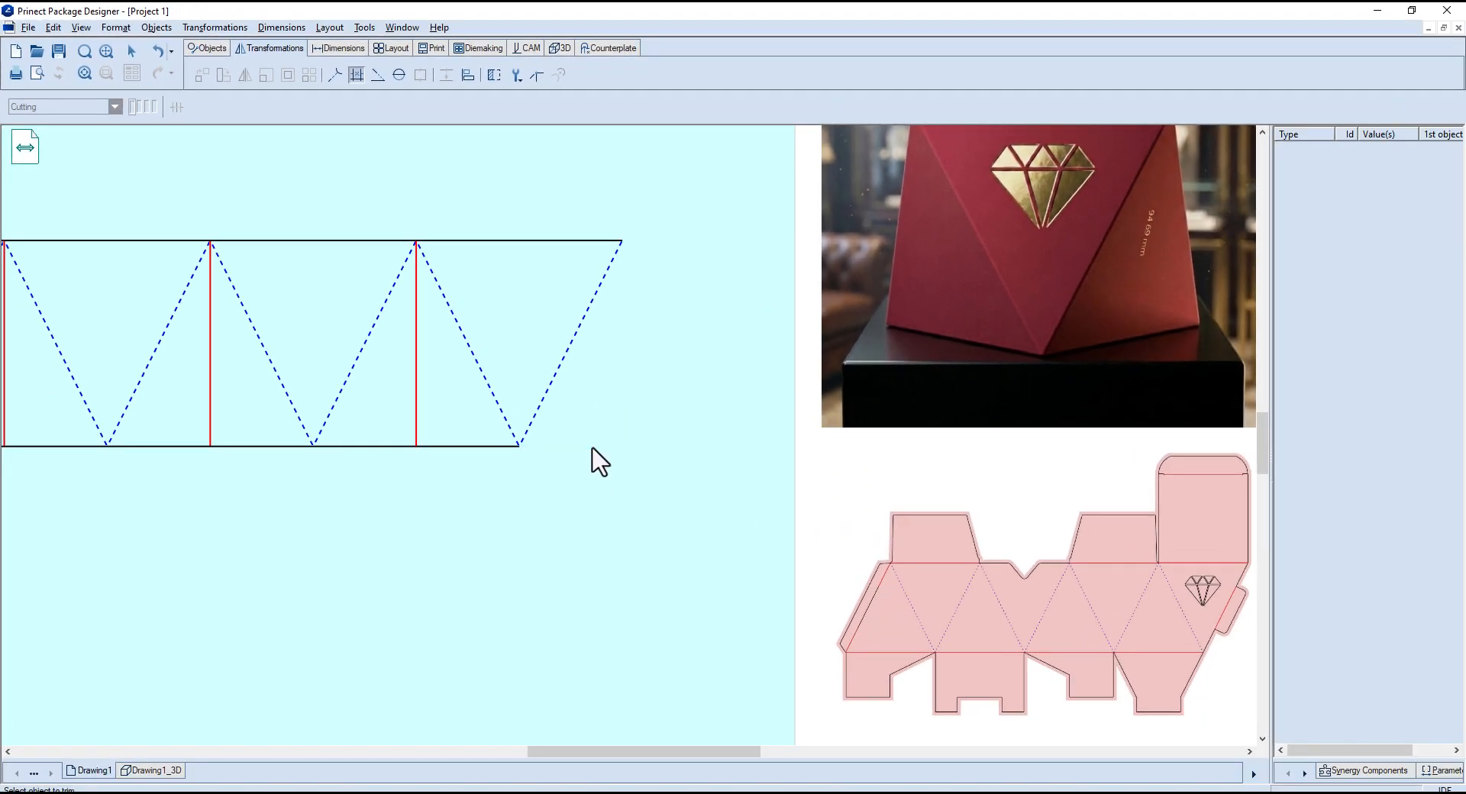
middle_click_drag(553, 464, 666, 478)
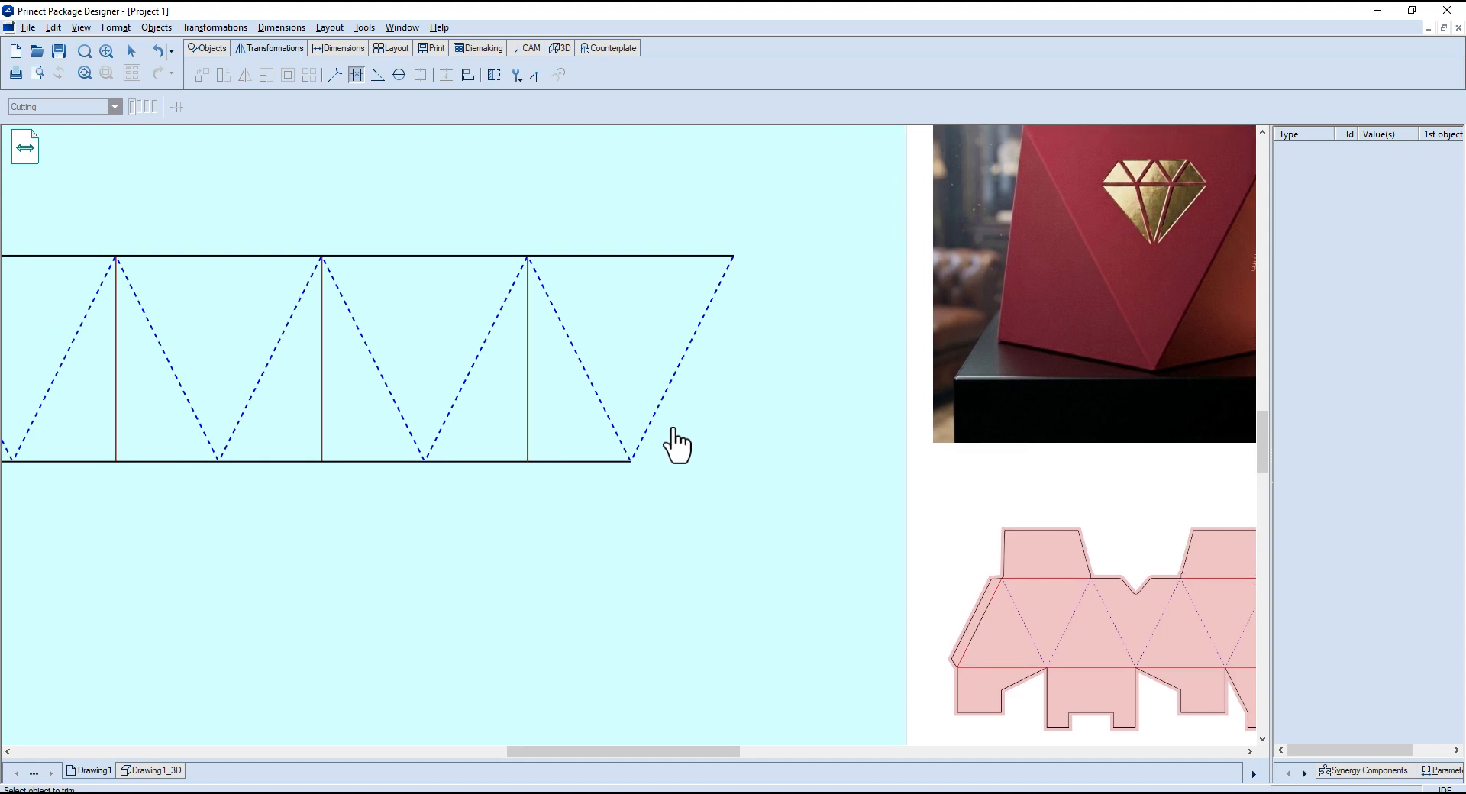
key("Escape")
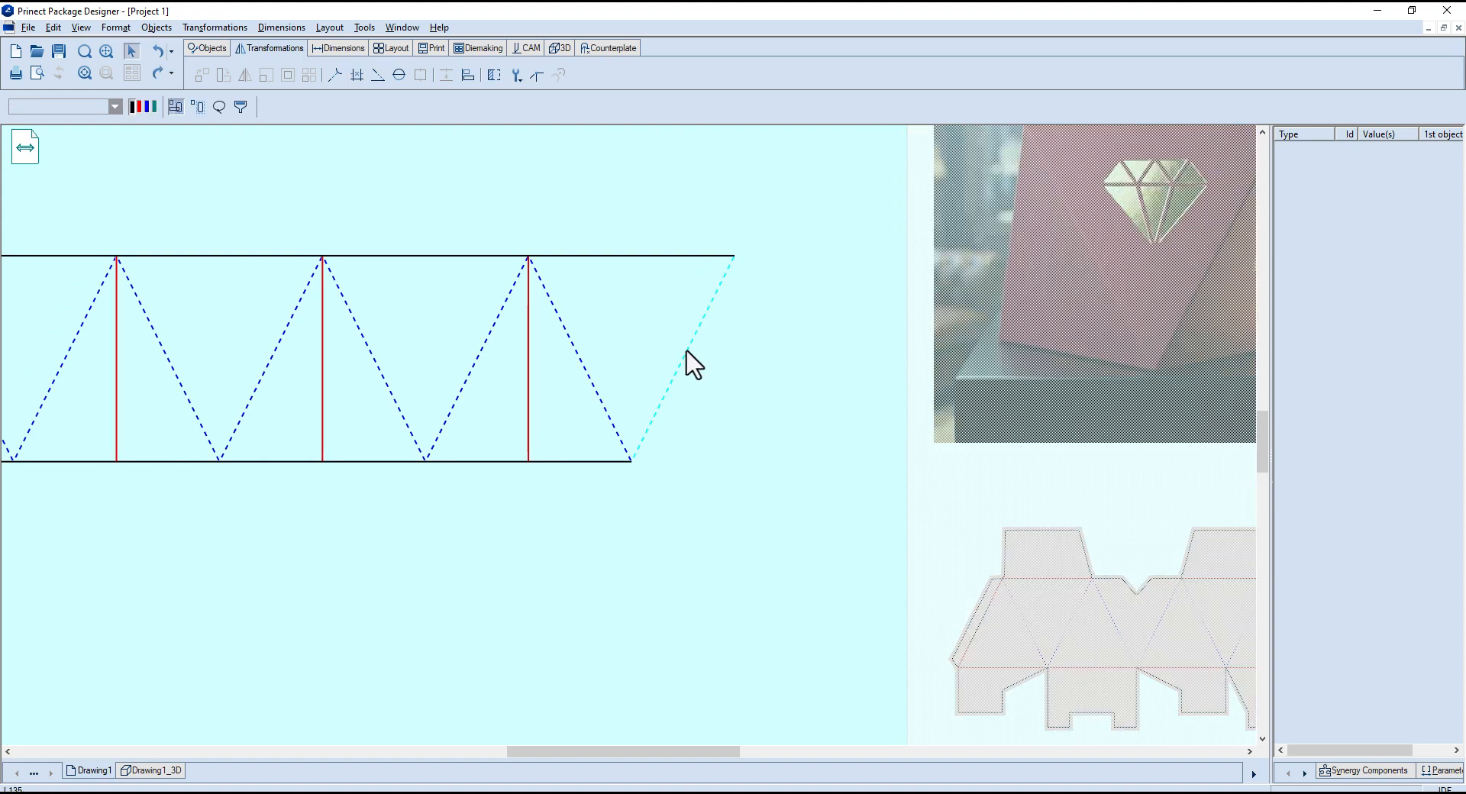
- Change the slanted line closing the right end of the panel row to the Cutting style
left_click(686, 352)
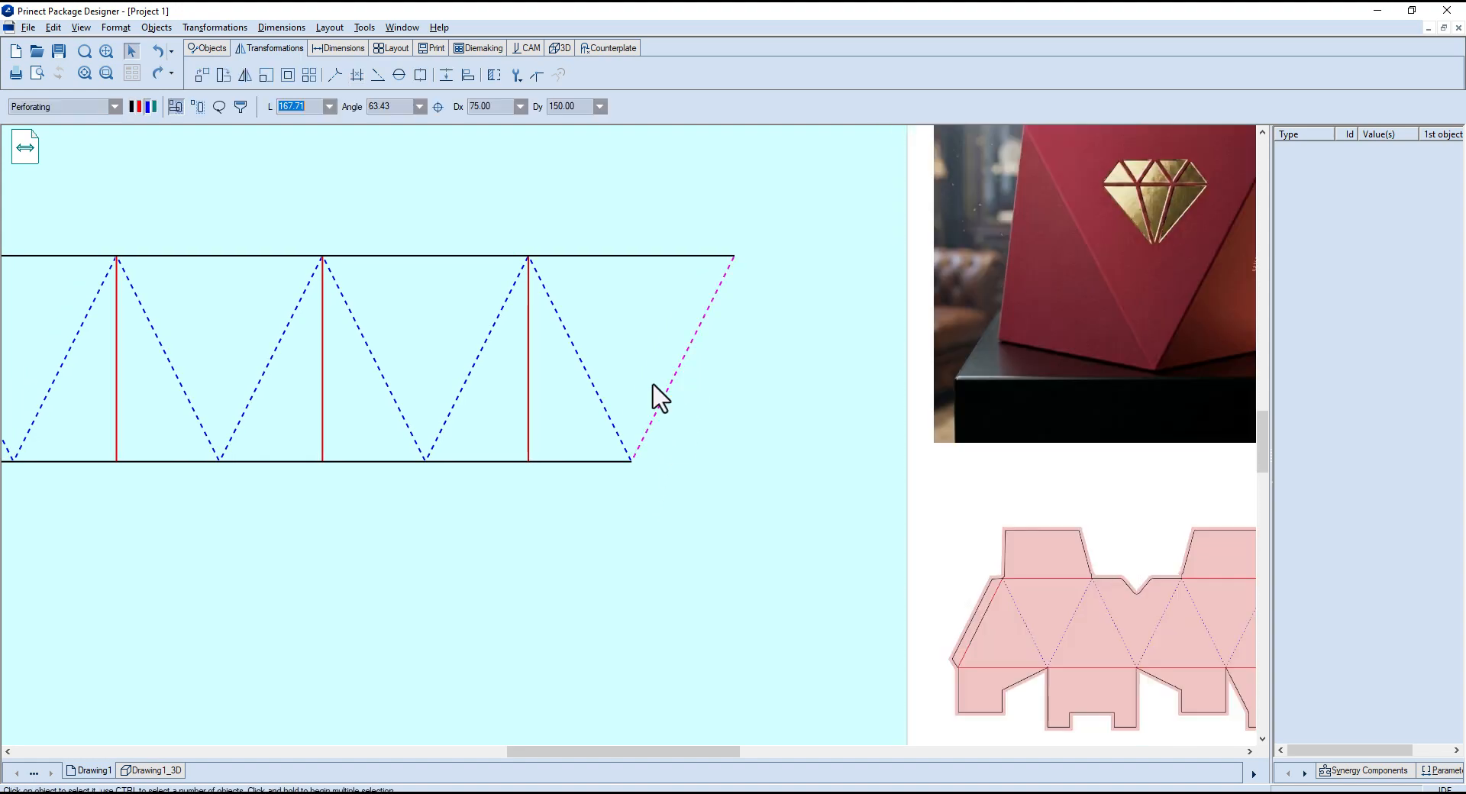
left_click(130, 113)
left_click(496, 380)
mouse_move(501, 388)
middle_mouse_down()
mouse_move(770, 417)
mouse_move(828, 390)
middle_mouse_up()
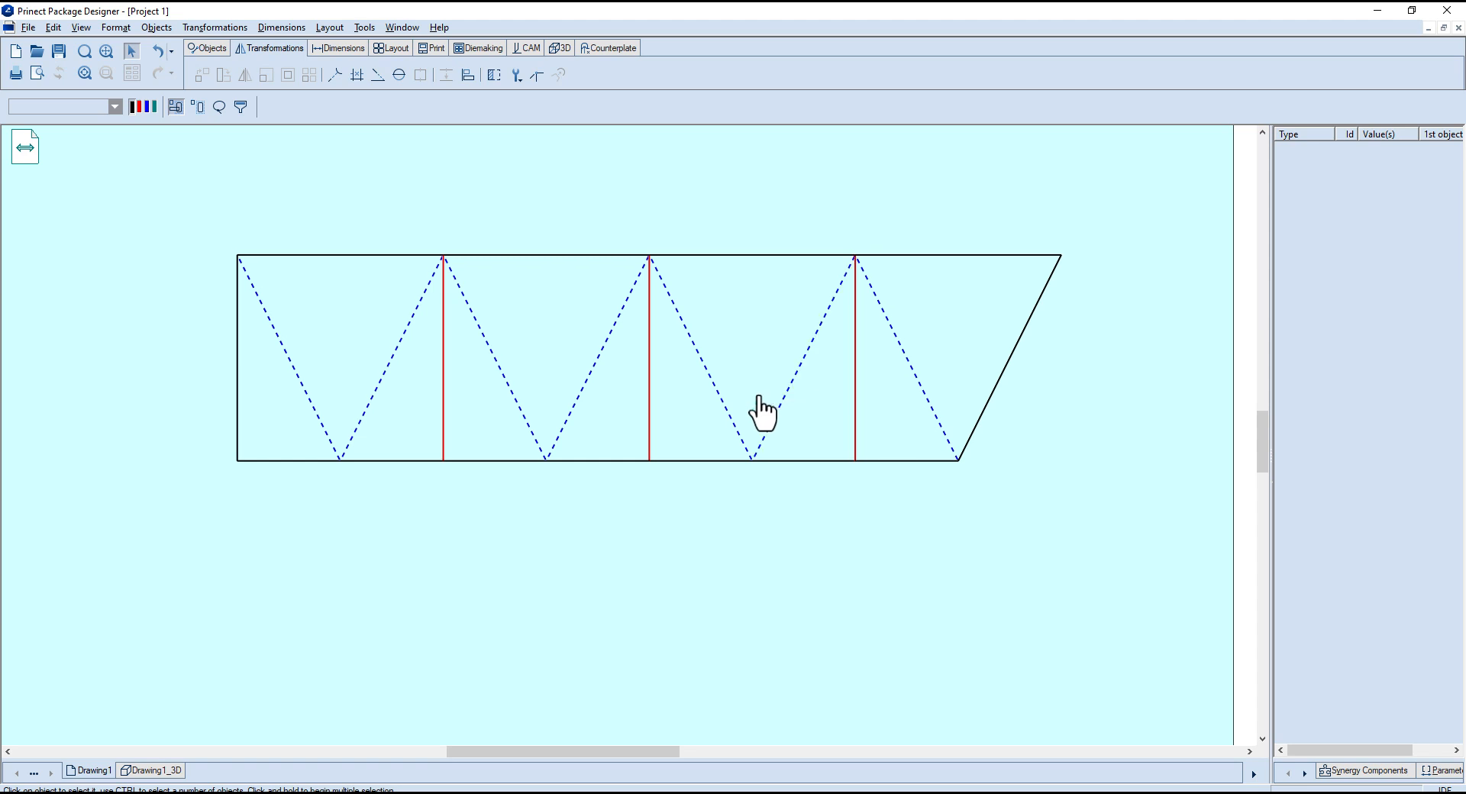
- Construct a rectangle 150 wide outward from the left vertical edge of the panel row
scroll(762, 412, "down", 2)
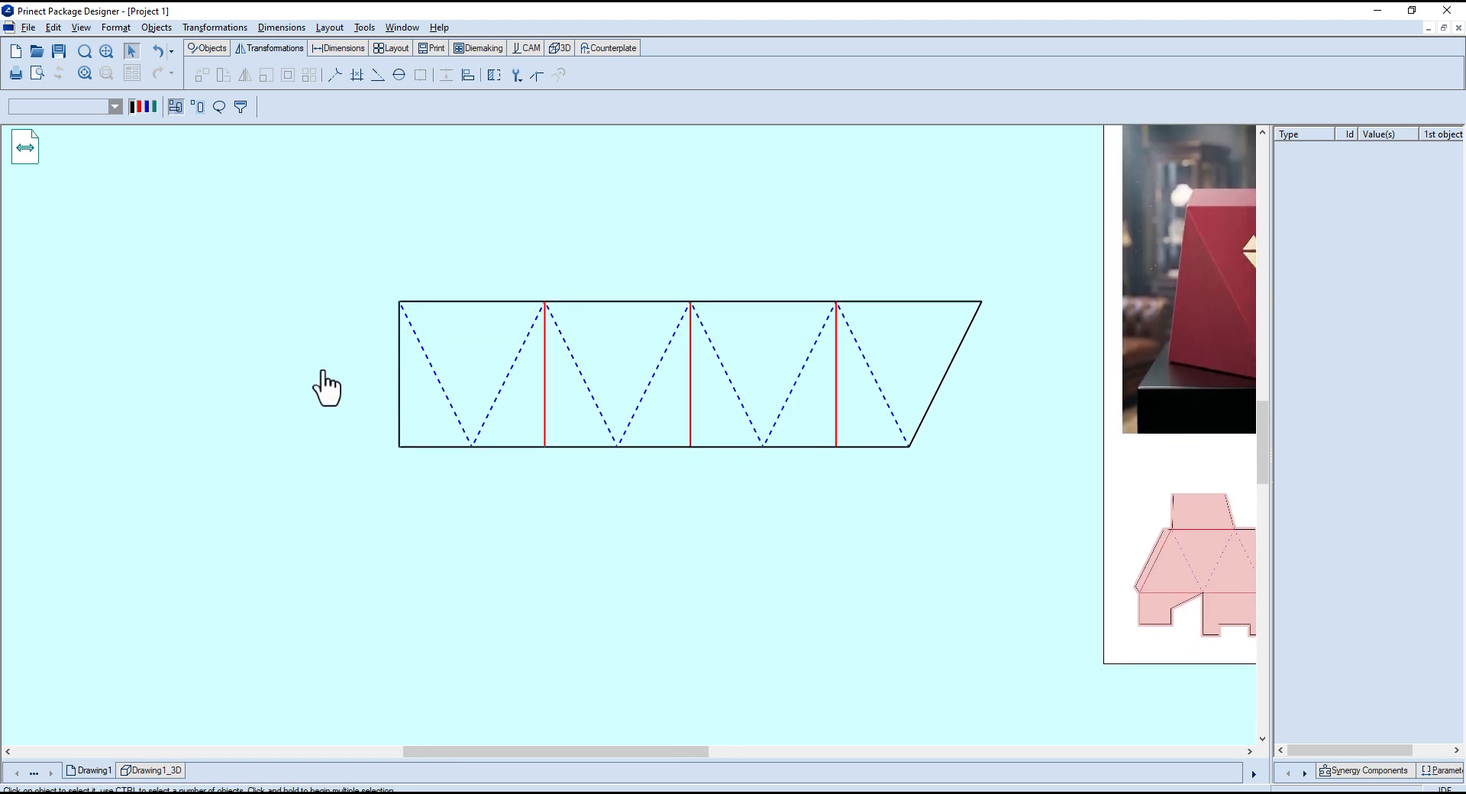
left_click(208, 48)
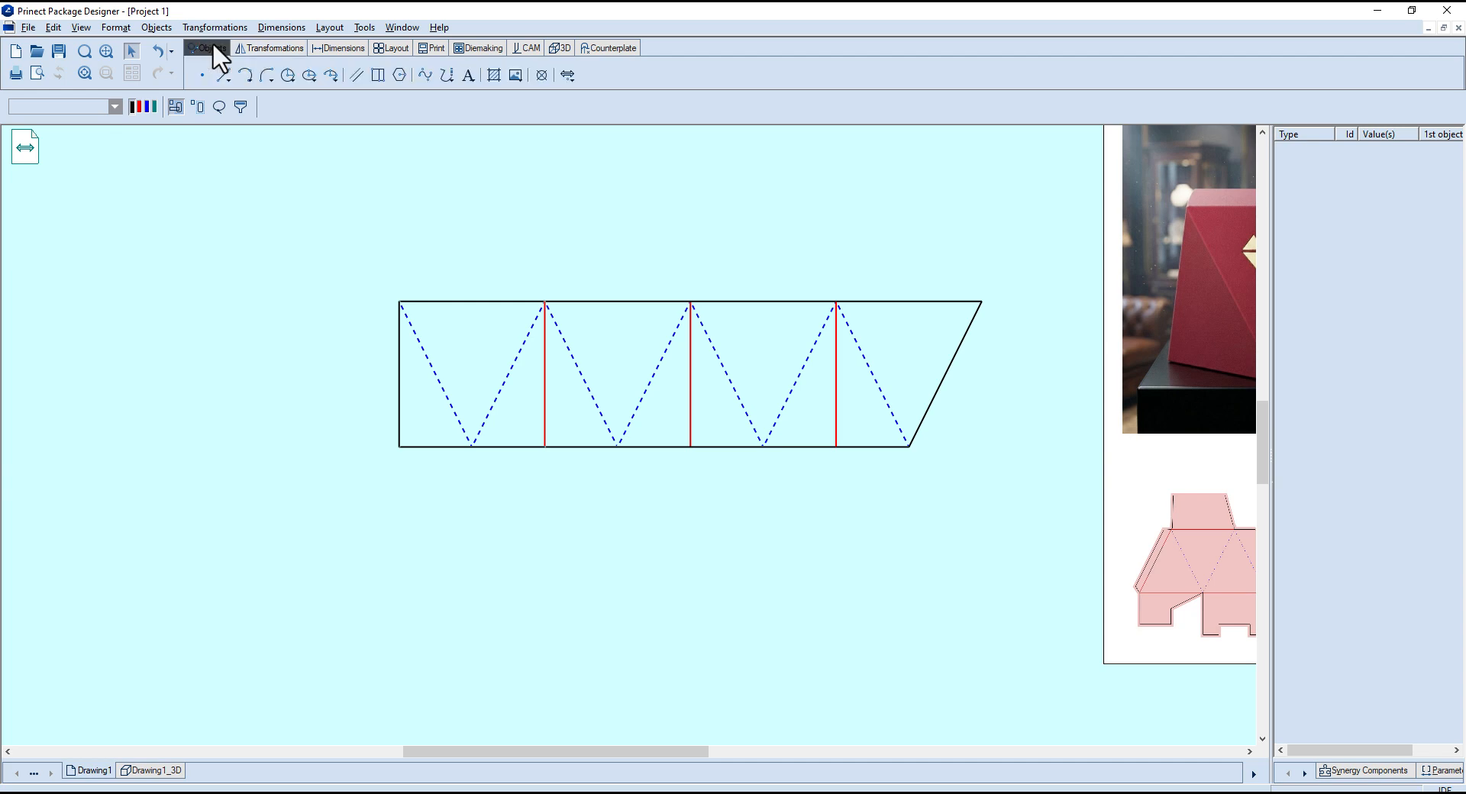
left_click(377, 75)
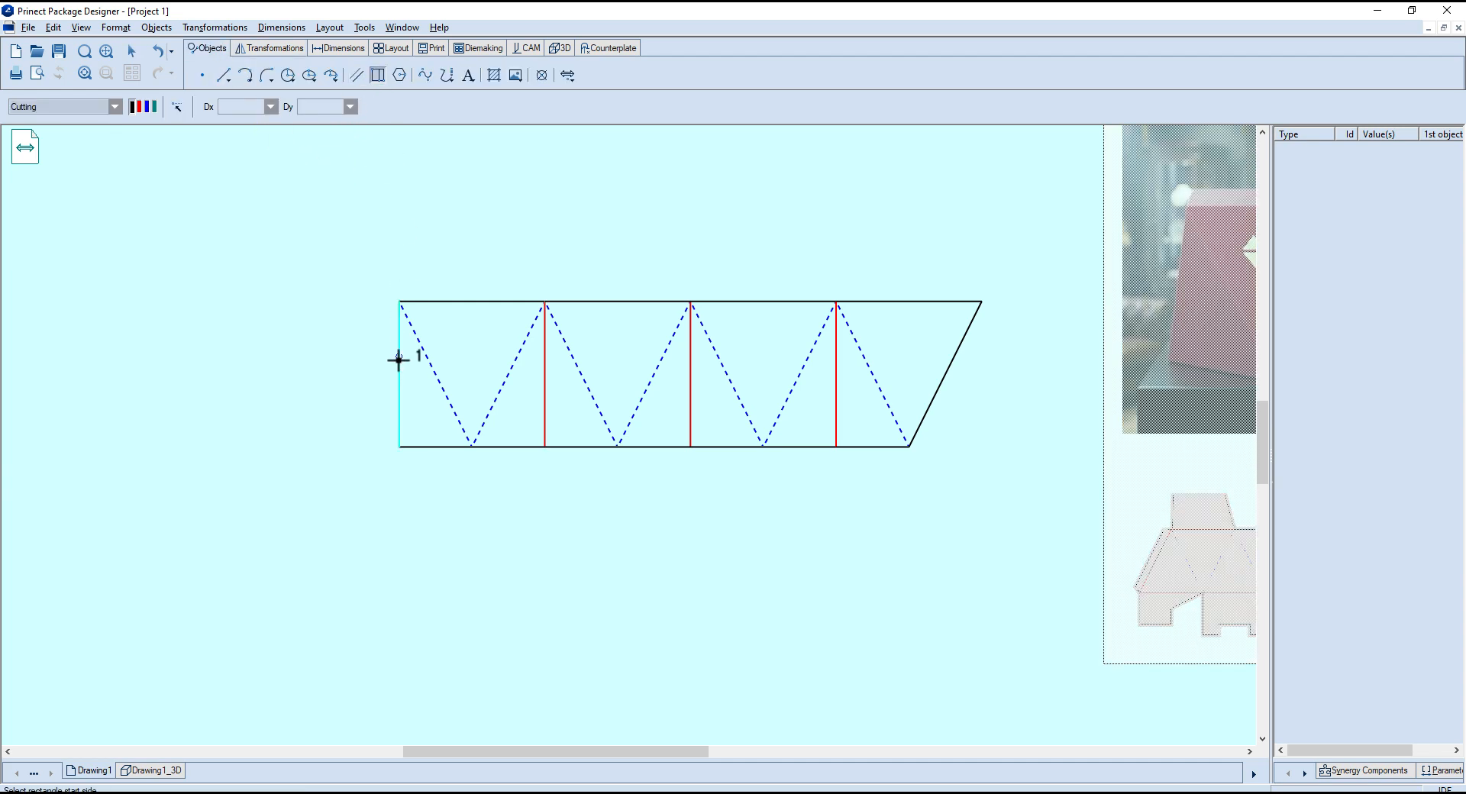
left_click(399, 377)
key("Return")
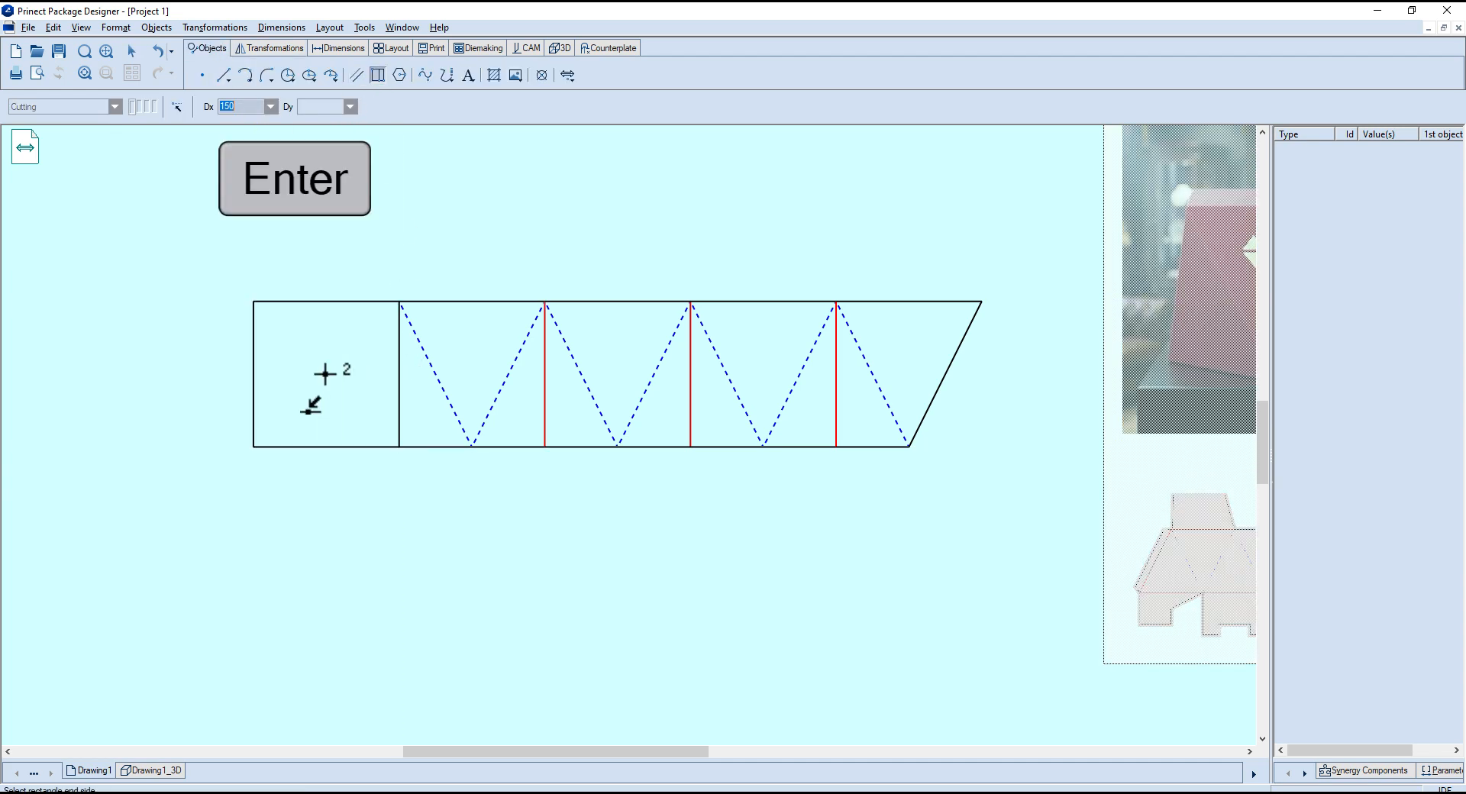
- Draw a cutting line from the new square's upper inner corner to its base midpoint, and trim the surplus outline outside it
left_click(223, 75)
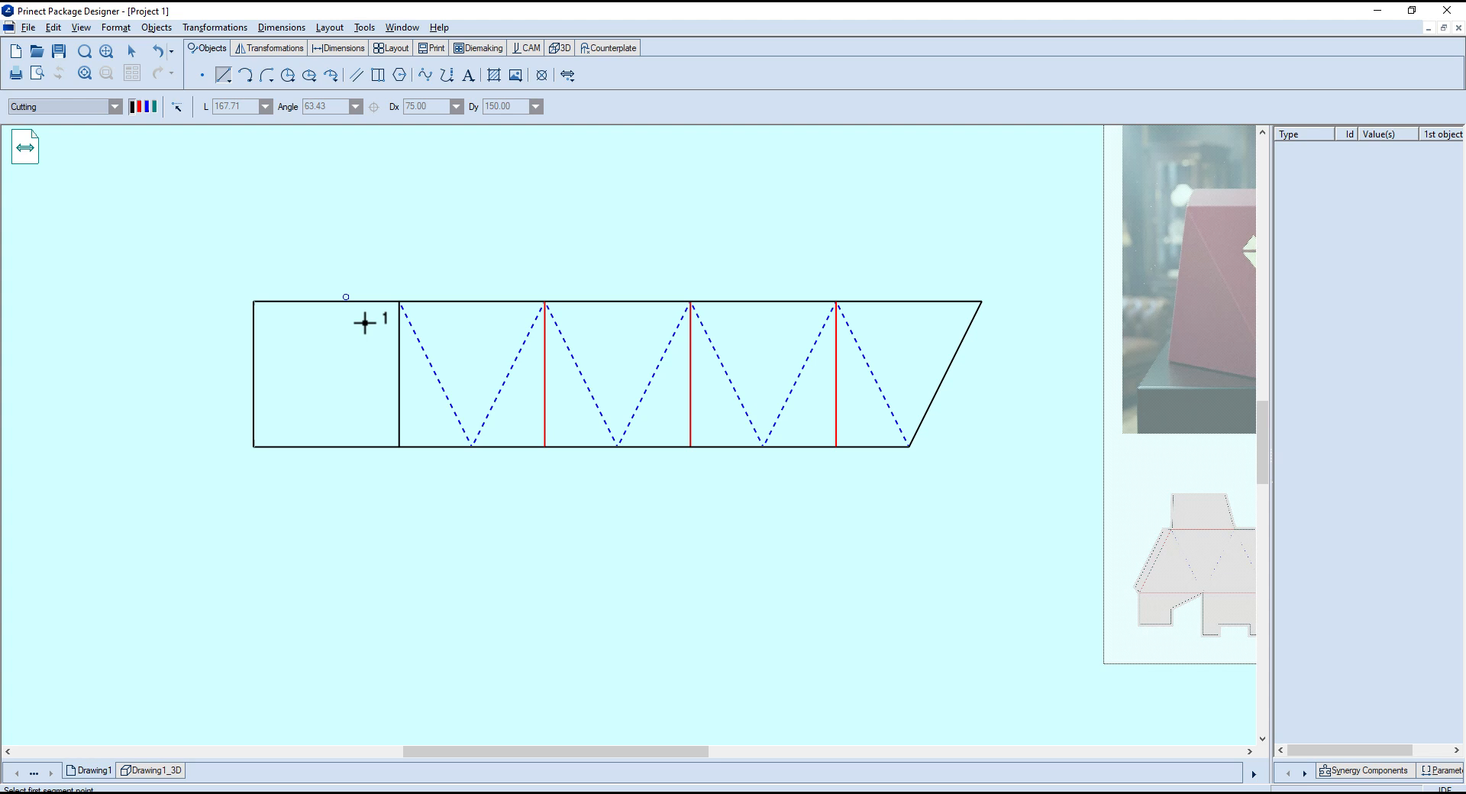
left_click(399, 302)
left_click(323, 446)
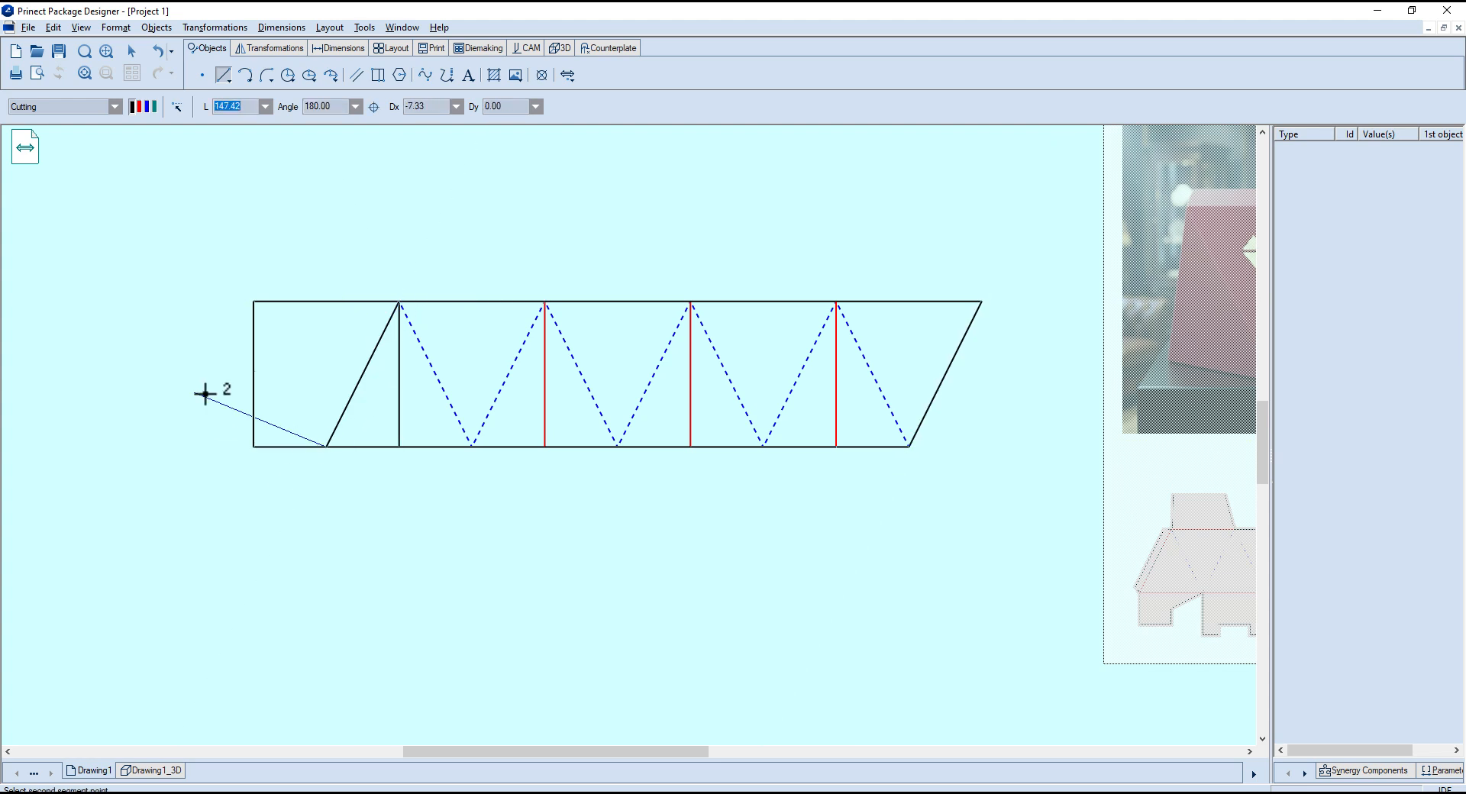
left_click(270, 48)
left_click(356, 74)
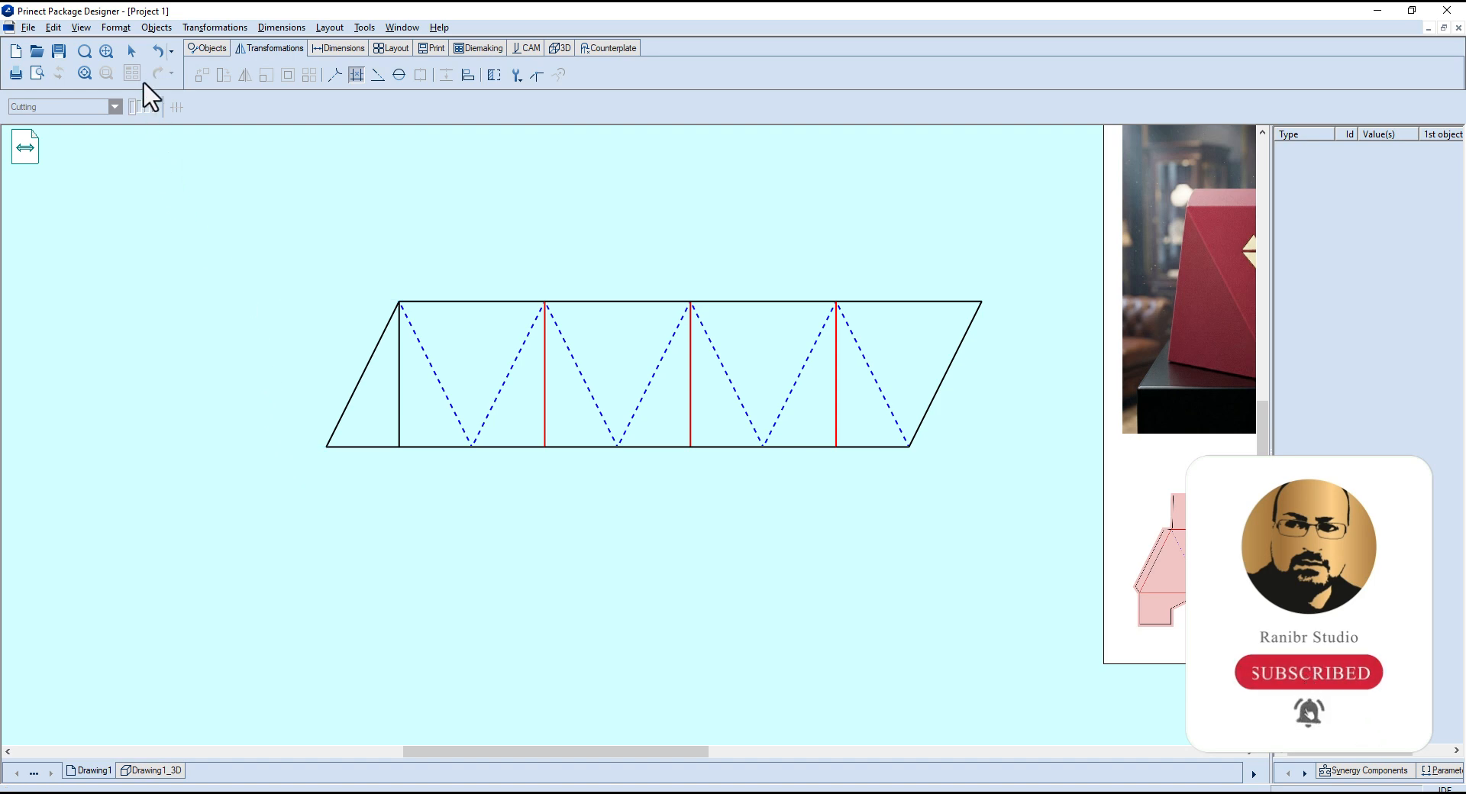
left_click(132, 51)
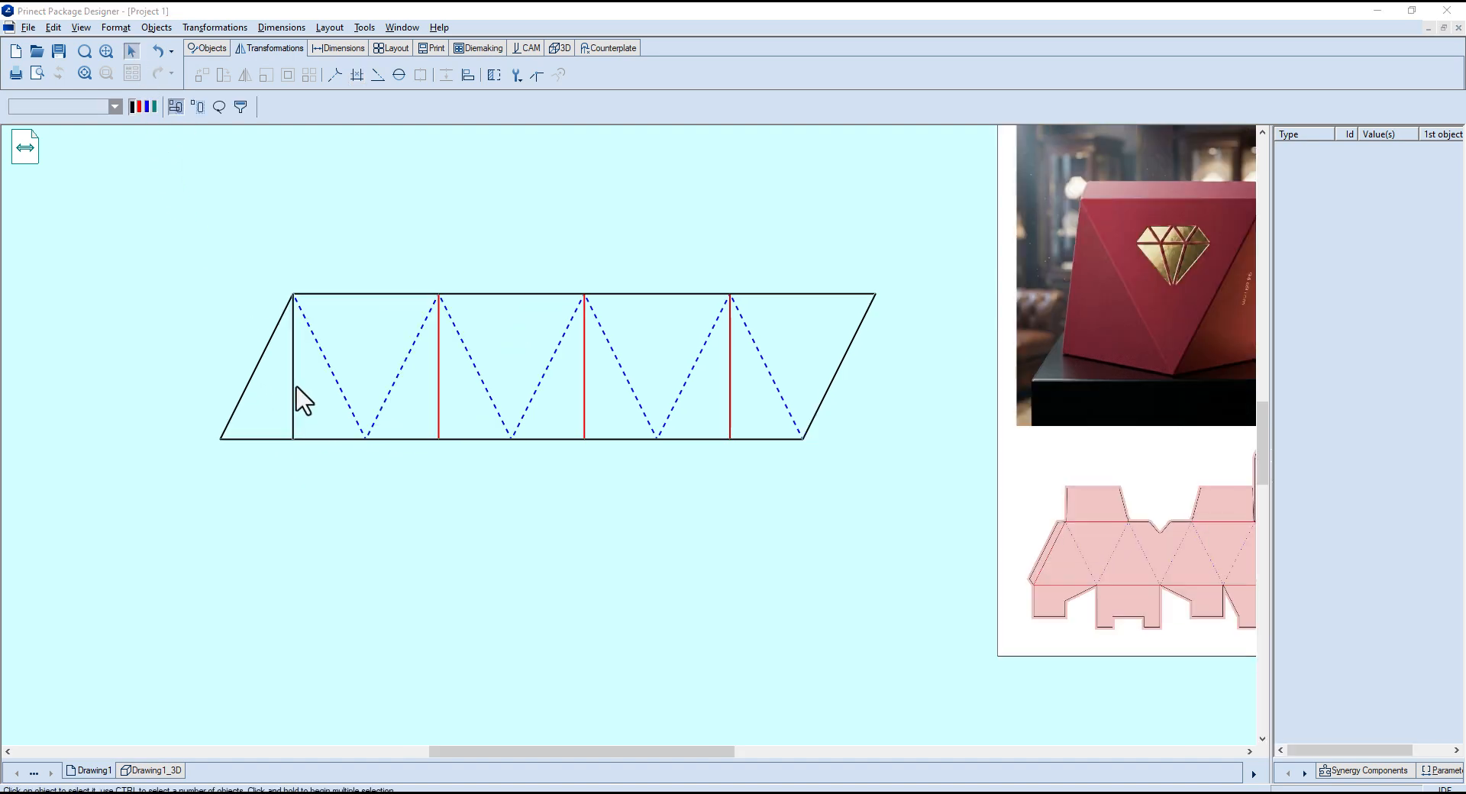
- Change the vertical line between the slanted end panel and the first square to the Creasing style
left_click(294, 387)
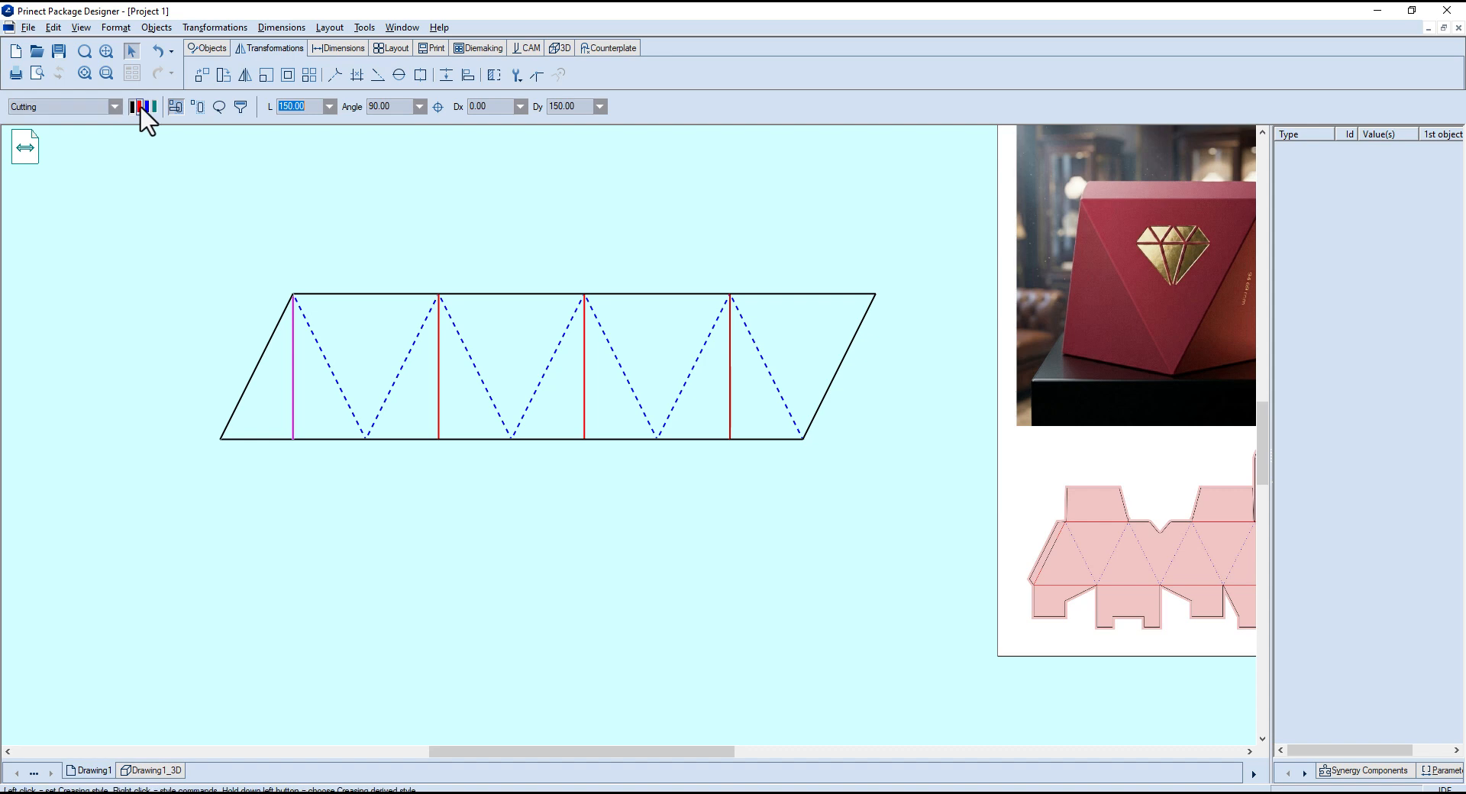
left_click(519, 597)
middle_click_drag(789, 553, 716, 595)
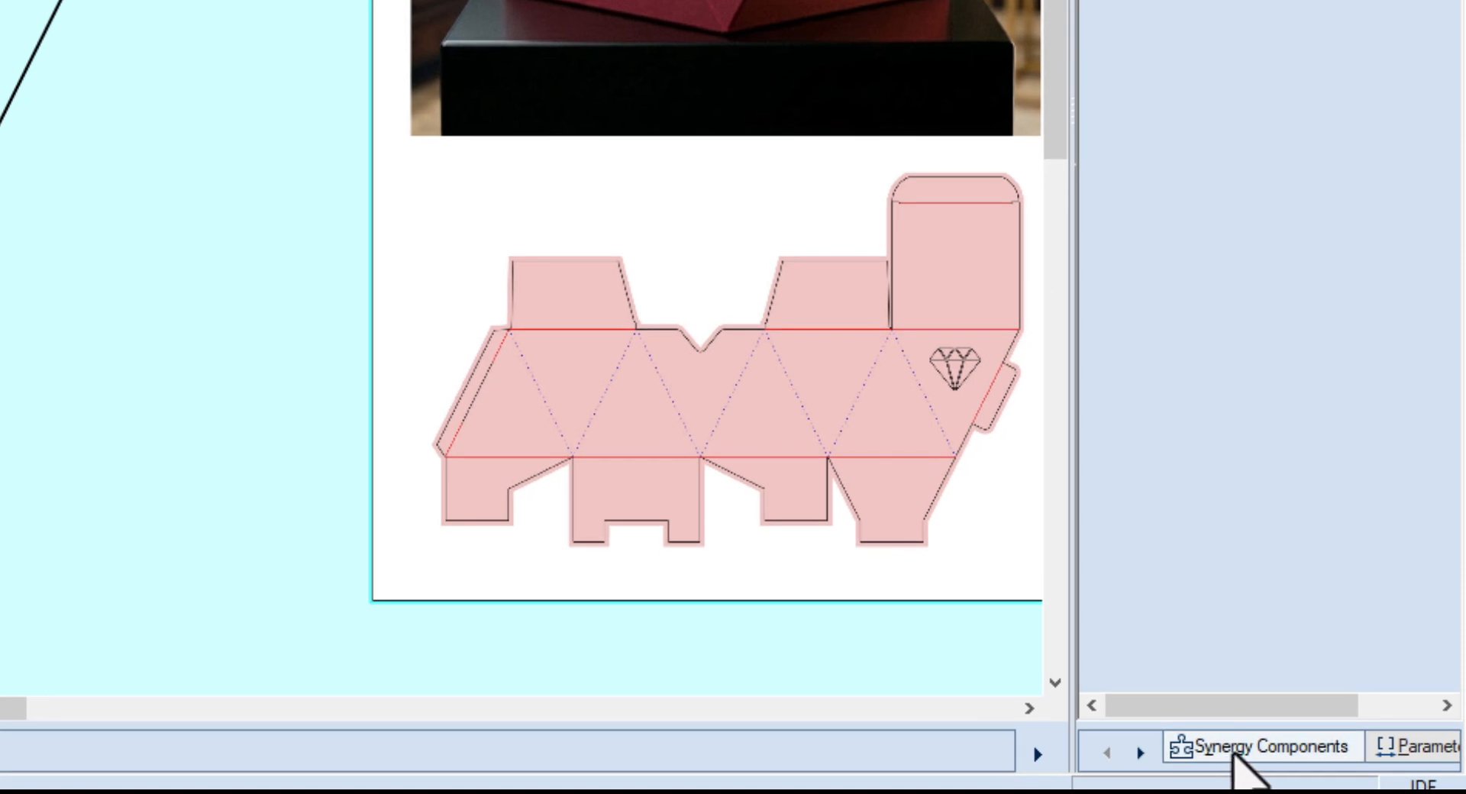
- Find 01 Regular Tuck Lock among the Synergy compound components for tops and bottoms, and enlarge its preview
left_click(1354, 772)
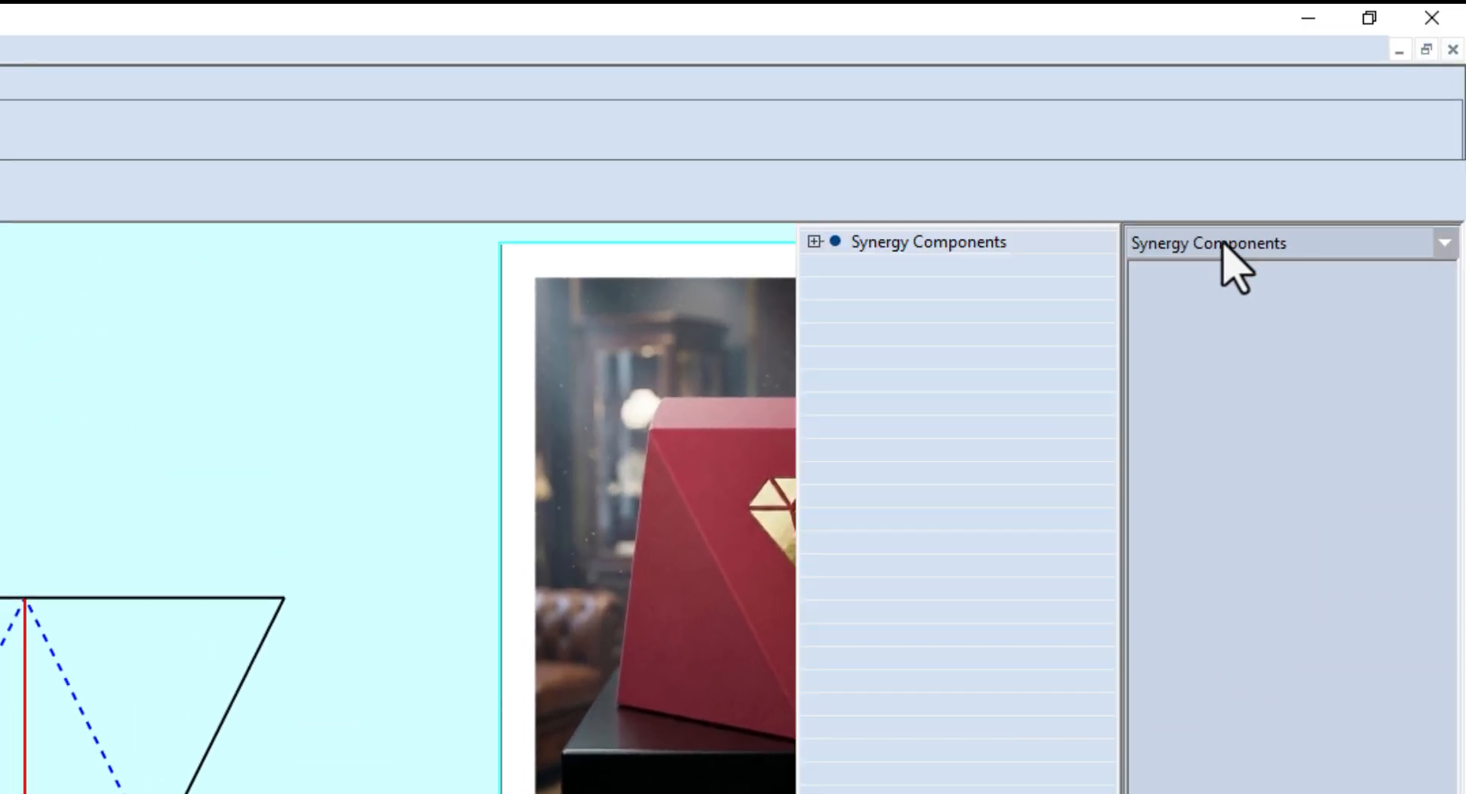
left_click(814, 241)
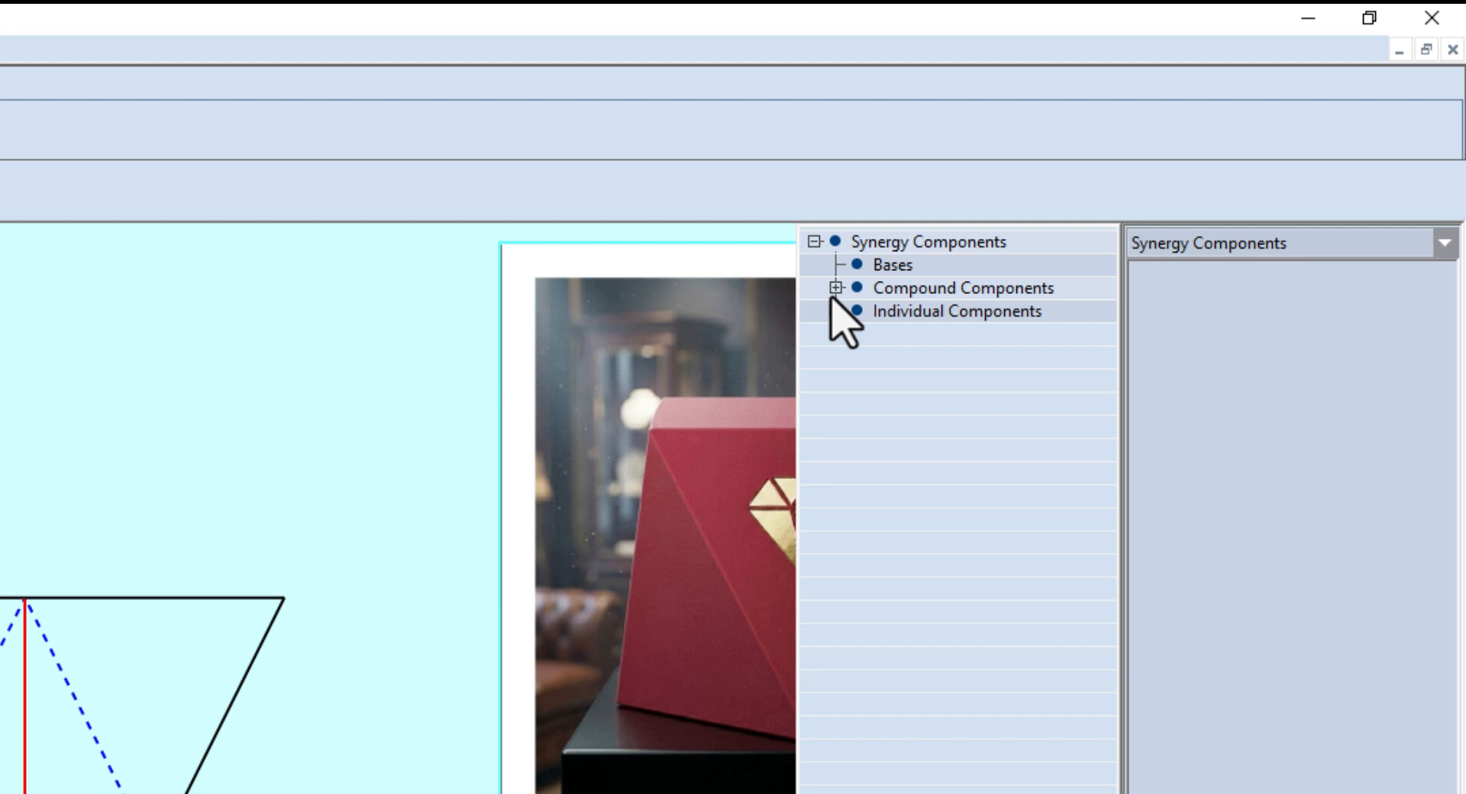
left_click(836, 288)
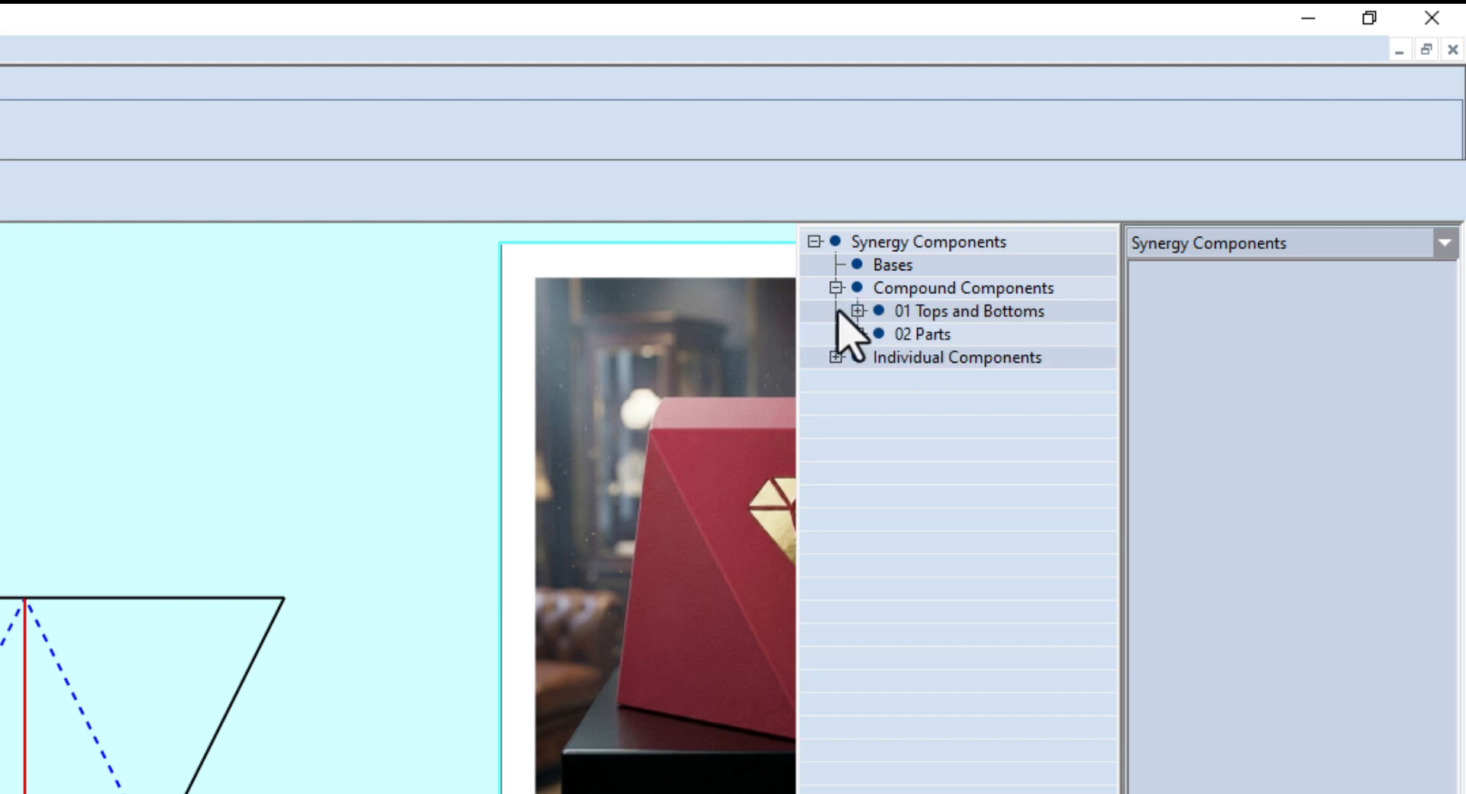
left_click(857, 310)
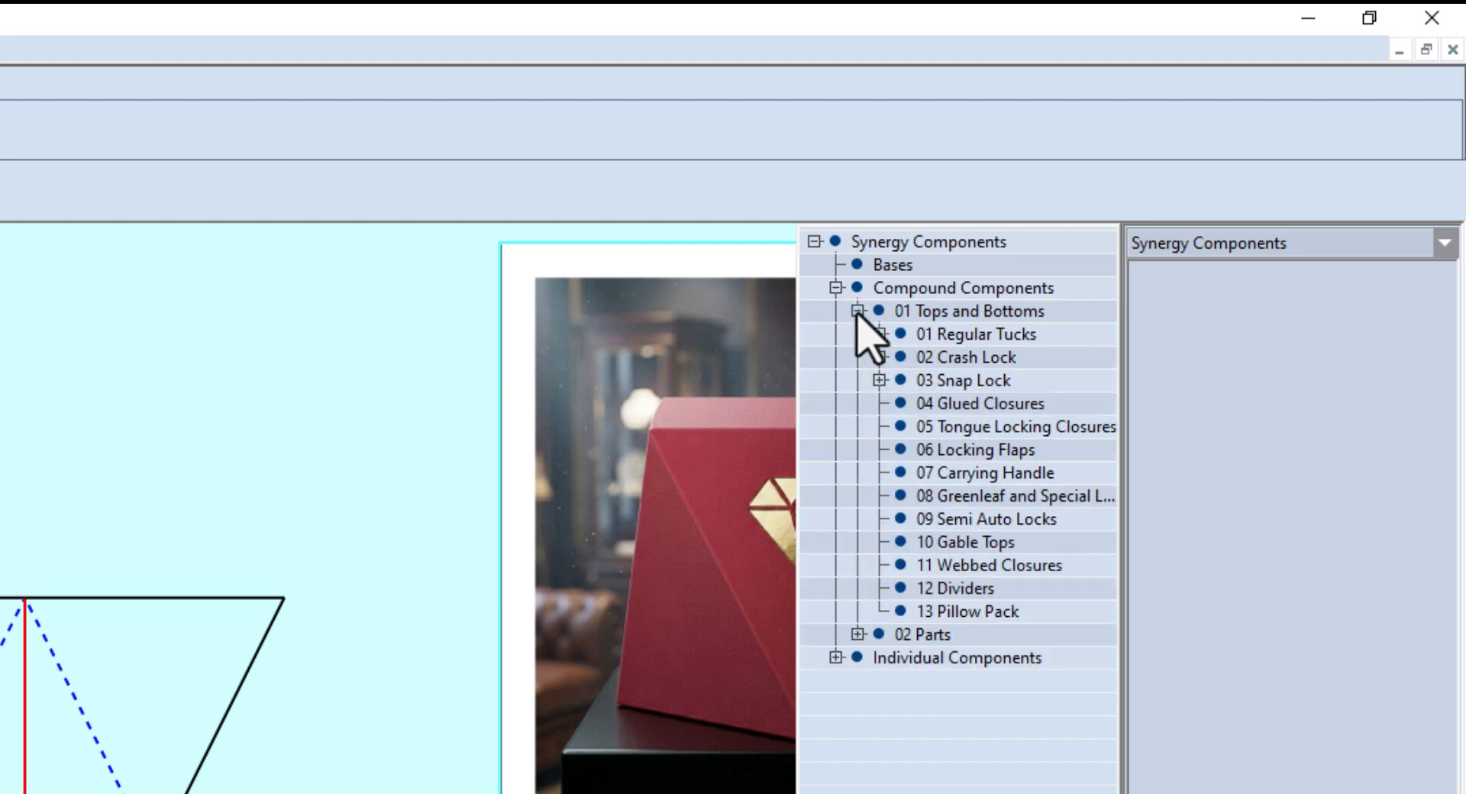
left_click(968, 336)
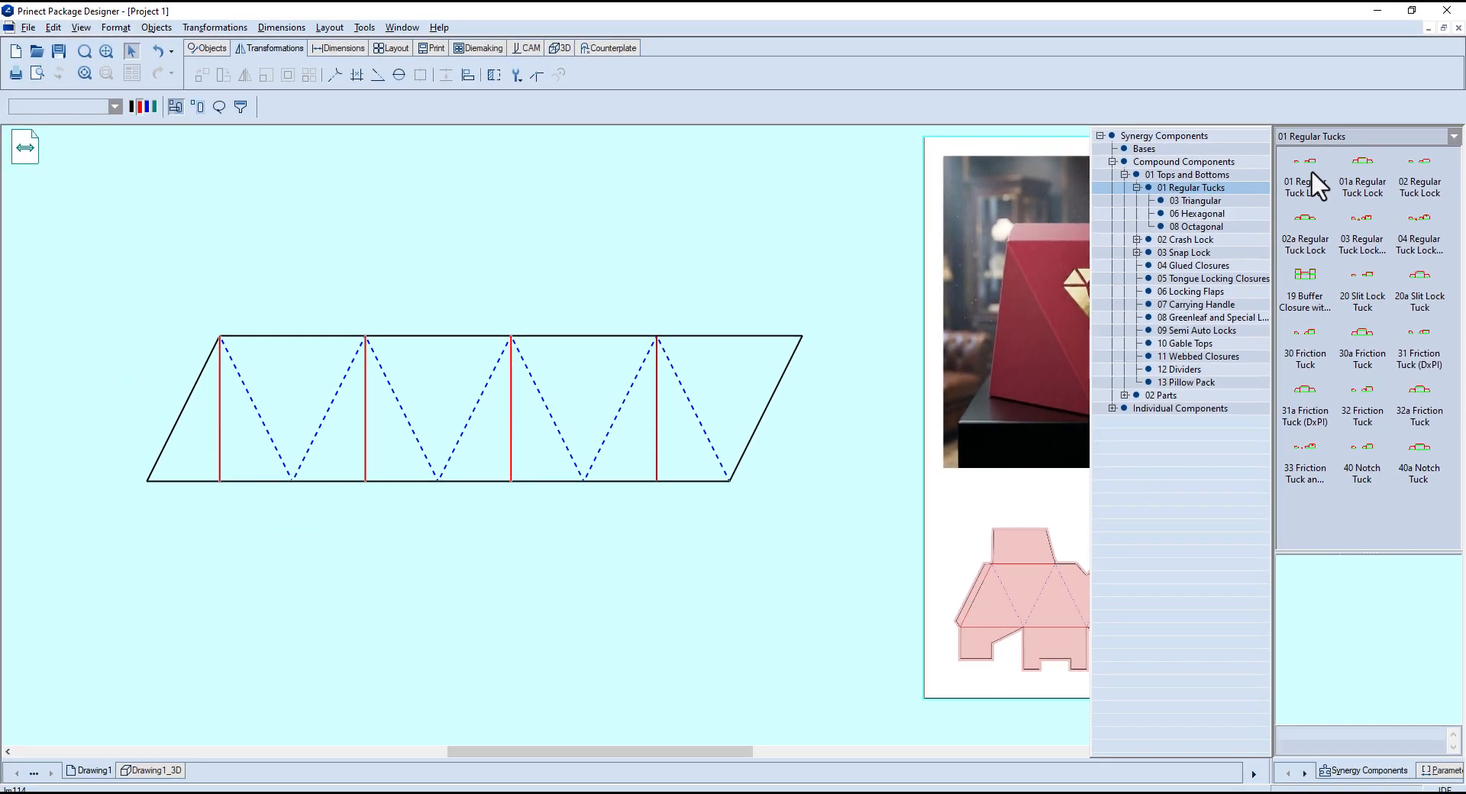
left_click(1204, 294)
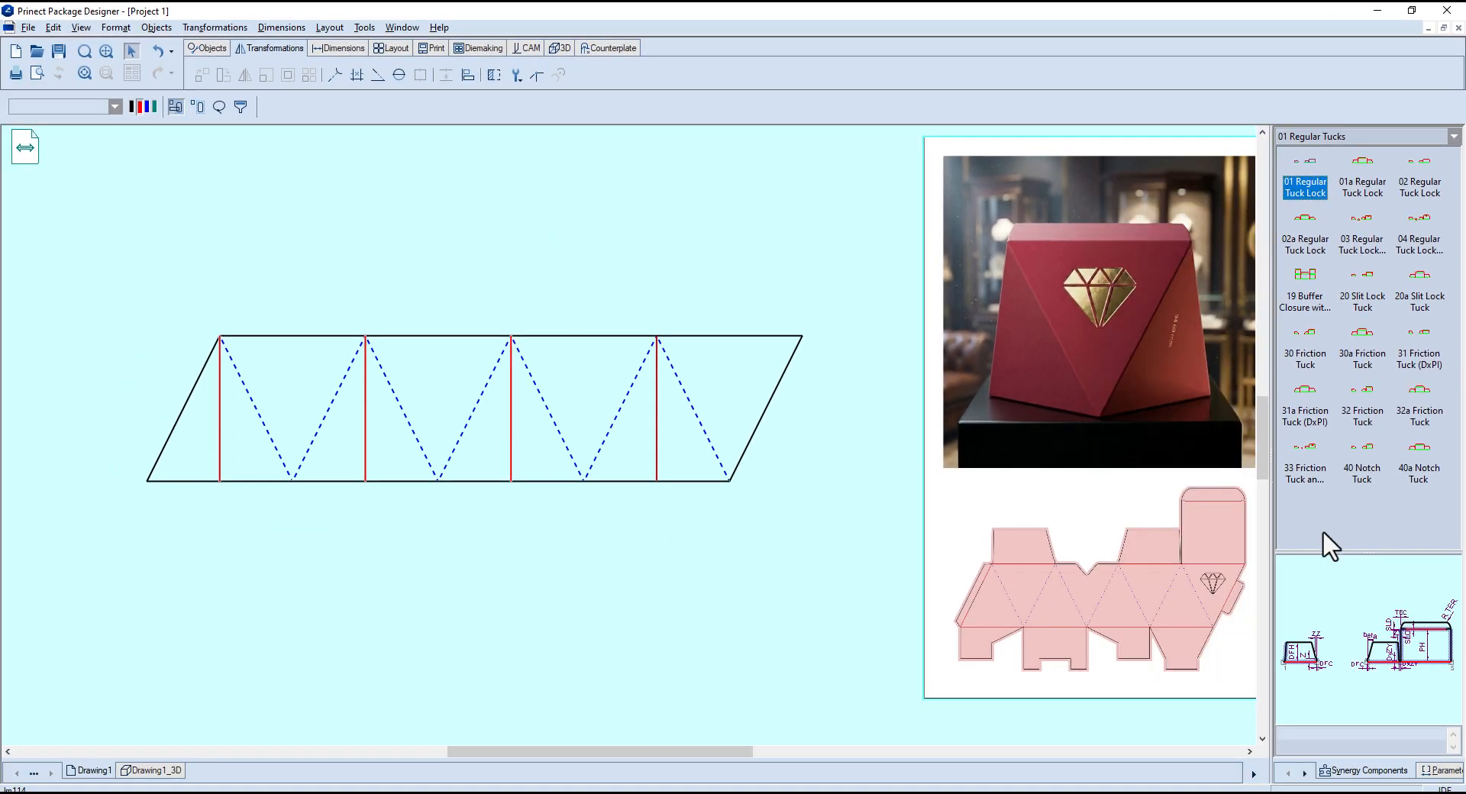
left_click_drag(1269, 594, 1112, 599)
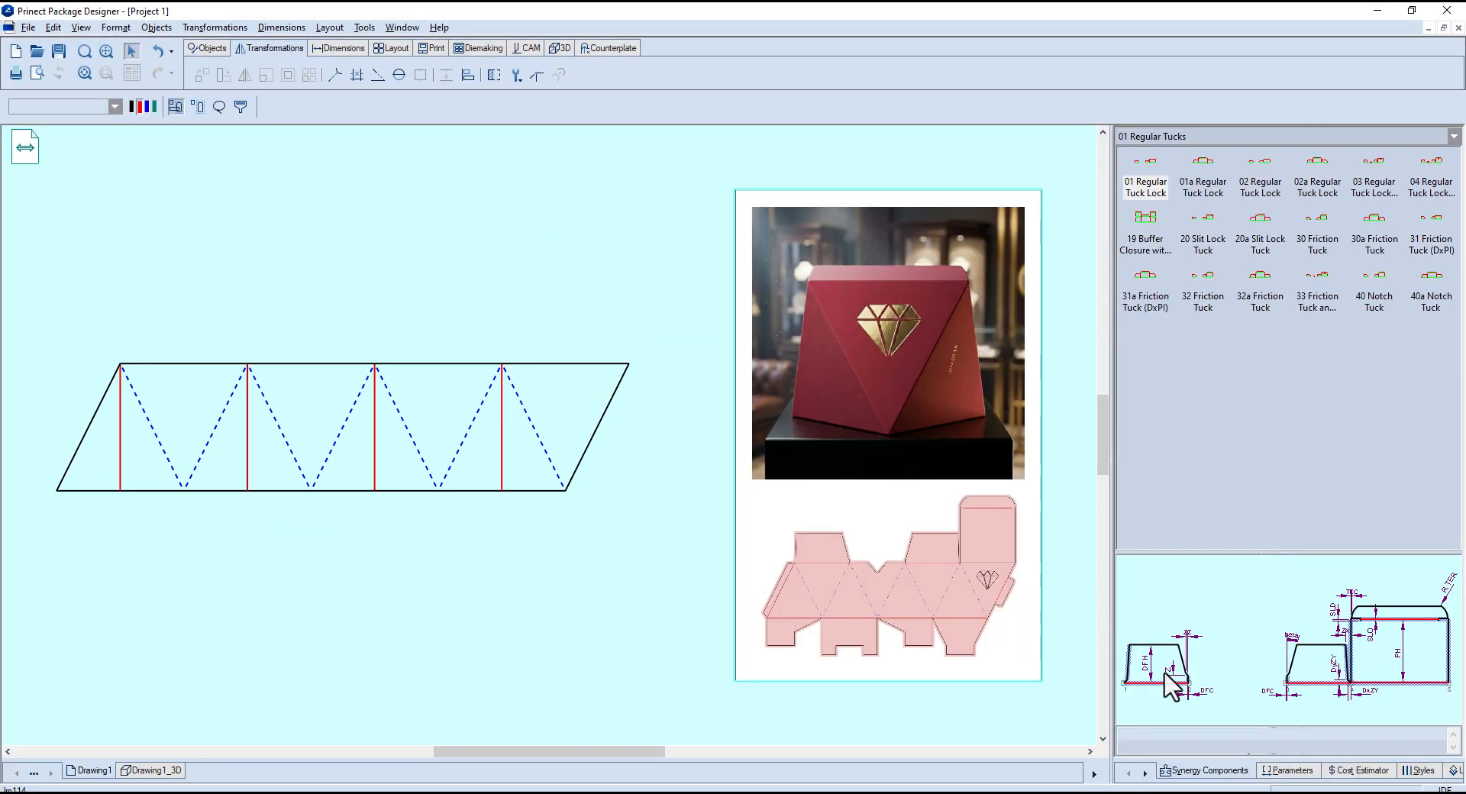
- Start inserting the 01 Regular Tuck Lock component and fit its first dust flap to the top edge of the first square
double_click(1151, 164)
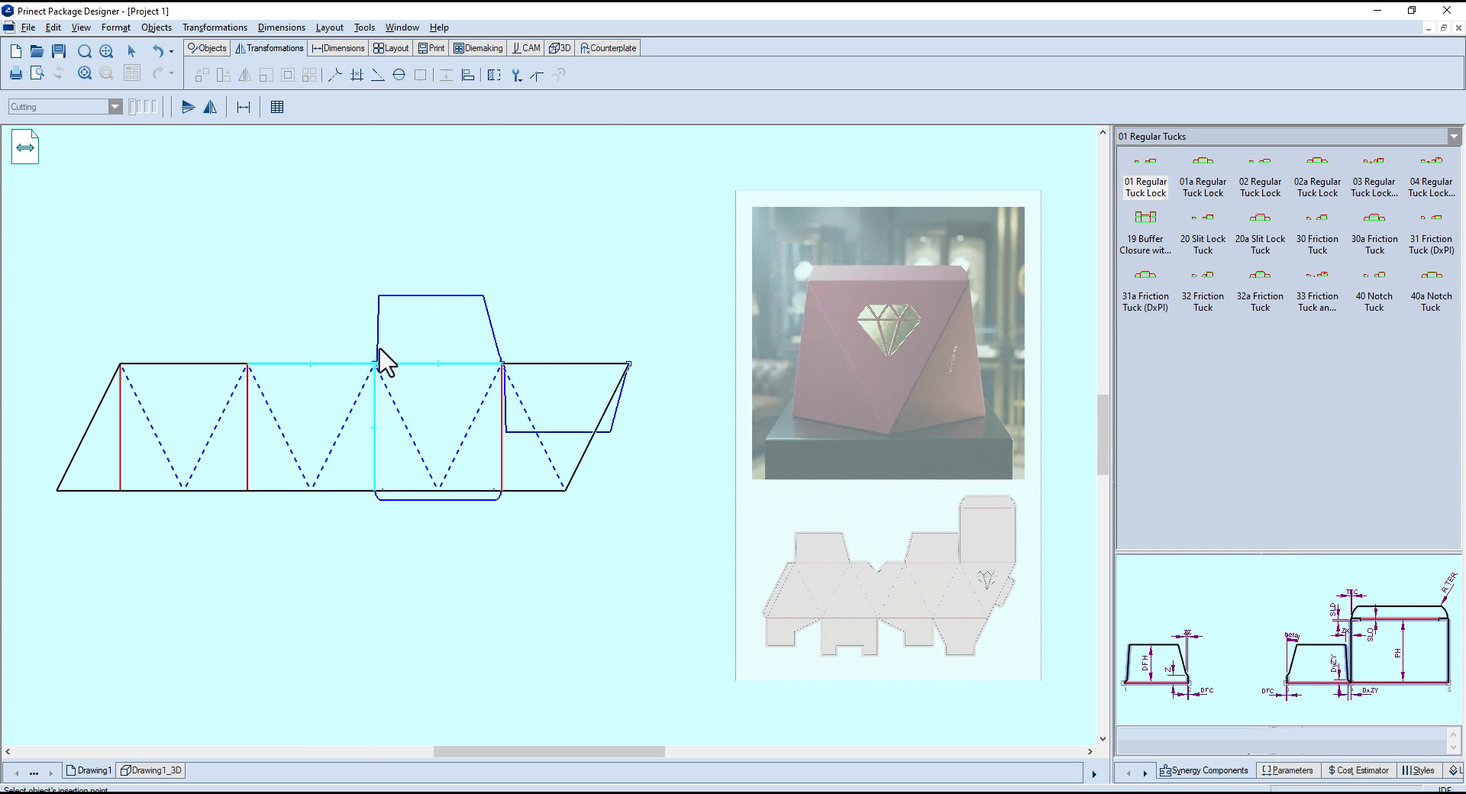
scroll(119, 357, "up", 5)
scroll(120, 379, "up", 3)
left_click(117, 405)
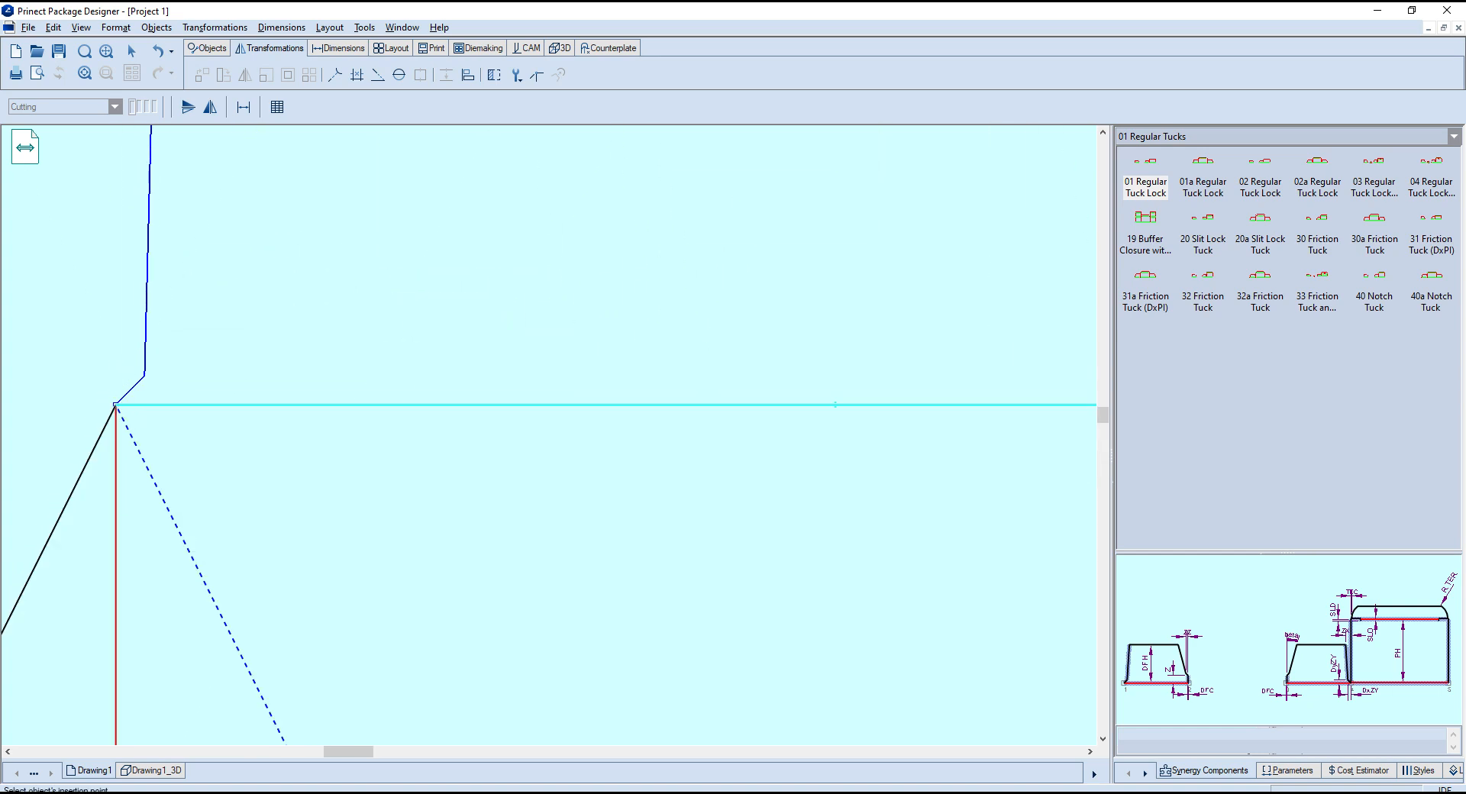
left_click(677, 416)
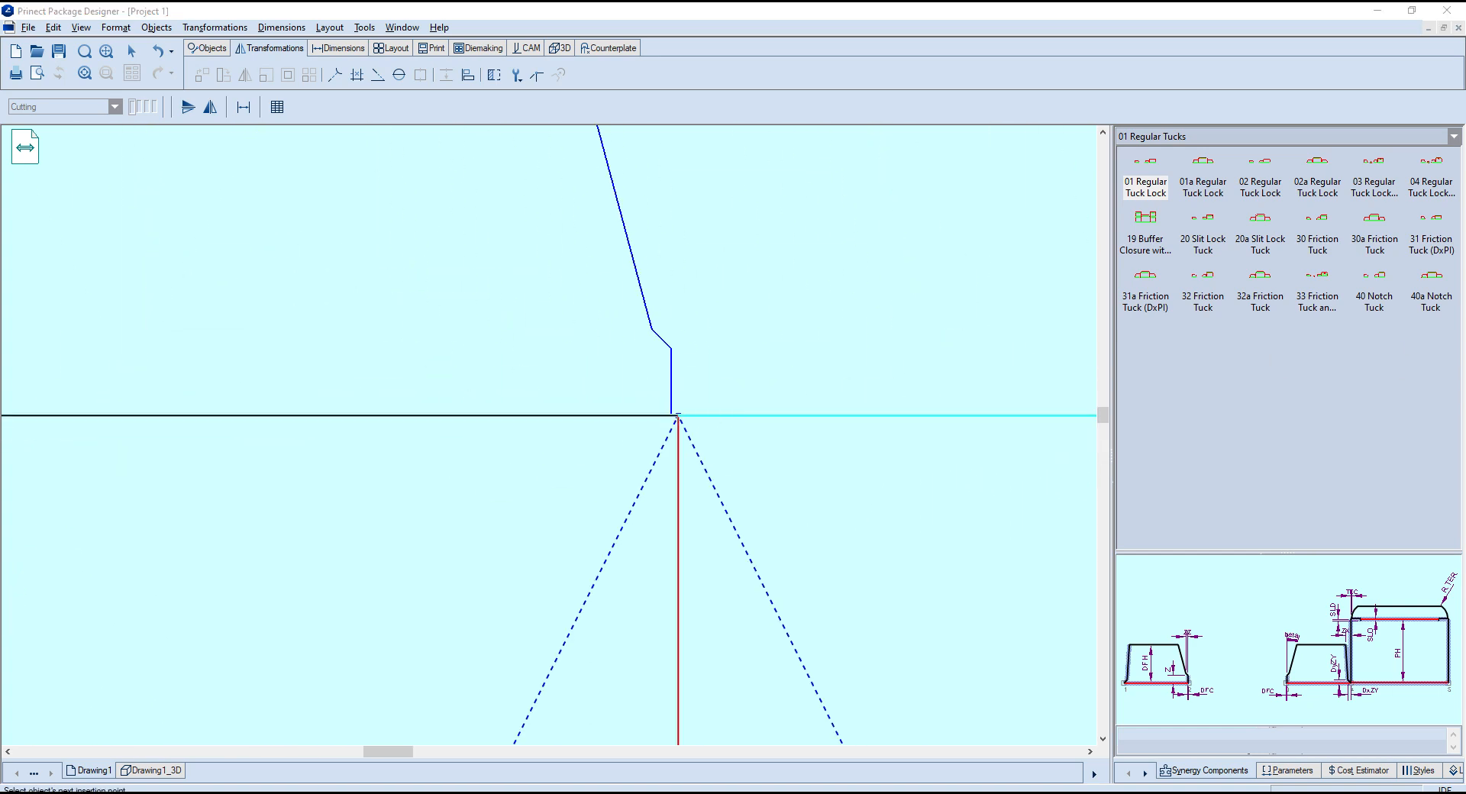
- Place the second dust flap on the third square and the tuck lid on the fourth square's top edge, accepting the default component parameters
middle_click_drag(760, 451, 158, 493)
middle_click_drag(715, 554, 116, 523)
middle_click_drag(680, 527, 75, 500)
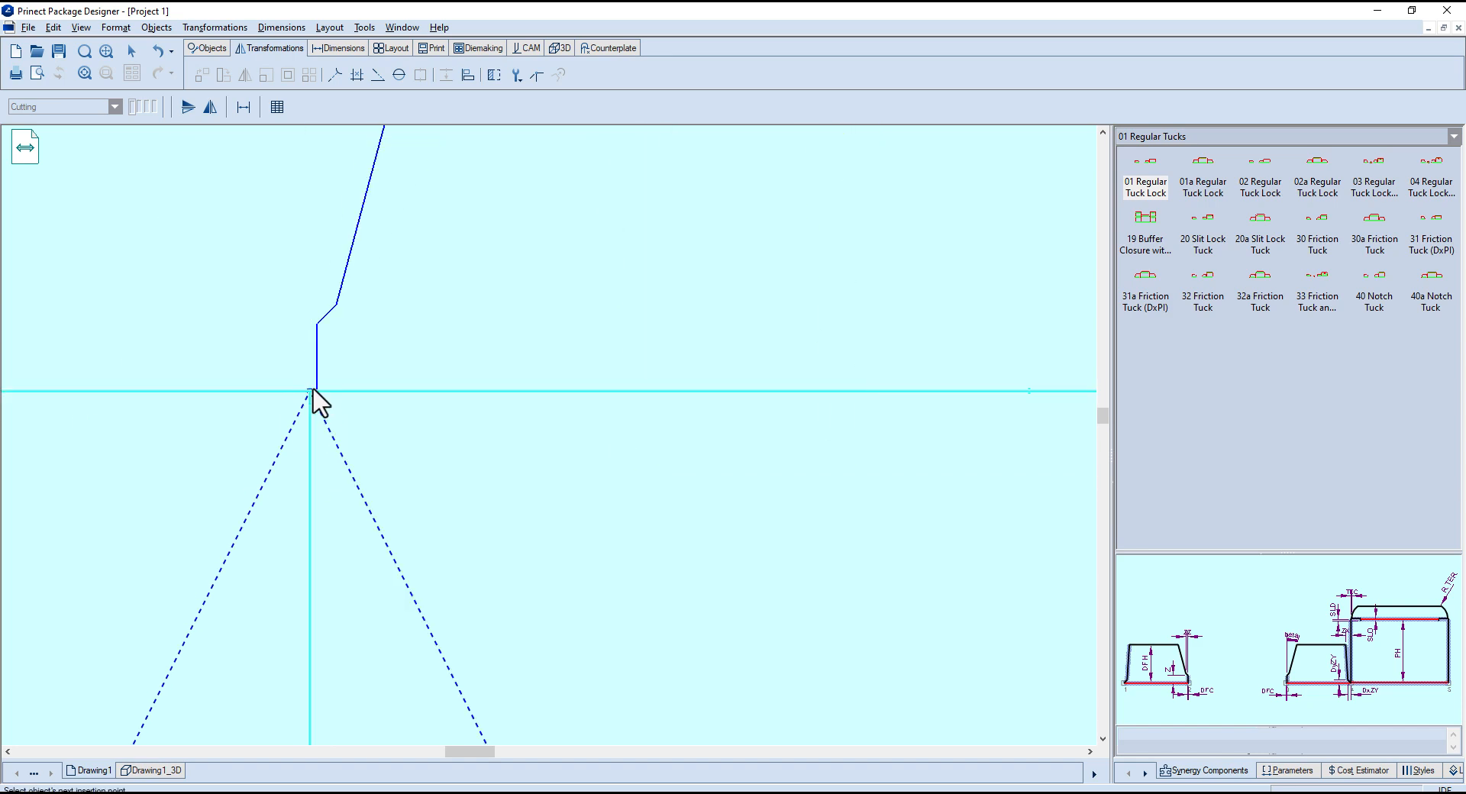
left_click(313, 389)
scroll(724, 426, "down", 3)
middle_click_drag(737, 438, 123, 456)
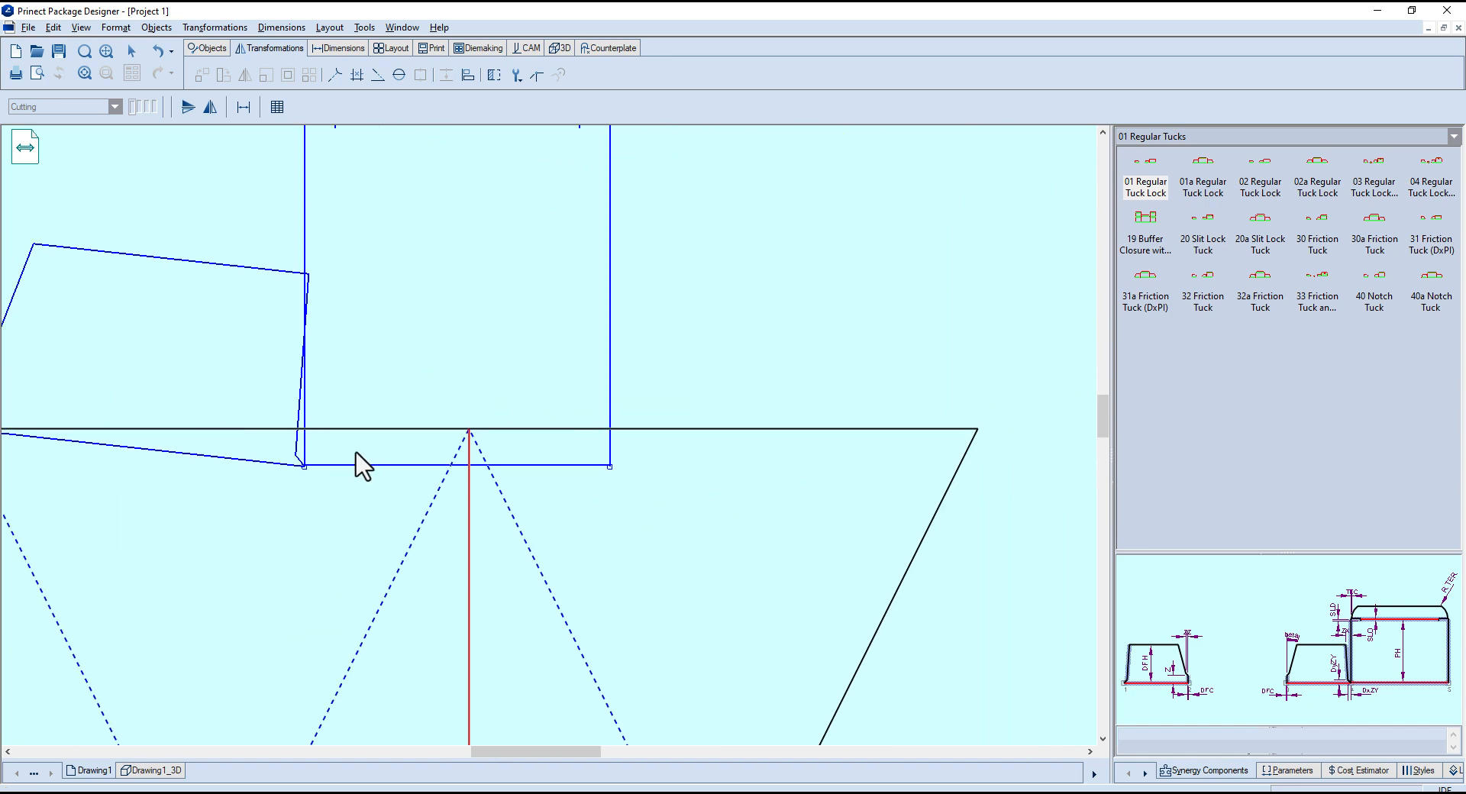
left_click(469, 429)
left_click(979, 429)
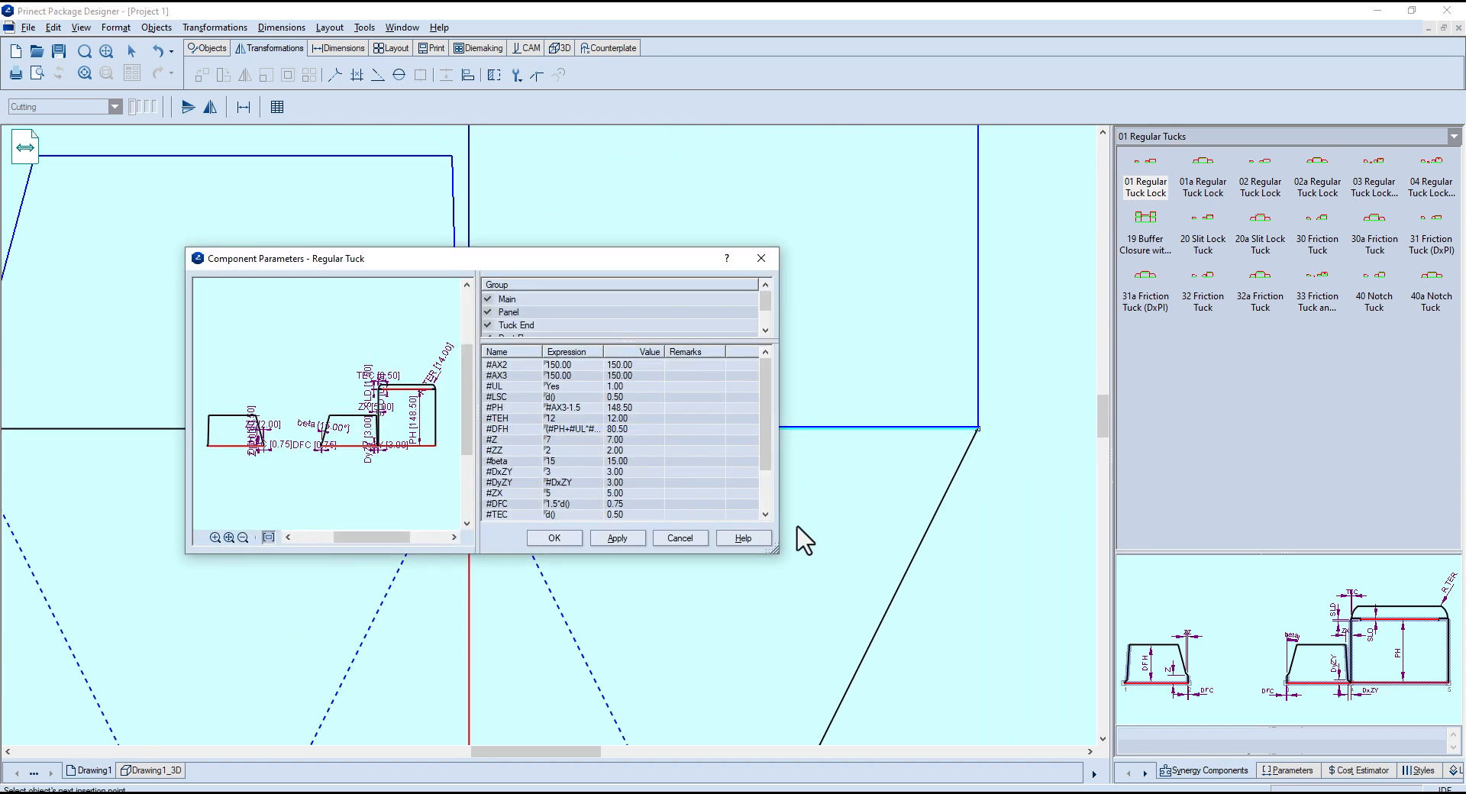
left_click(554, 537)
scroll(810, 504, "down", 3)
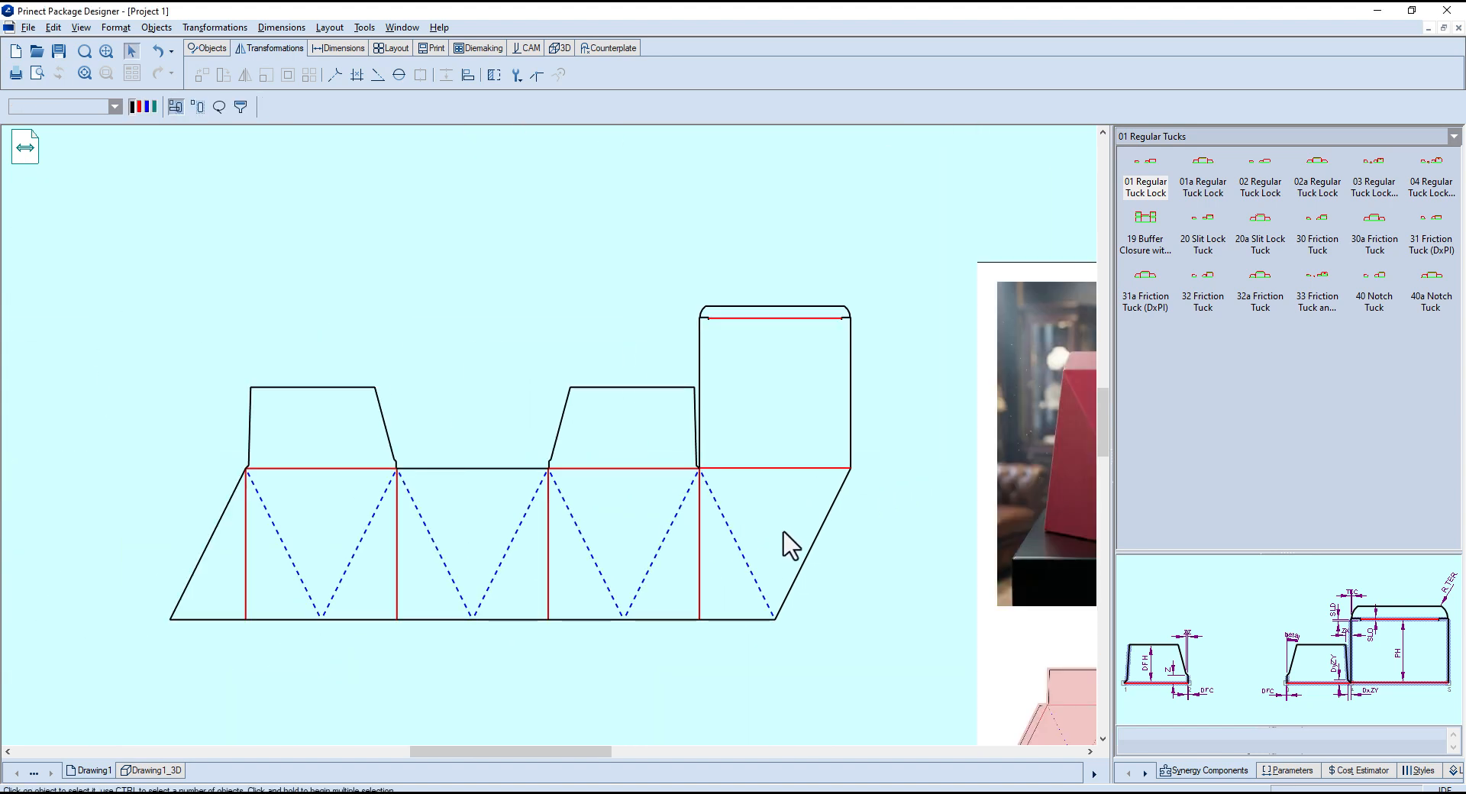
- Delete the four vertical creasing lines between the panels, keeping the perforated diagonals
middle_click_drag(847, 535, 731, 433)
scroll(732, 435, "down", 1)
middle_click_drag(770, 501, 759, 474)
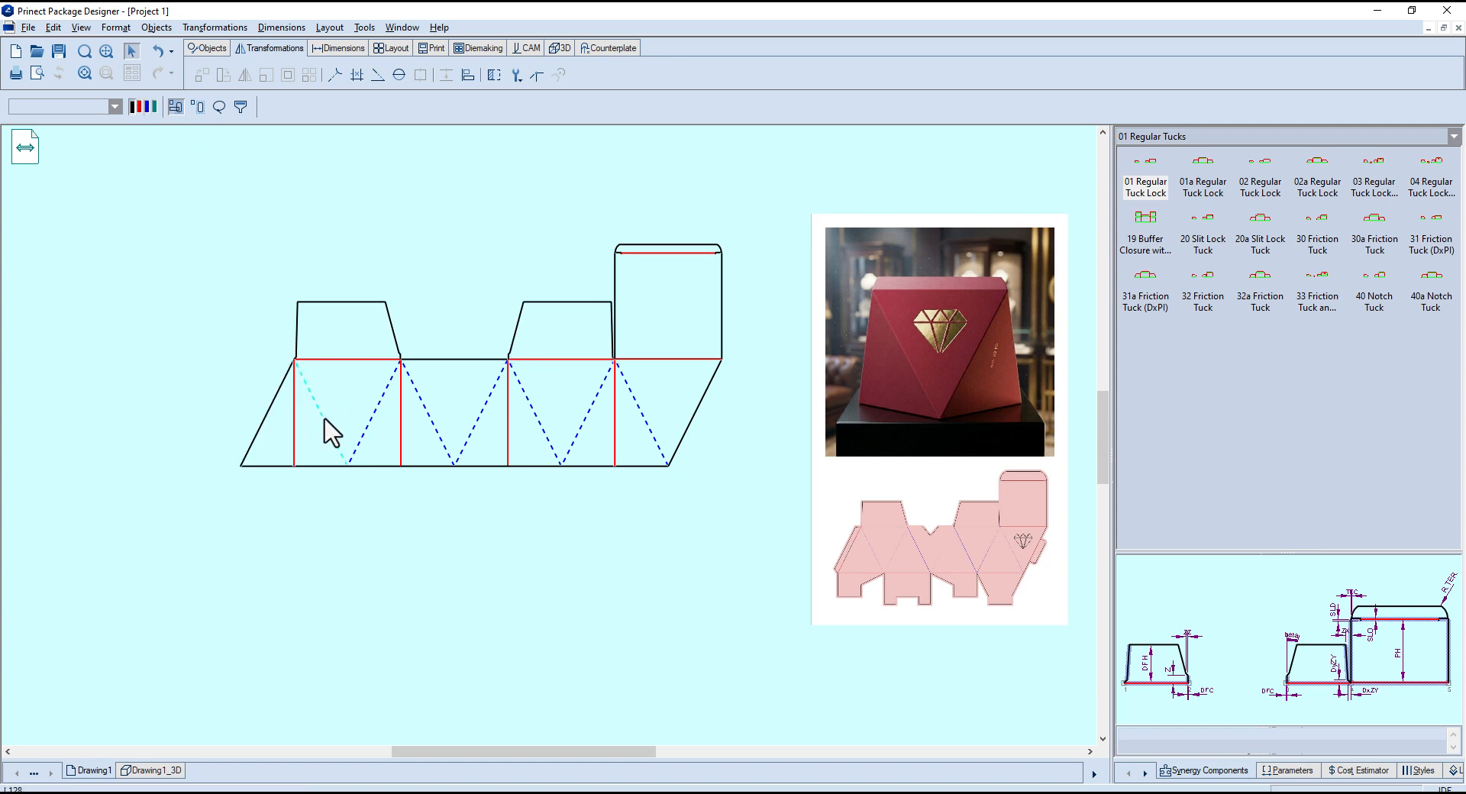
right_click(294, 432)
left_click(315, 441)
right_click(402, 430)
left_click(422, 439)
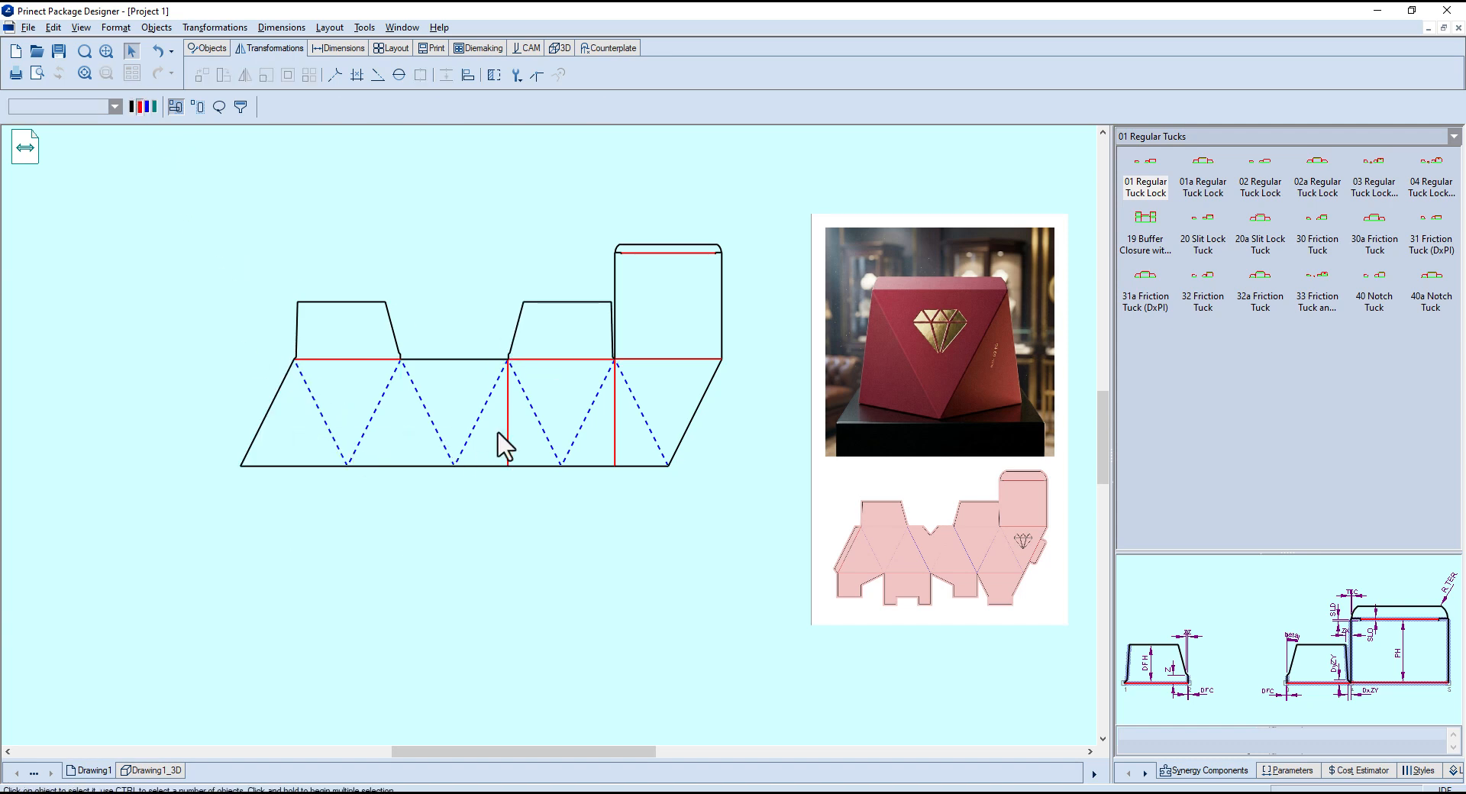
right_click(508, 433)
left_click(539, 440)
right_click(614, 433)
left_click(642, 440)
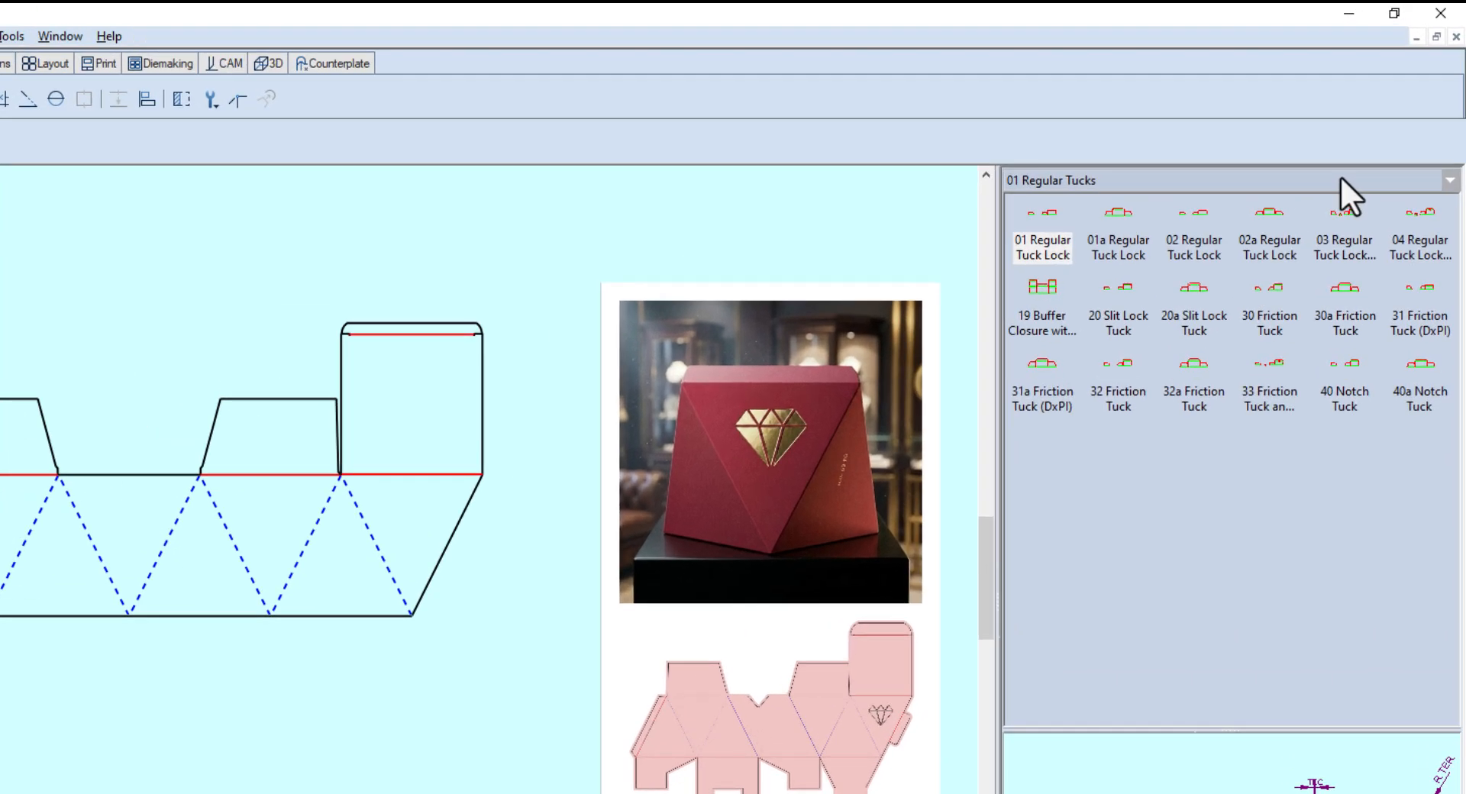
- Find the 03 Snap Lock group under tops and bottoms and preview its variants up to 03 Snap Lock (Corrections)
left_click(1454, 136)
left_click(706, 439)
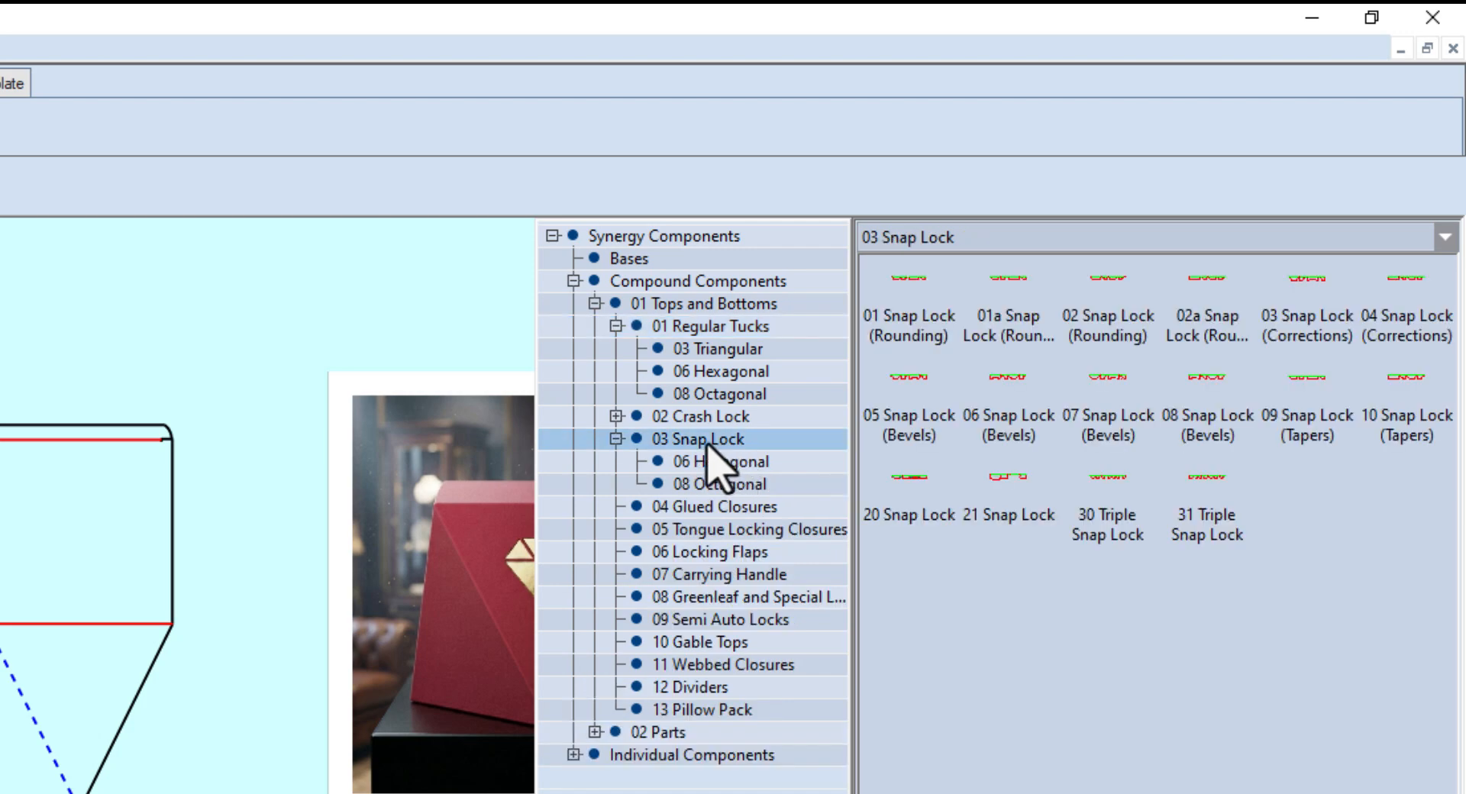
left_click(912, 313)
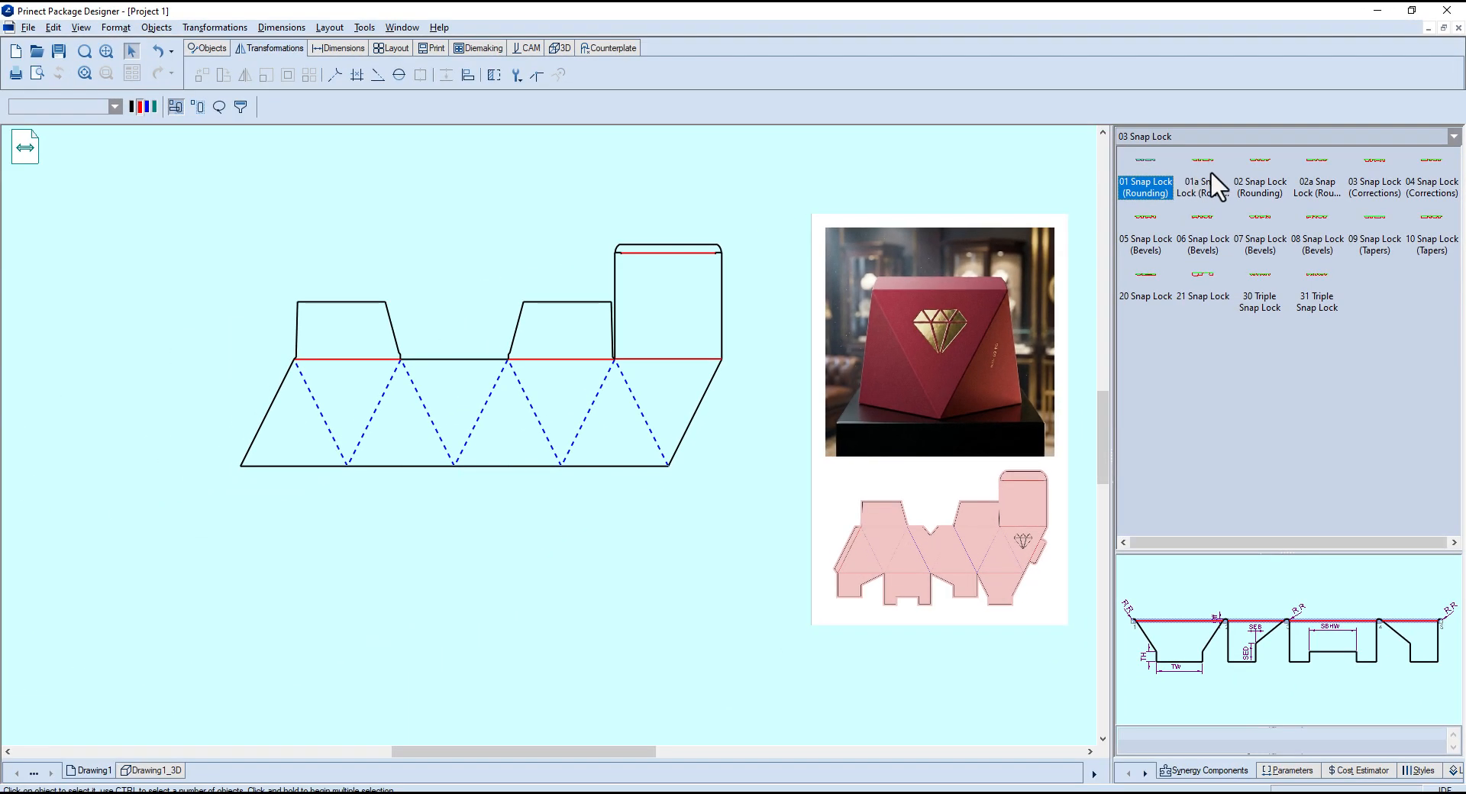
left_click(1197, 181)
left_click(1256, 183)
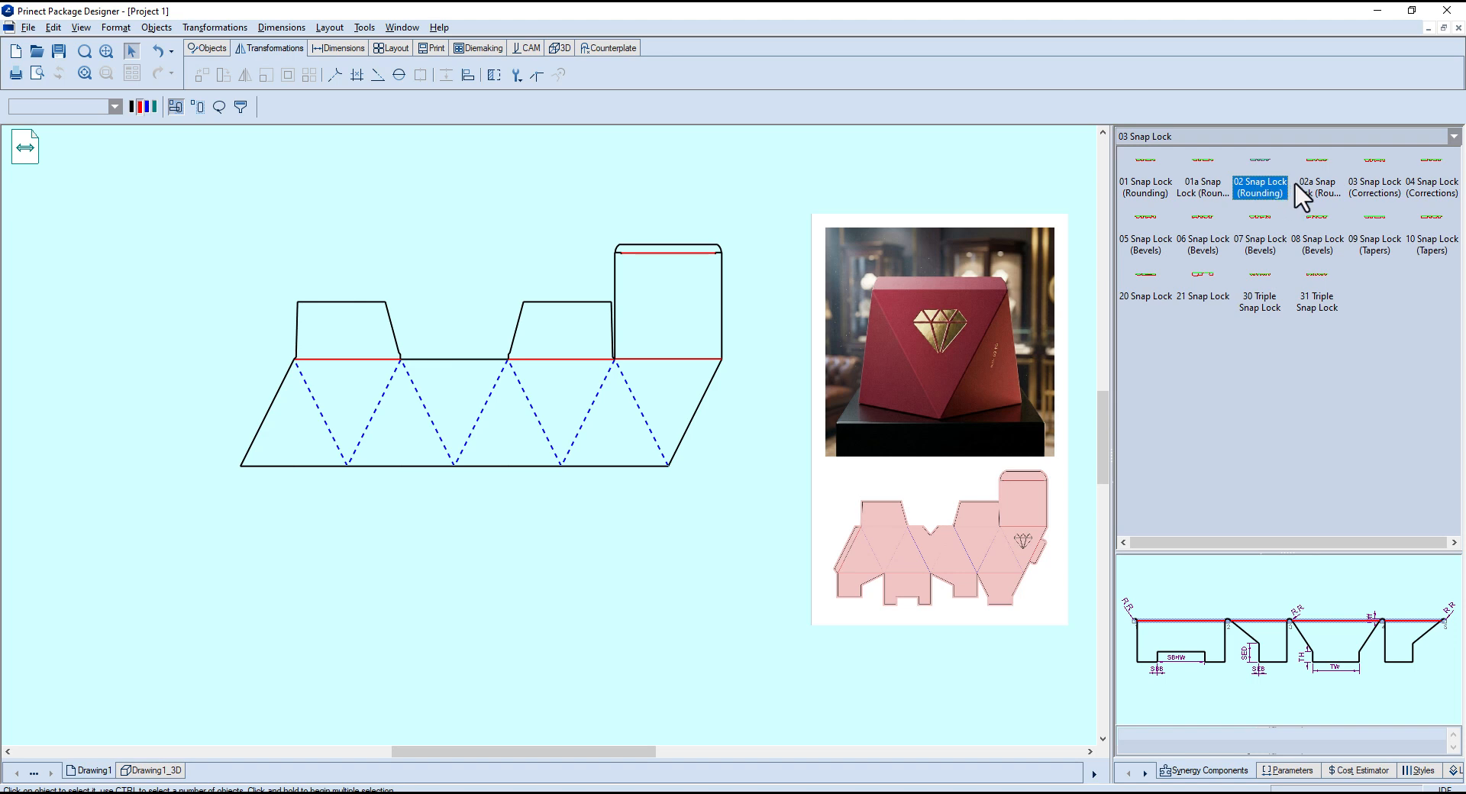
left_click(1321, 185)
left_click(1394, 181)
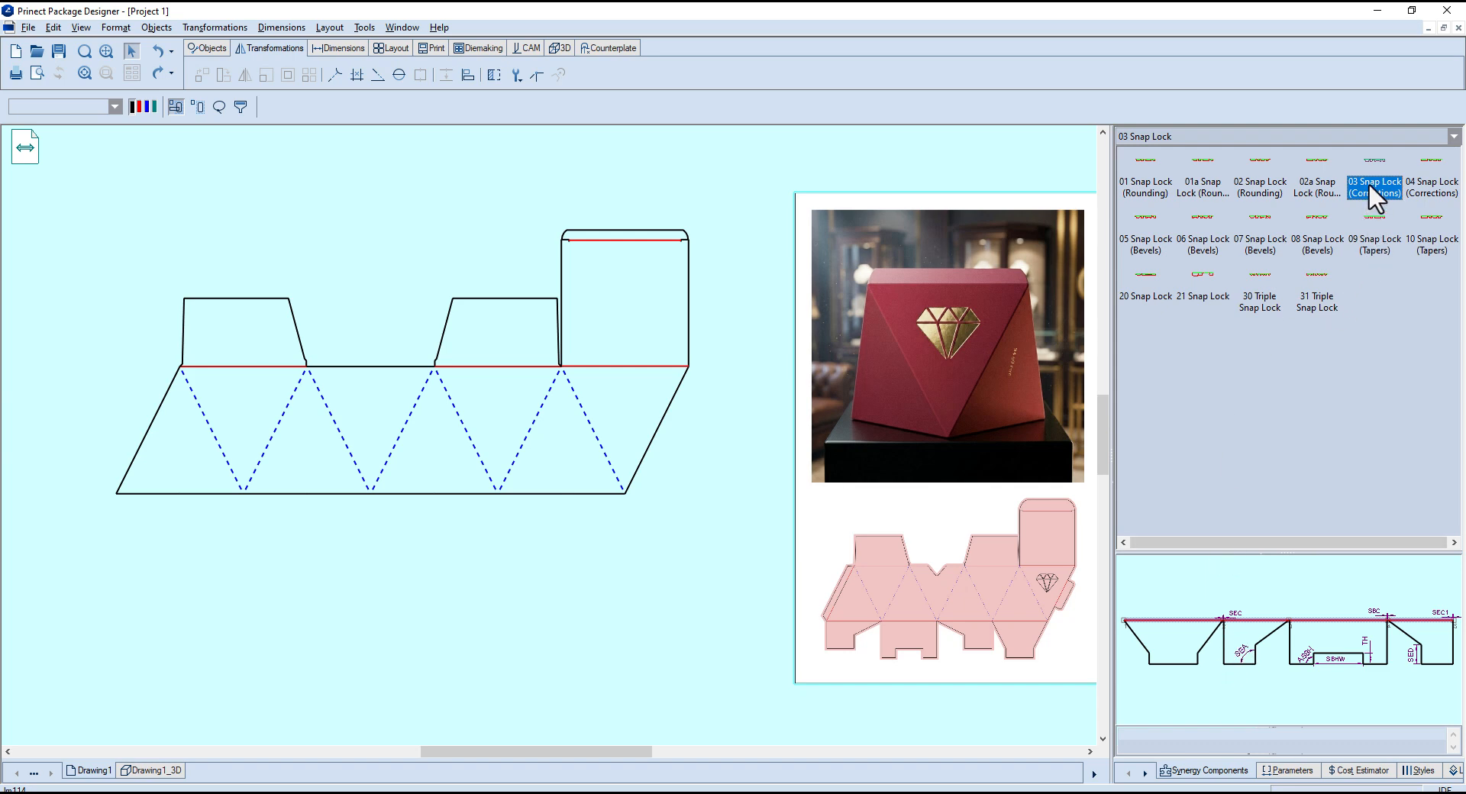
- Insert 03 Snap Lock (Corrections) with vertical mirroring, fitting its four flaps along the body's bottom edges from the rightmost panel to the leftmost
left_click_drag(738, 570, 714, 578)
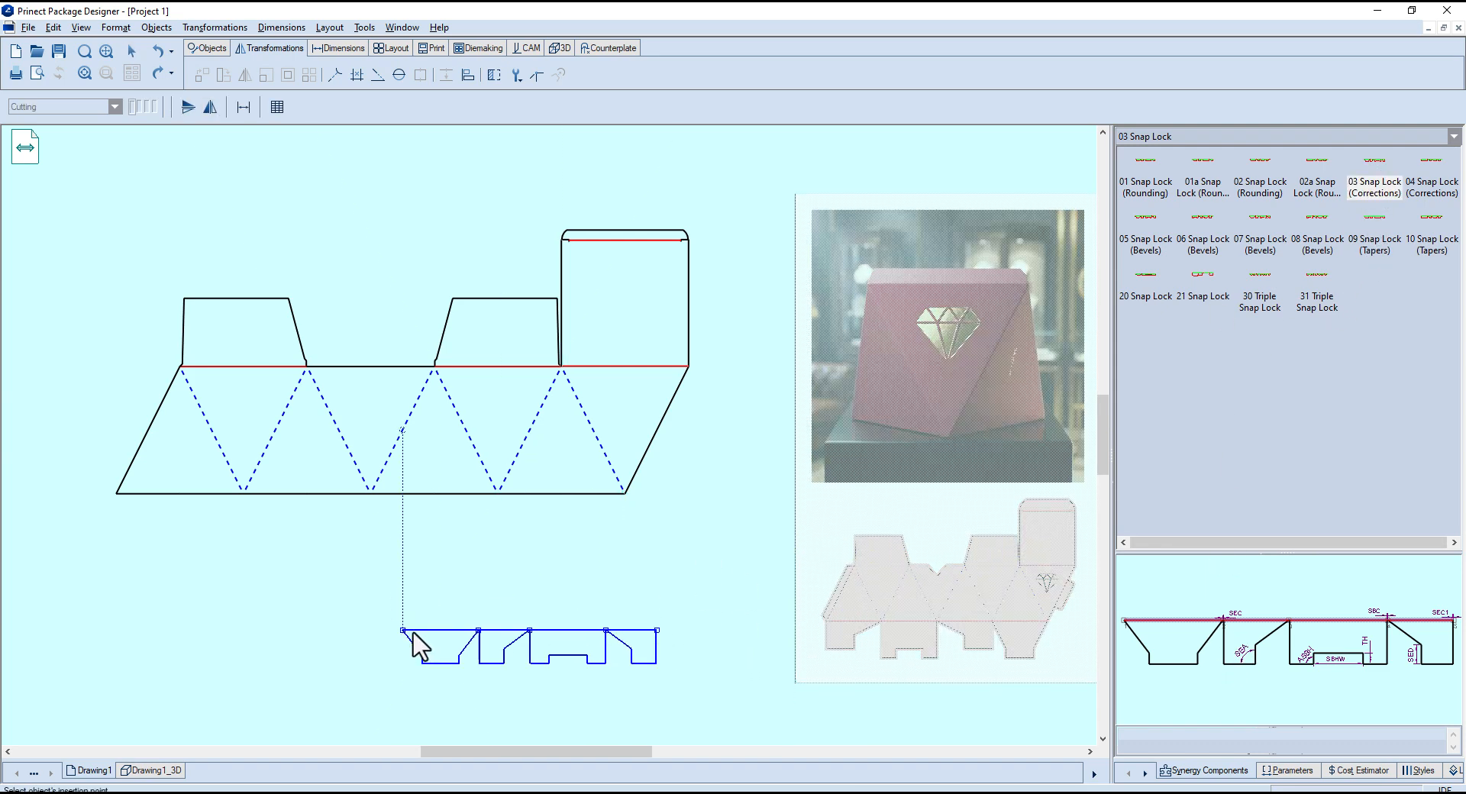
left_click(210, 107)
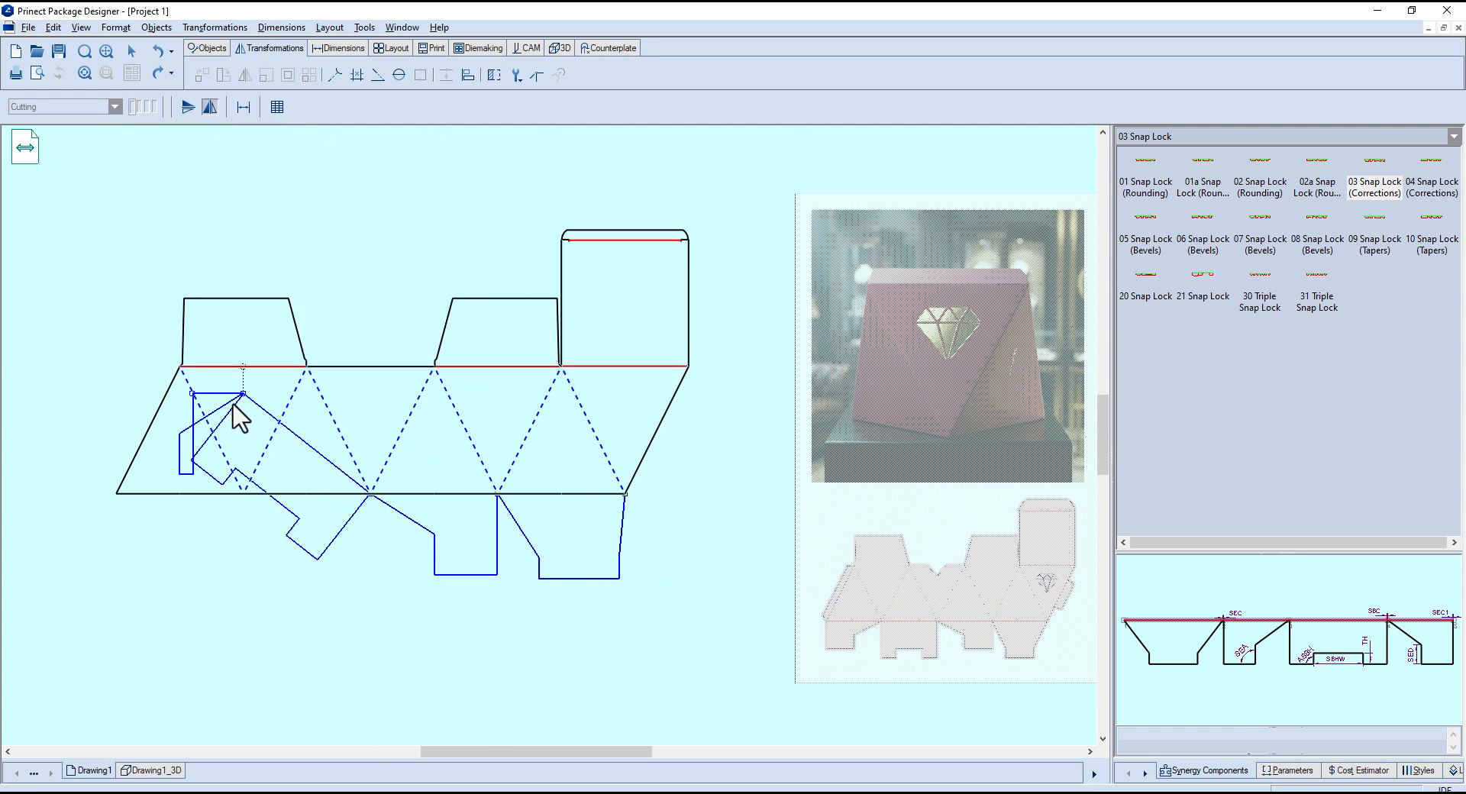
left_click(242, 497)
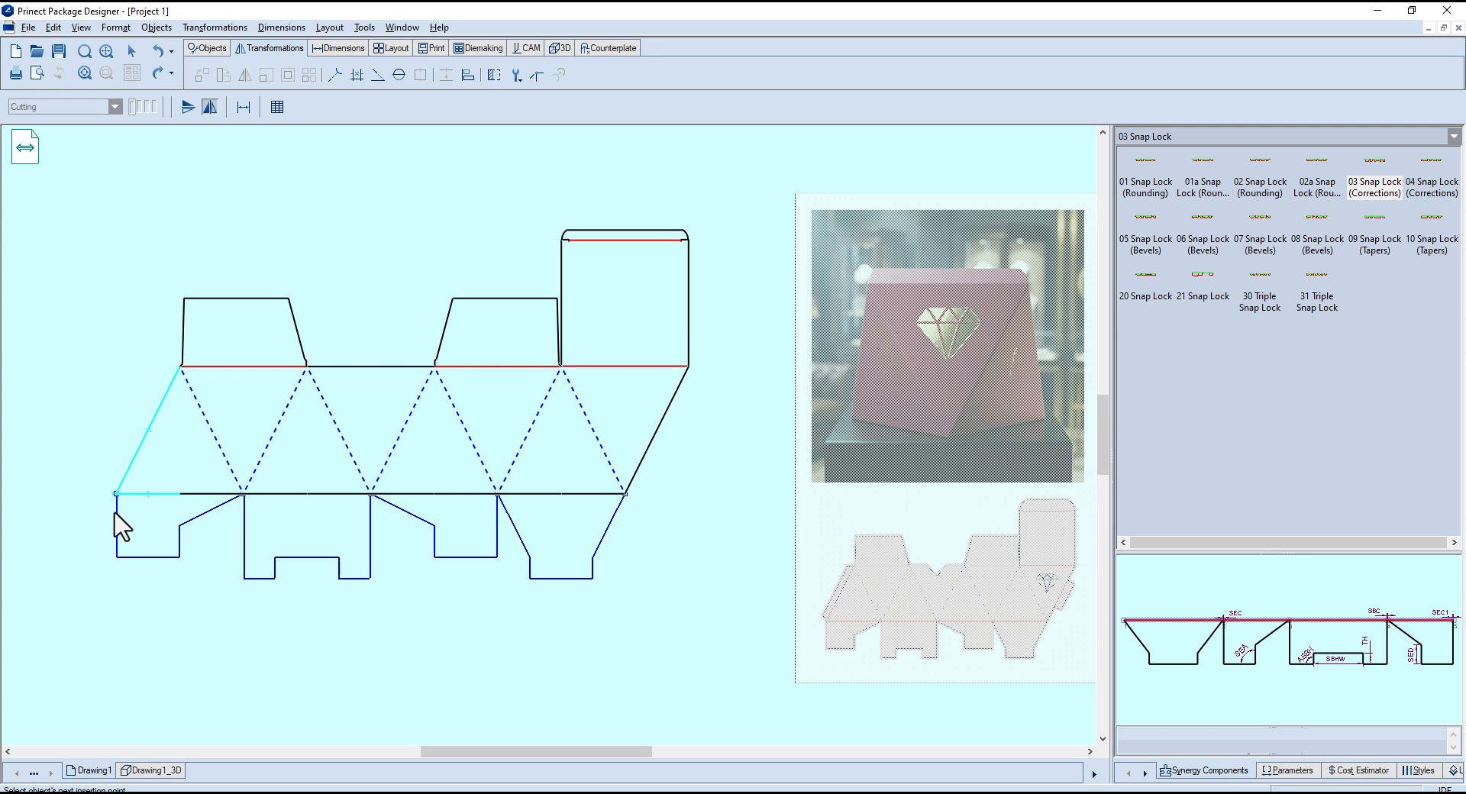
left_click(119, 509)
left_click(572, 539)
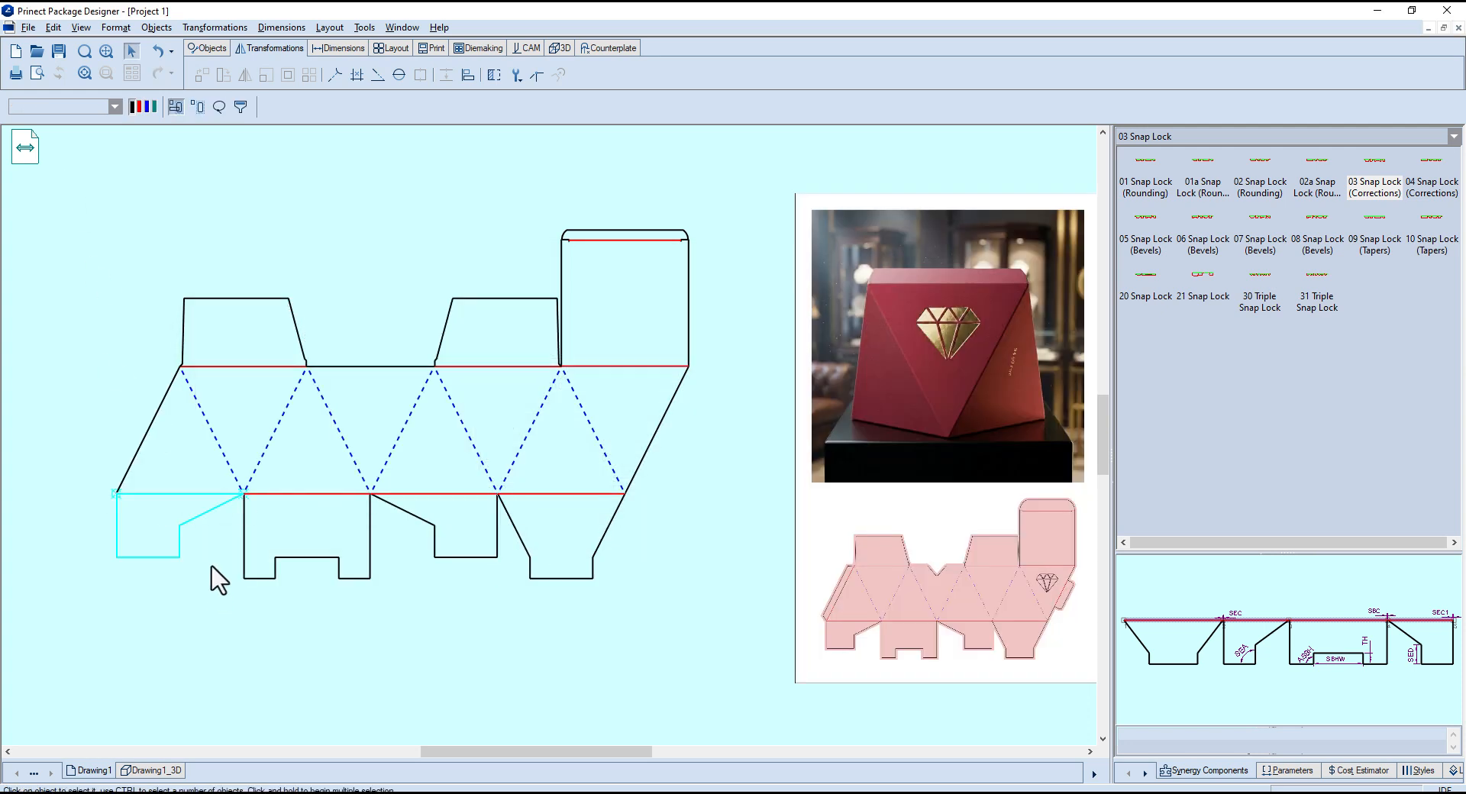
- Examine the snap-lock bottom flaps and the upper closure edge of the layout against the reference die-cut image
scroll(216, 527, "up", 3)
mouse_move(220, 468)
middle_mouse_down()
mouse_move(718, 496)
mouse_move(84, 473)
middle_mouse_up()
middle_click_drag(1057, 554, 347, 526)
mouse_move(929, 537)
middle_mouse_down()
mouse_move(507, 538)
mouse_move(614, 538)
middle_mouse_up()
scroll(617, 449, "down", 2)
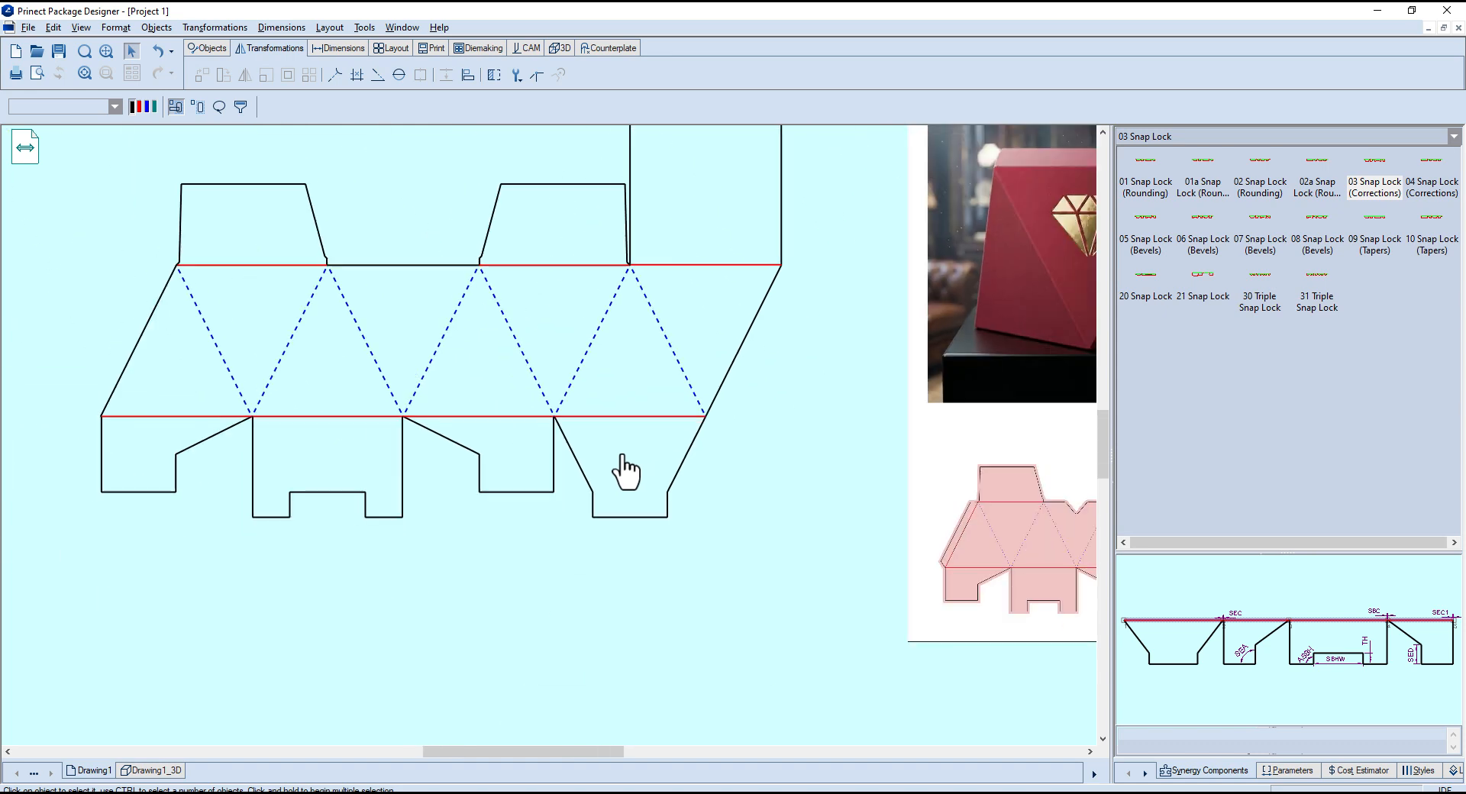
middle_click_drag(579, 438, 638, 533)
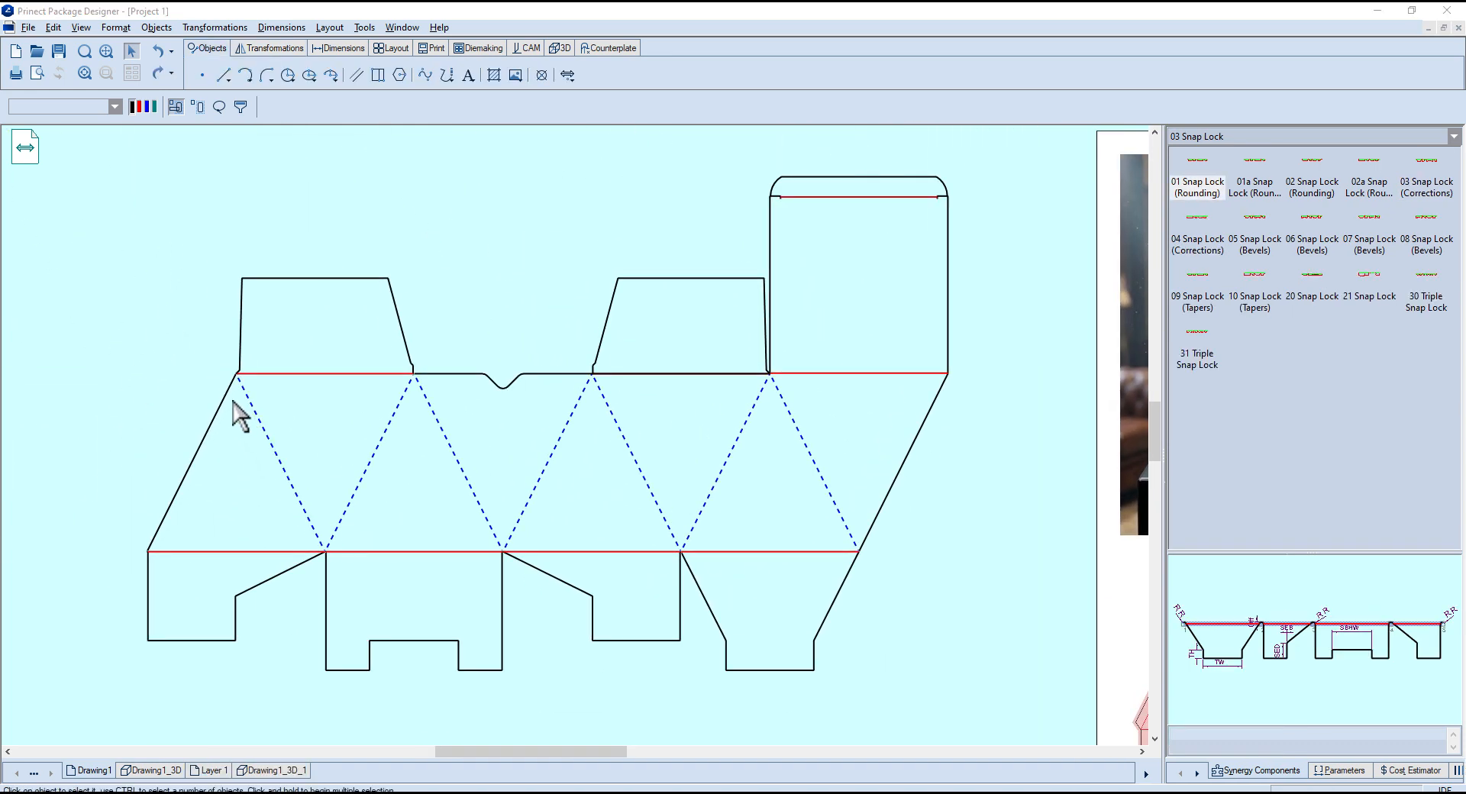
middle_click_drag(829, 583, 525, 369)
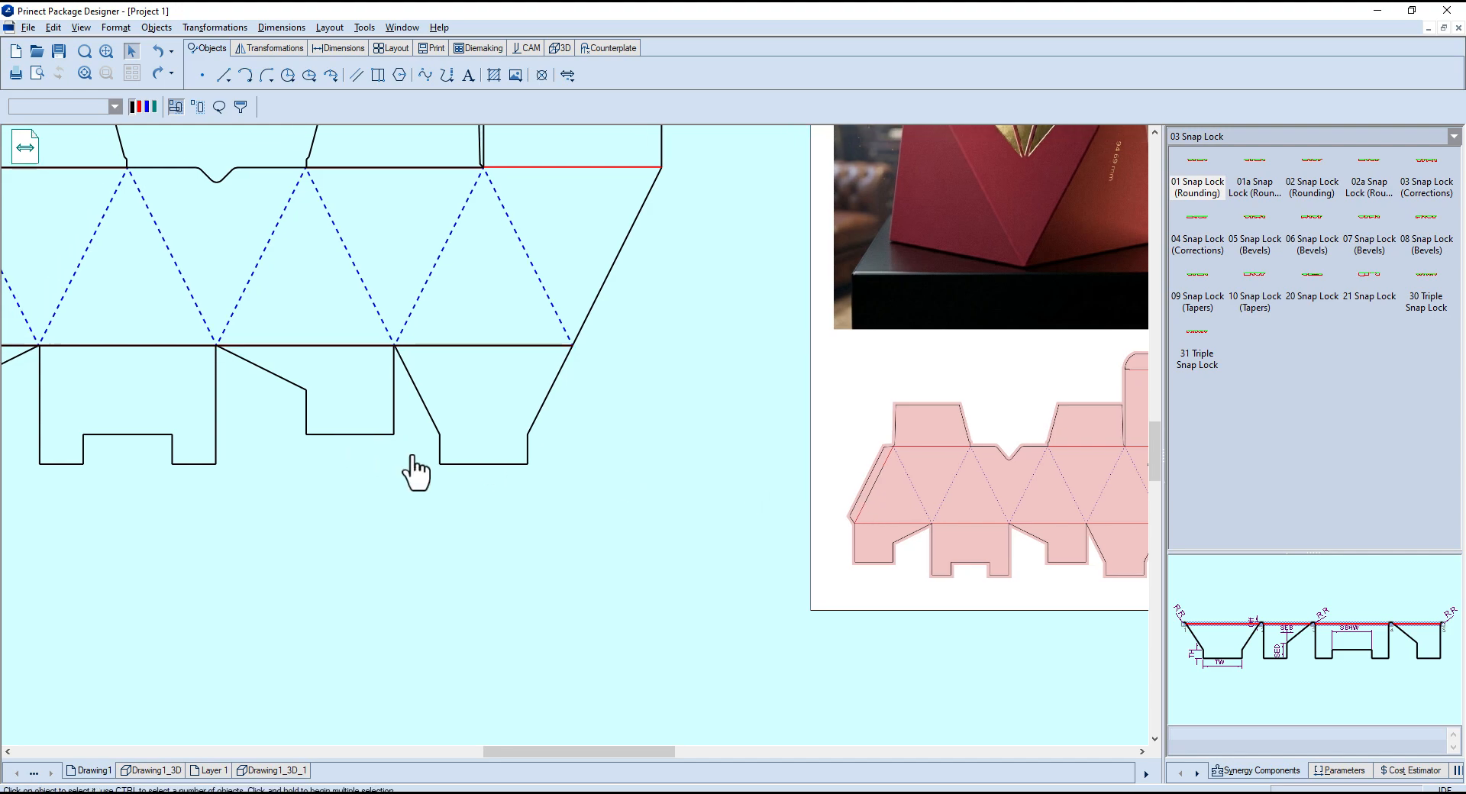
middle_click_drag(507, 474, 890, 693)
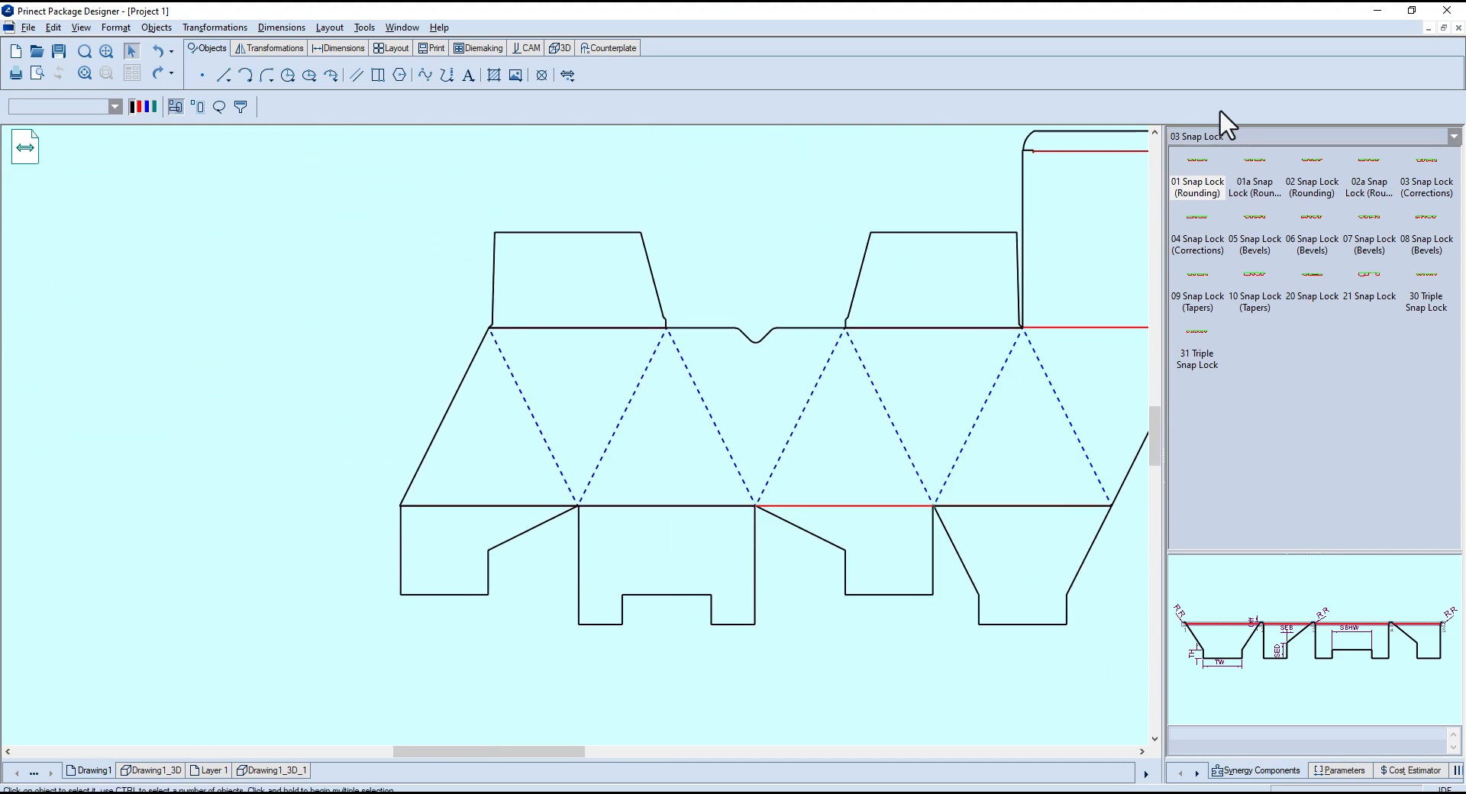
- Insert the individual component 01 Glue Flap (GLA), vertically mirrored, along the left slanted end edge of the body
left_click(1210, 138)
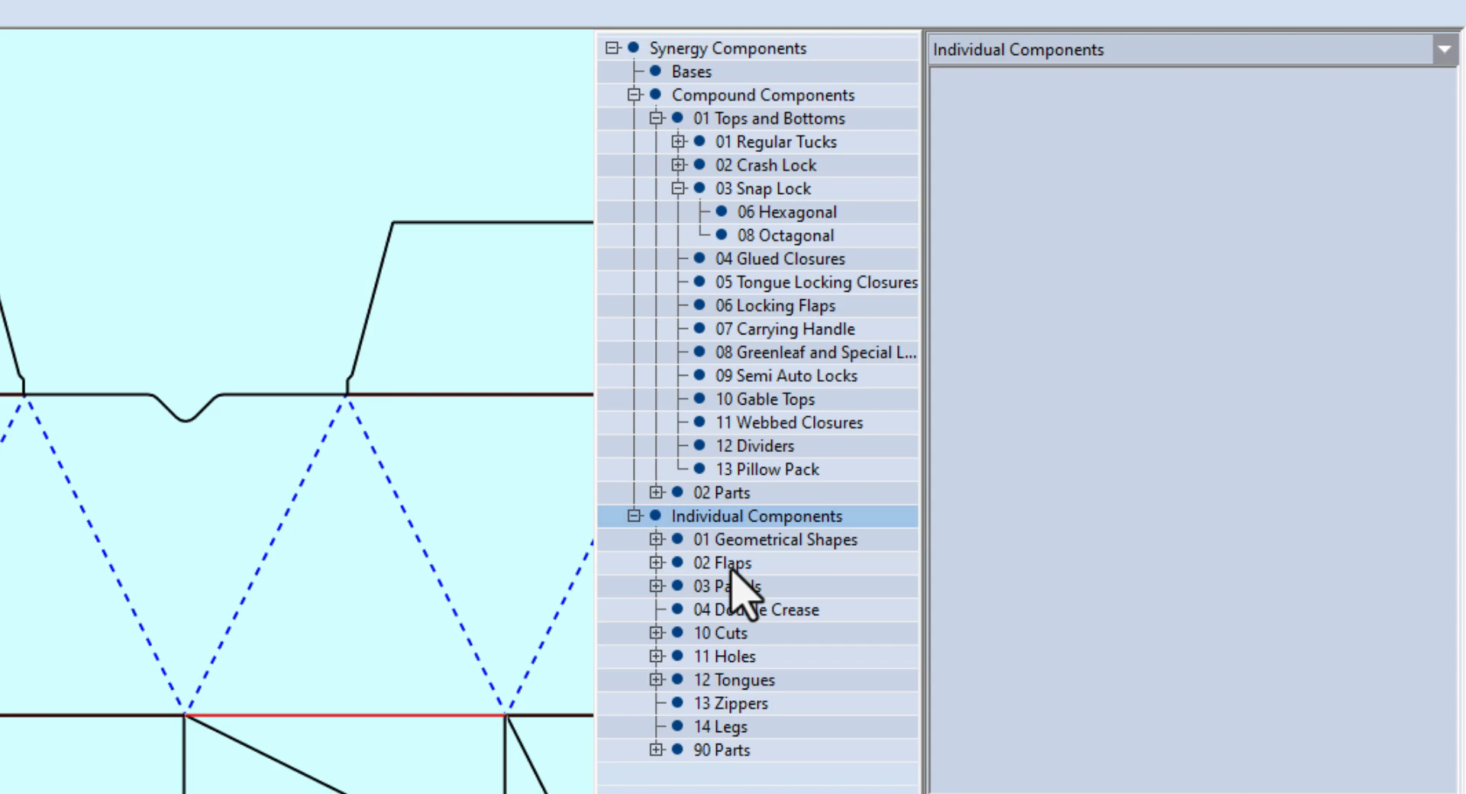
left_click(731, 570)
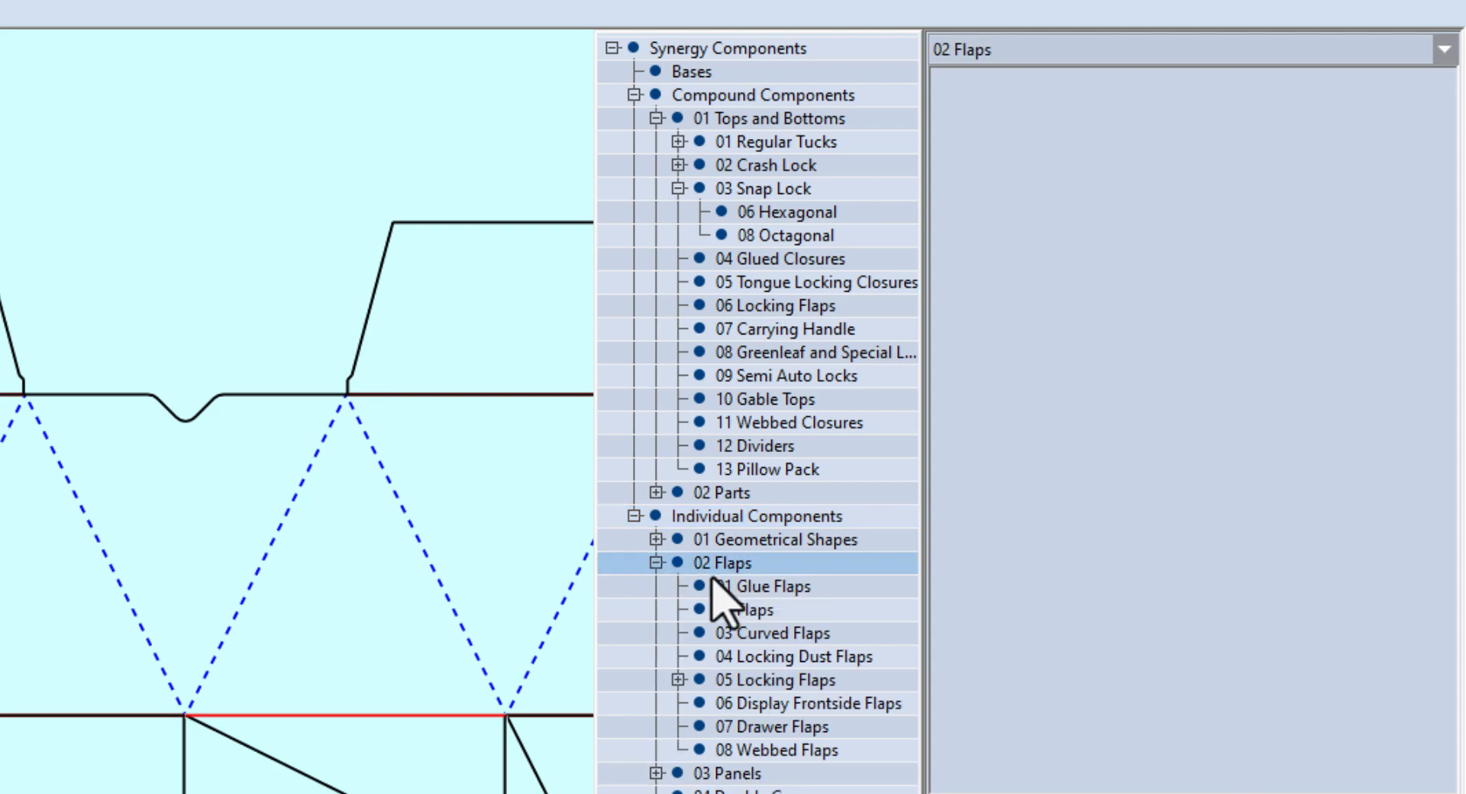
left_click(781, 589)
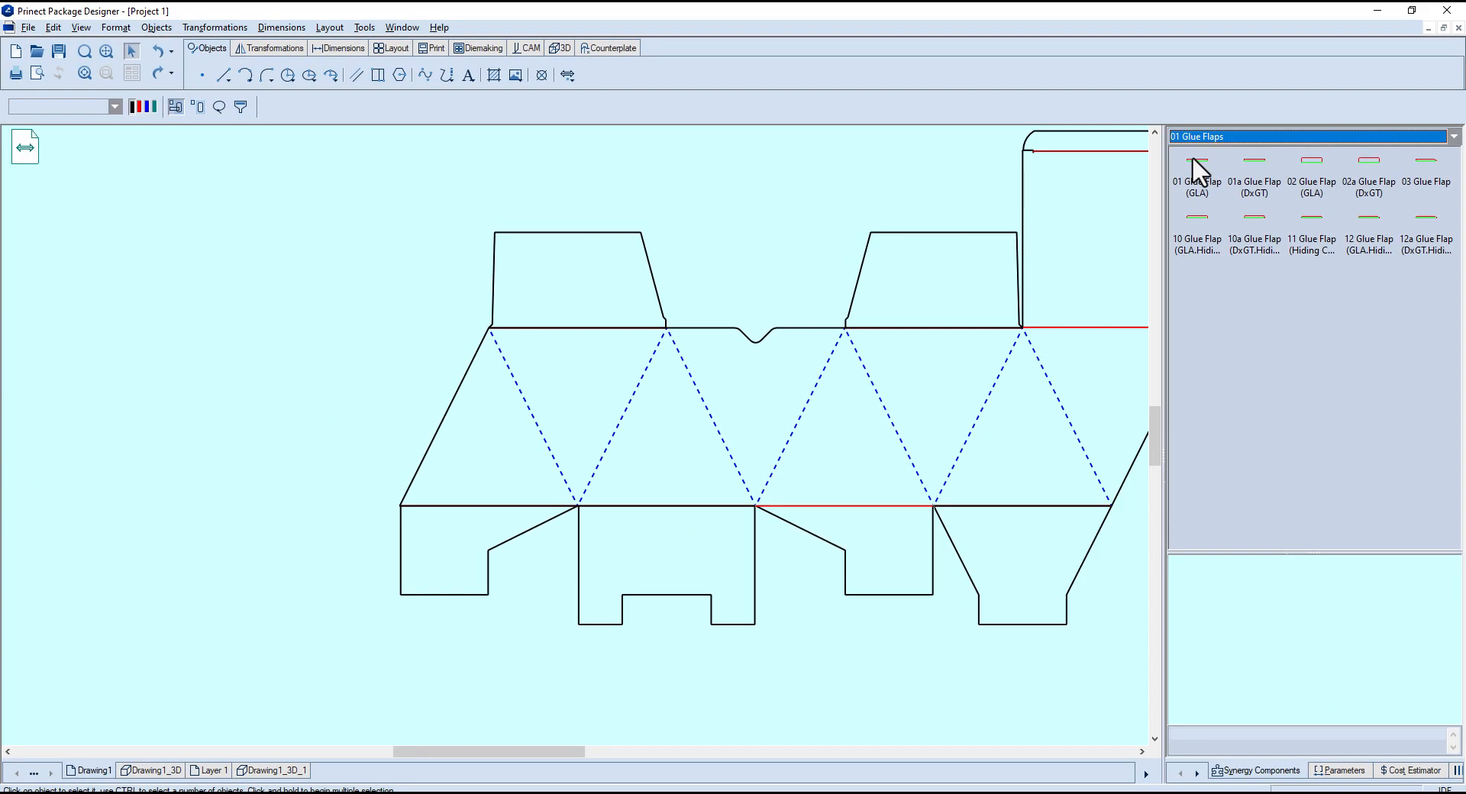
left_click(958, 130)
left_click_drag(1180, 176, 201, 122)
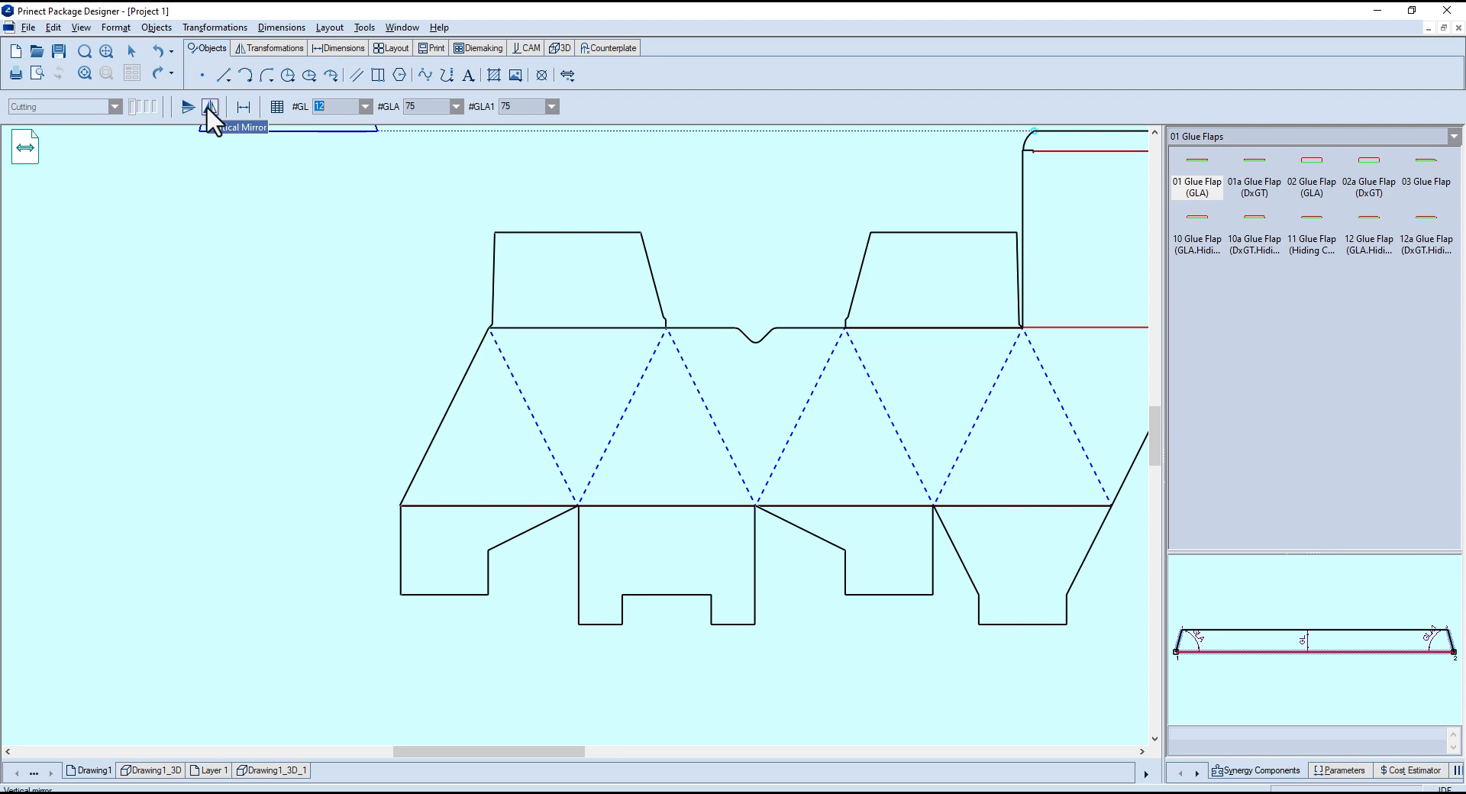
left_click(210, 107)
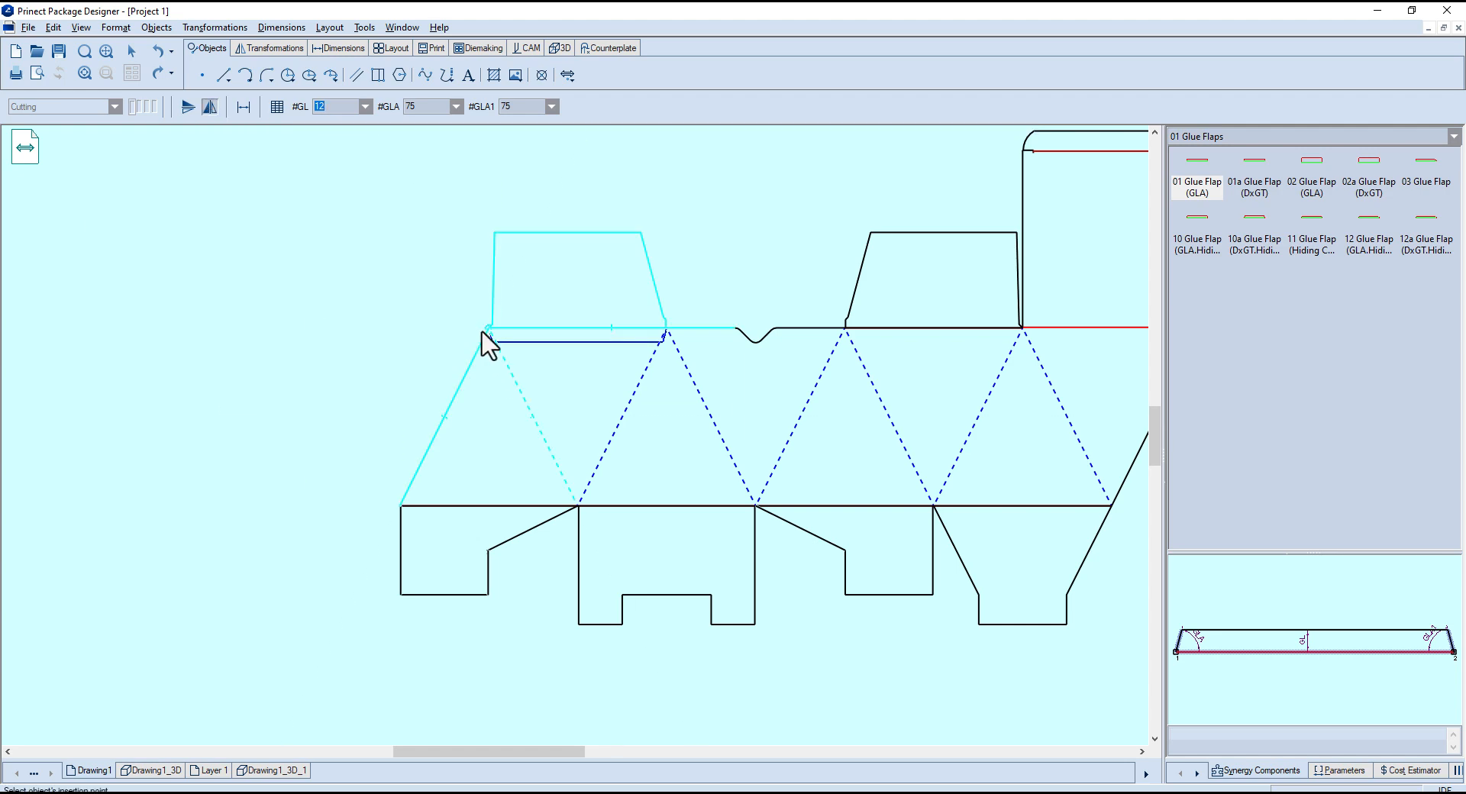
left_click(401, 504)
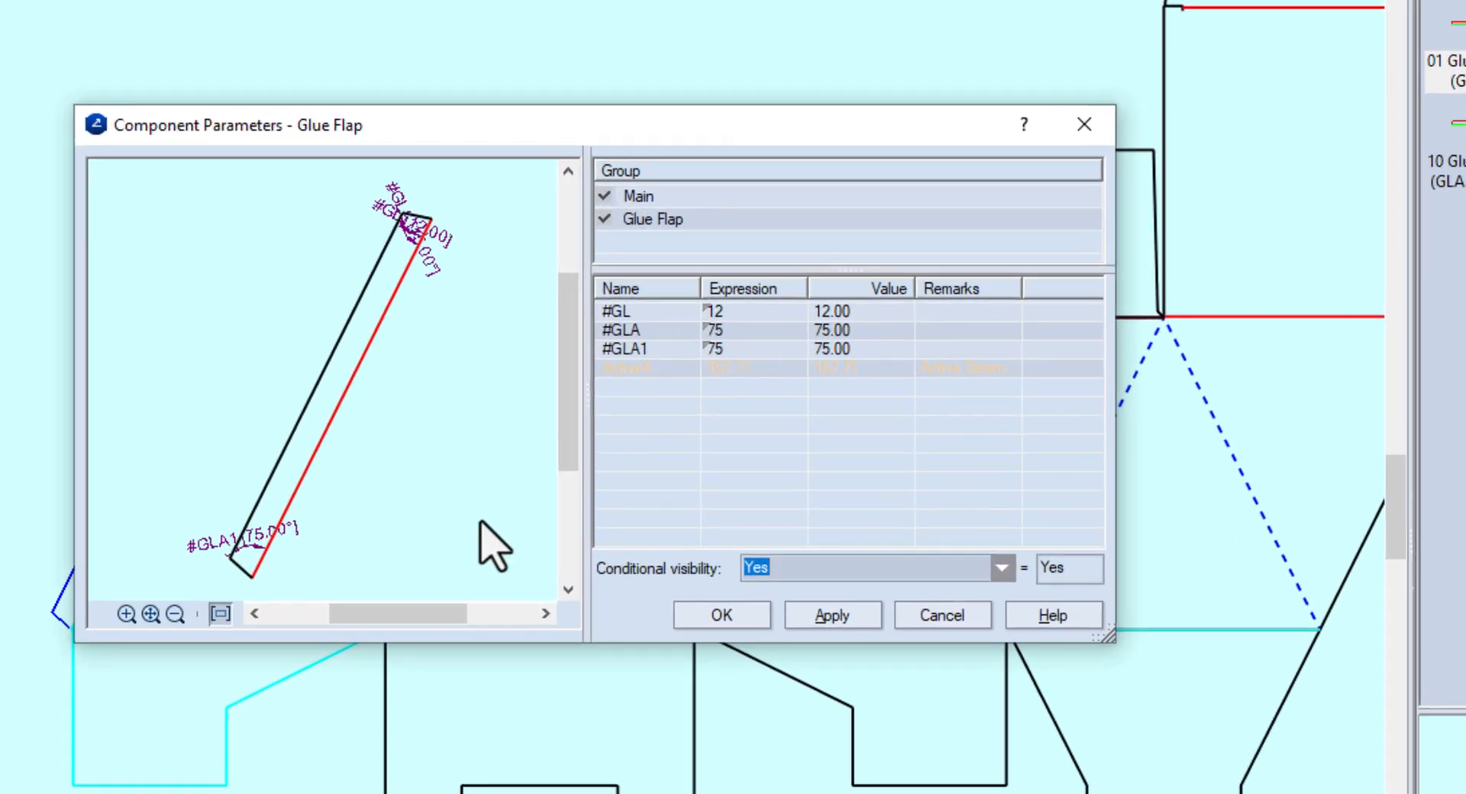
- Set the glue flap's width #GL to 15 and accept its other default parameters
left_click(742, 314)
type("1")
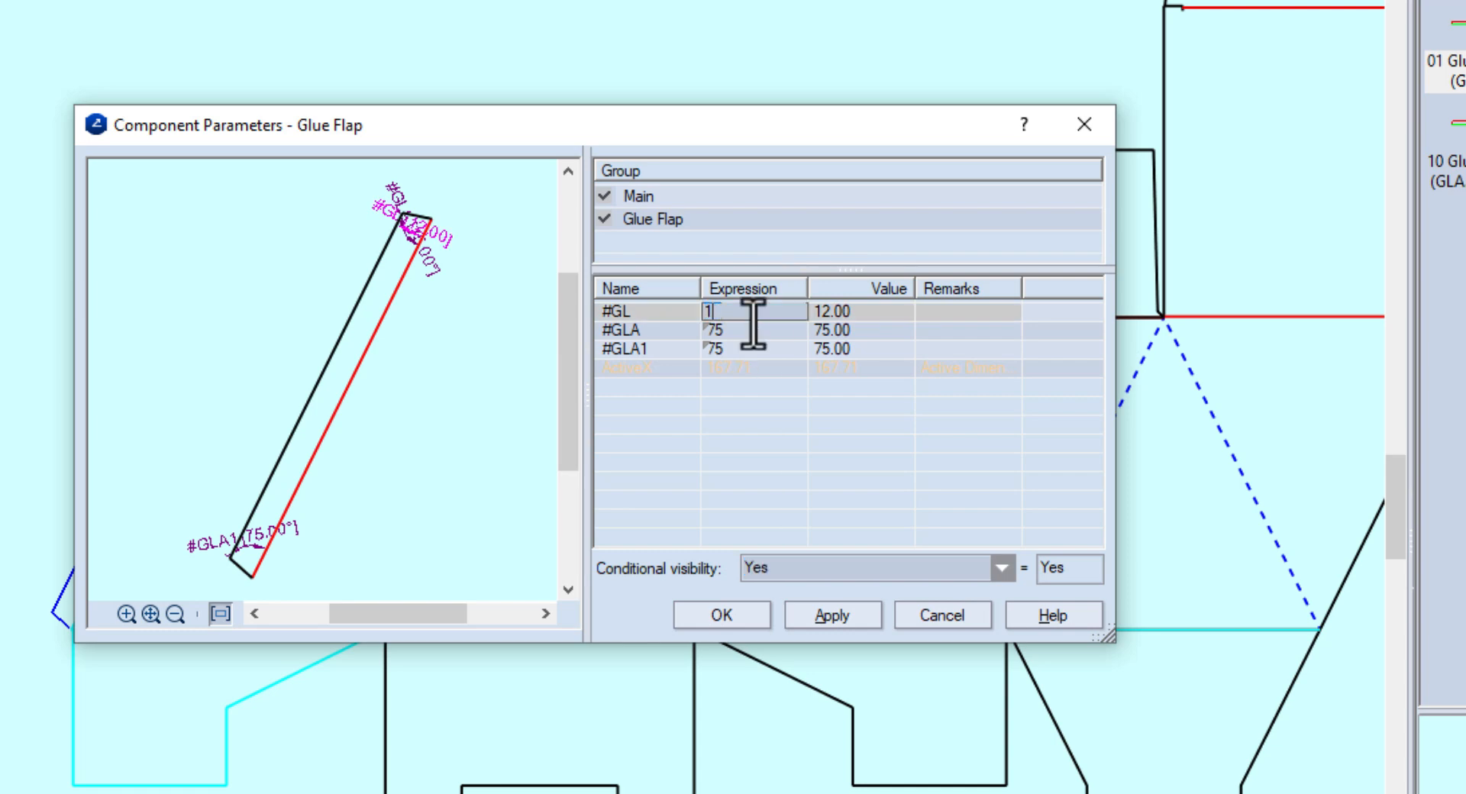
type("5")
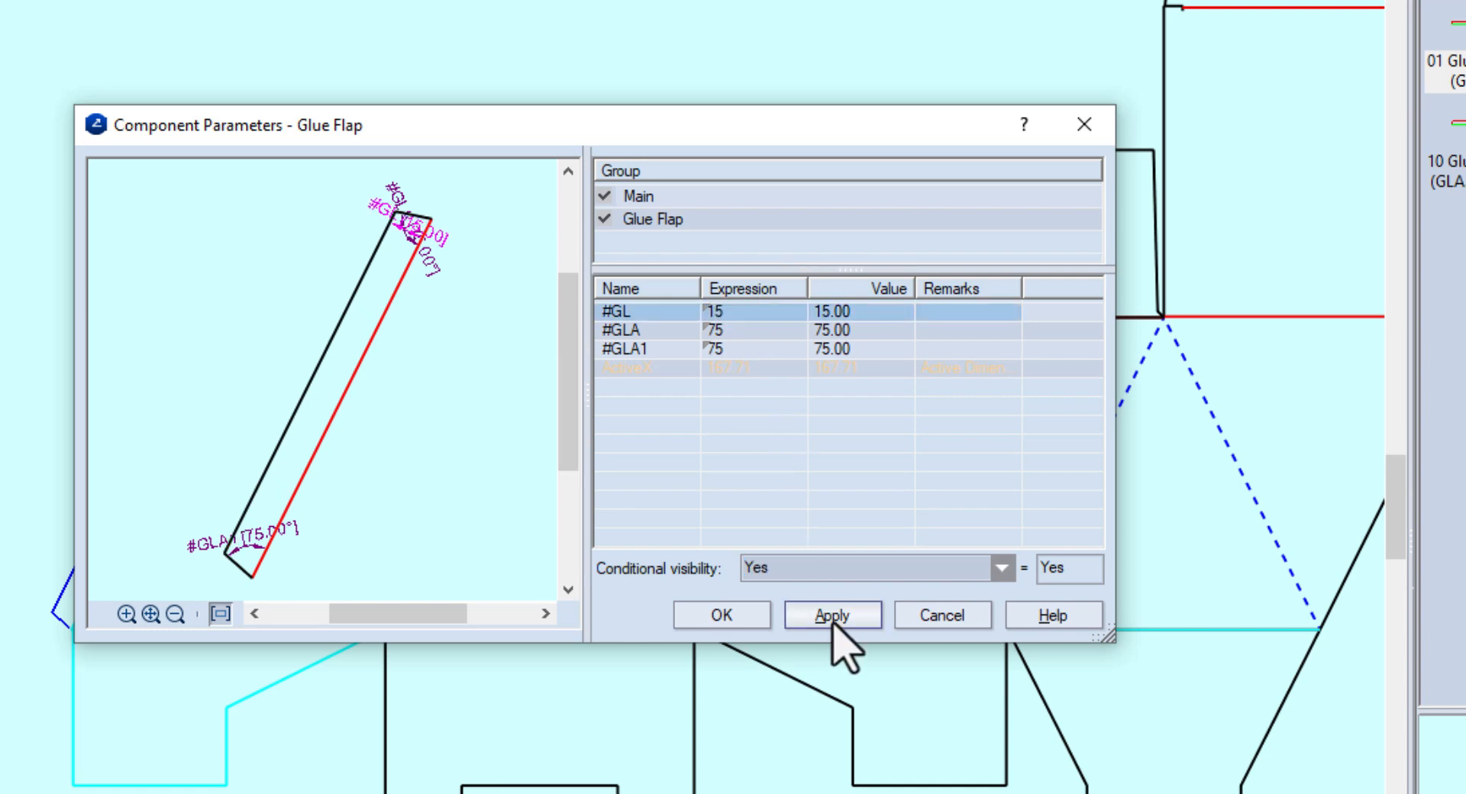
left_click(830, 615)
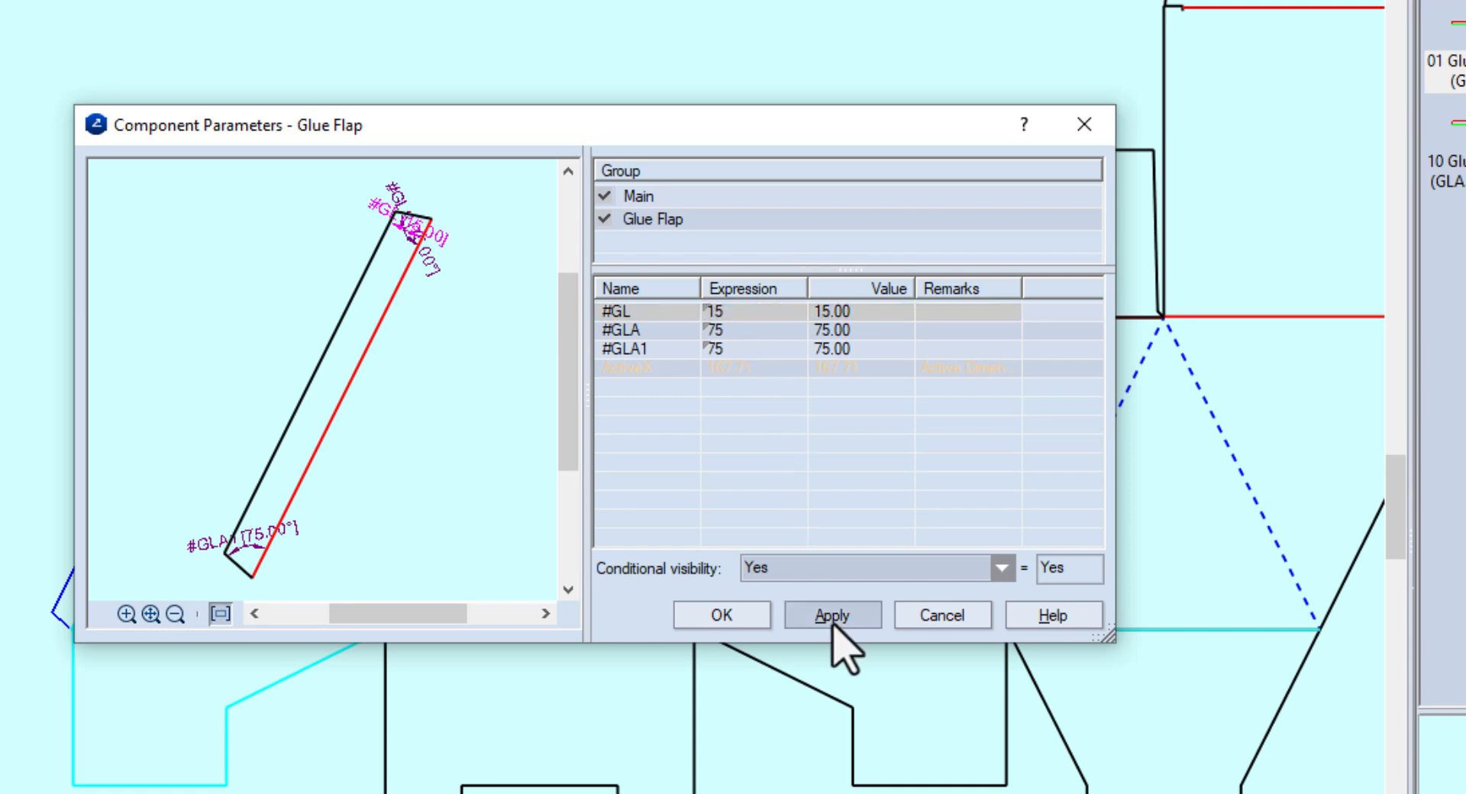
left_click(735, 623)
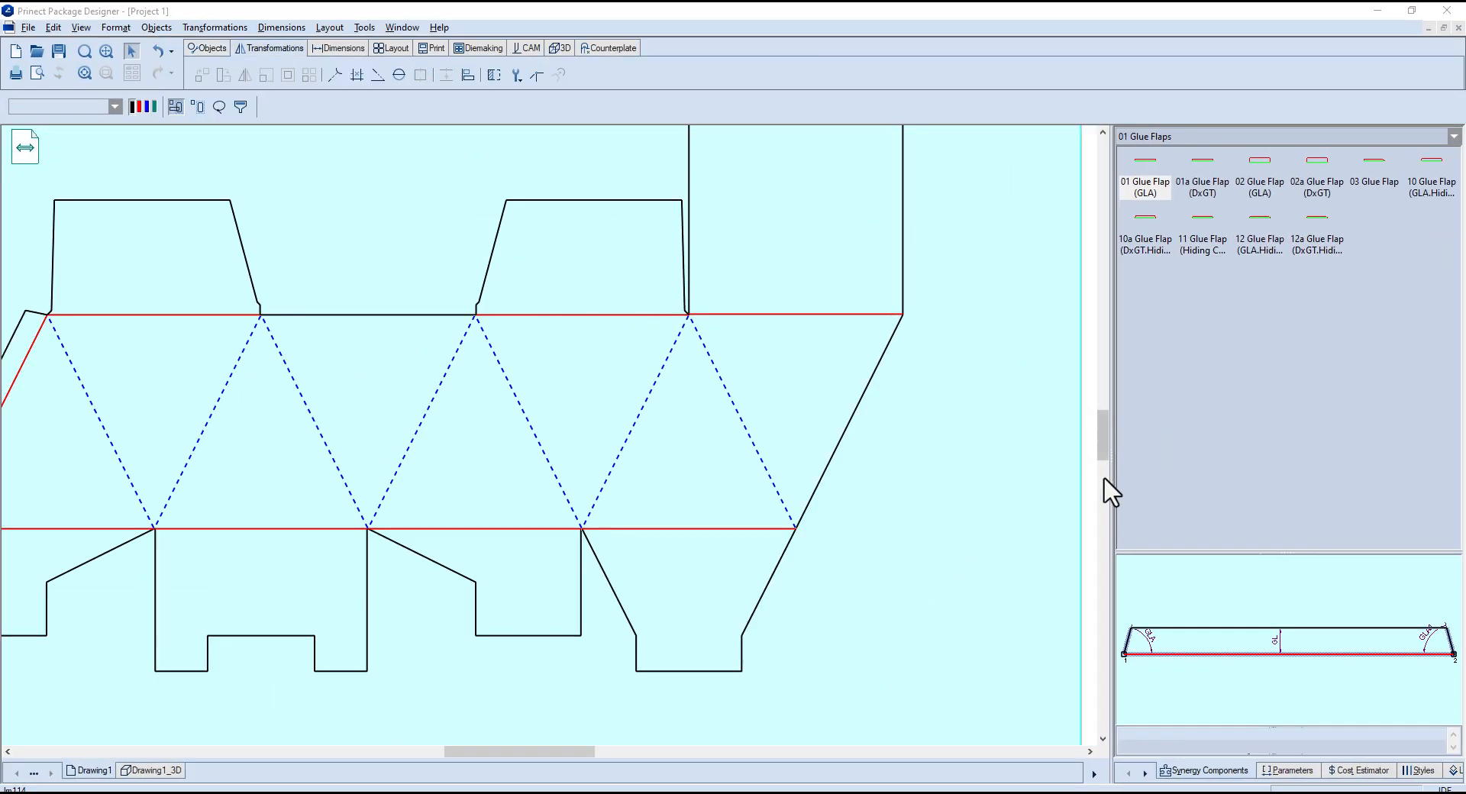
- Place the geometrical shape component 03 Rectangle (PW.Centered) at the middle of the body's right slanted end edge
left_click(1261, 133)
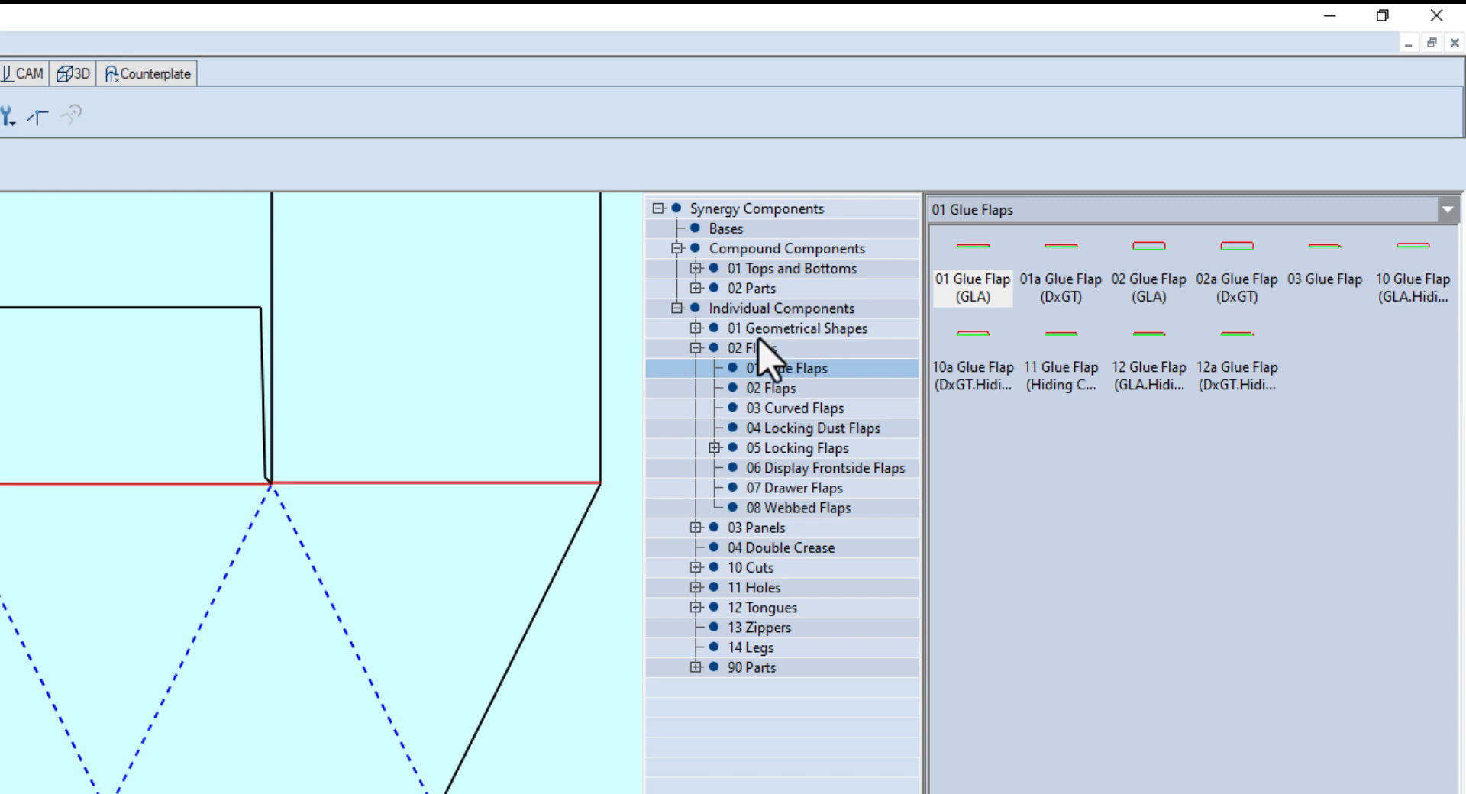
double_click(781, 329)
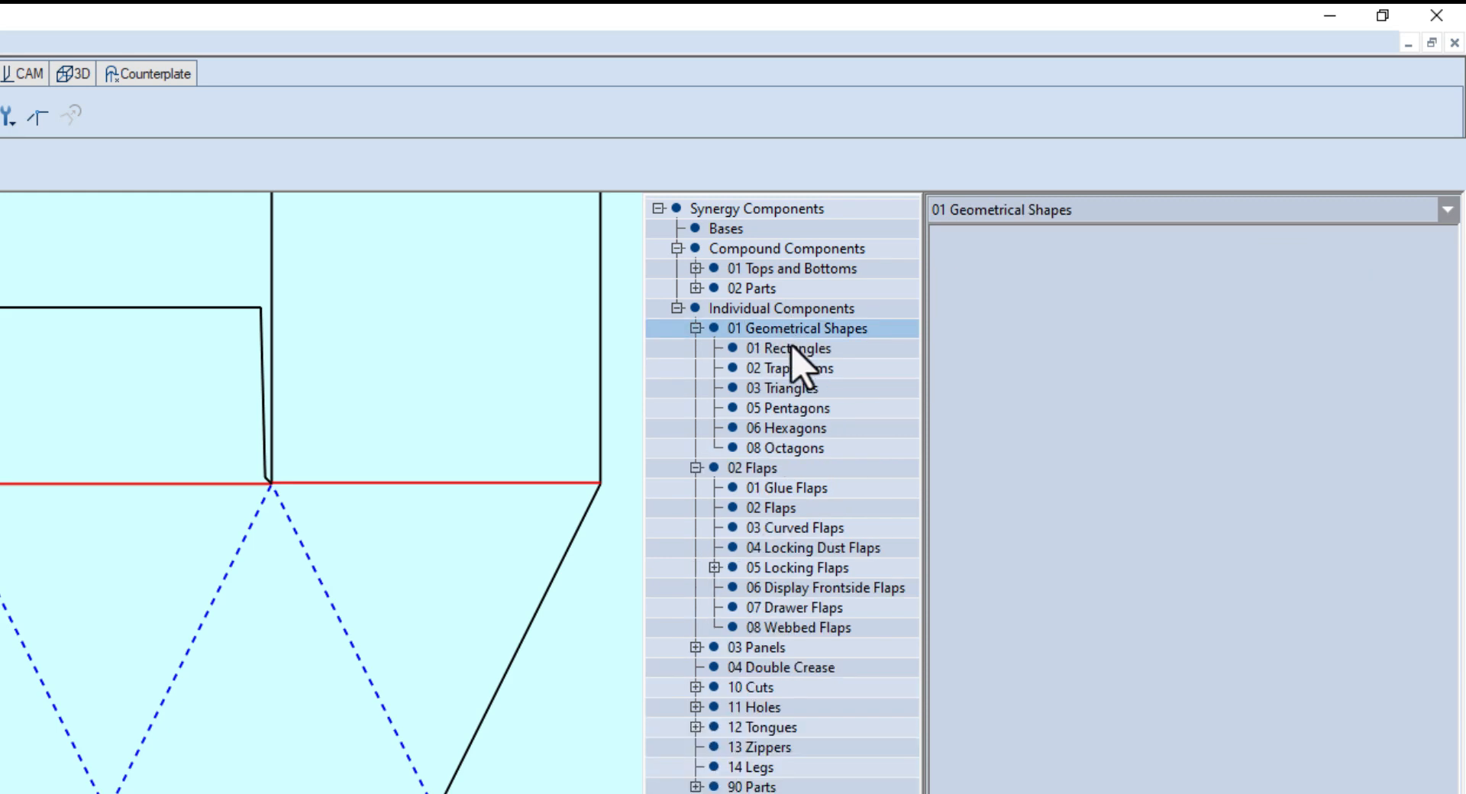
left_click(792, 349)
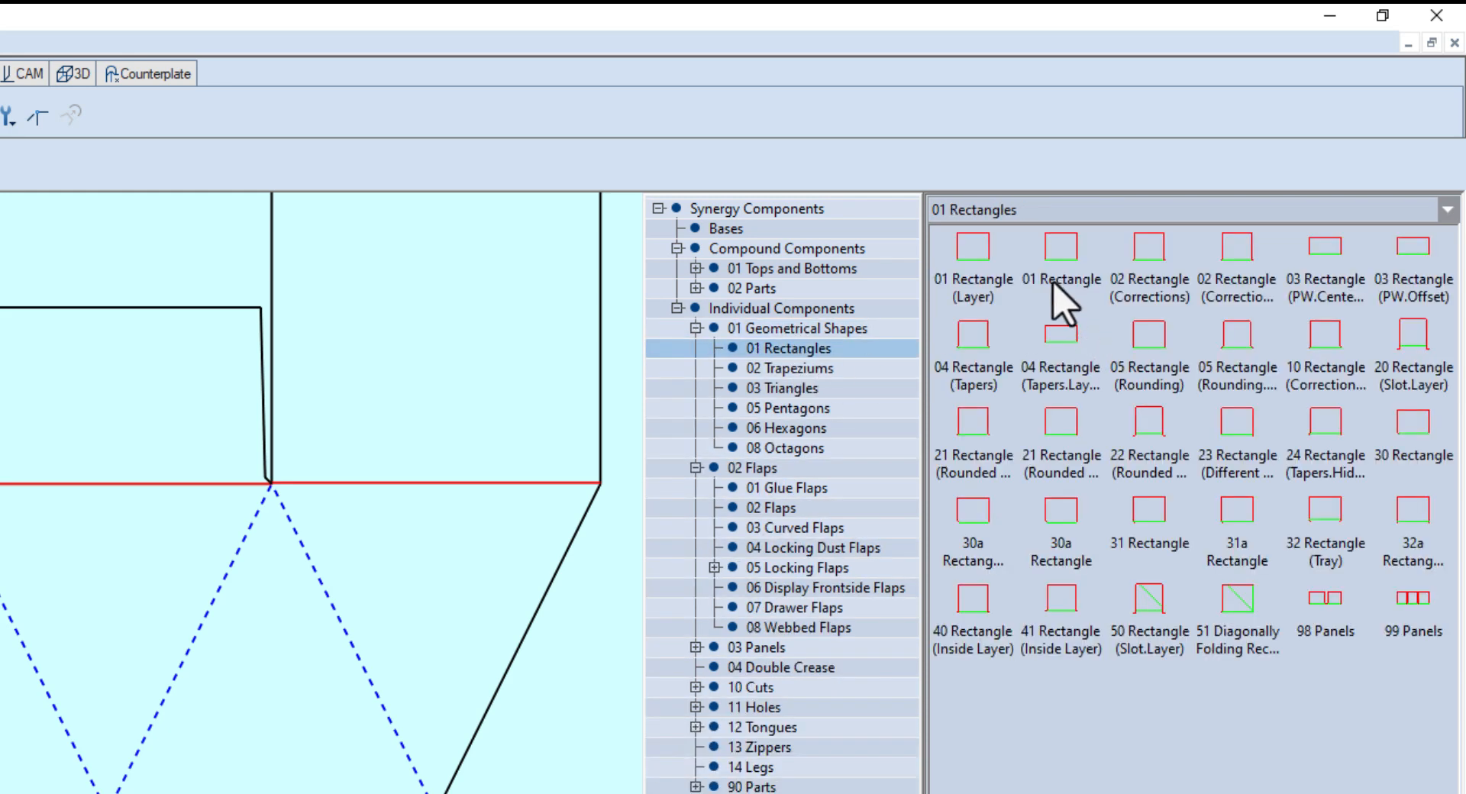
left_click(1324, 264)
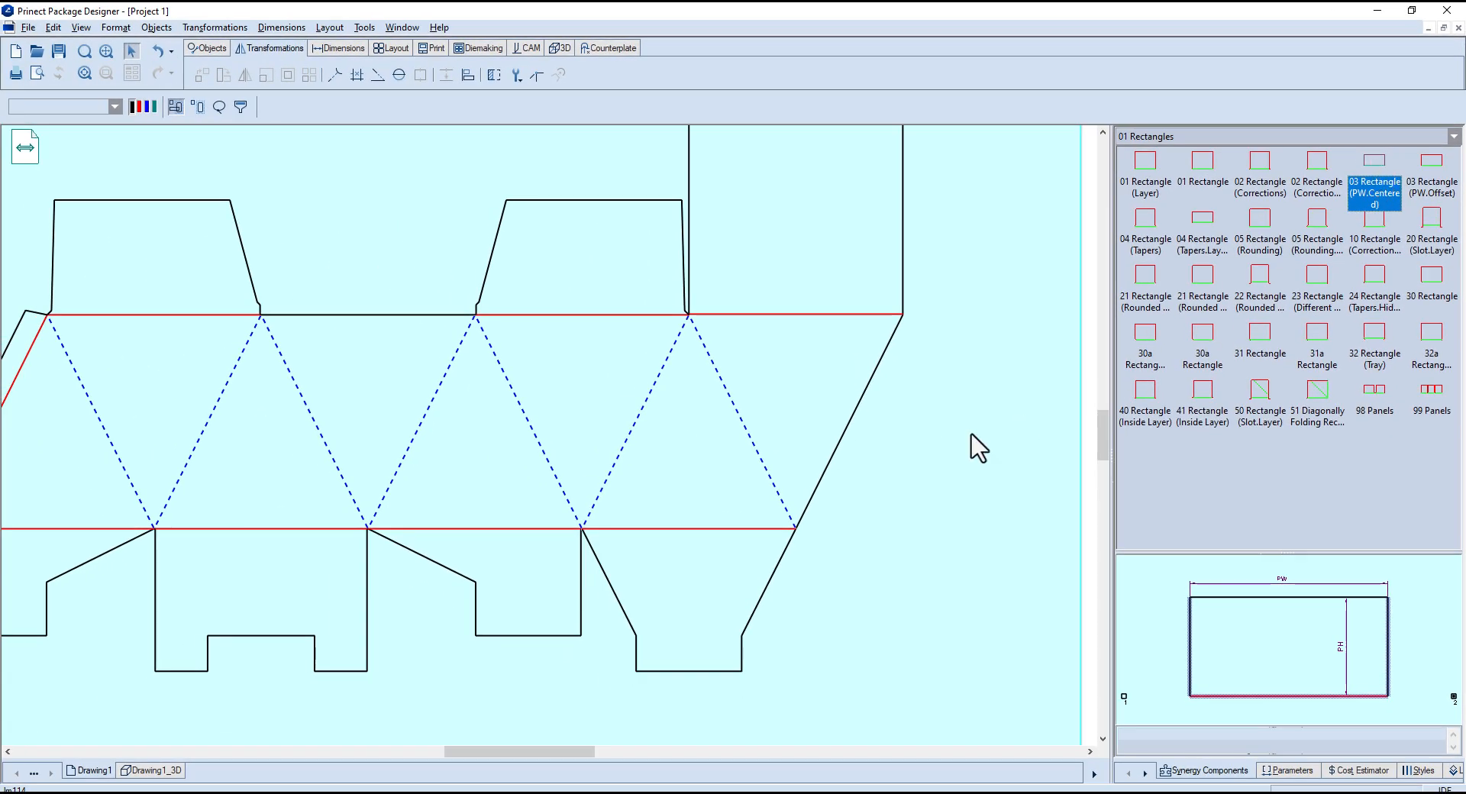
left_click(850, 455)
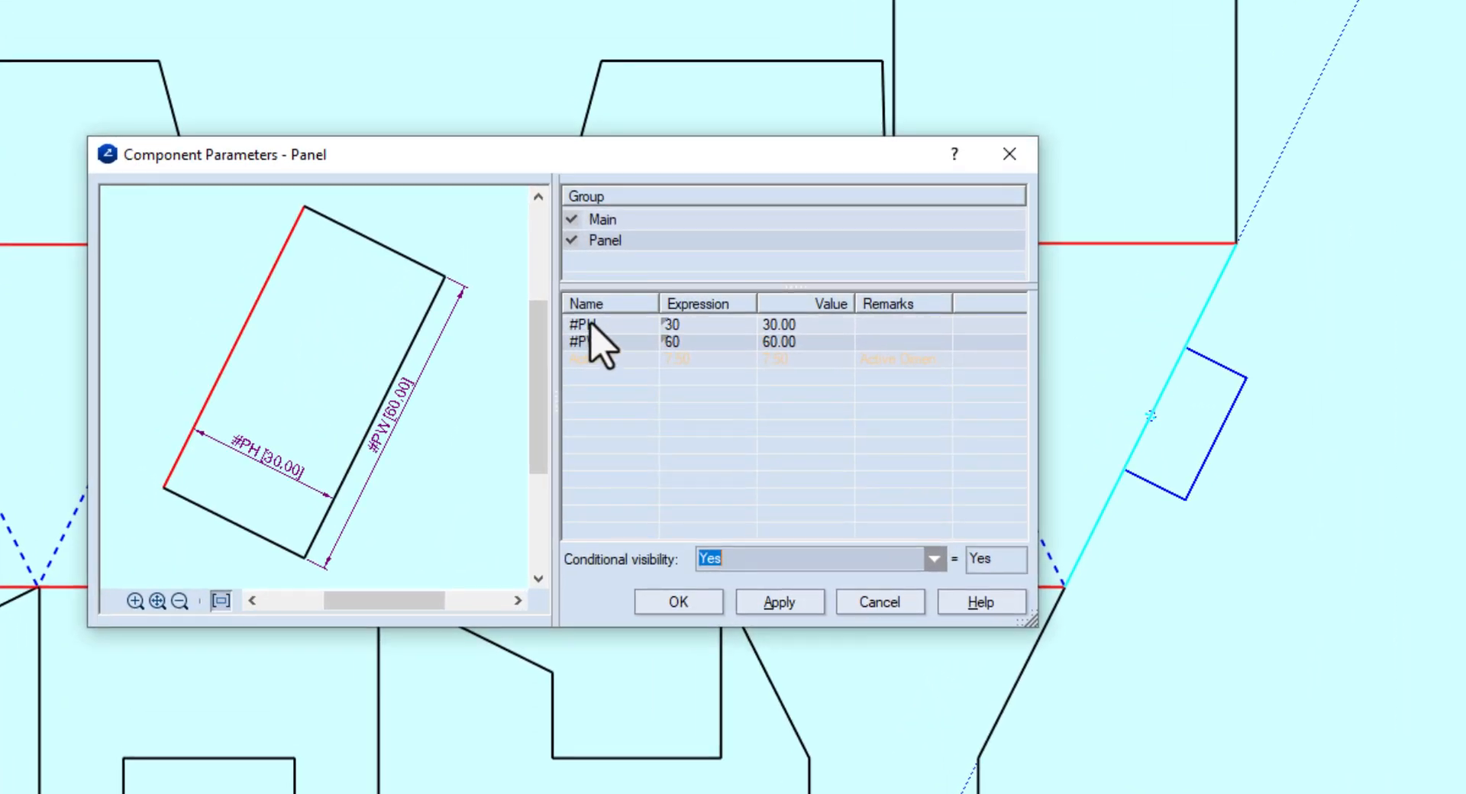
- Set the rectangular tab's height #PH to 15, keep its width #PW at 60, and finish inserting the component
left_click(590, 324)
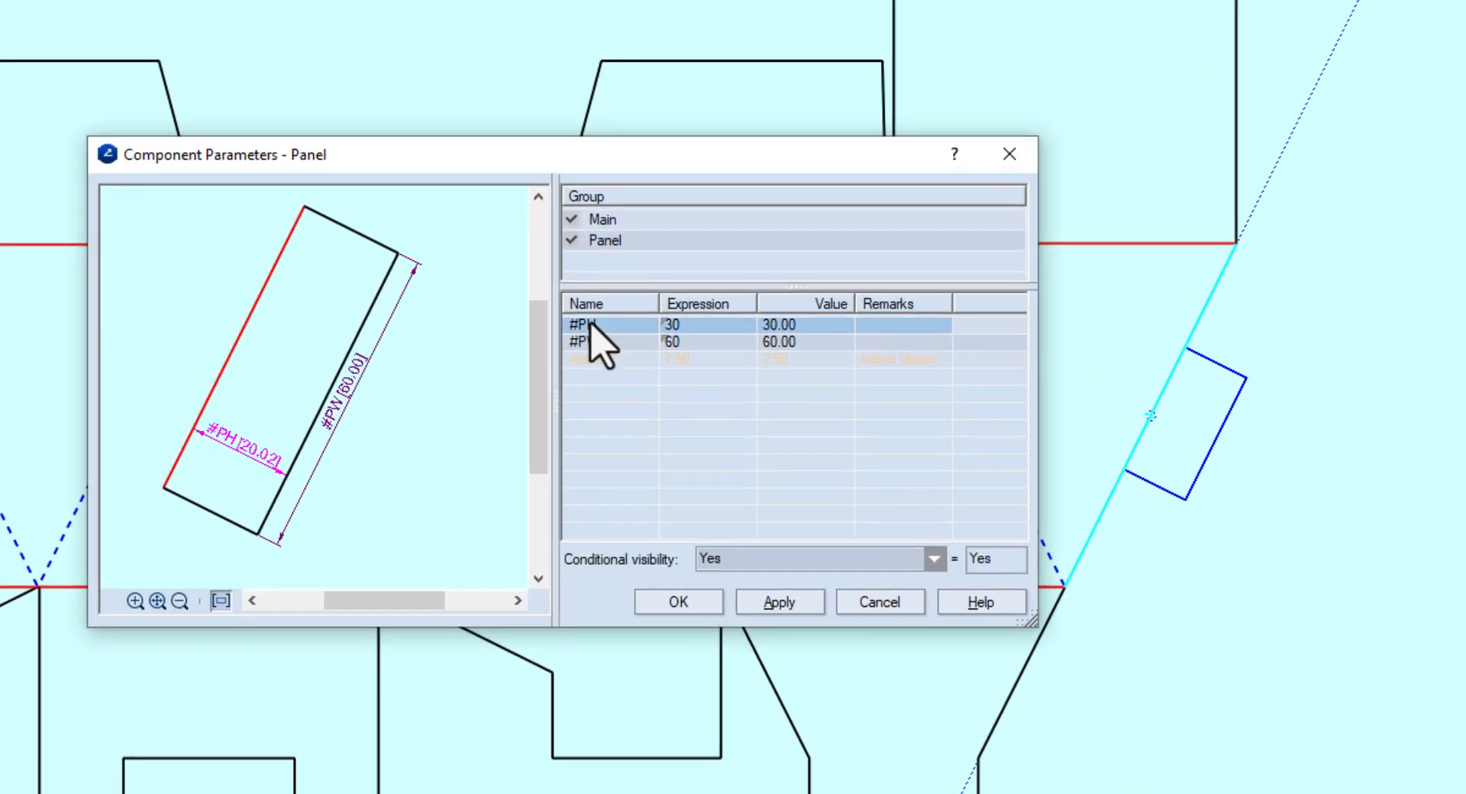
left_click(709, 324)
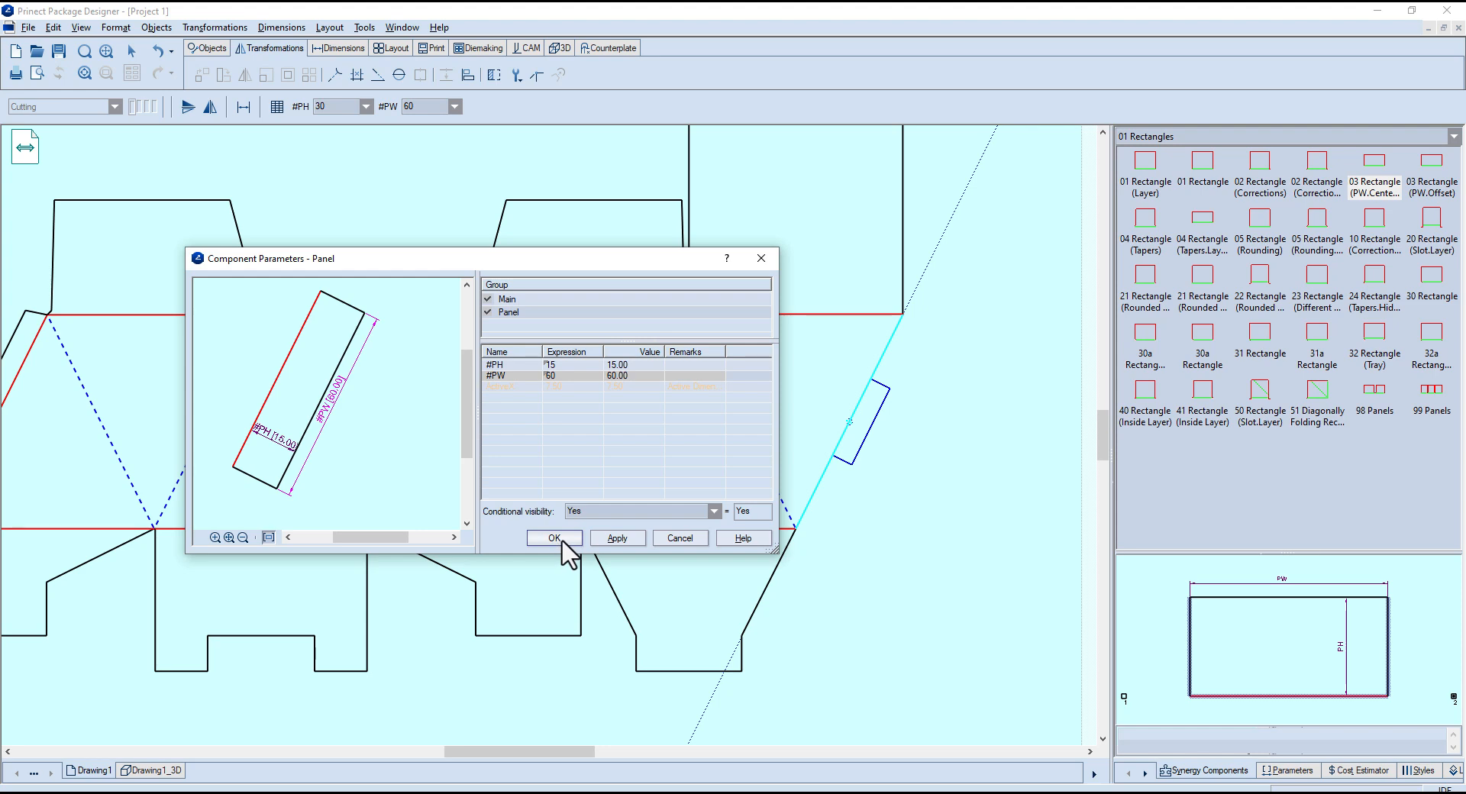
left_click(554, 539)
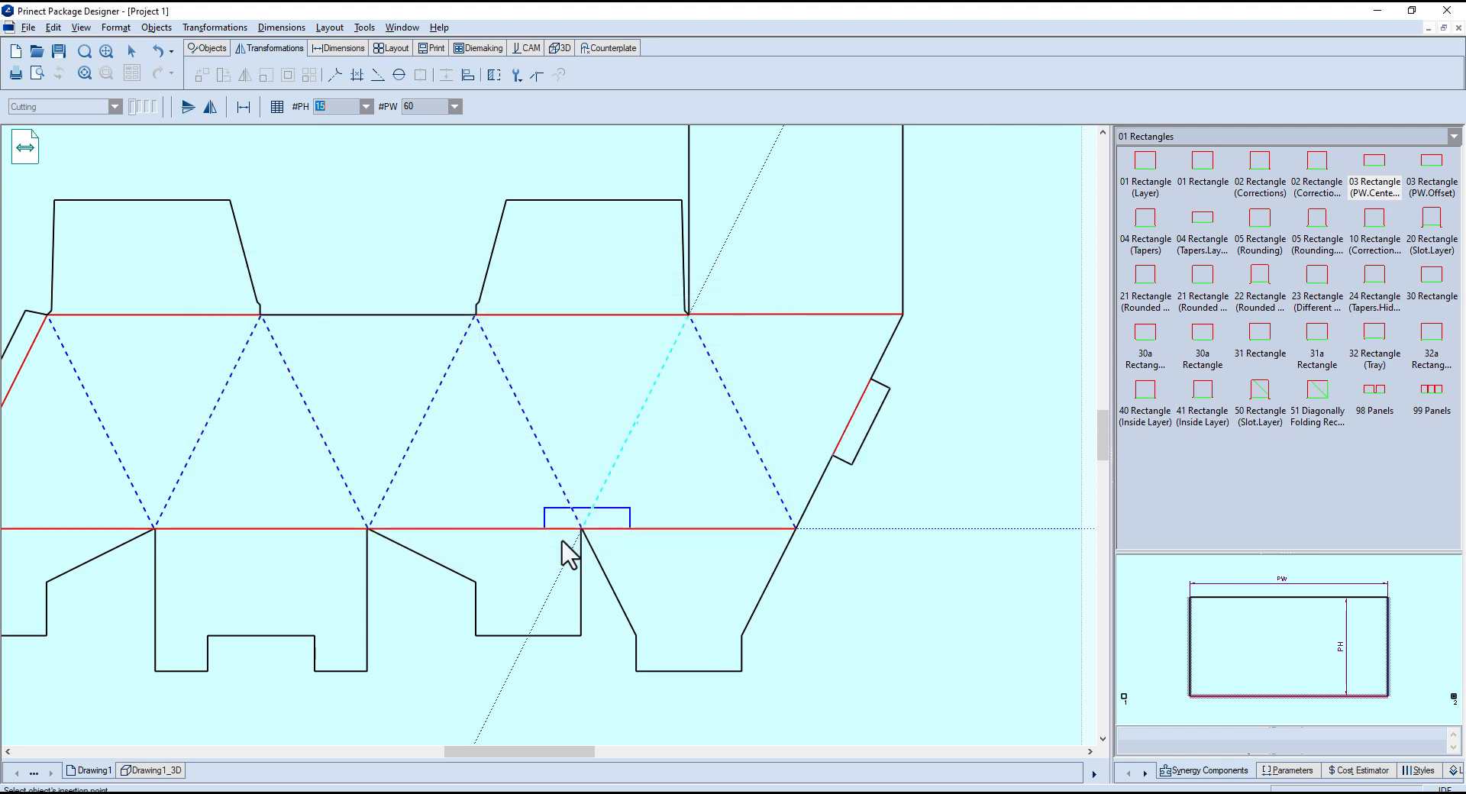
left_click(135, 49)
- Fillet the locking tab's upper outer corner with radius 6, created as a resizable feature
scroll(893, 393, "up", 3)
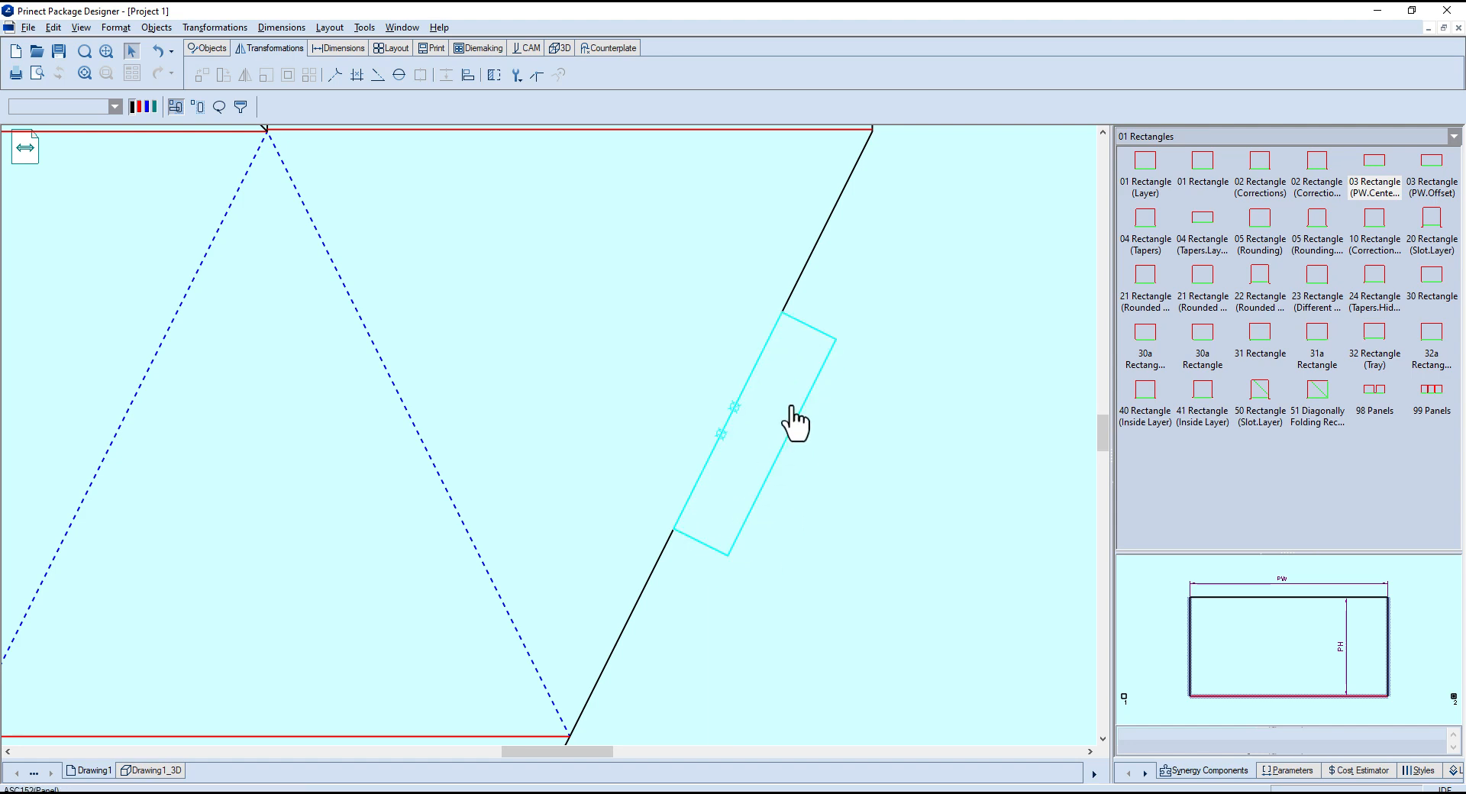
scroll(830, 362, "up", 2)
scroll(829, 363, "up", 3)
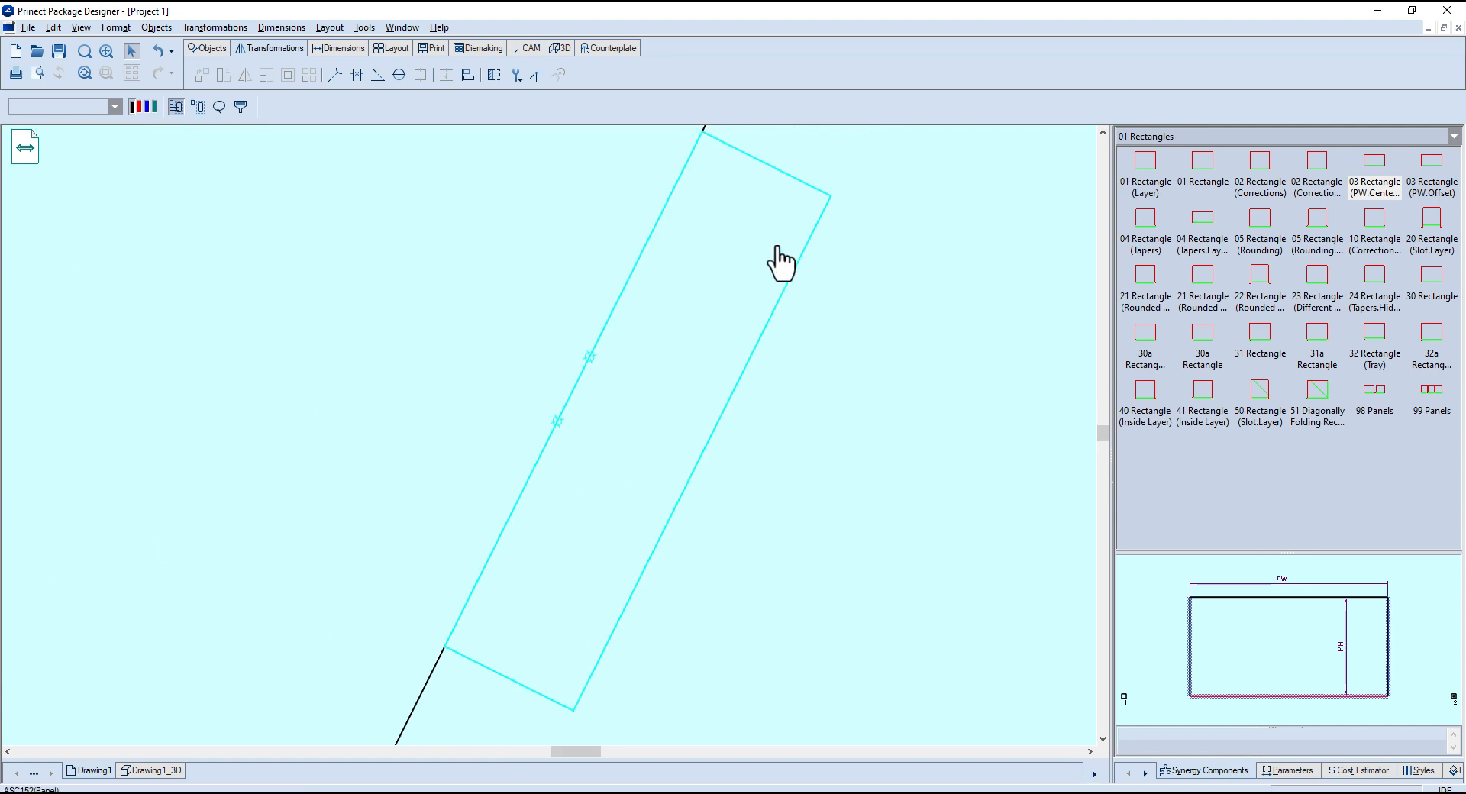
left_click(207, 47)
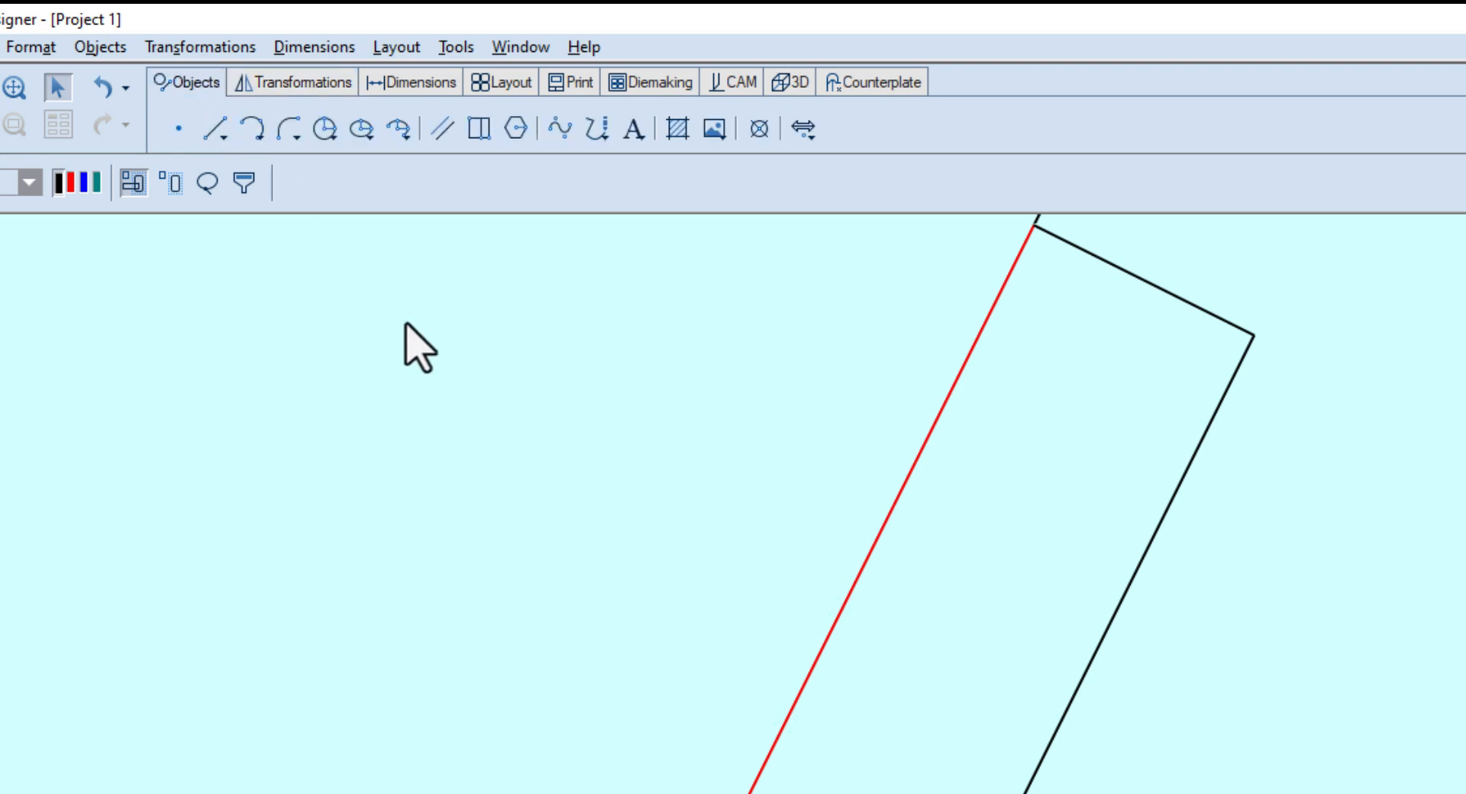
left_click(289, 129)
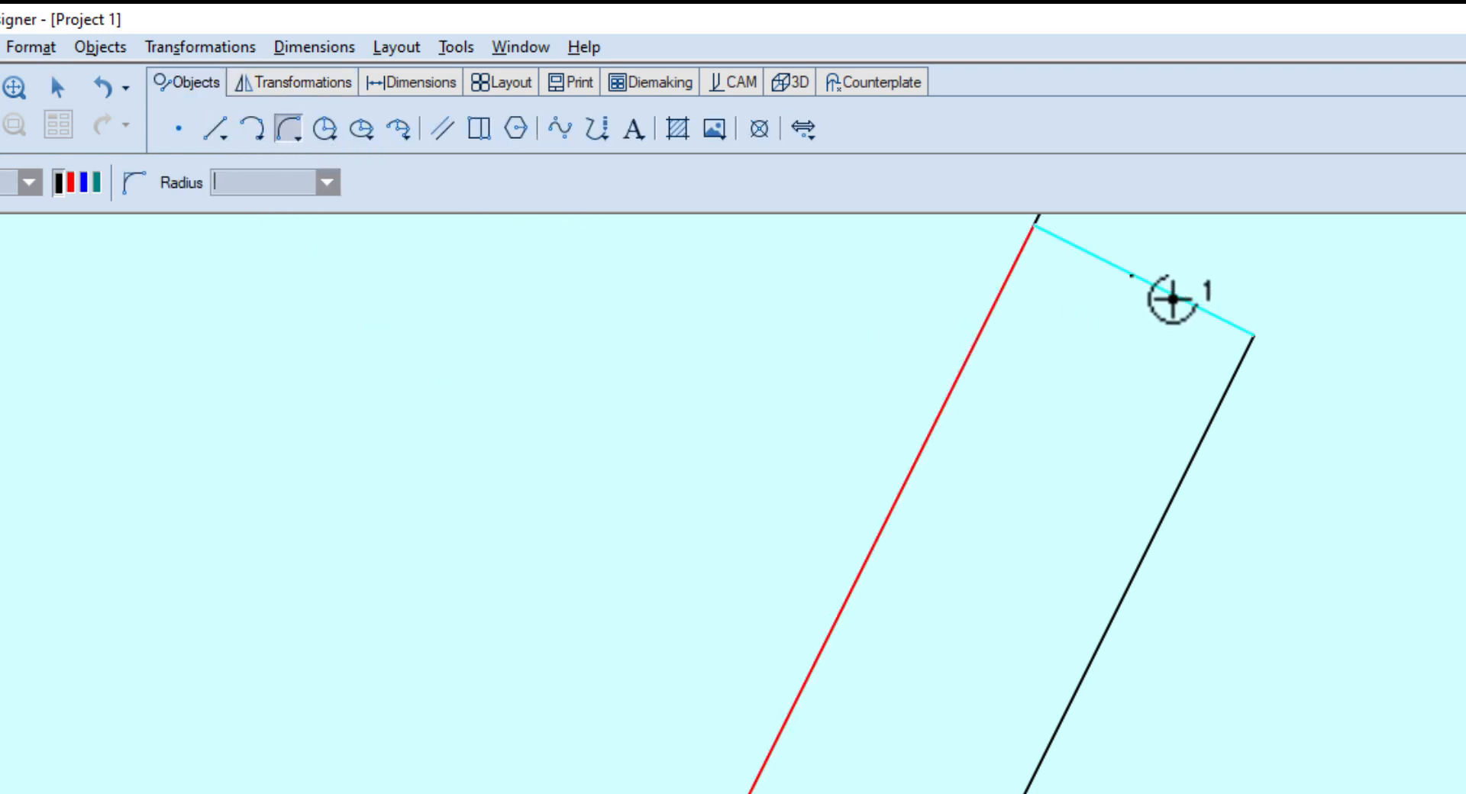
left_click(1167, 291)
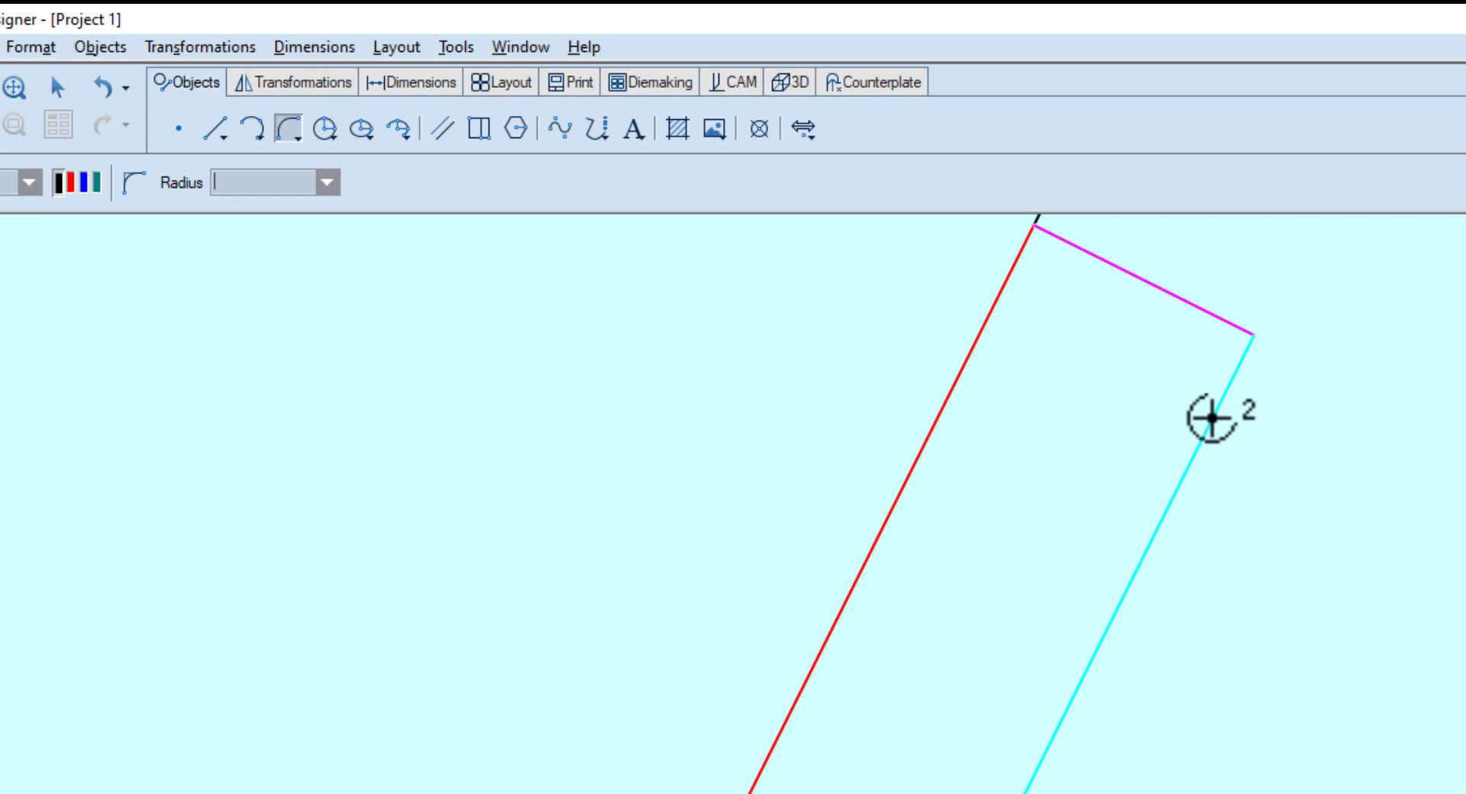
left_click(1197, 448)
type("6")
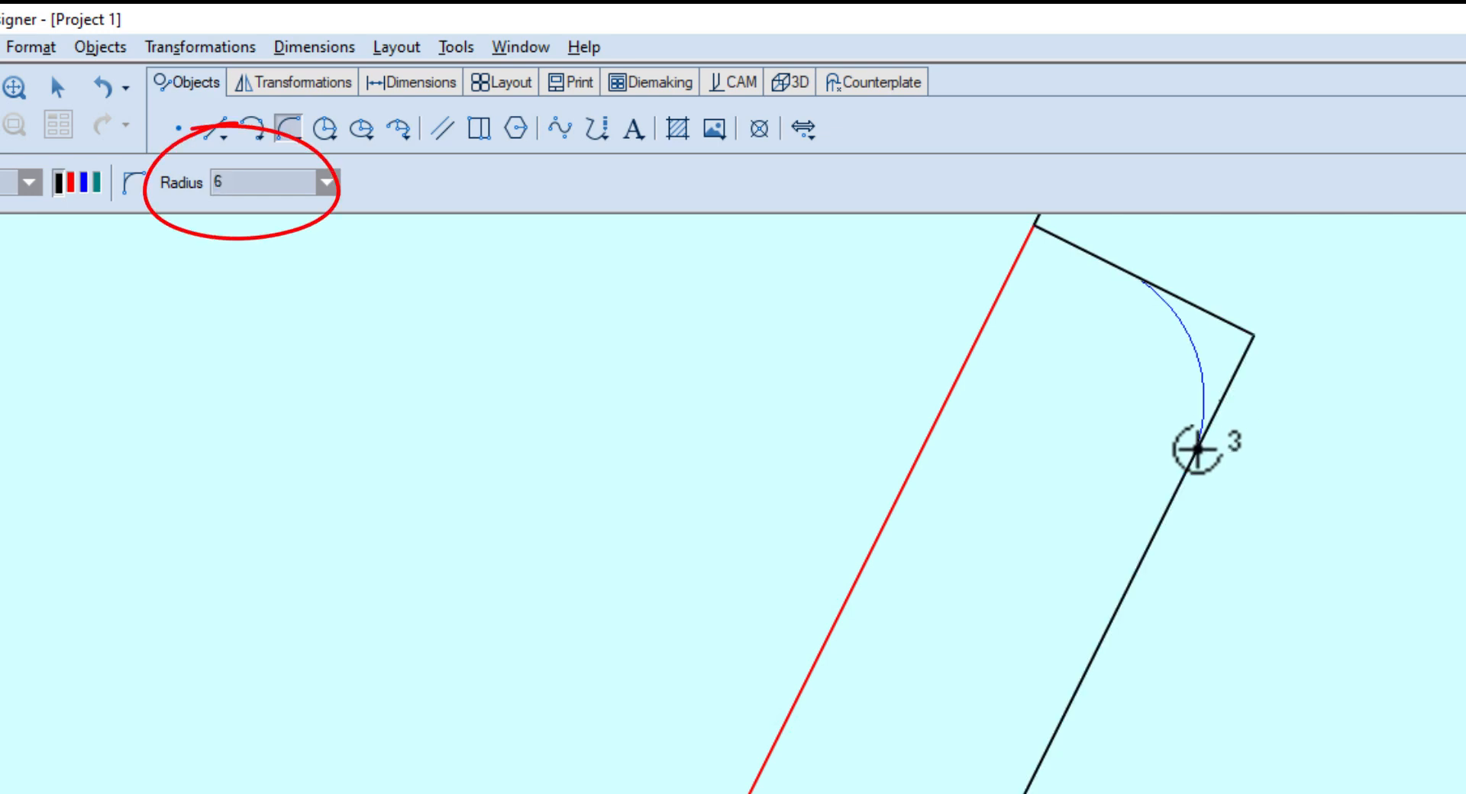
key("Return")
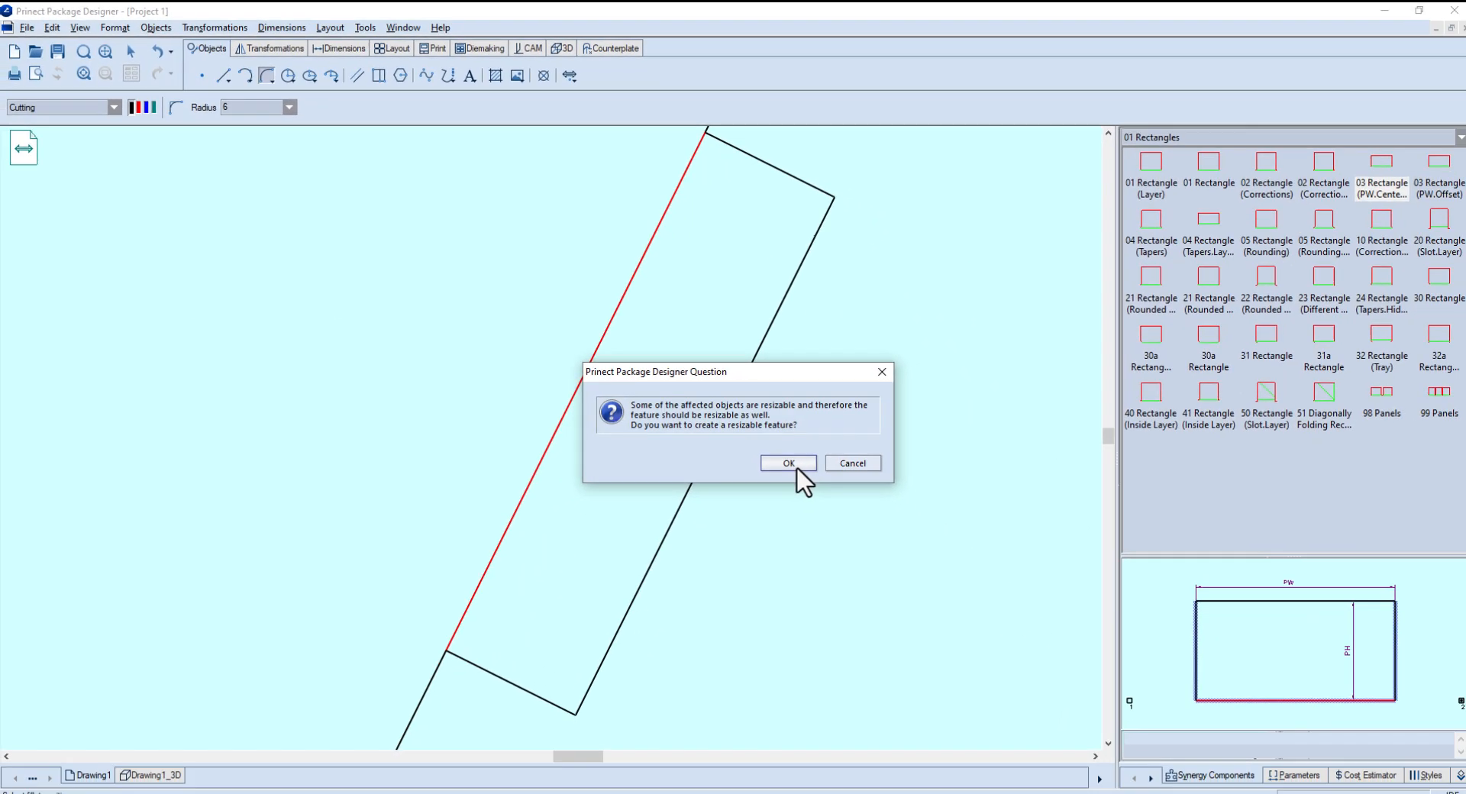
left_click(1176, 787)
- Fillet the locking tab's lower outer corner with the same radius of 6
middle_click_drag(715, 519, 748, 298)
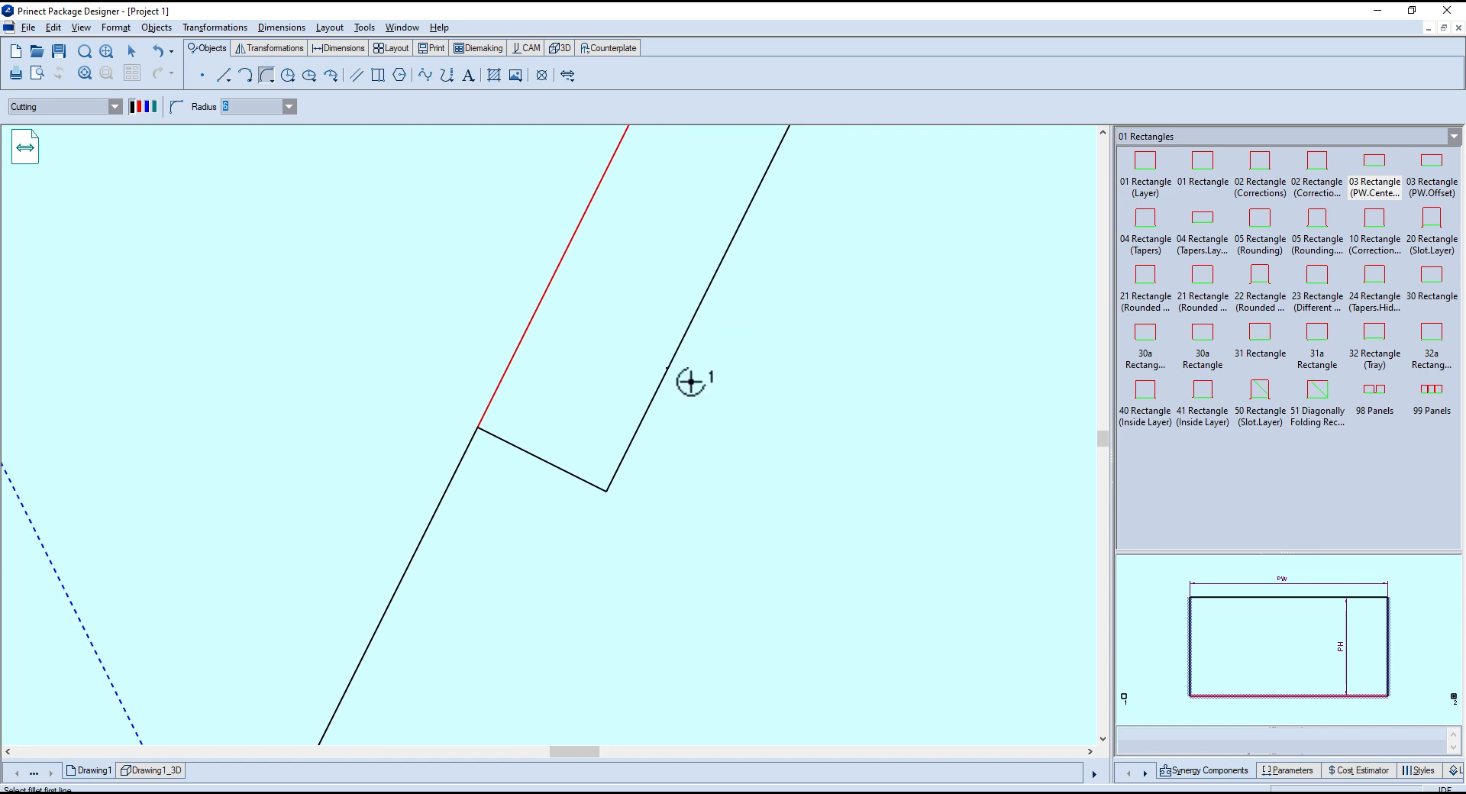
left_click(632, 434)
left_click(786, 460)
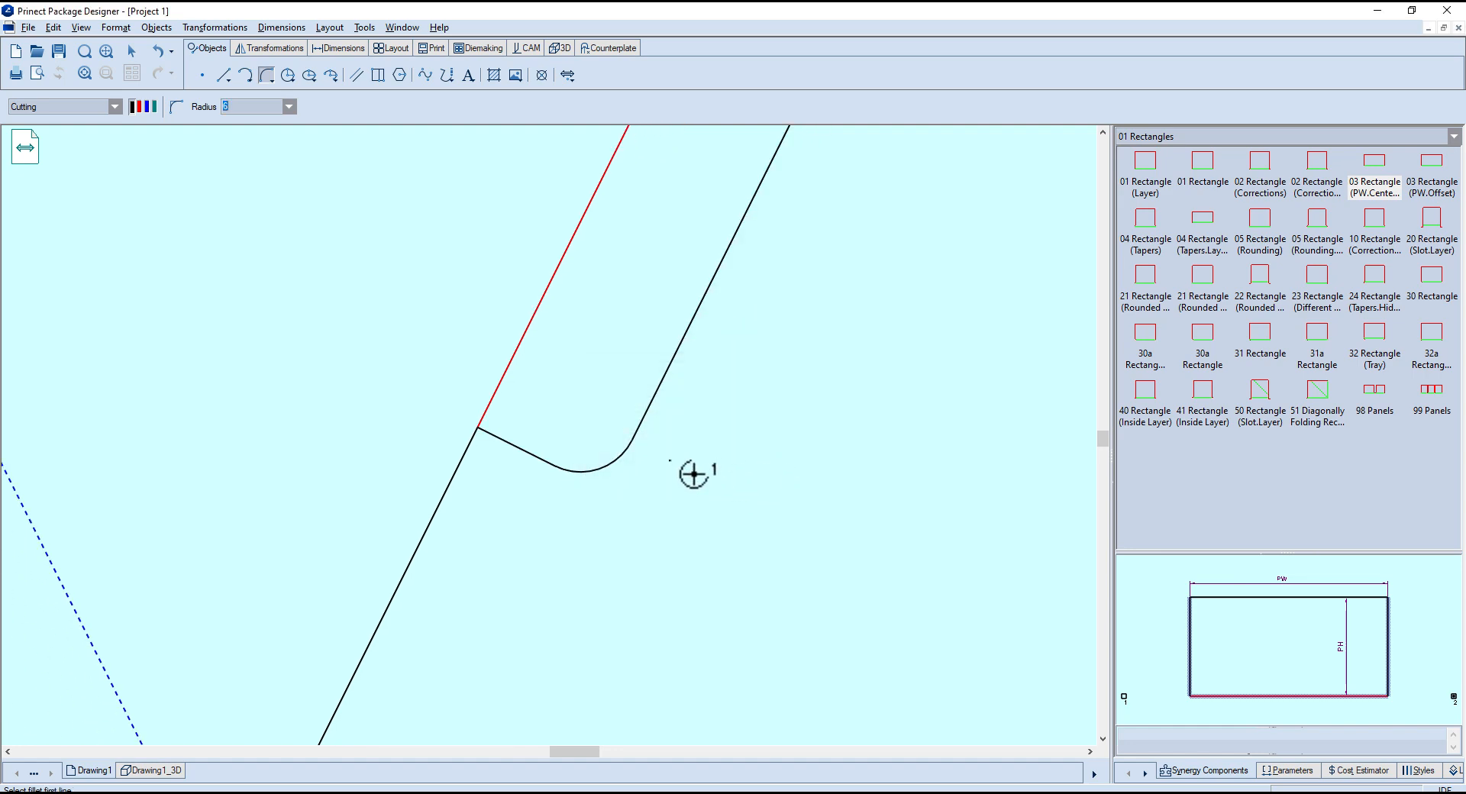
scroll(689, 569, "down", 5)
middle_click_drag(701, 468, 809, 443)
- Convert the locking tab component on the body's right slanted edge to plain objects
left_click(132, 51)
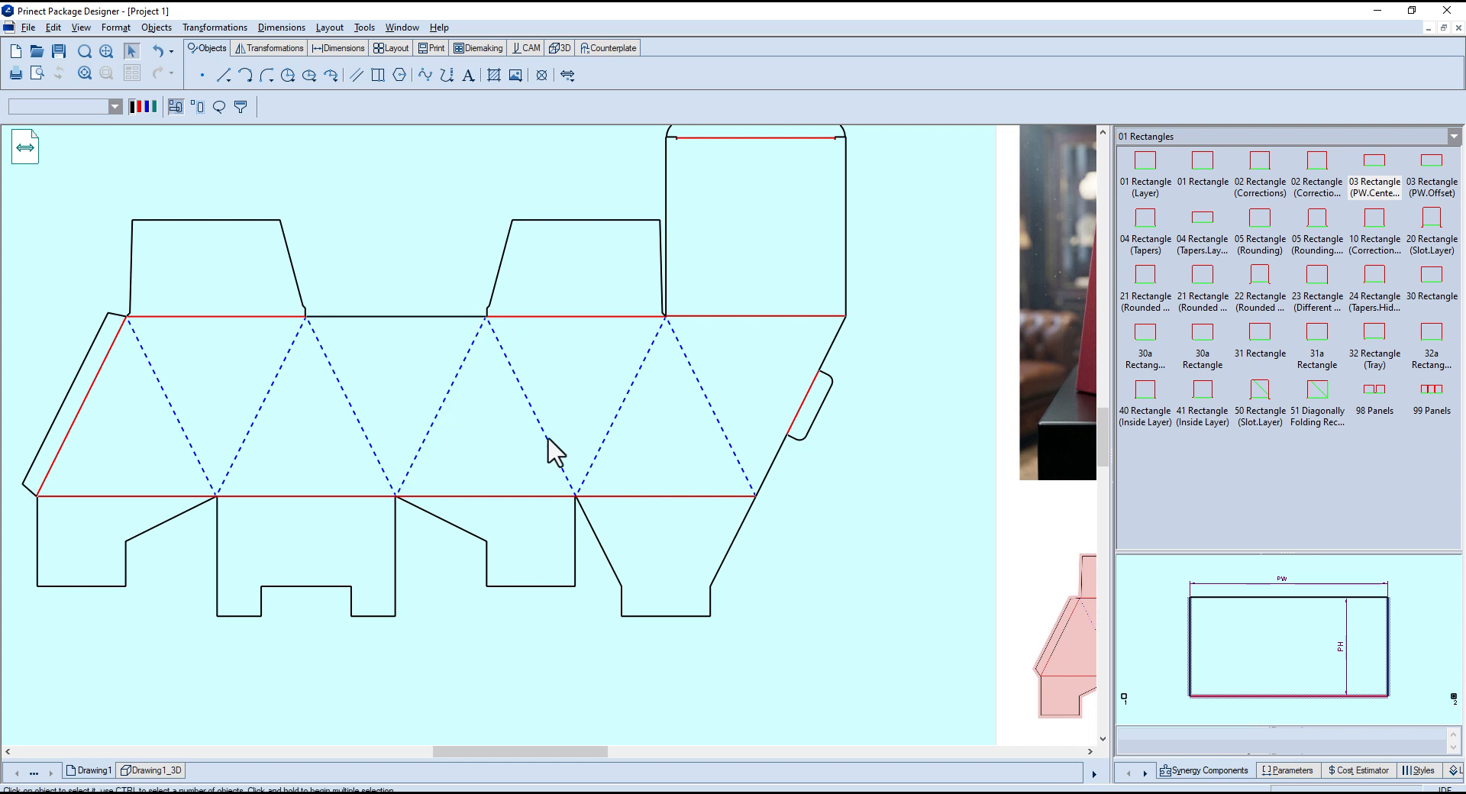
right_click(793, 441)
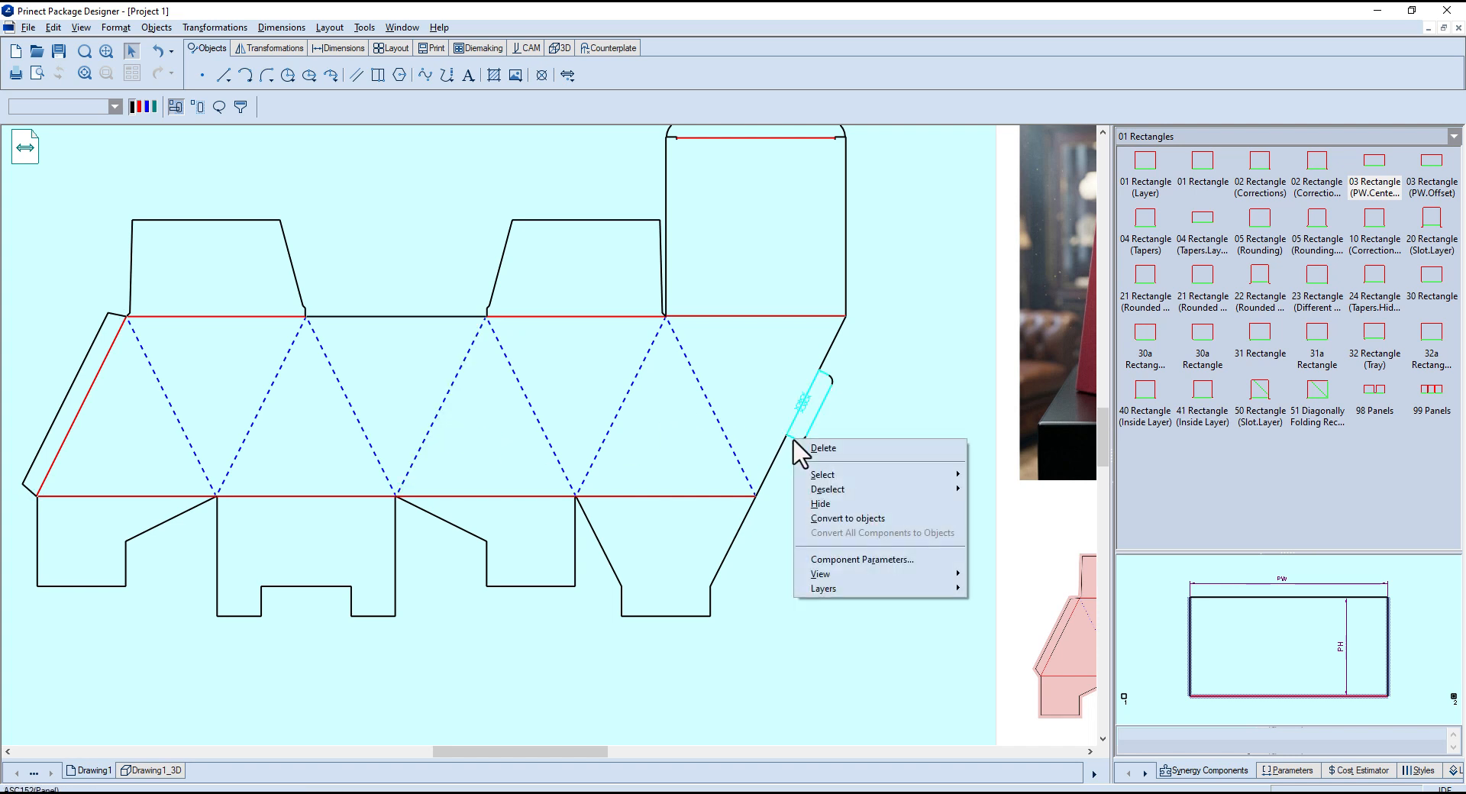
left_click(860, 519)
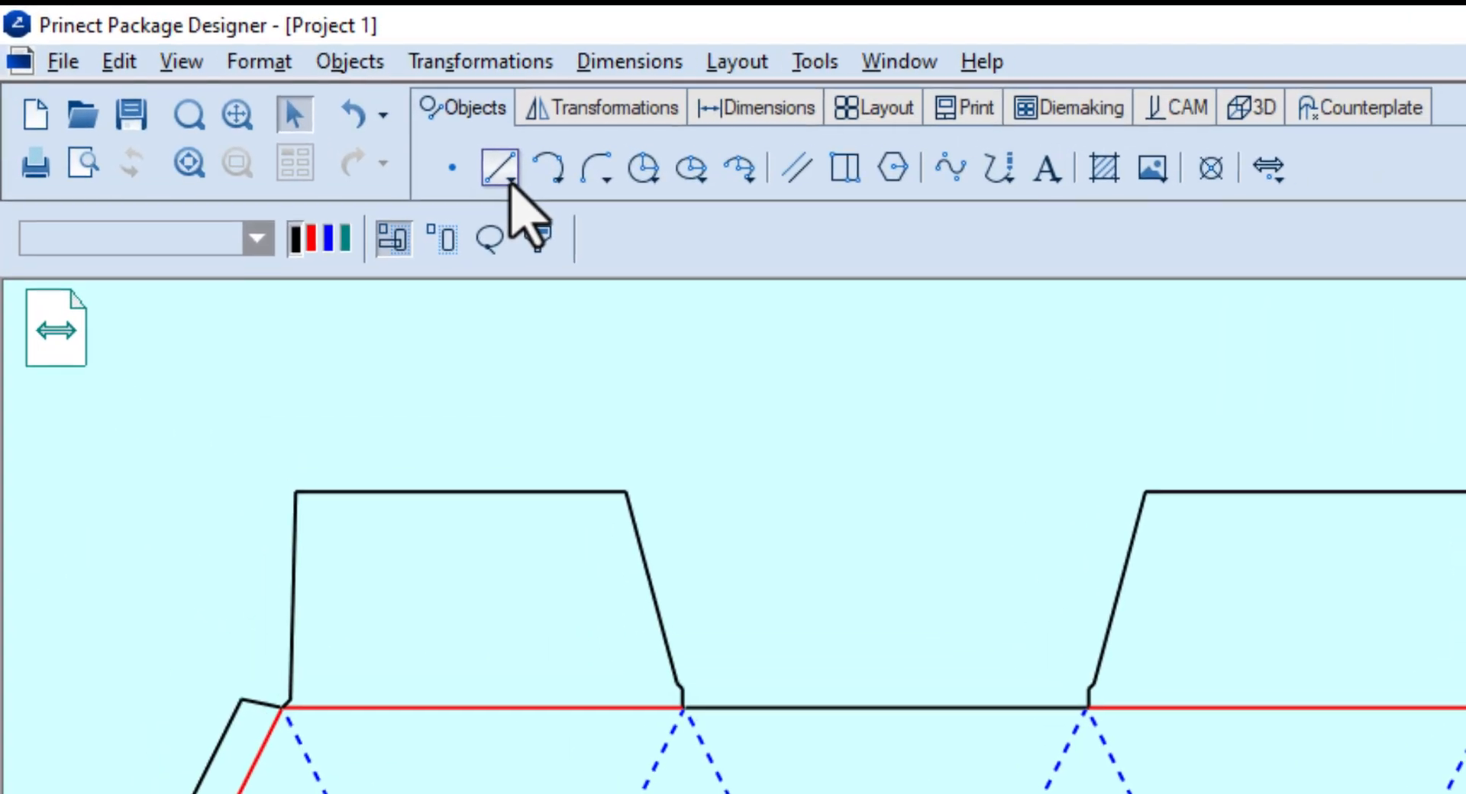
- Draw two horizontal construction axes across the layout, through the upper and lower ends of the locking tab's crease
left_click(226, 75)
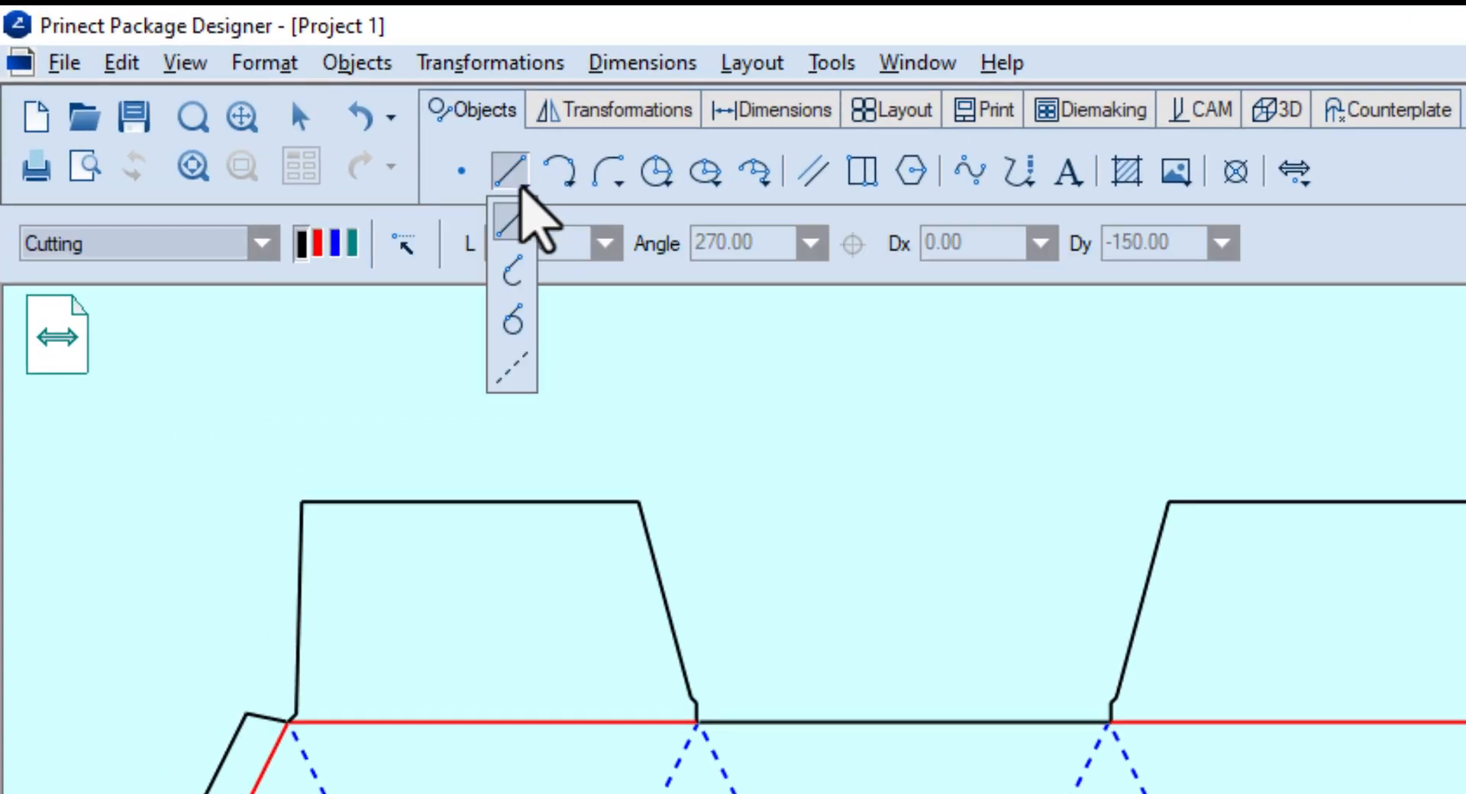
left_click(510, 368)
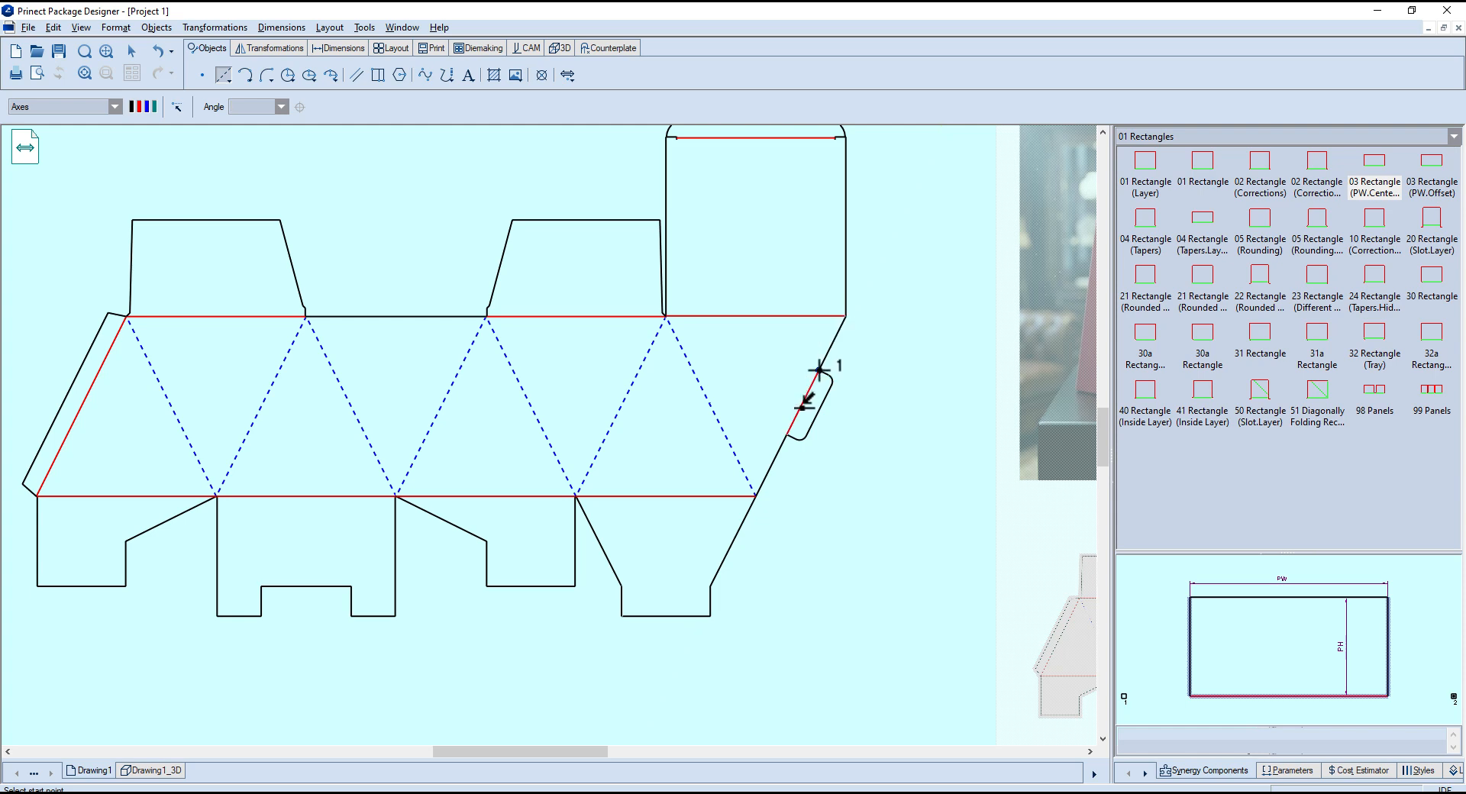
left_click(819, 370)
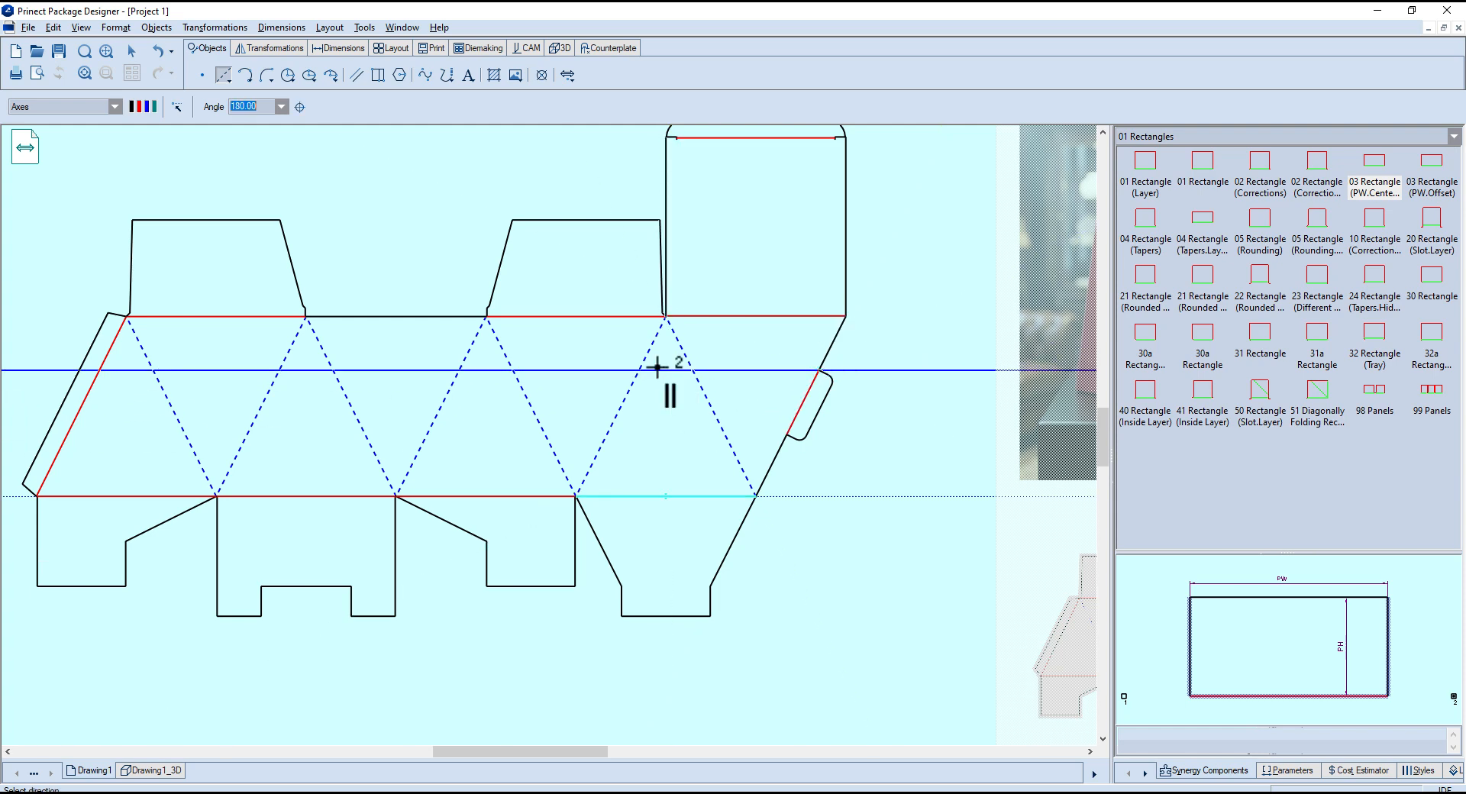
left_click(657, 367)
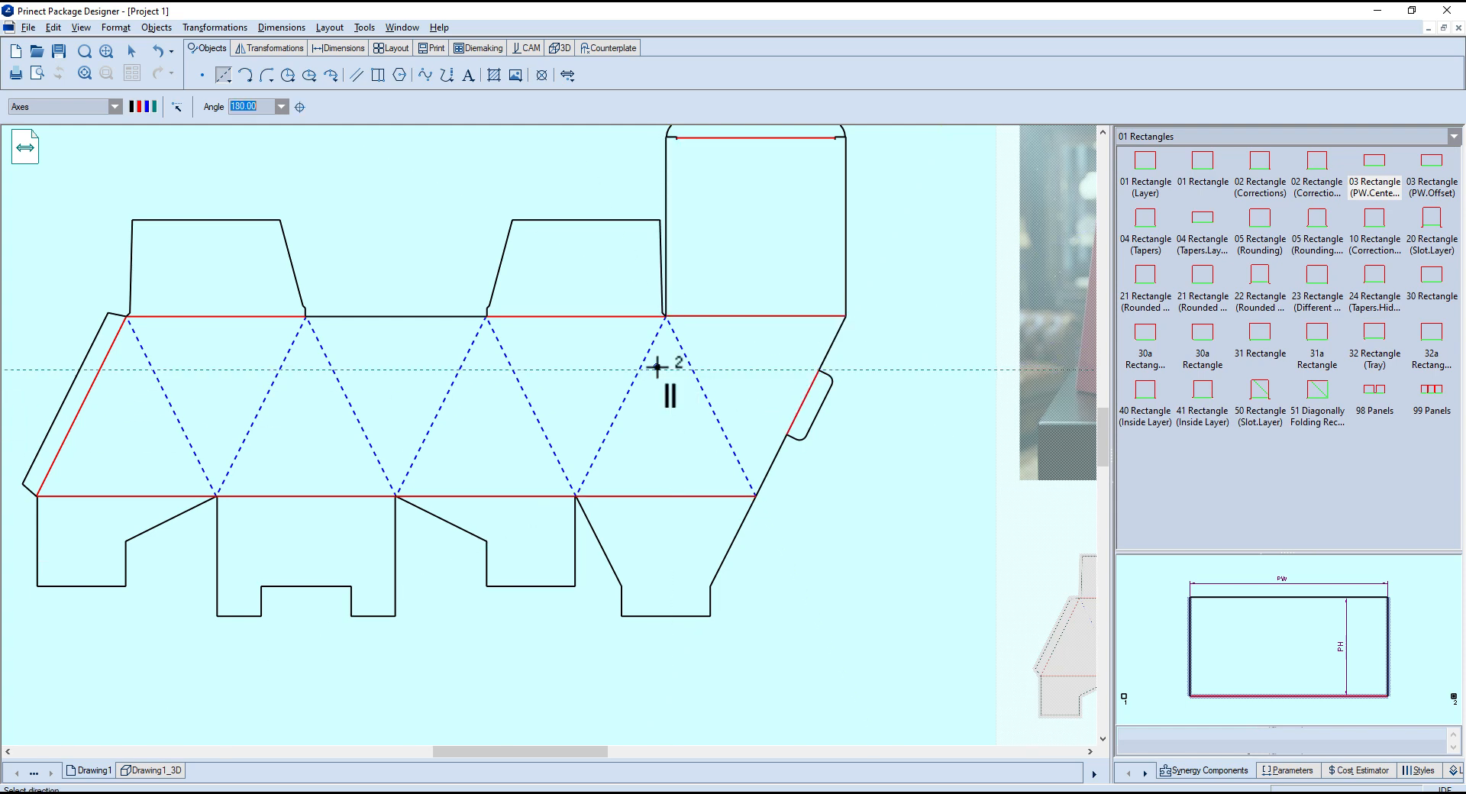
left_click(788, 434)
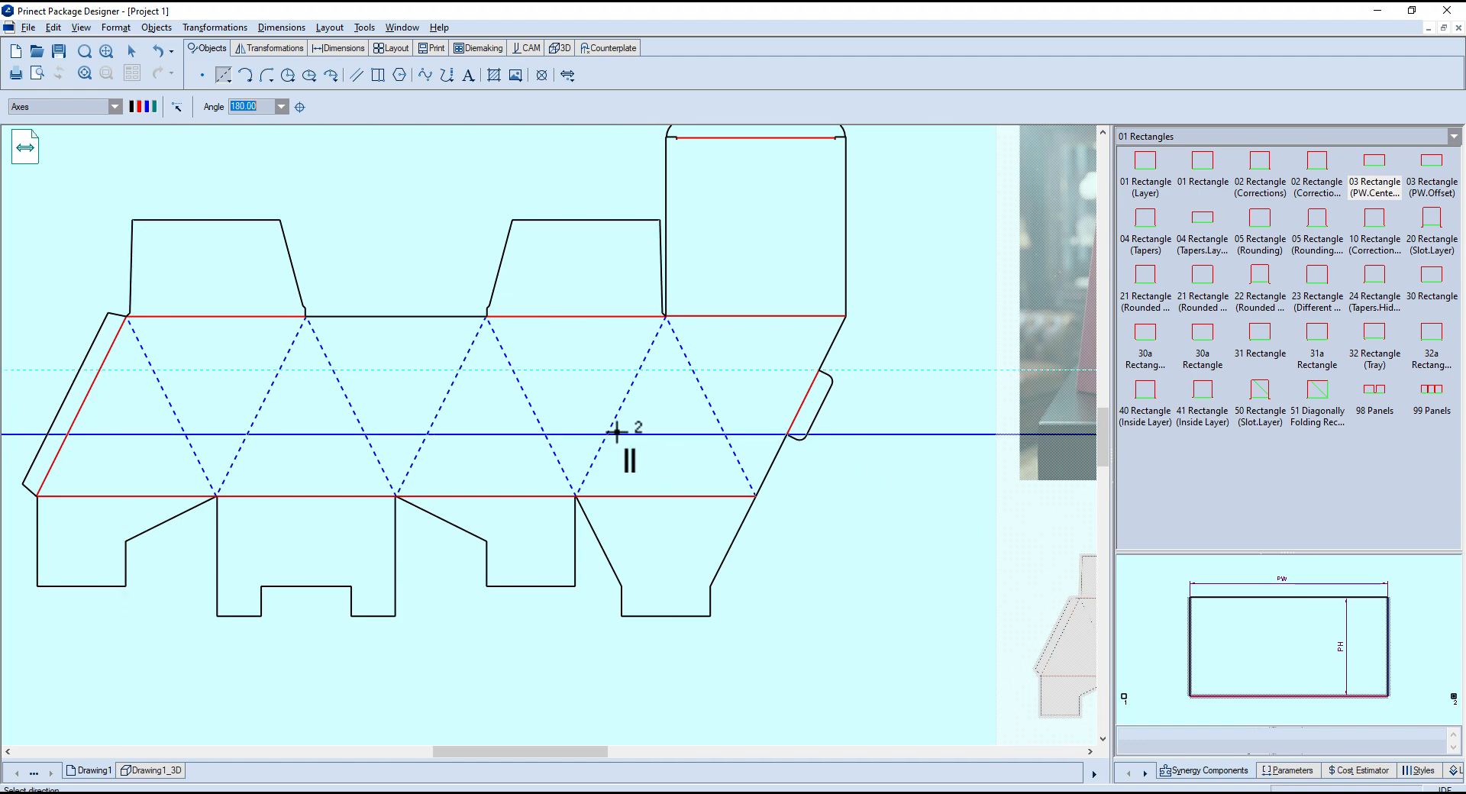
left_click(617, 432)
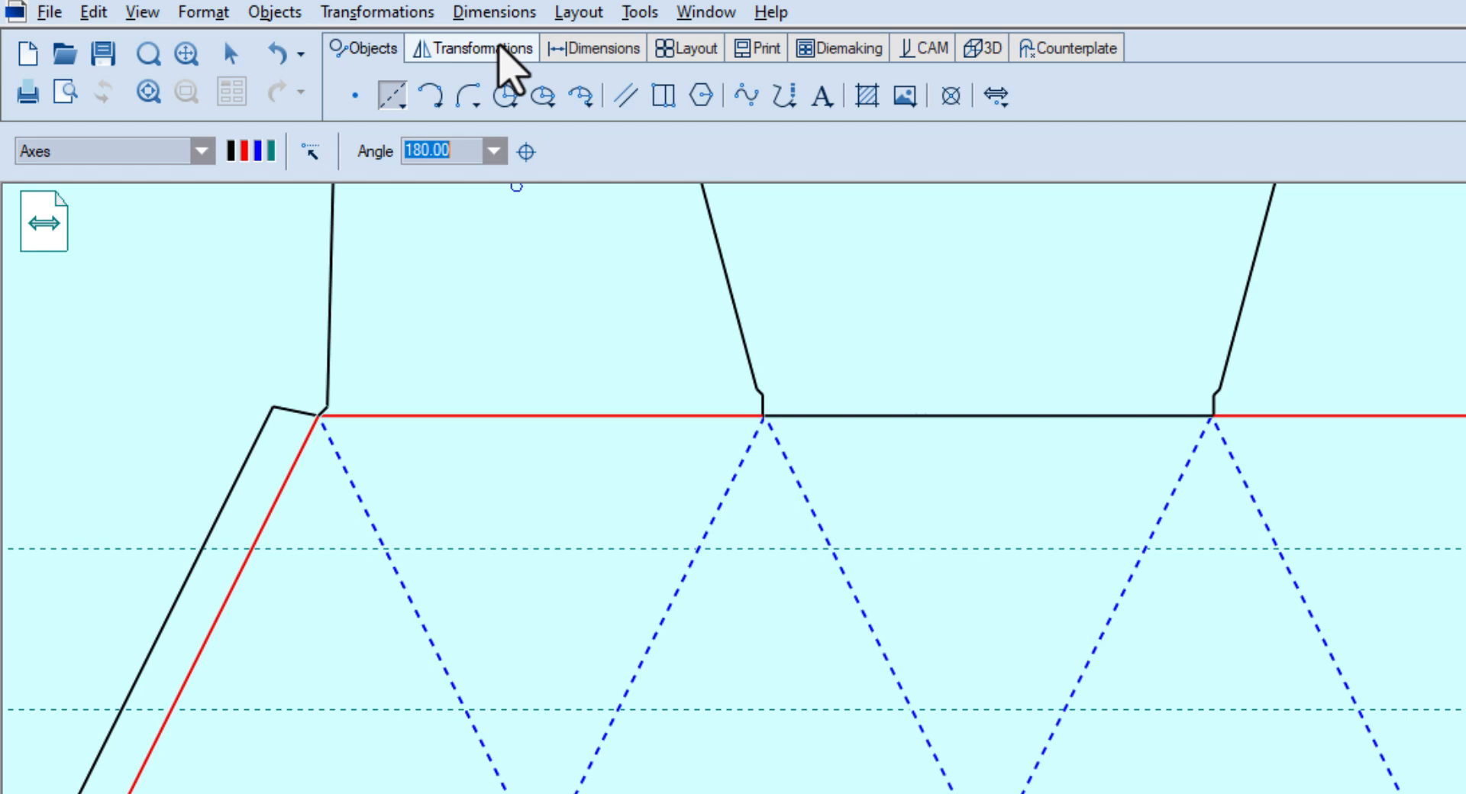
- Change the section of the glue flap's crease between the two axes to the Cutting line type
left_click(499, 48)
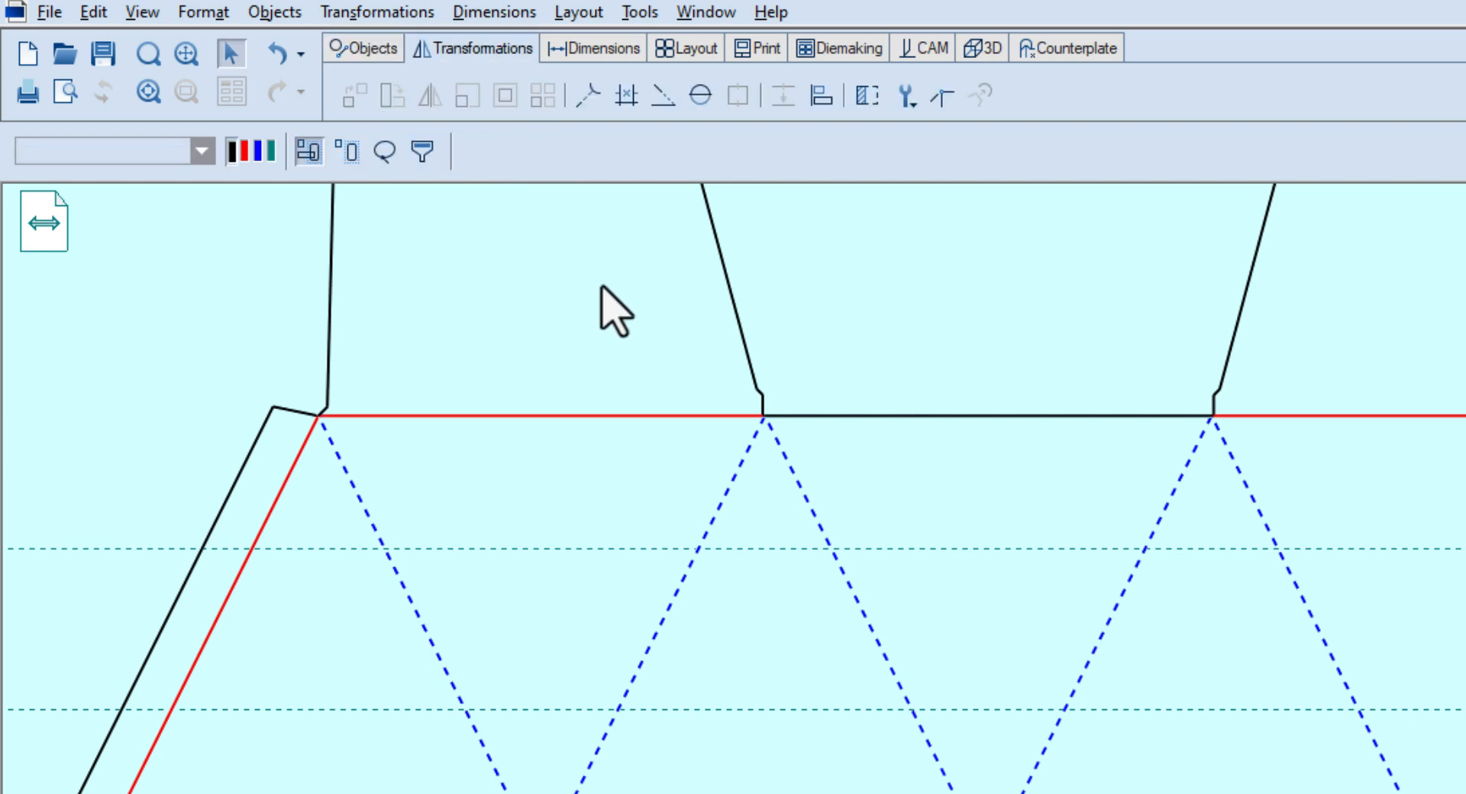
left_click(701, 94)
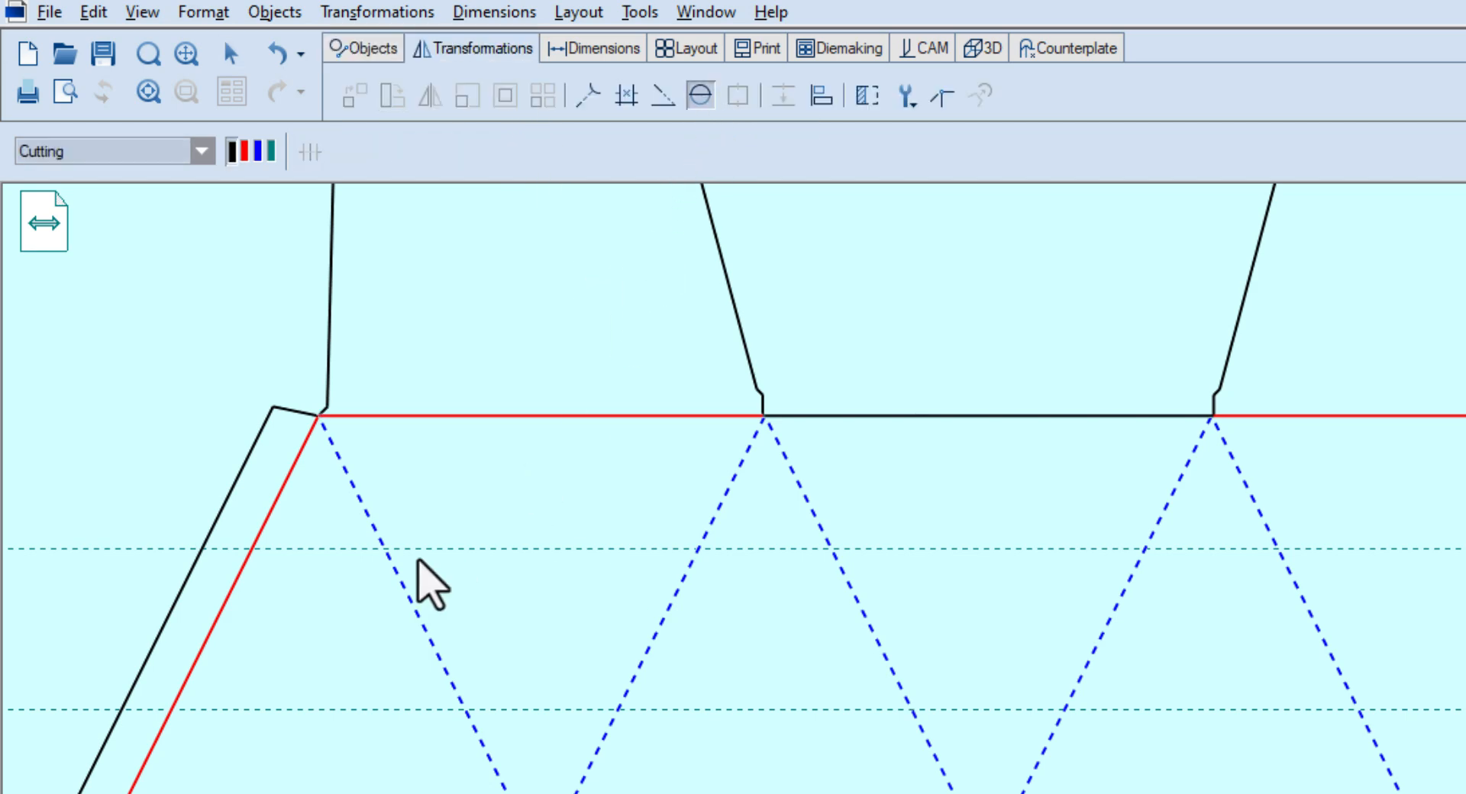
left_click(220, 616)
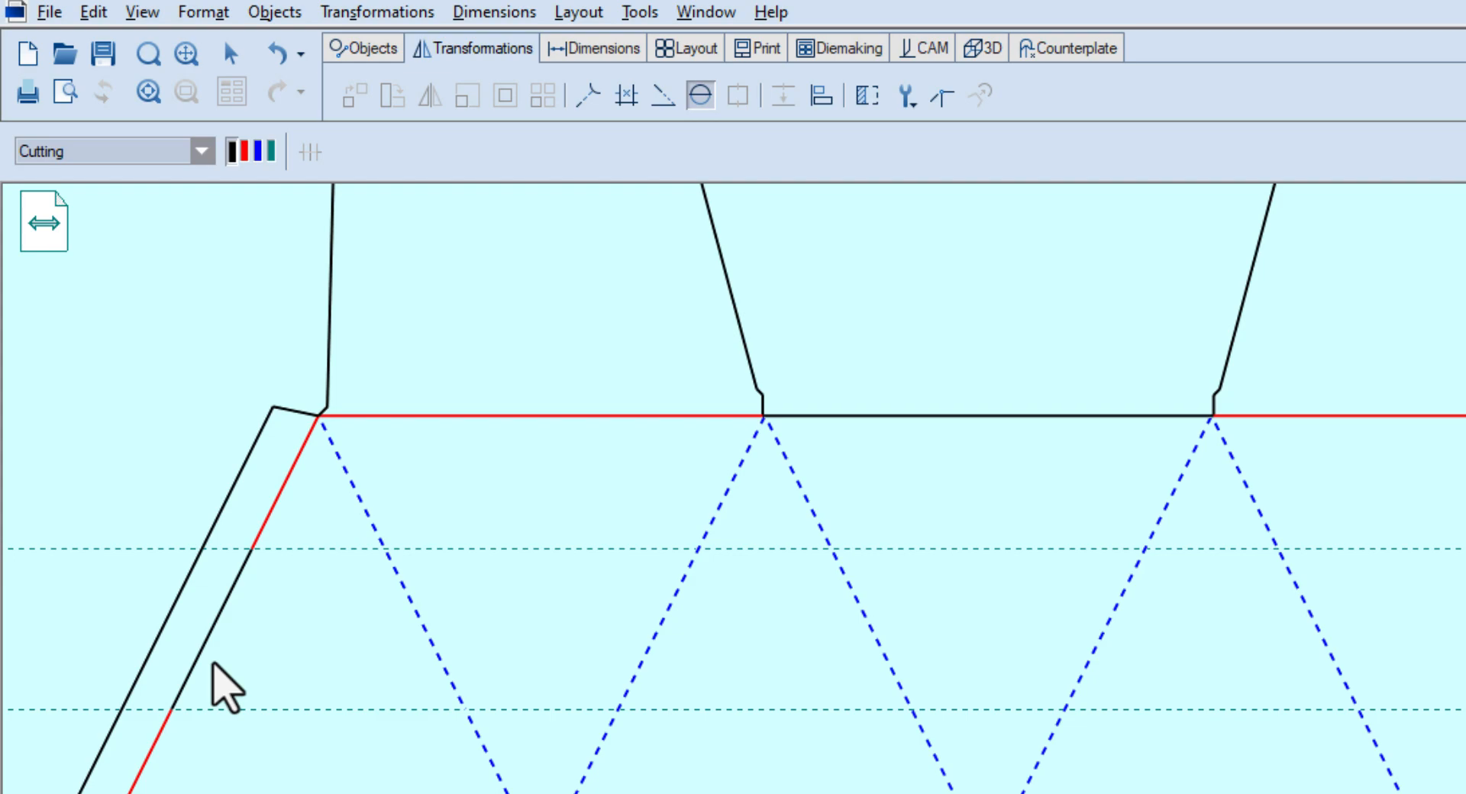
key("Escape")
- Delete both horizontal construction axes running across the body
scroll(549, 572, "down", 1)
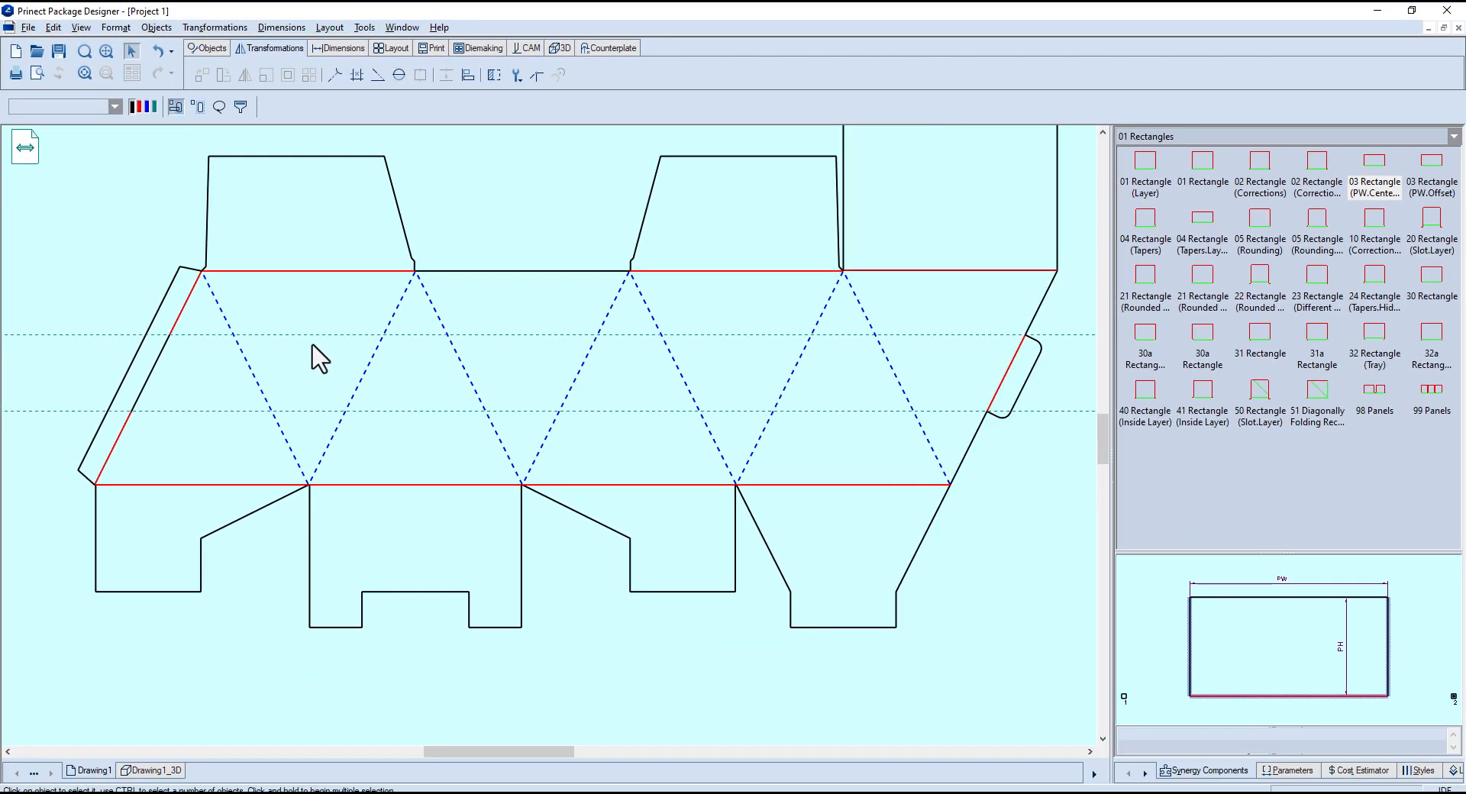
scroll(313, 346, "down", 2)
middle_click_drag(225, 349, 278, 329)
left_click(183, 322)
right_click(183, 321)
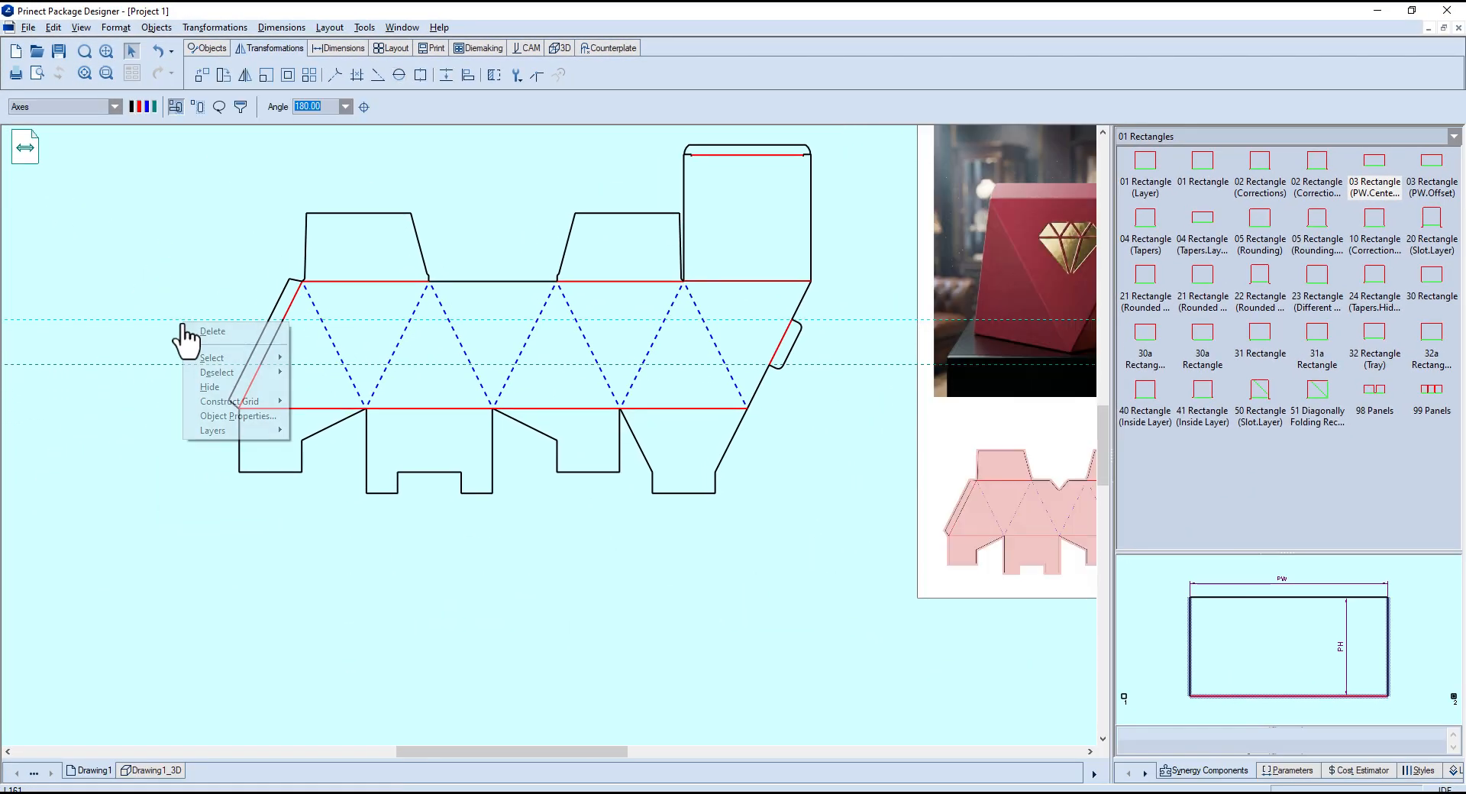
left_click(192, 331)
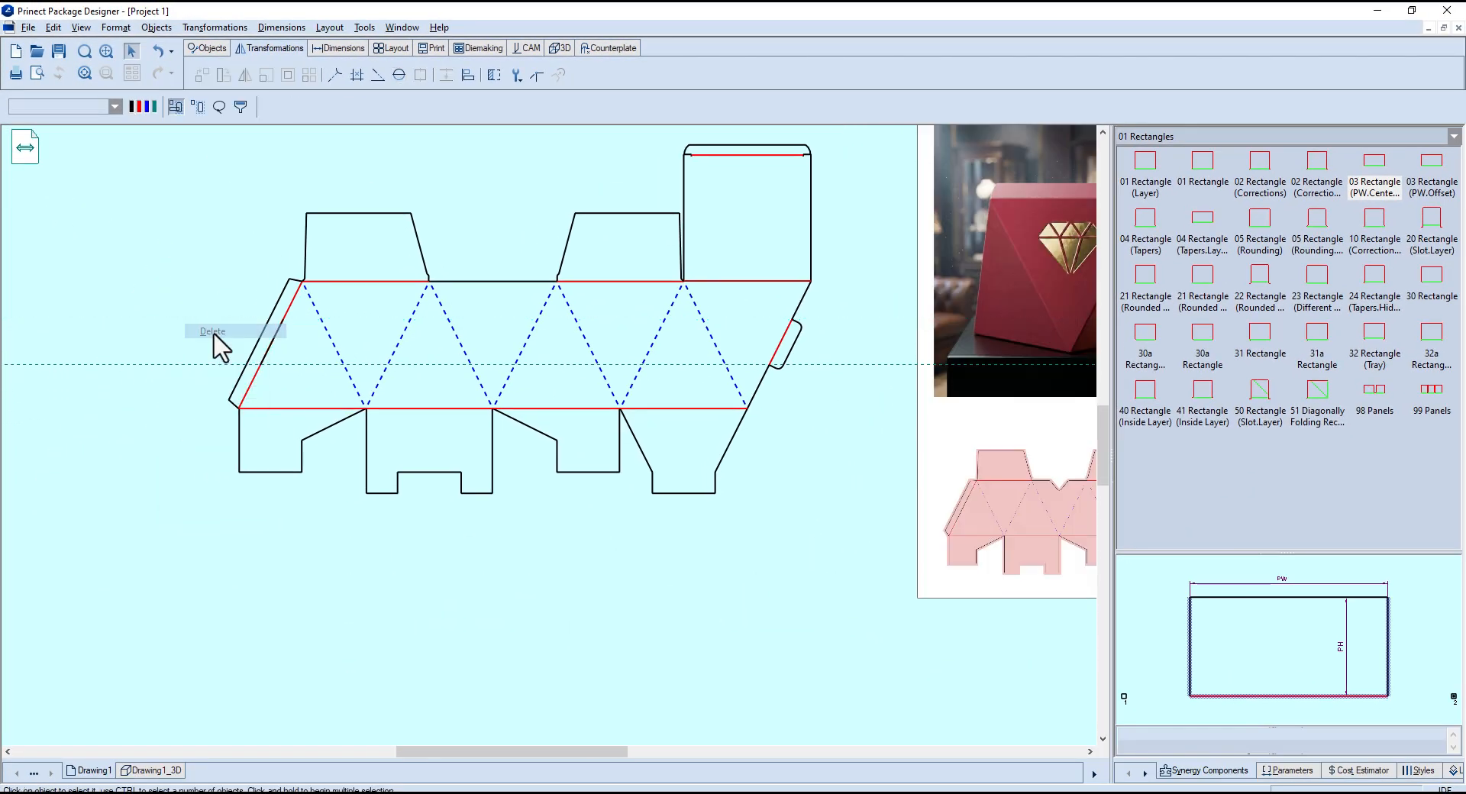
left_click(178, 366)
right_click(178, 367)
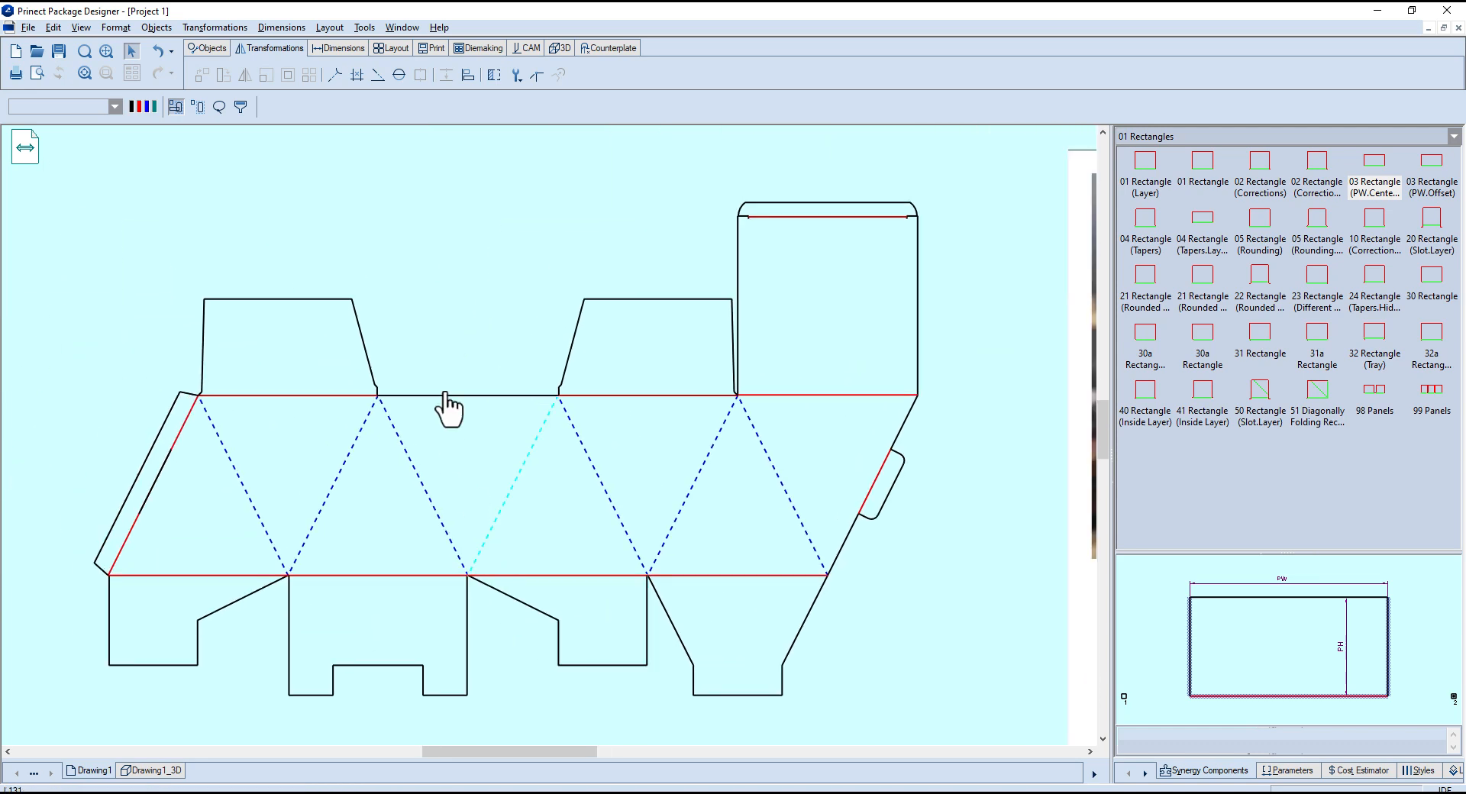
- Draw a vertical construction axis through the midpoint of the body's upper cut edge between the two dust flaps
scroll(445, 408, "up", 5)
left_click(245, 149)
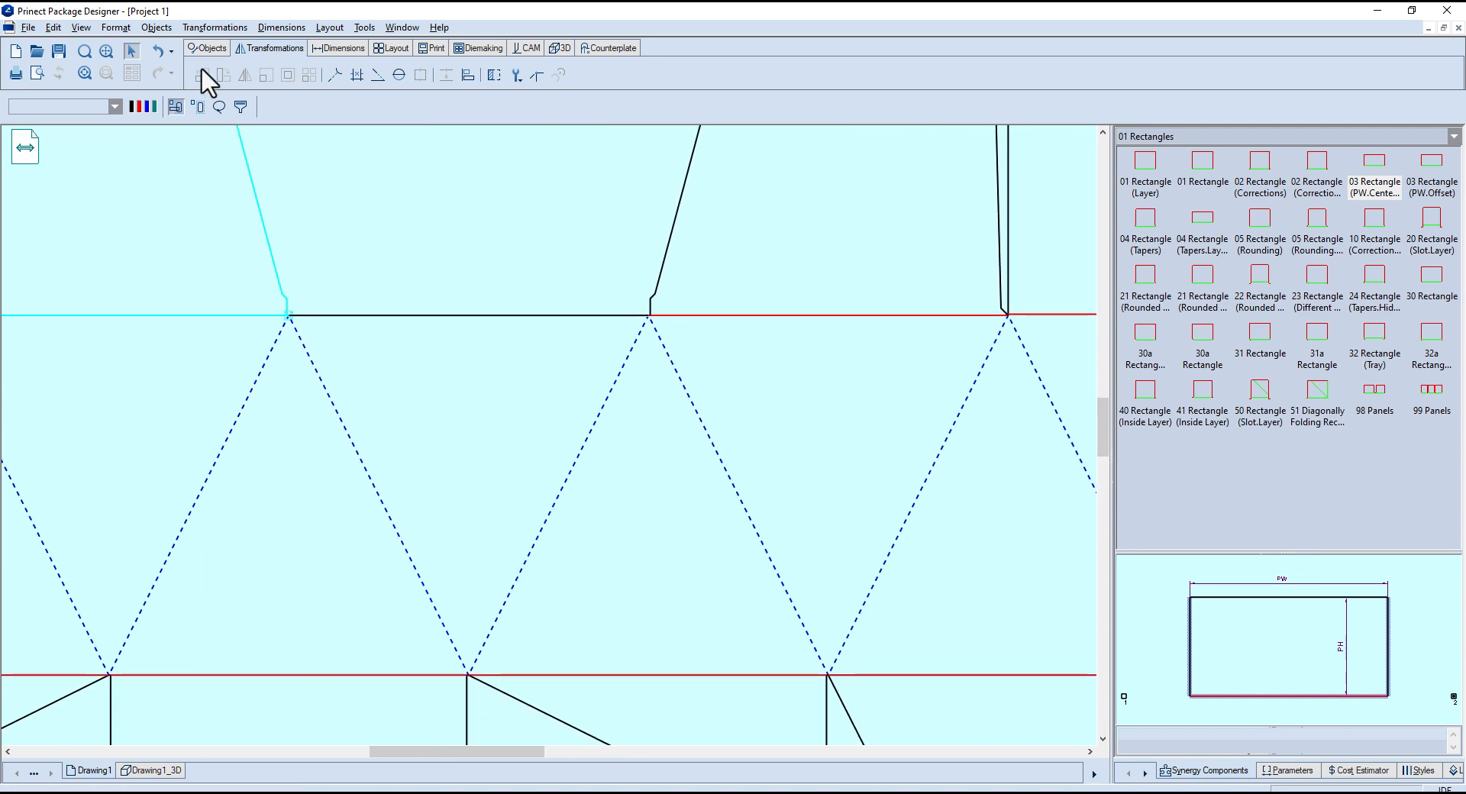
left_click(206, 47)
left_click(224, 74)
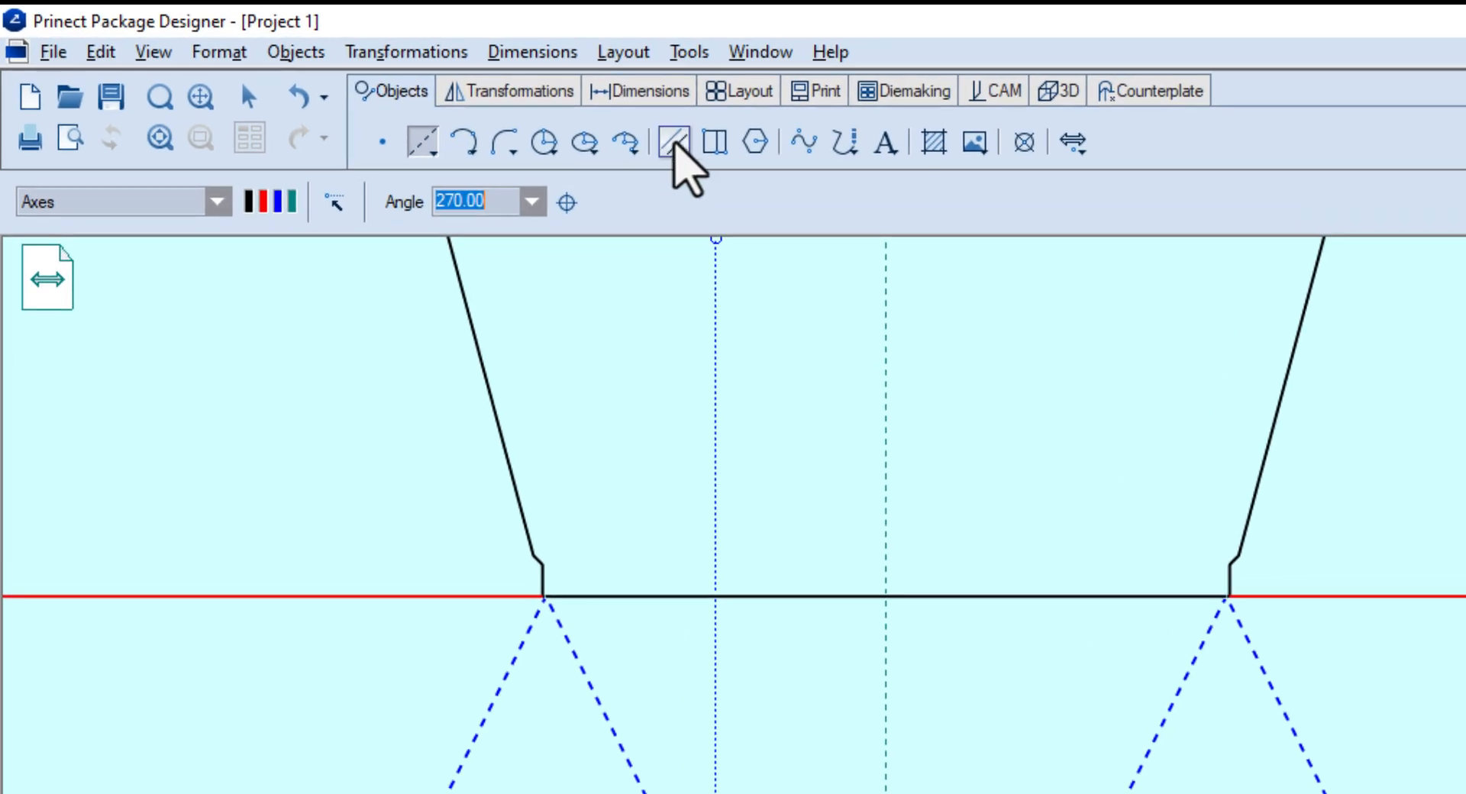
- Create parallel copies at offset 15 of the vertical axis on both sides and of the upper cut edge below it
left_click(673, 142)
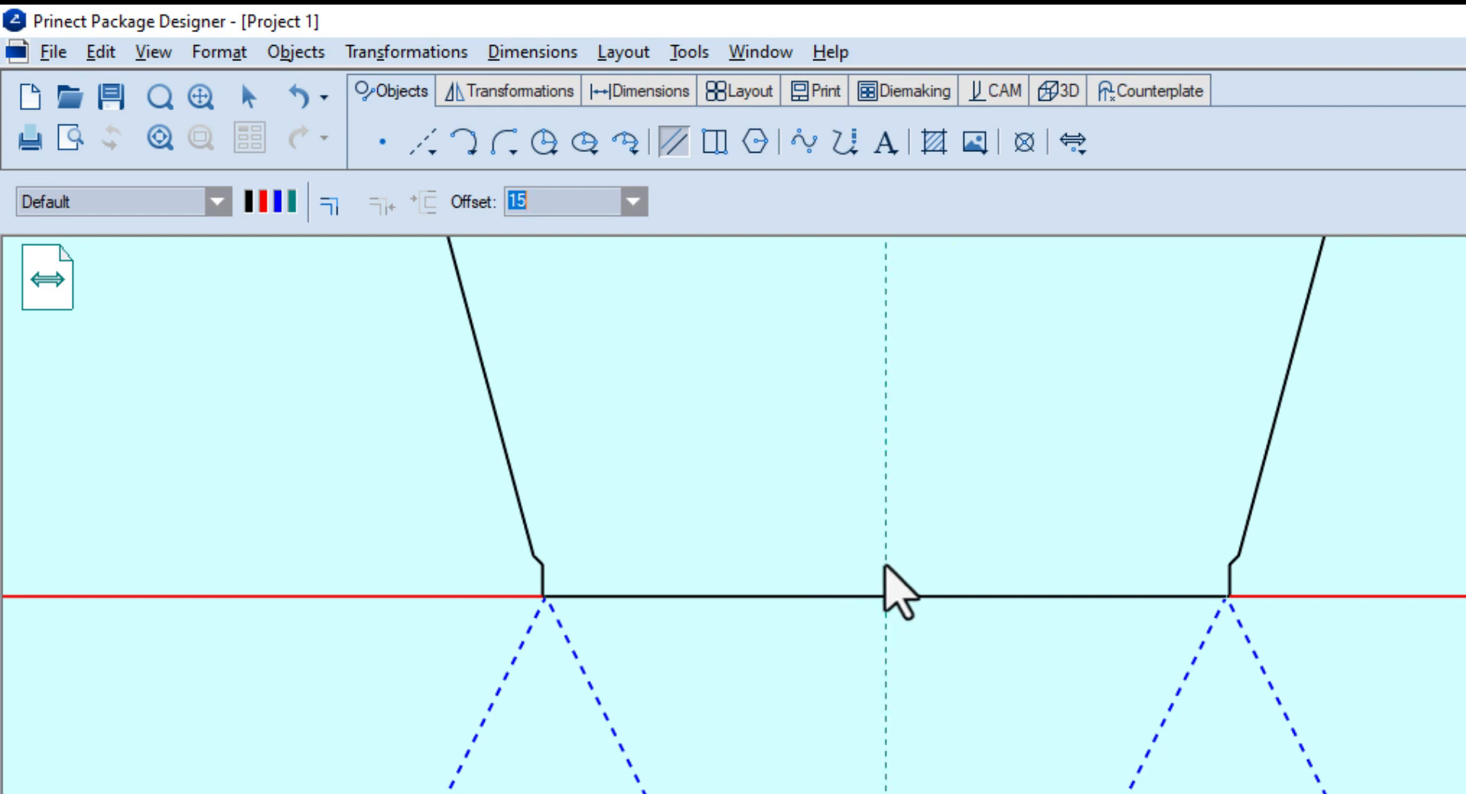
left_click(884, 569)
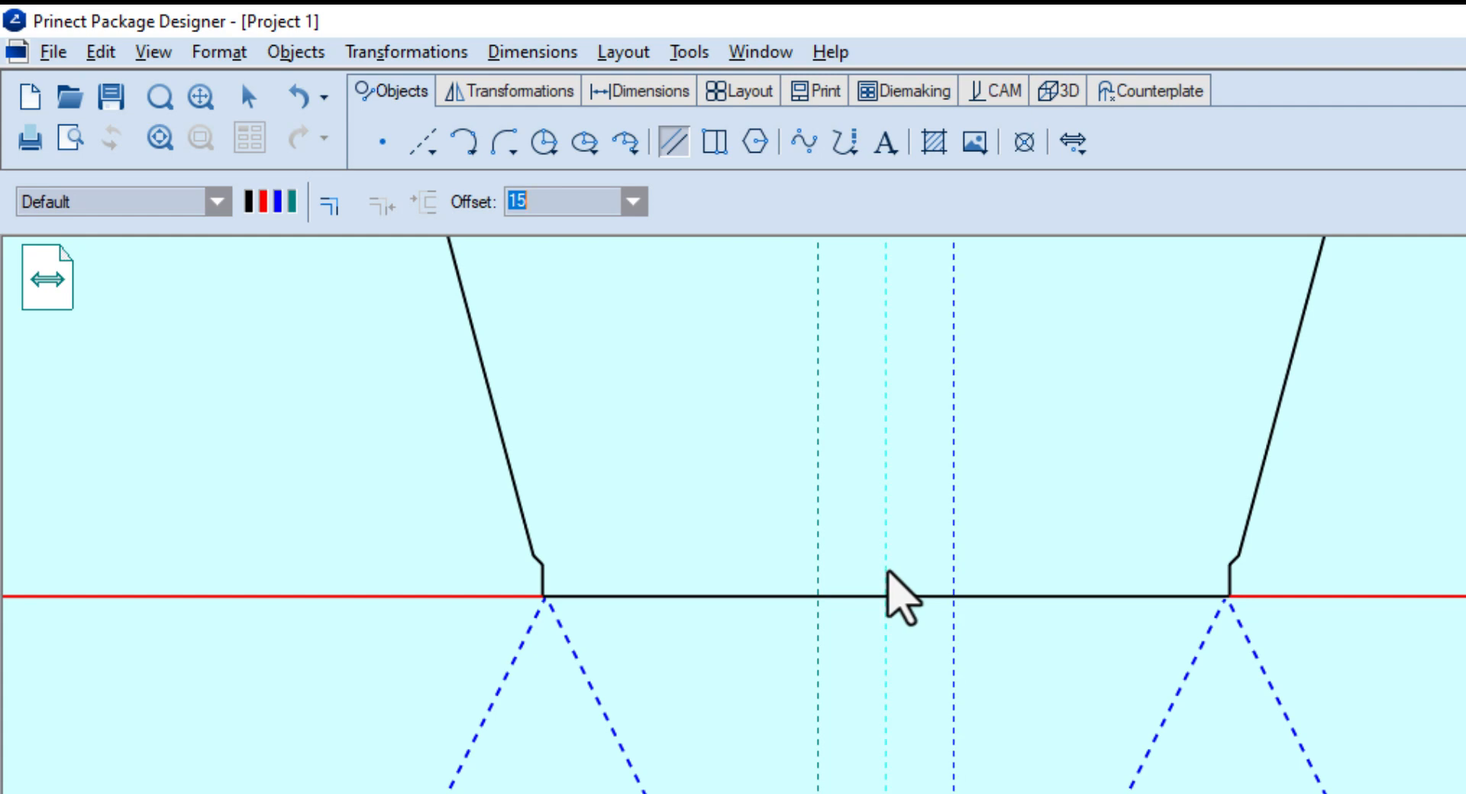
left_click(887, 573)
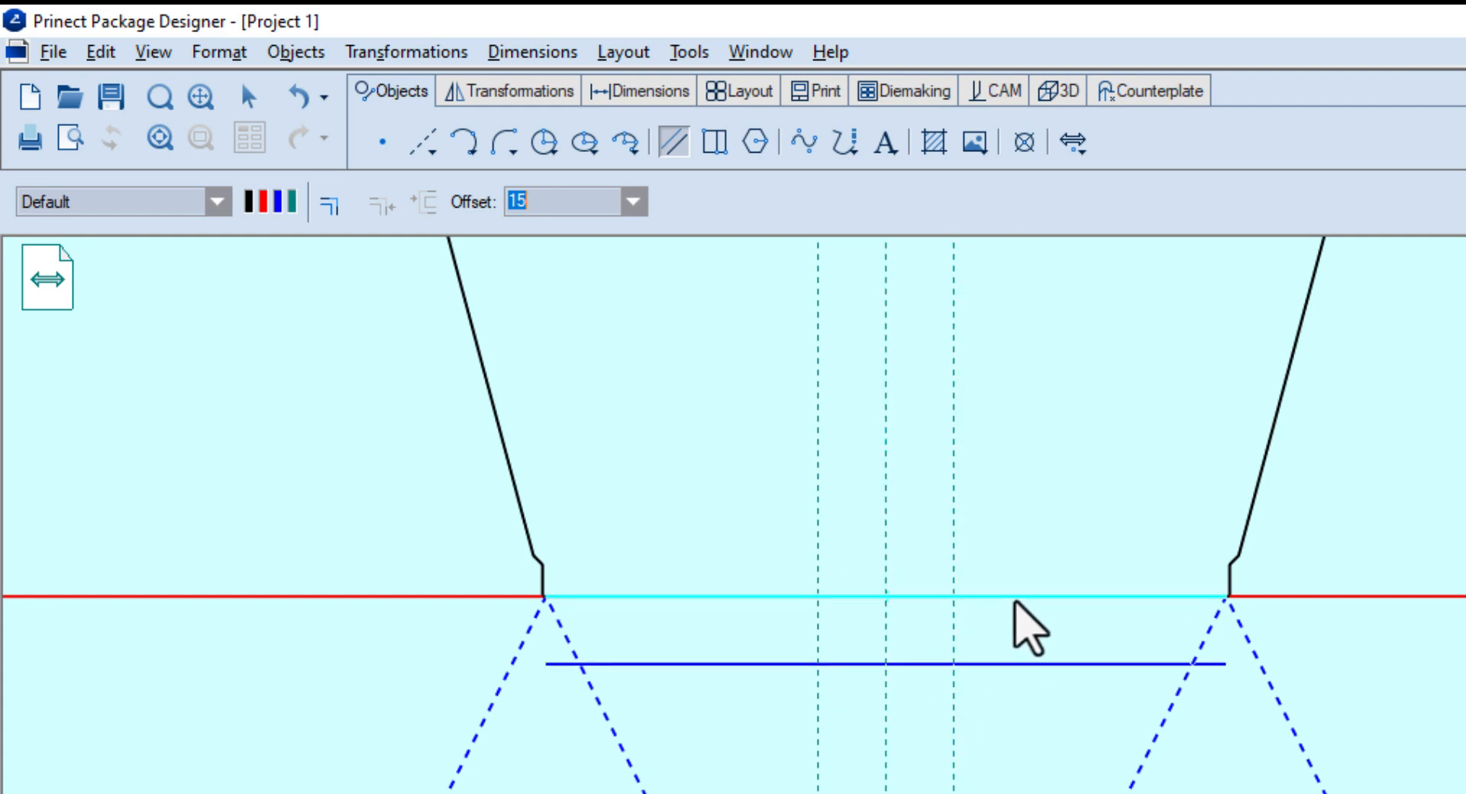
left_click(1015, 601)
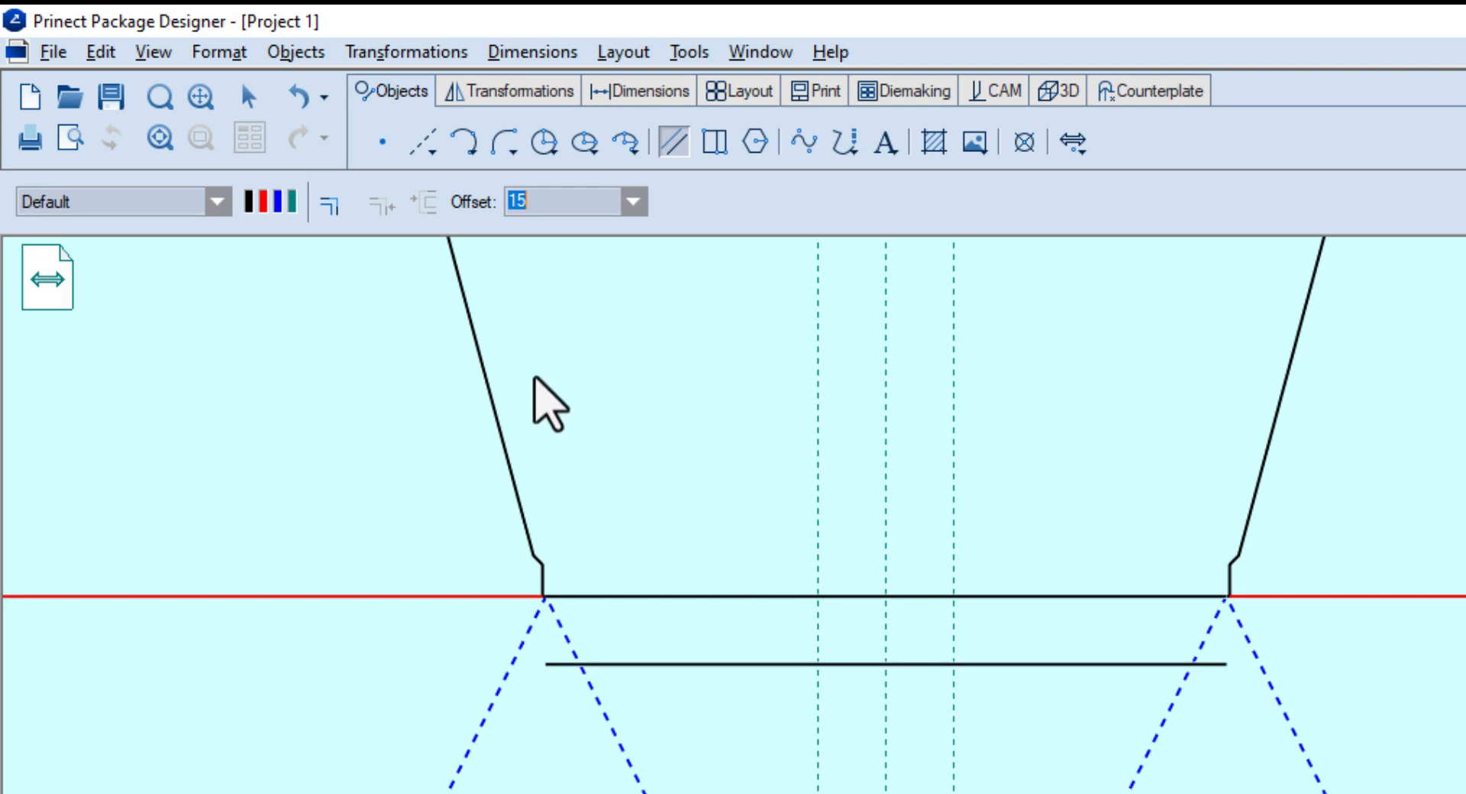
- Draw a V of two cutting lines, 15 deep, from the outer axes on the body's upper edge to the middle axis on the offset line
left_click(424, 142)
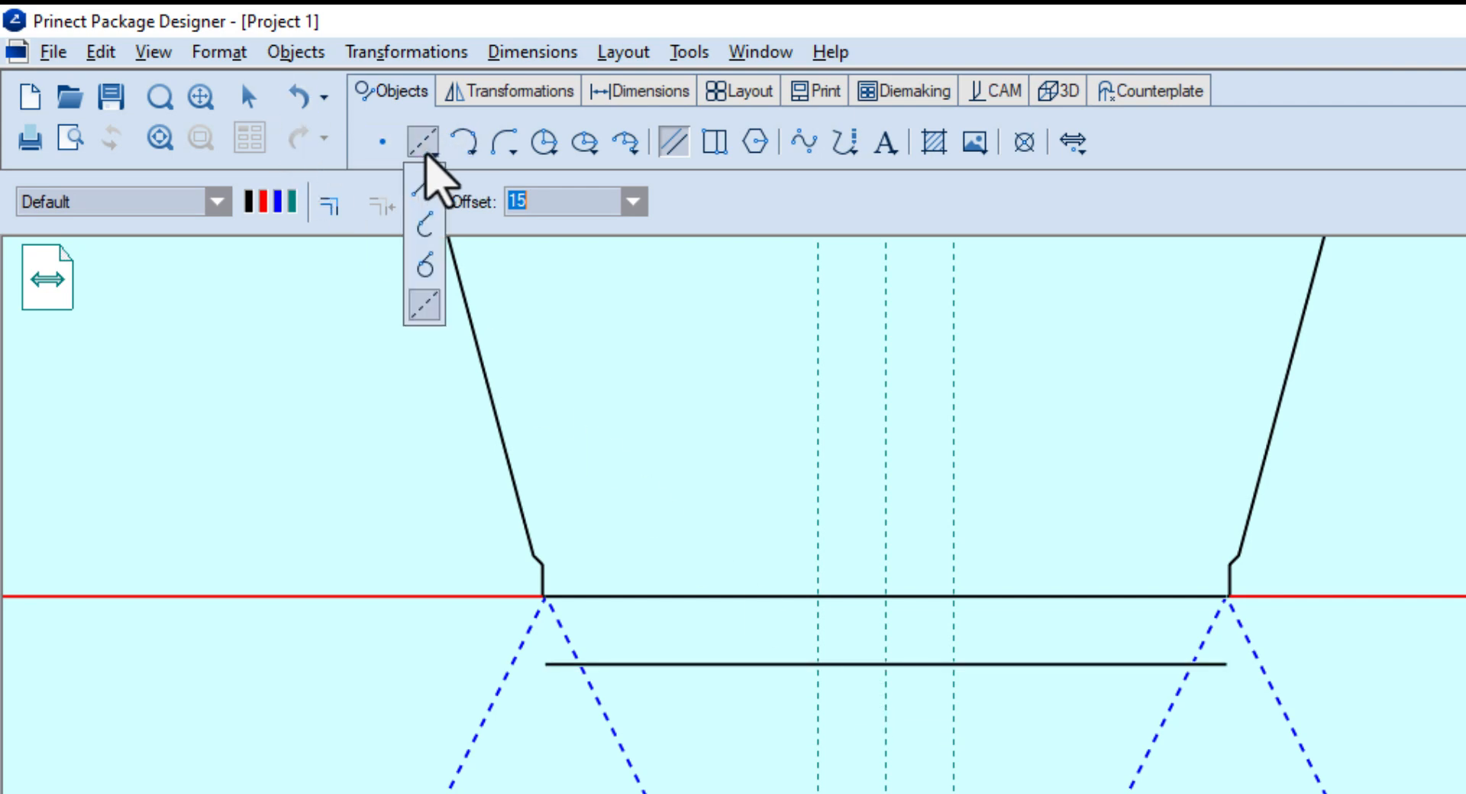
left_click(439, 189)
scroll(845, 621, "up", 3)
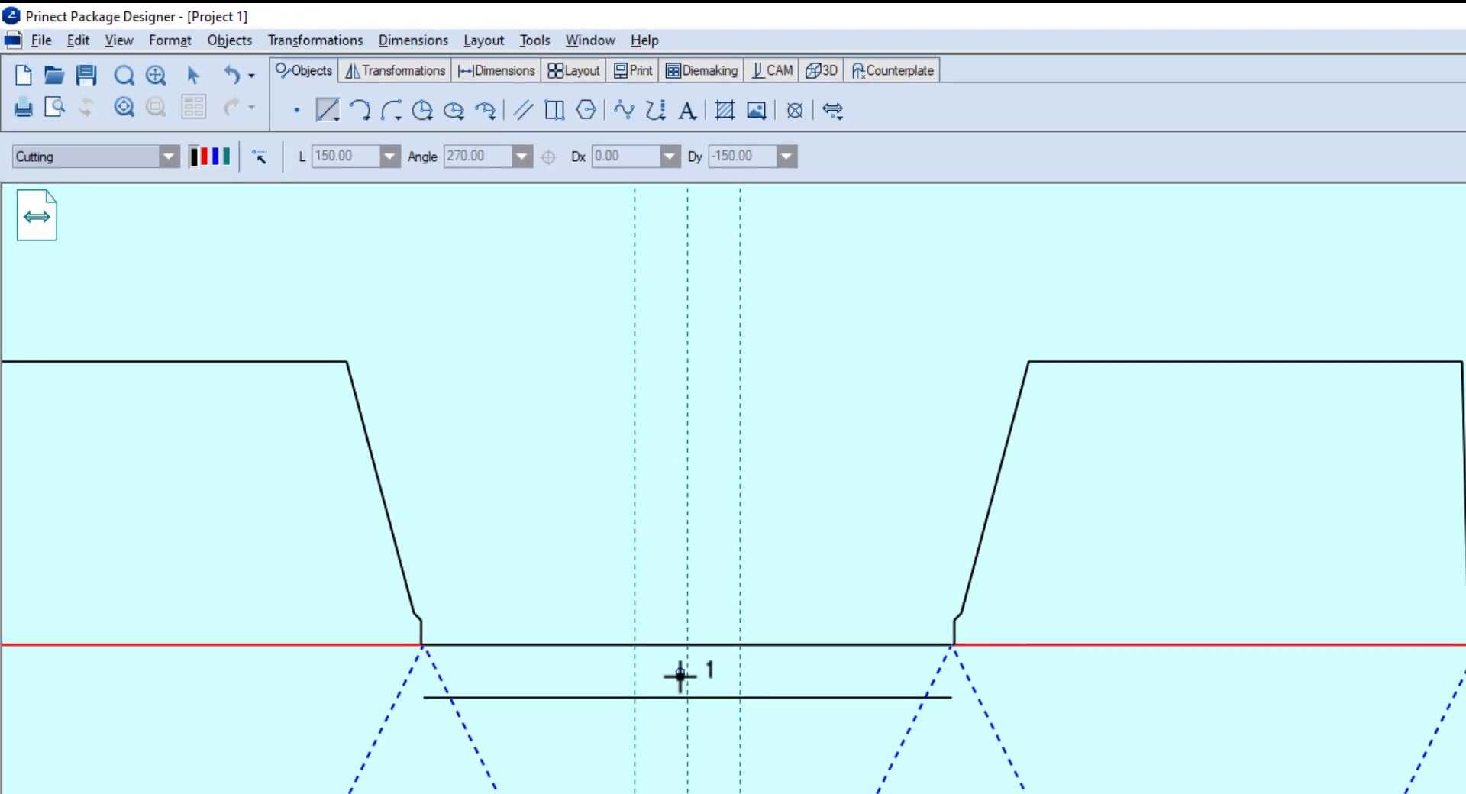
scroll(680, 676, "up", 5)
middle_click_drag(680, 682, 589, 507)
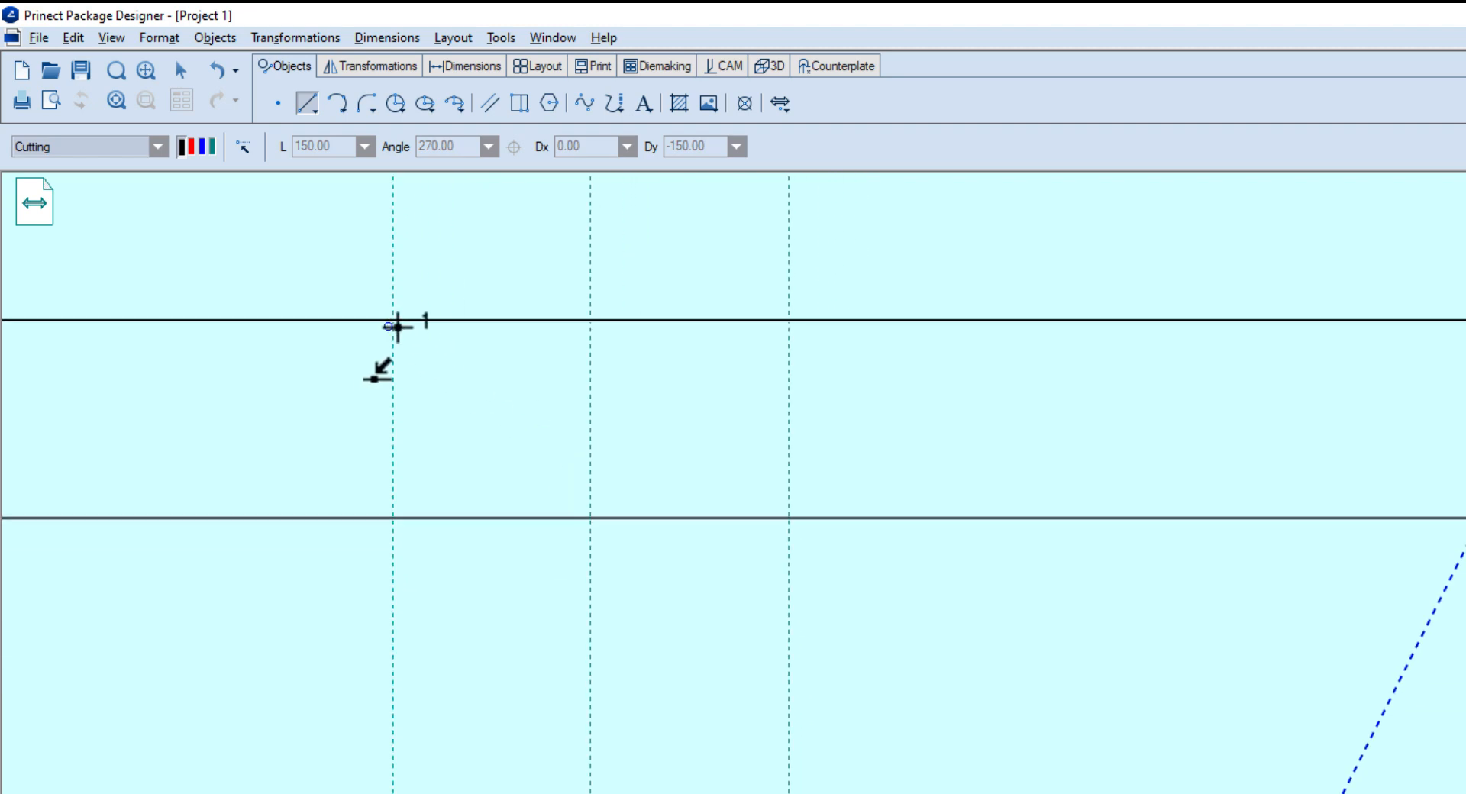
left_click(394, 321)
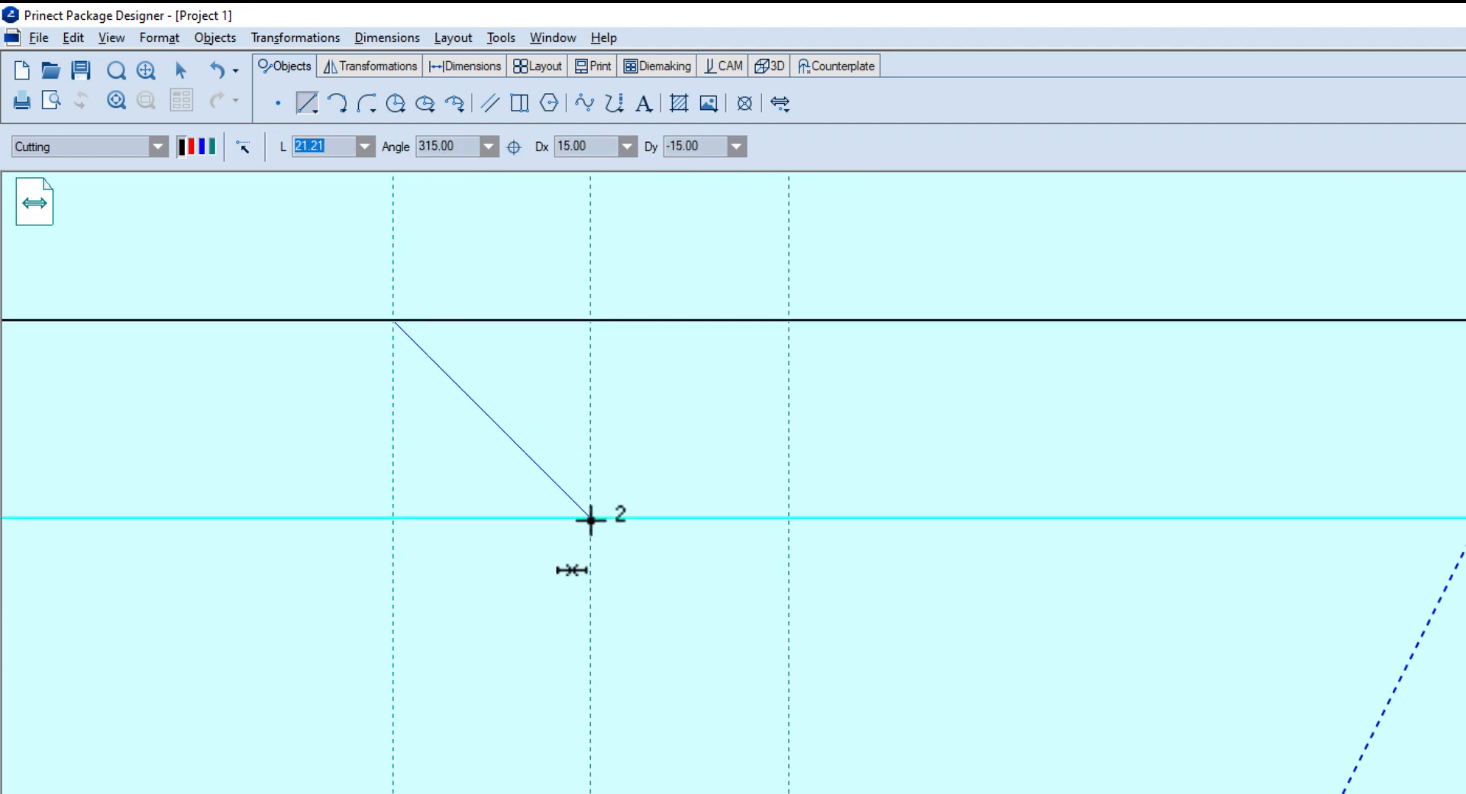
left_click(590, 517)
left_click(789, 320)
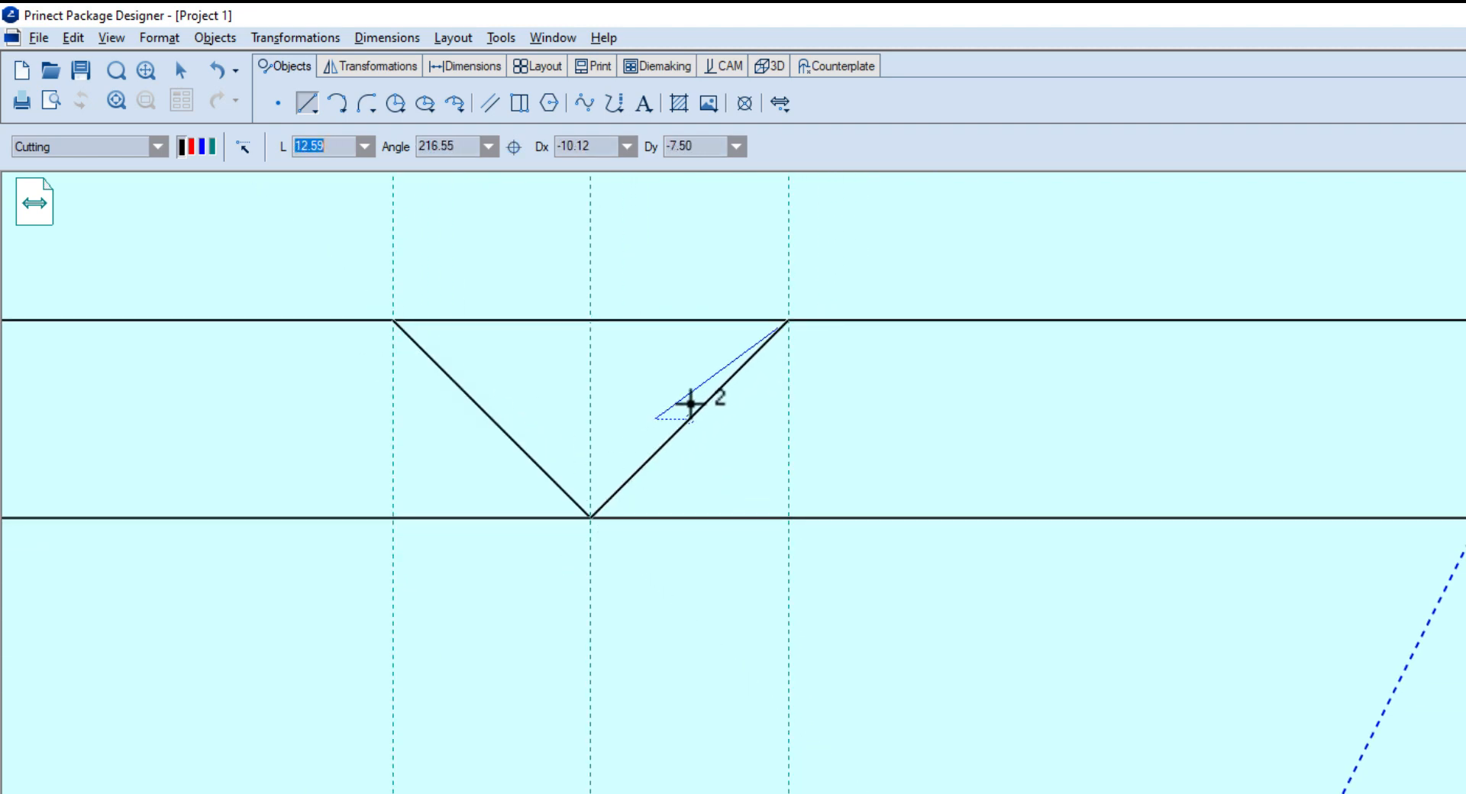
key("Escape")
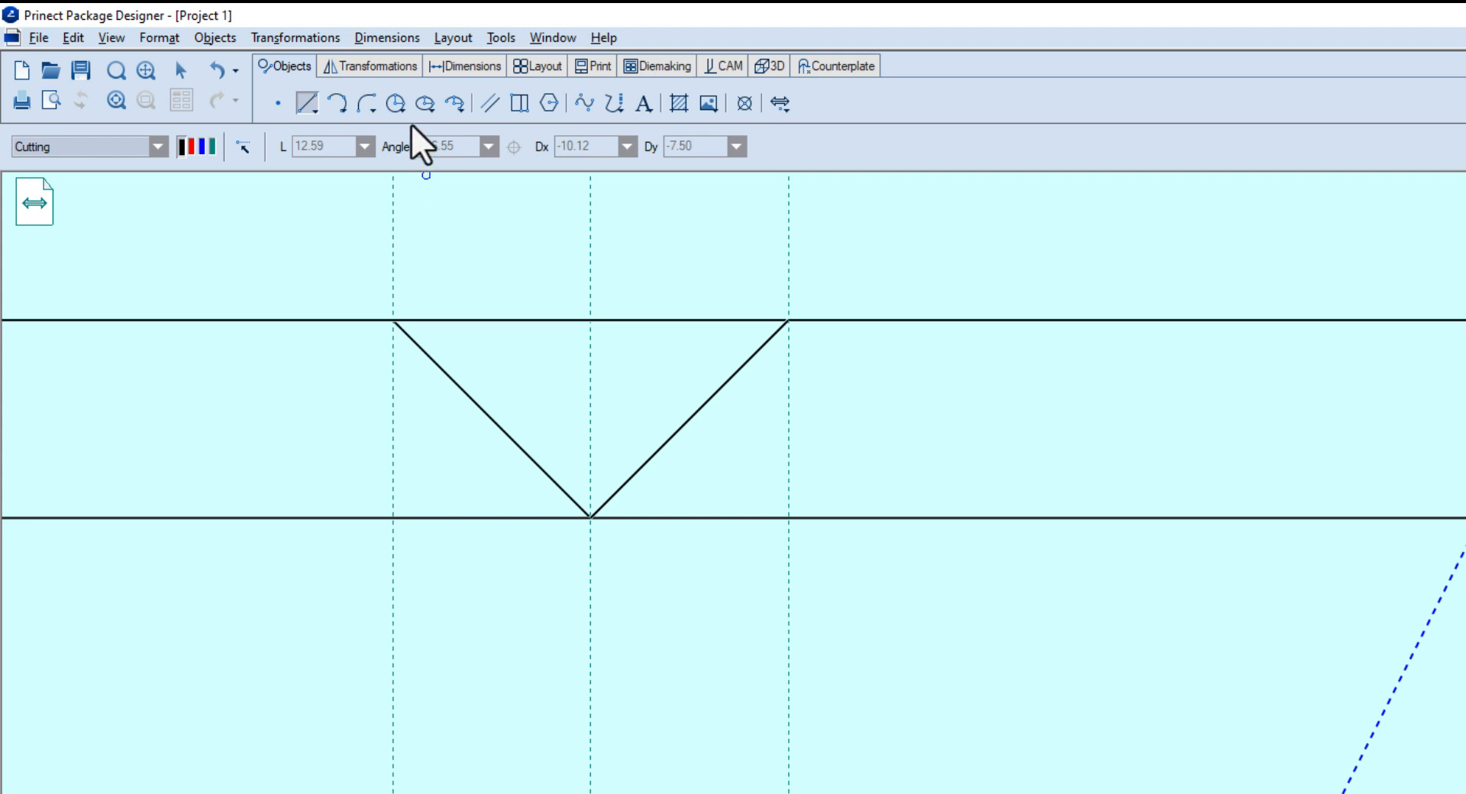
- Trim away the body's upper cut edge between the two ends of the V notch
left_click(394, 67)
left_click(489, 103)
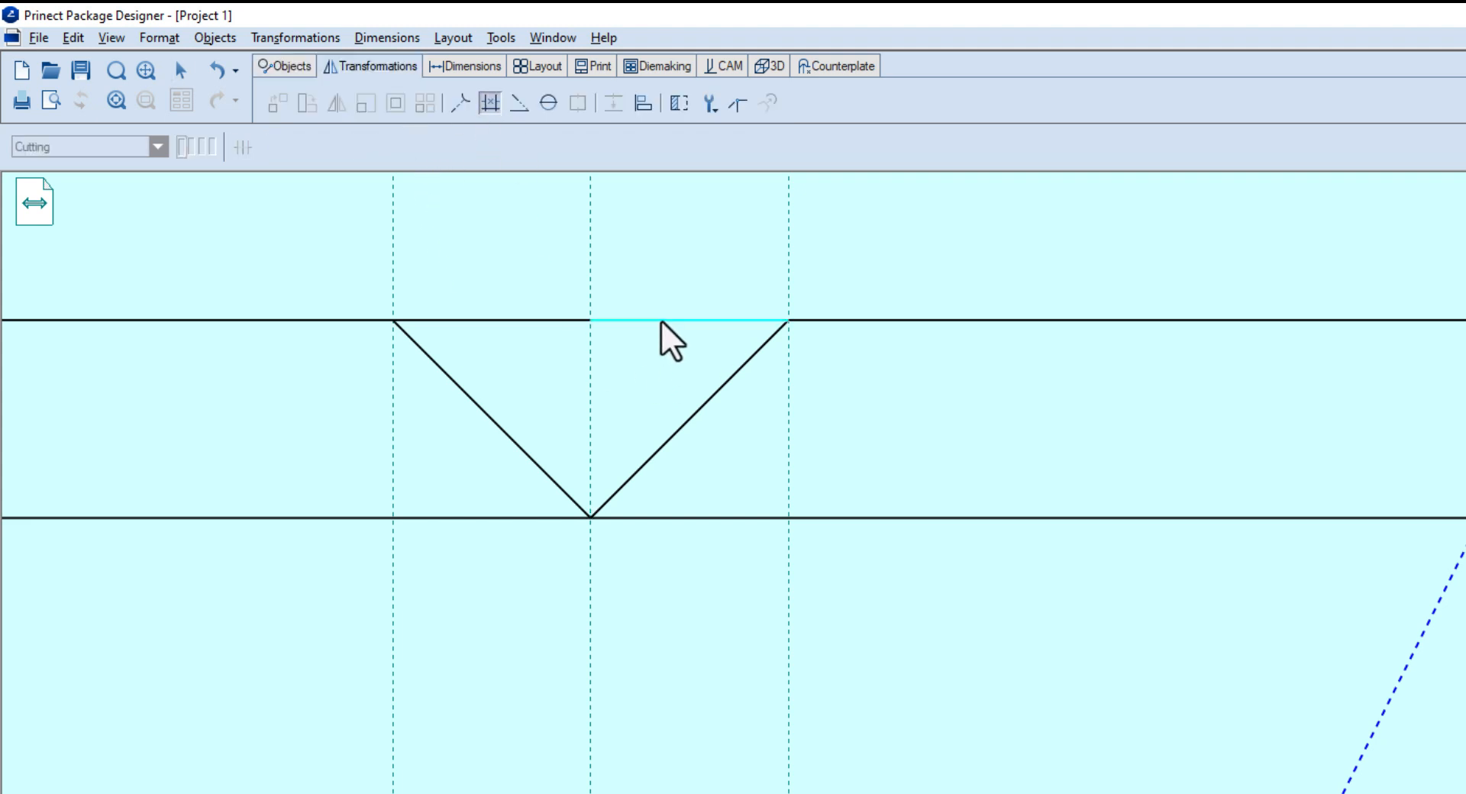
left_click(663, 327)
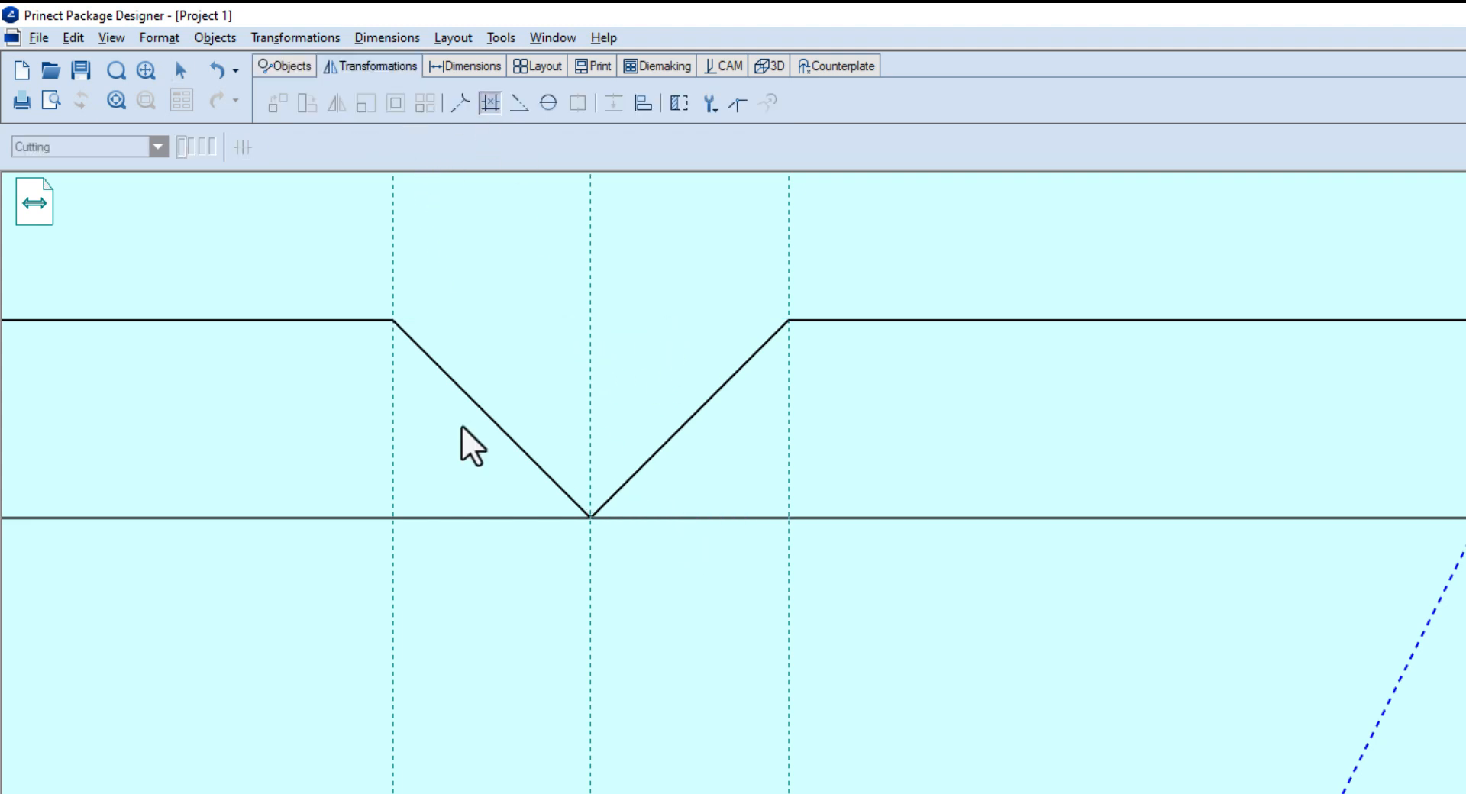
- Delete the offset cut line below the upper edge and the three vertical construction axes around the notch
left_click(181, 71)
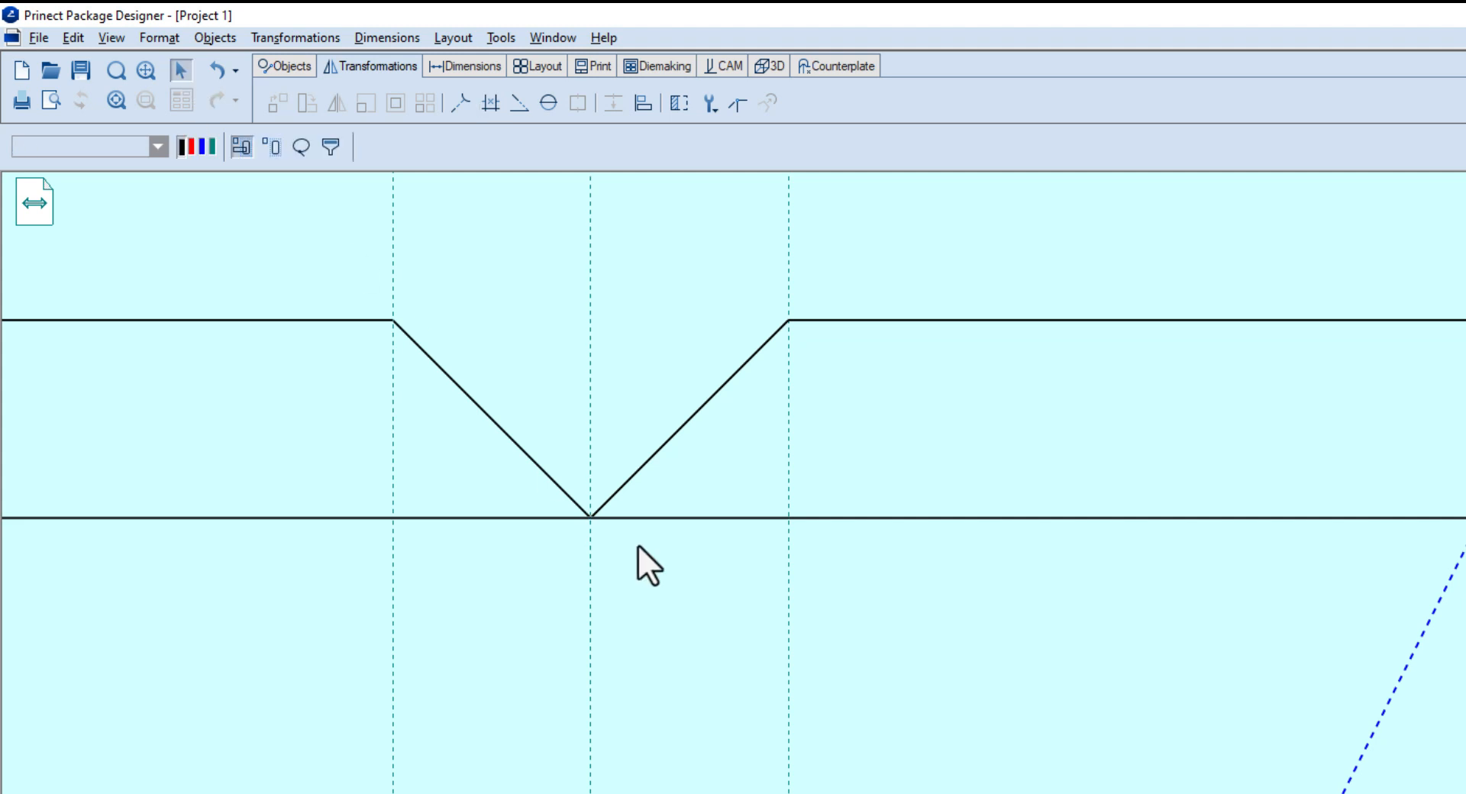
left_click(649, 520)
key("Delete")
left_click(590, 612)
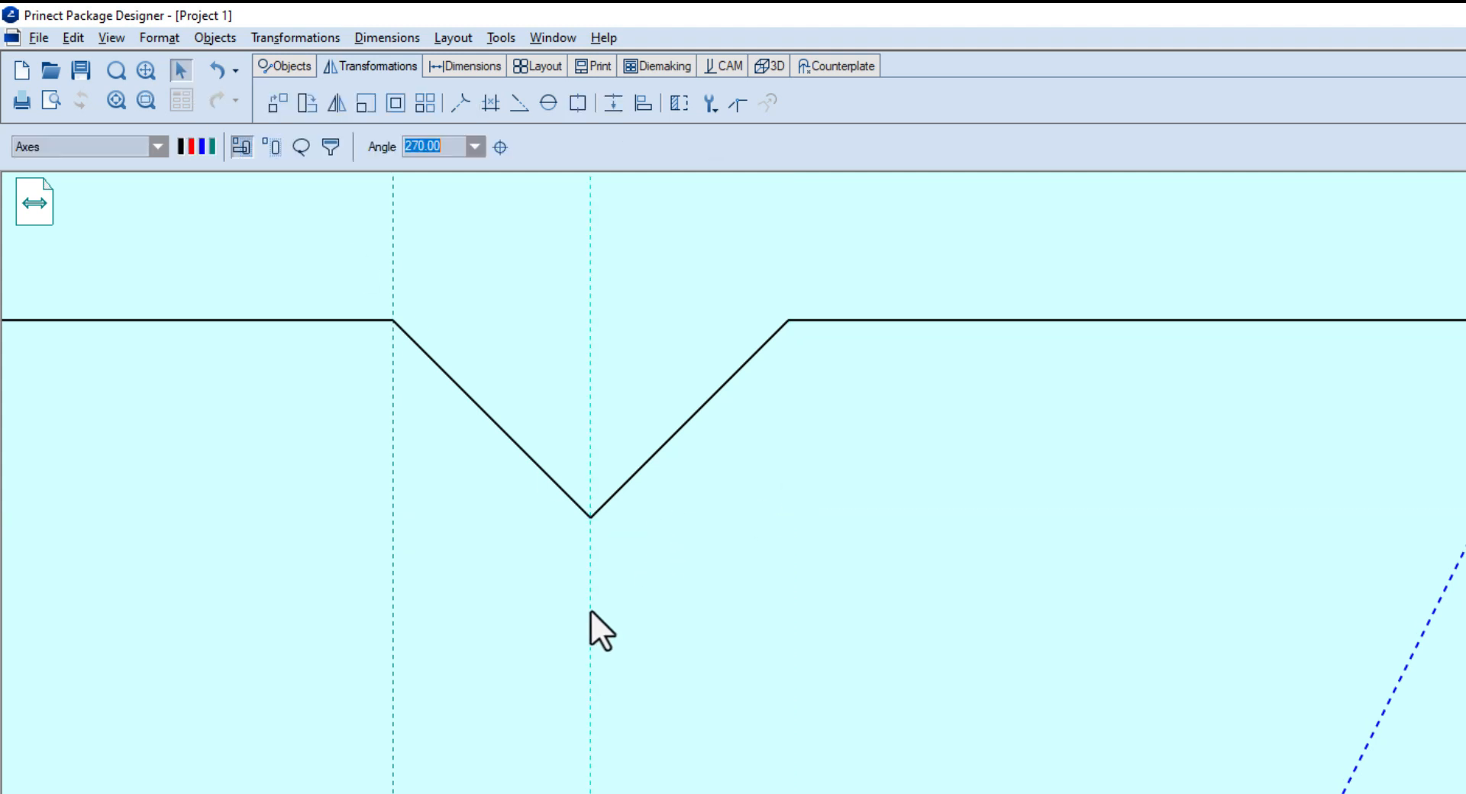
key("Delete")
left_click(576, 504)
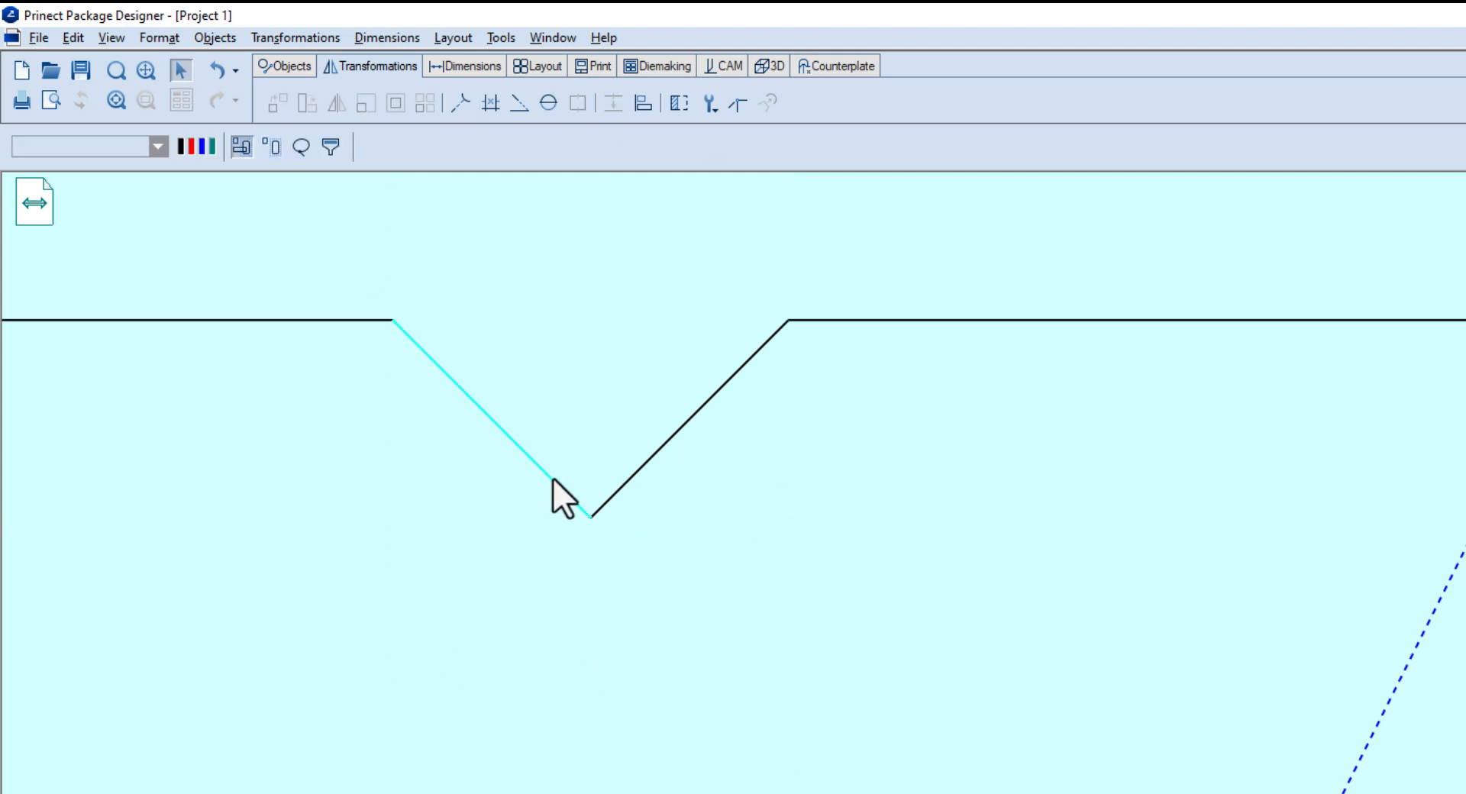
- Round the notch's bottom corner and both its upper corners with radius 6
left_click(287, 66)
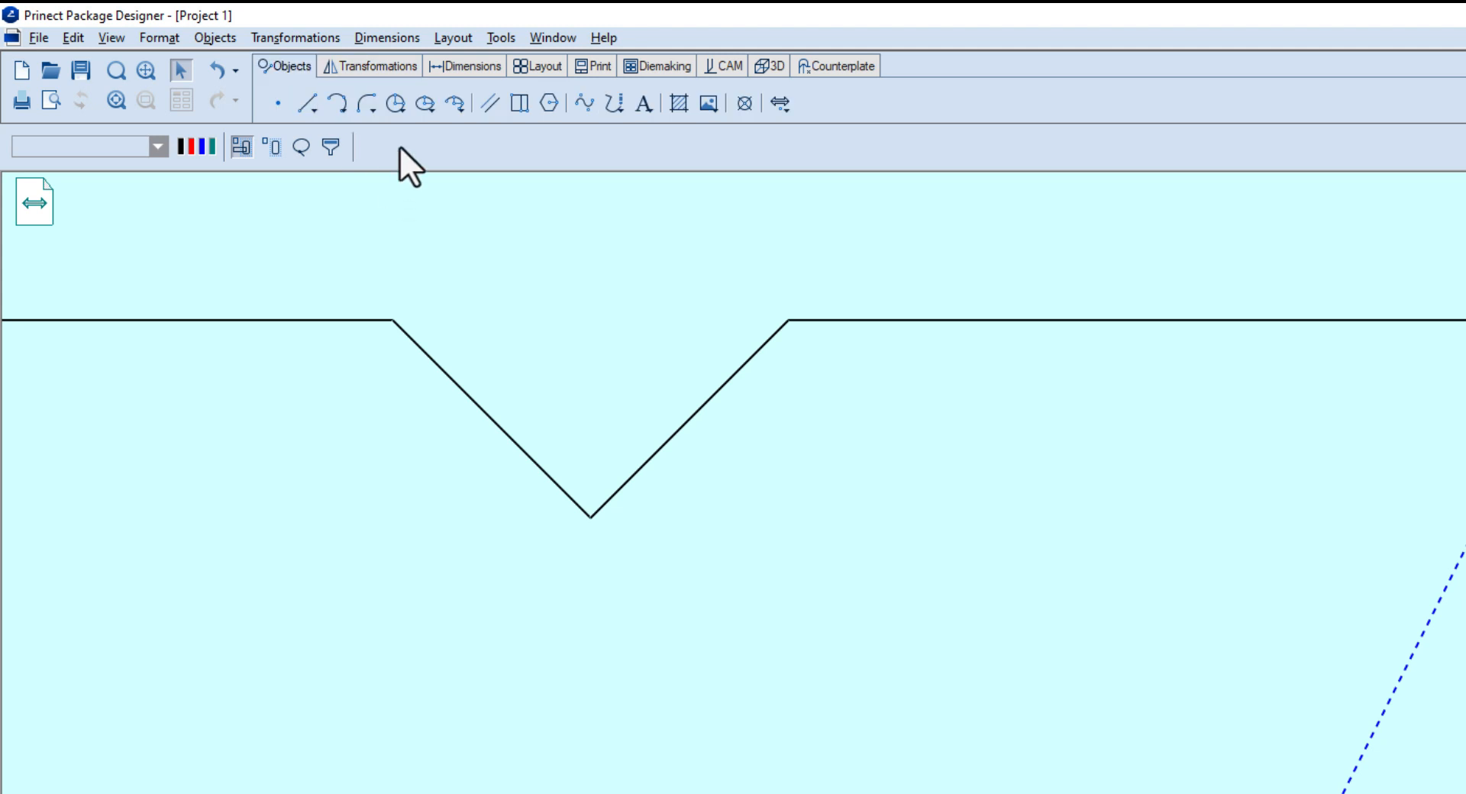
left_click(363, 108)
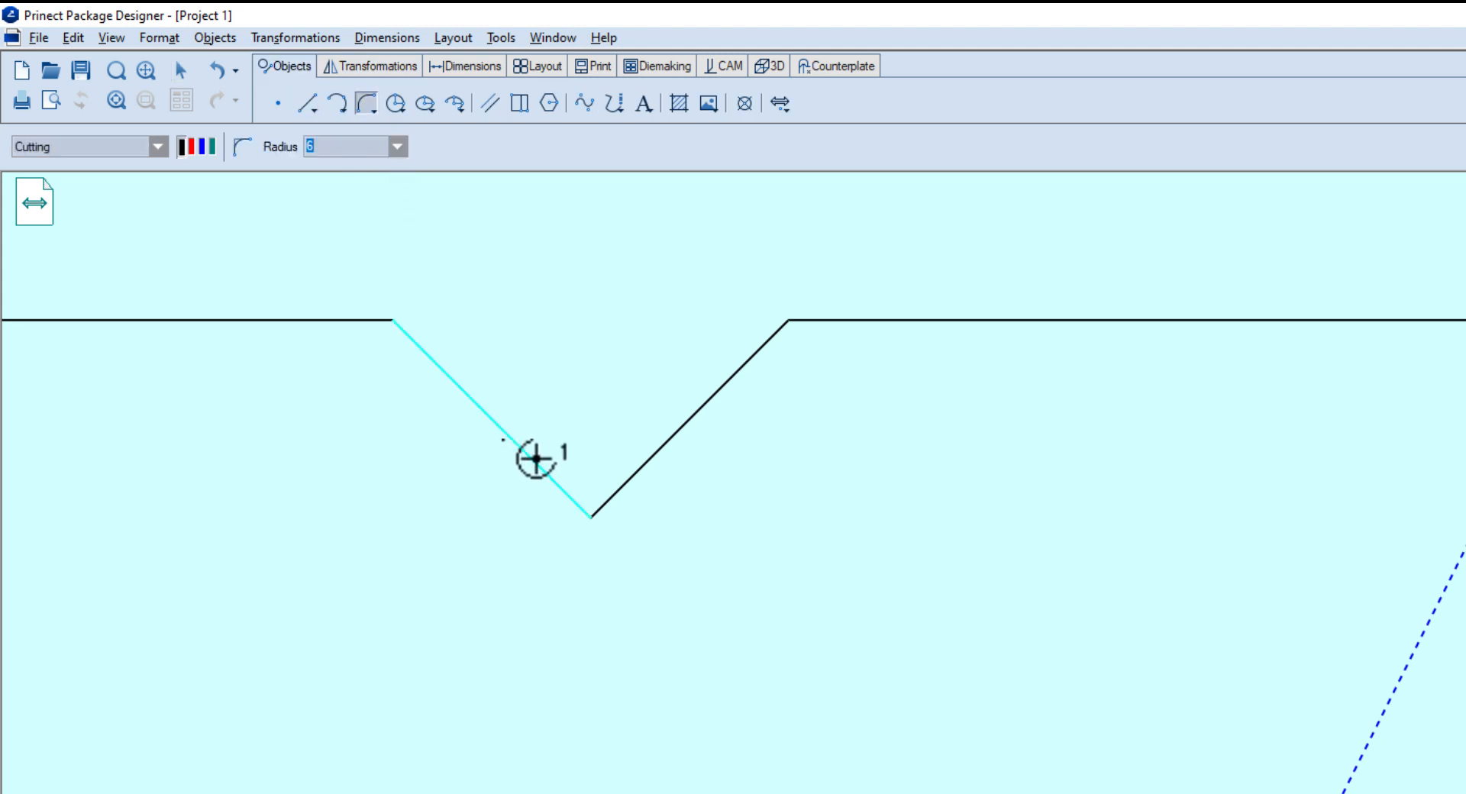
left_click(537, 461)
left_click(648, 463)
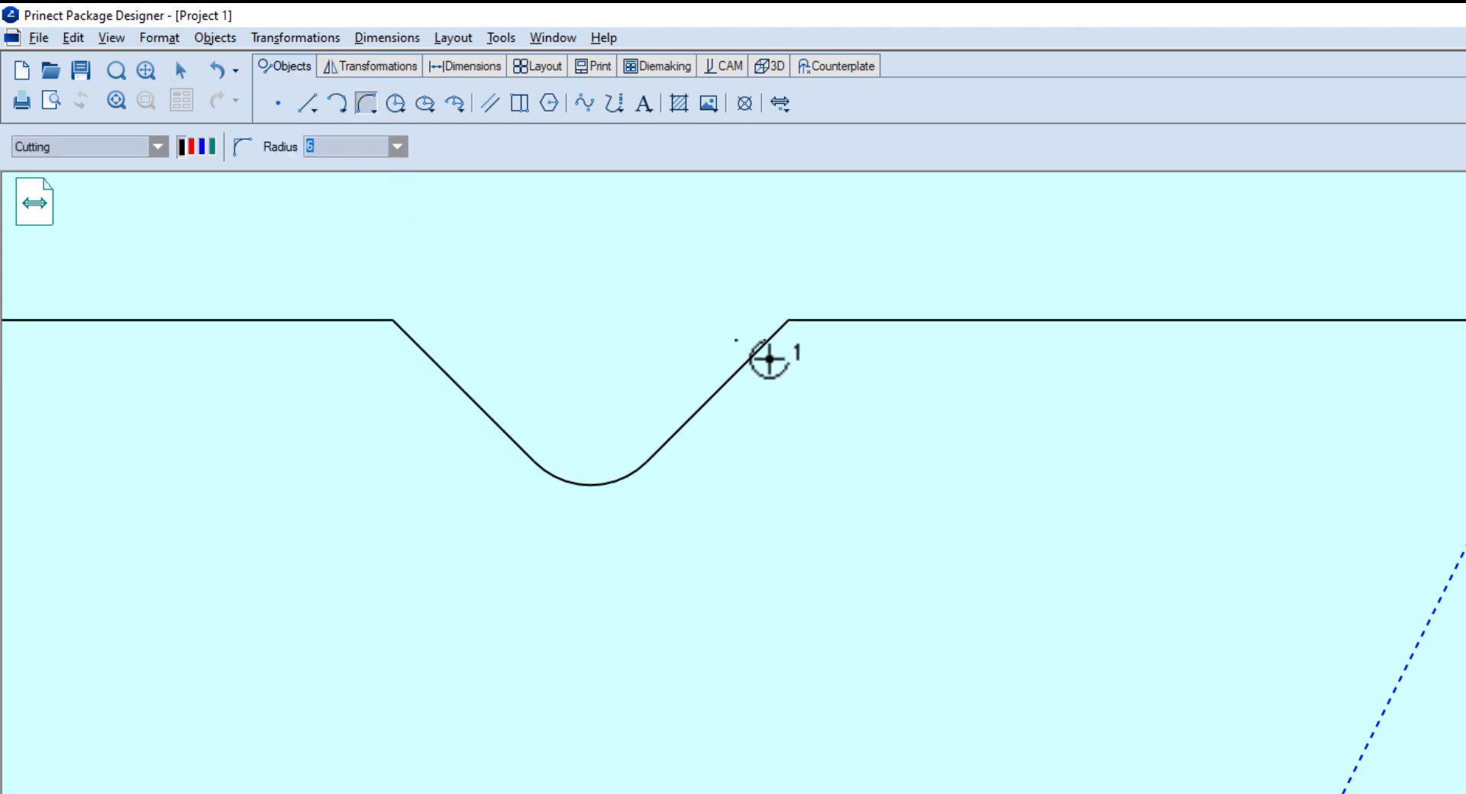
left_click(830, 322)
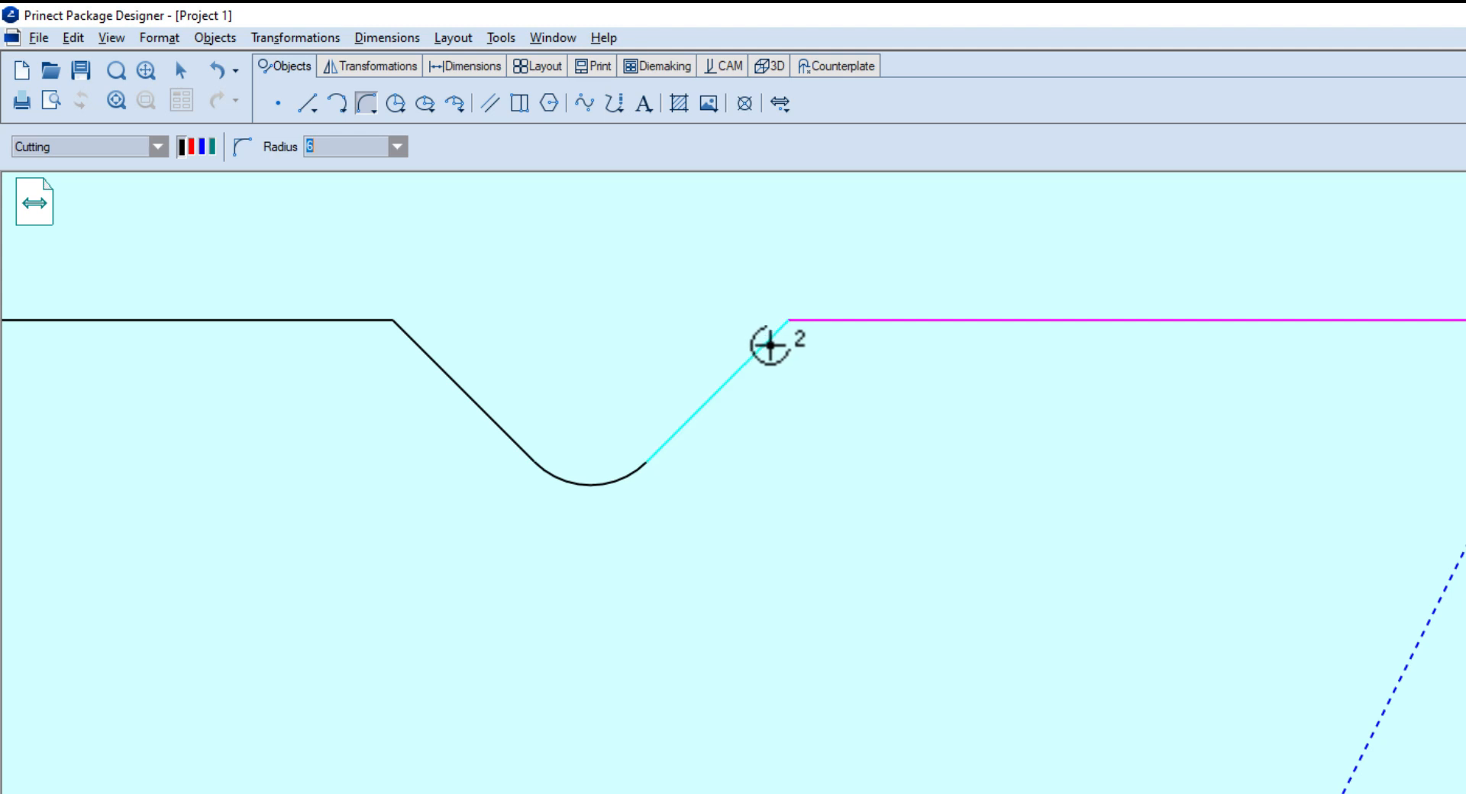
left_click(760, 350)
left_click(359, 321)
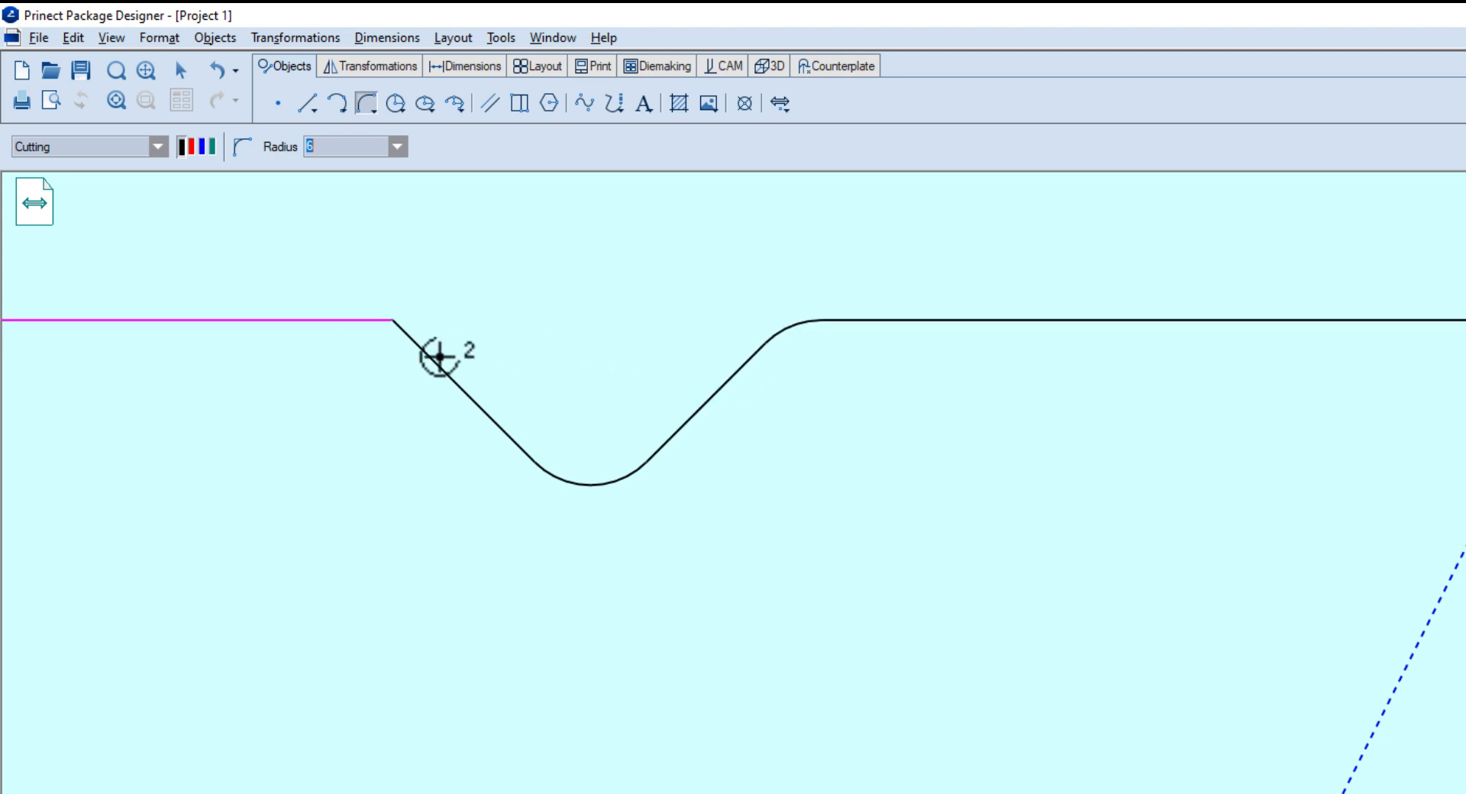
left_click(425, 352)
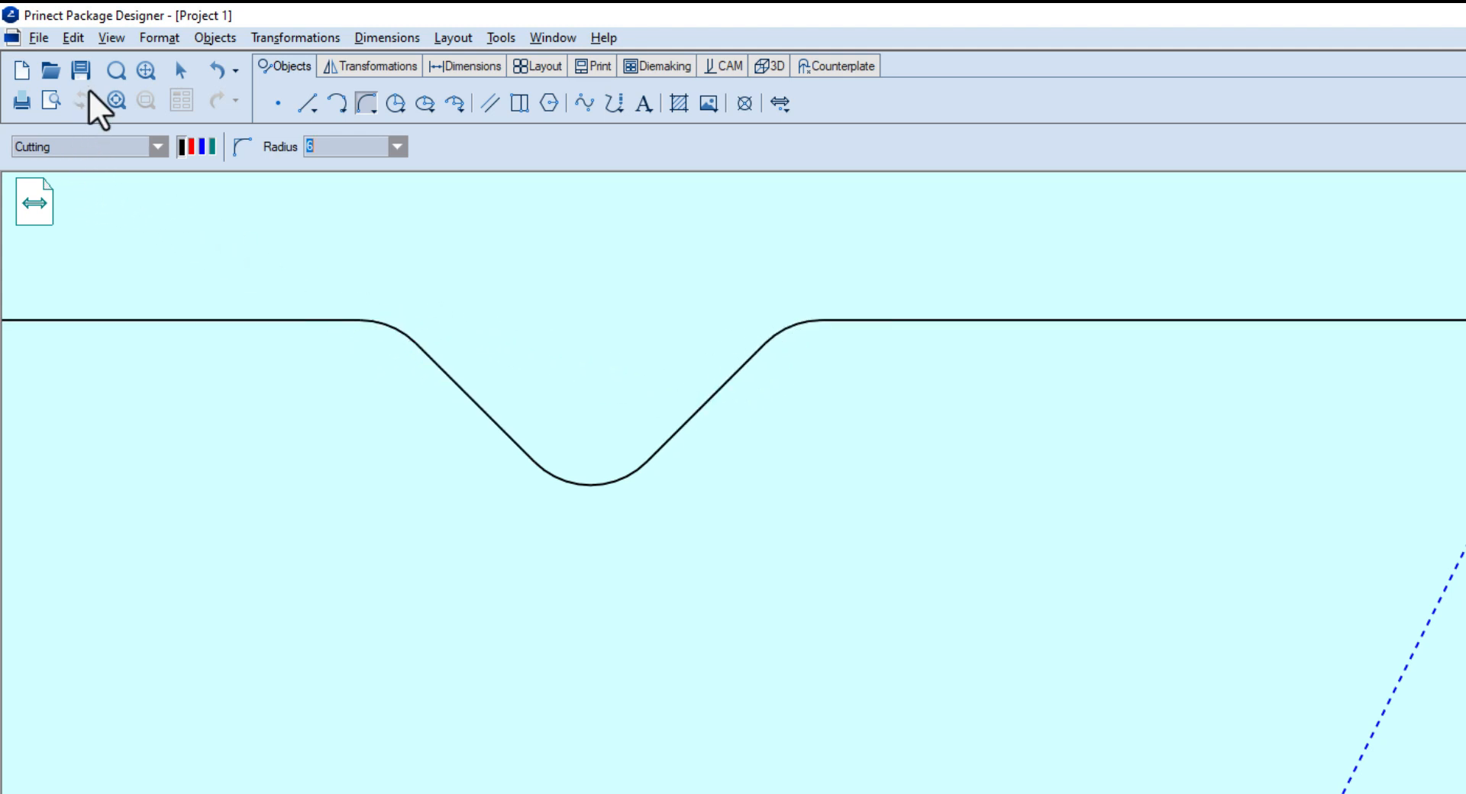
left_click(181, 71)
- Set the height parameter #TEH of the Tuck End Top 2 component on the lid panel to 17
scroll(690, 551, "down", 4)
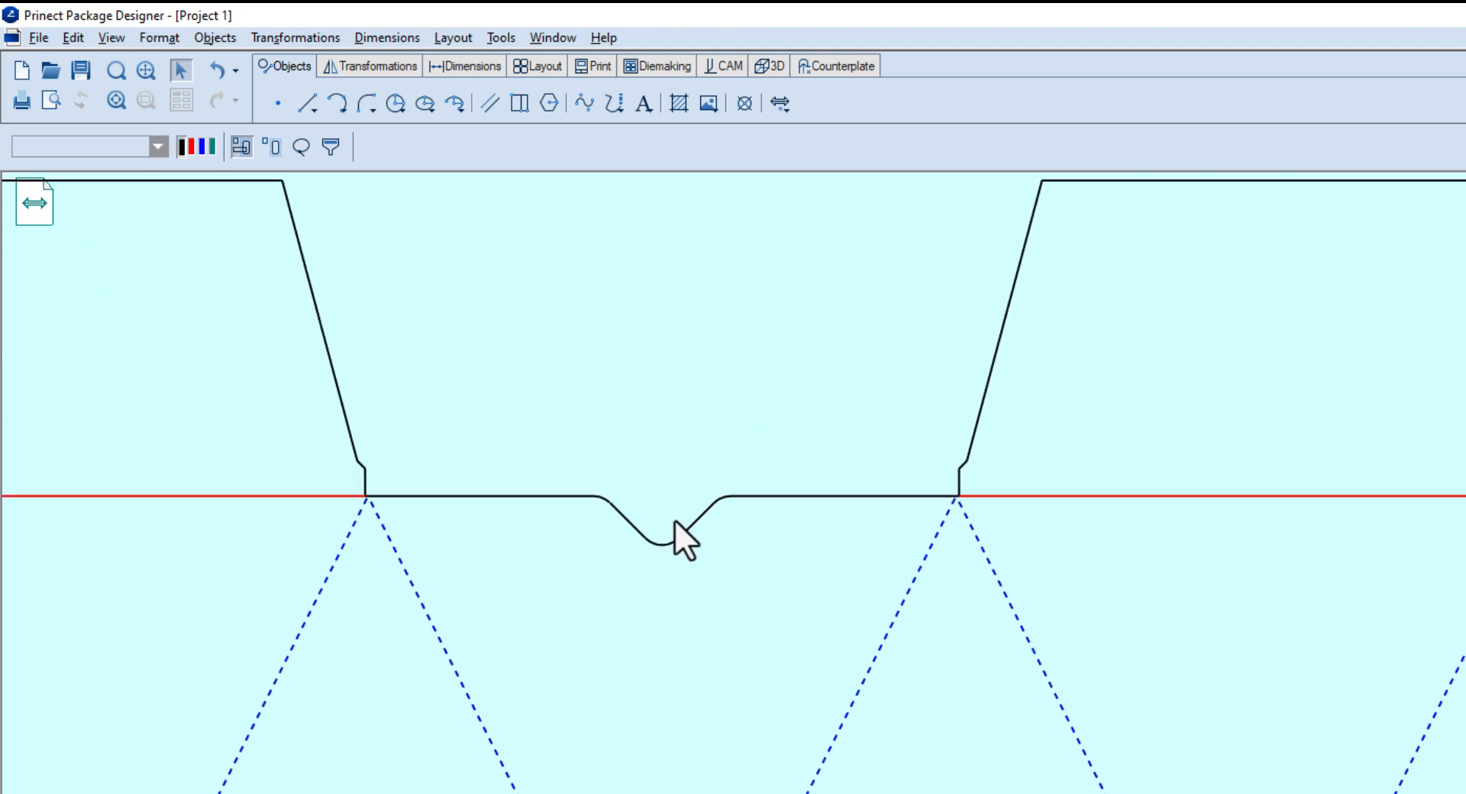
middle_click_drag(1043, 557, 557, 764)
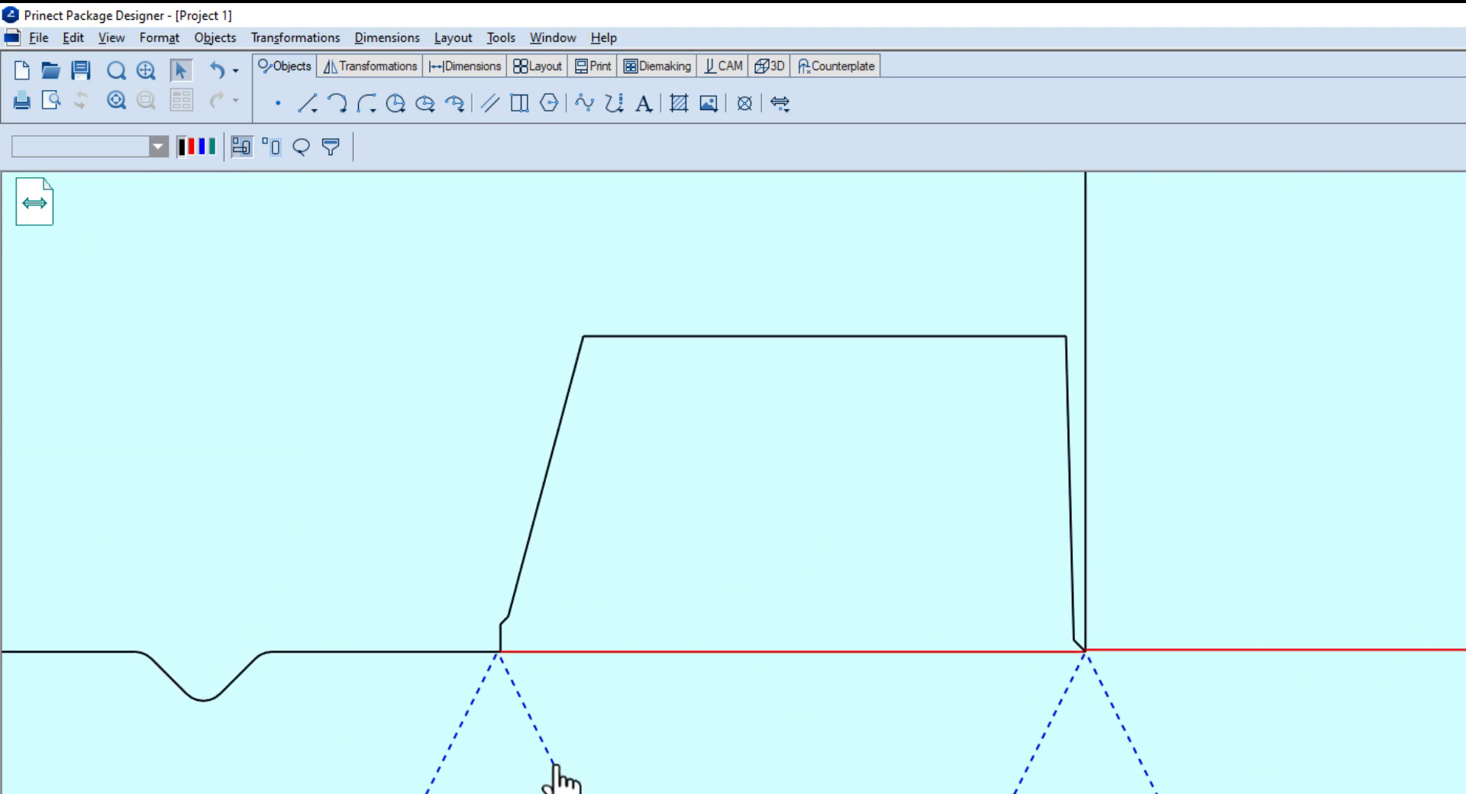
mouse_move(1252, 305)
middle_mouse_down()
mouse_move(854, 537)
mouse_move(786, 628)
middle_mouse_up()
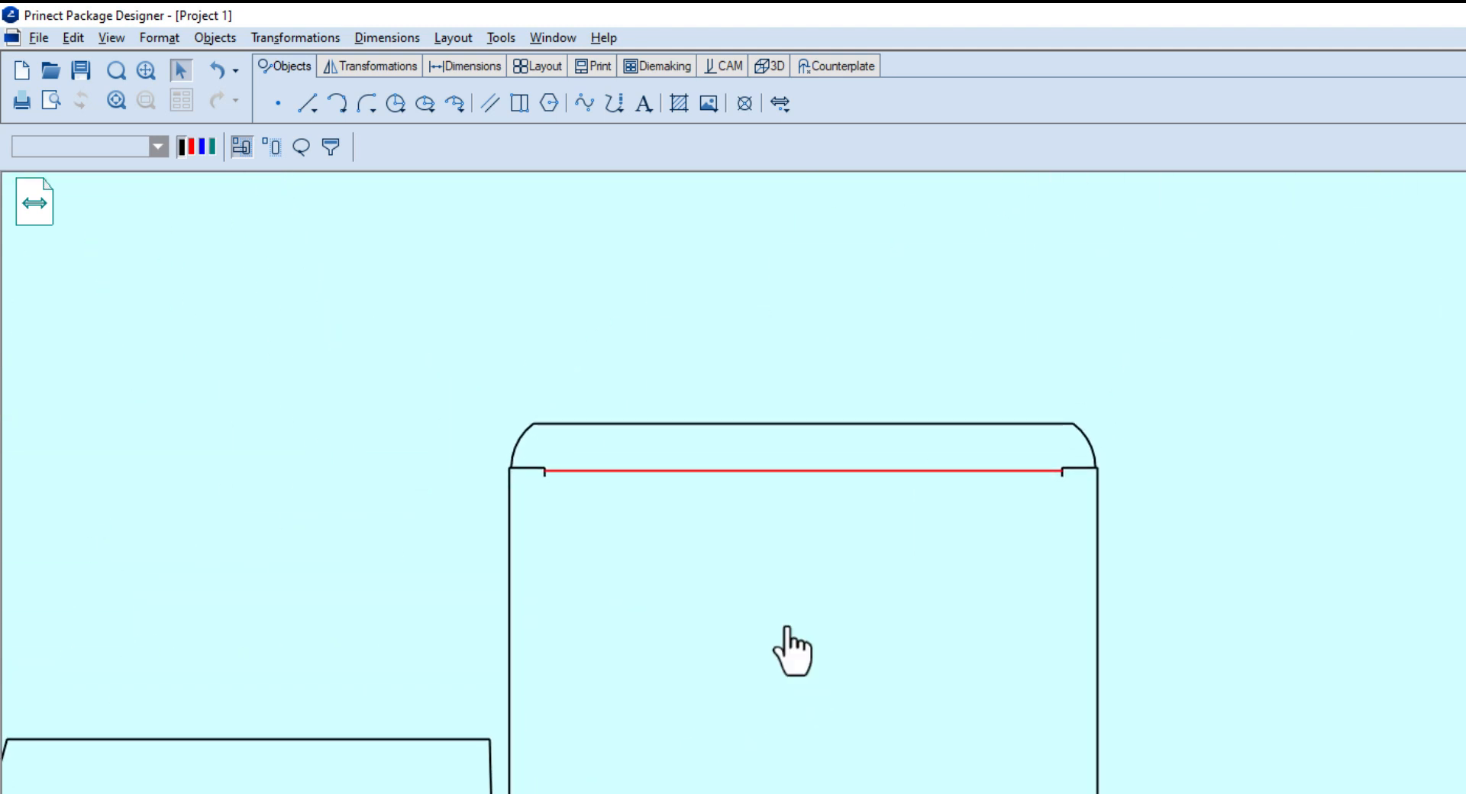
left_click(811, 429)
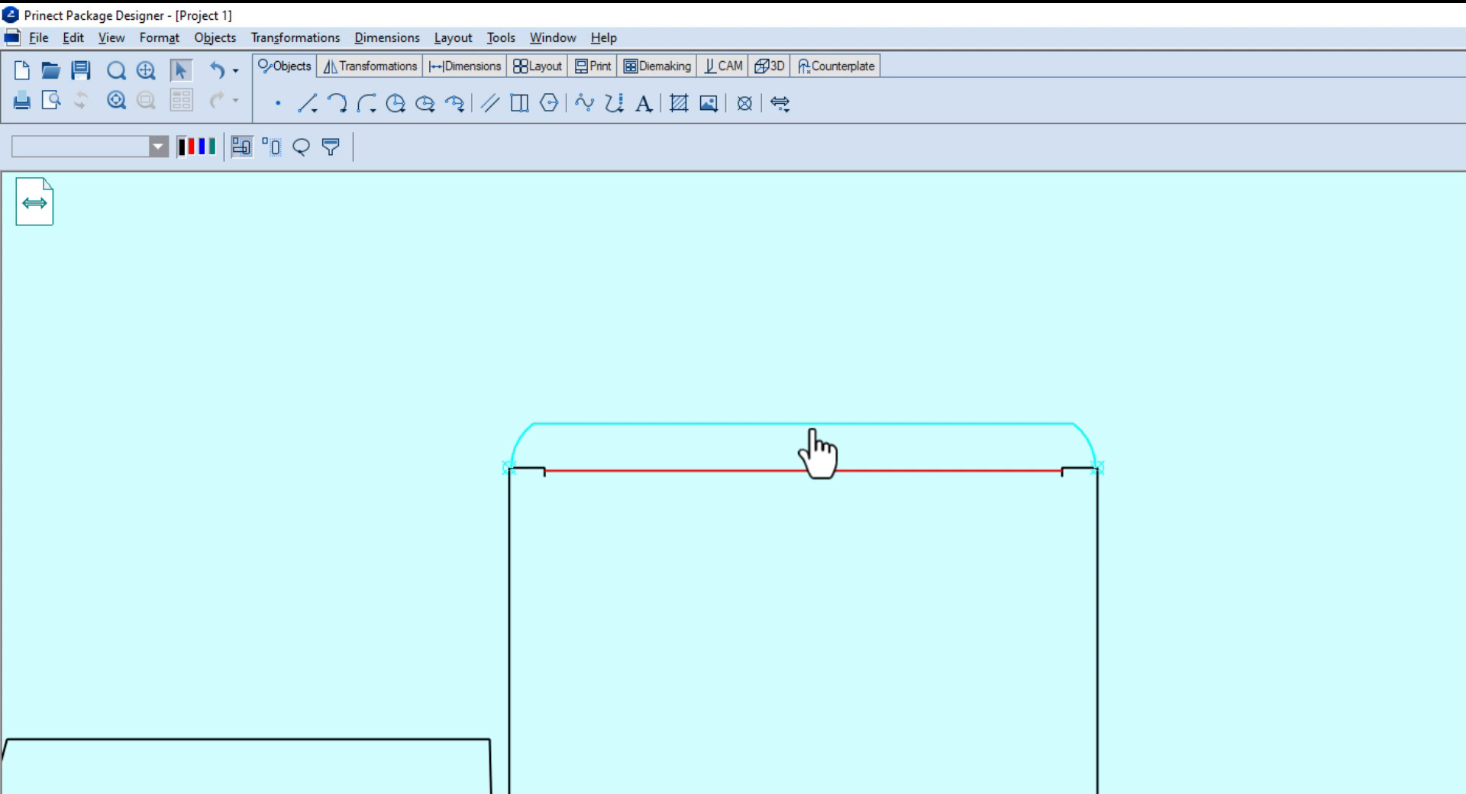
left_click(817, 451)
double_click(811, 433)
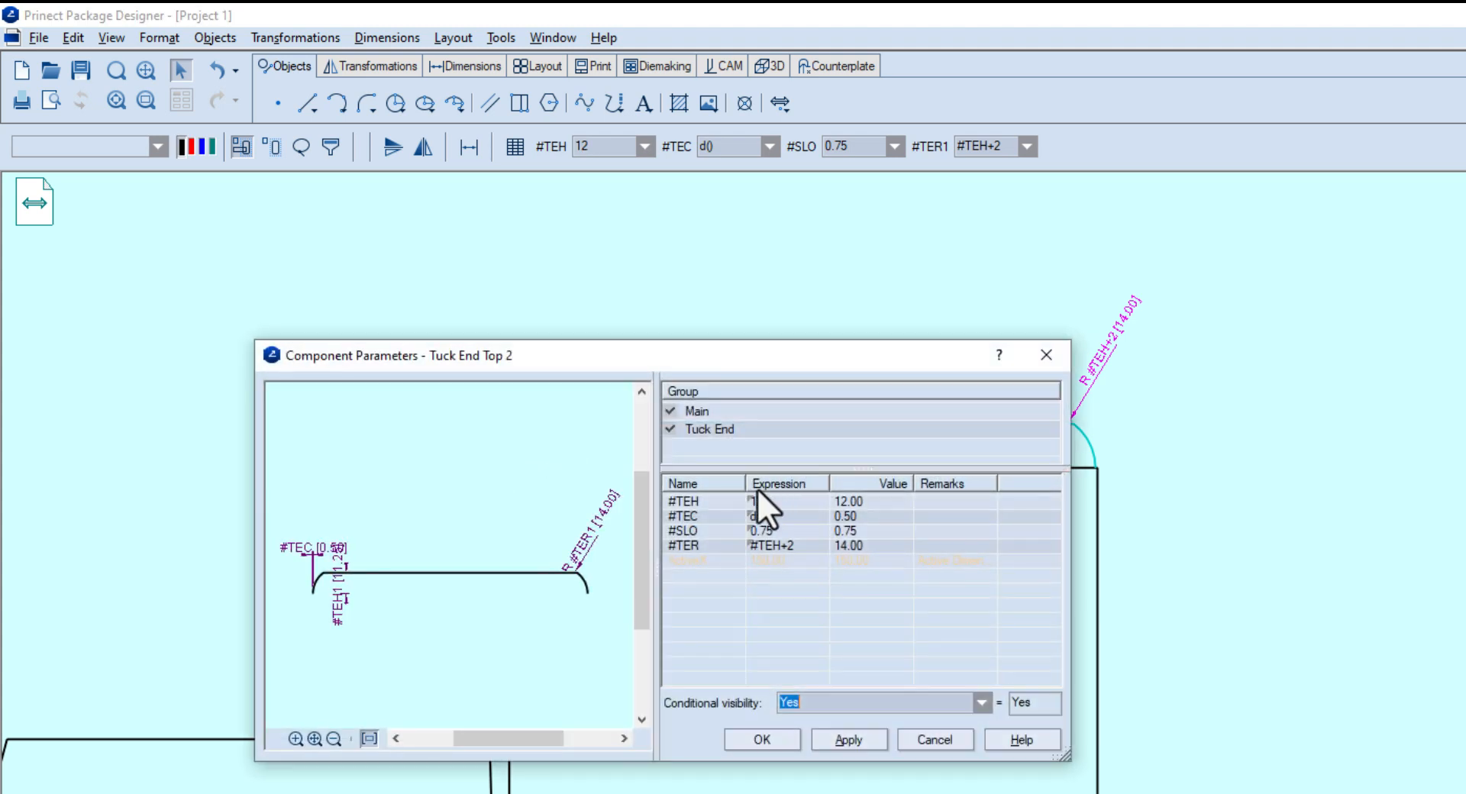
left_click_drag(666, 360, 963, 305)
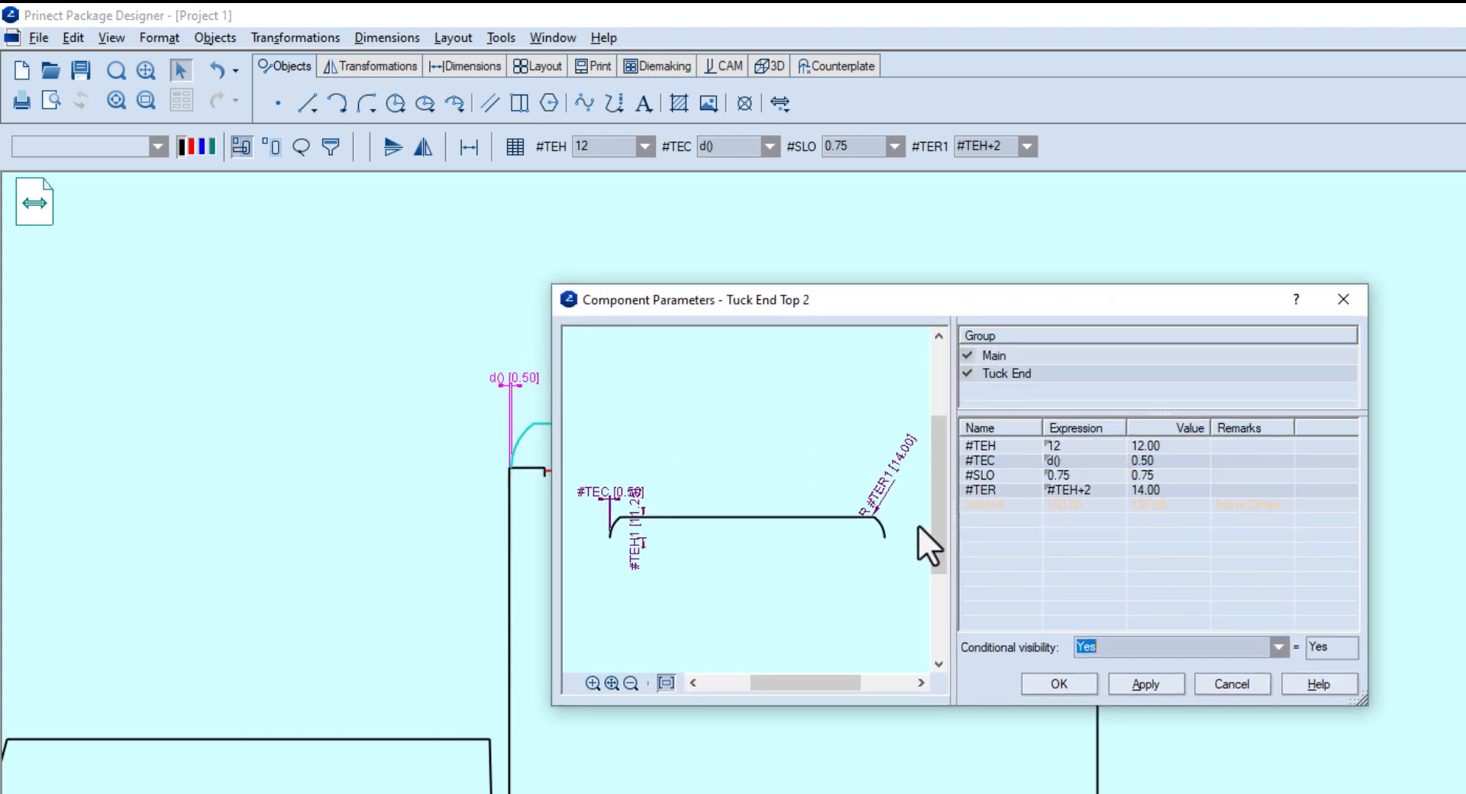
left_click(1023, 446)
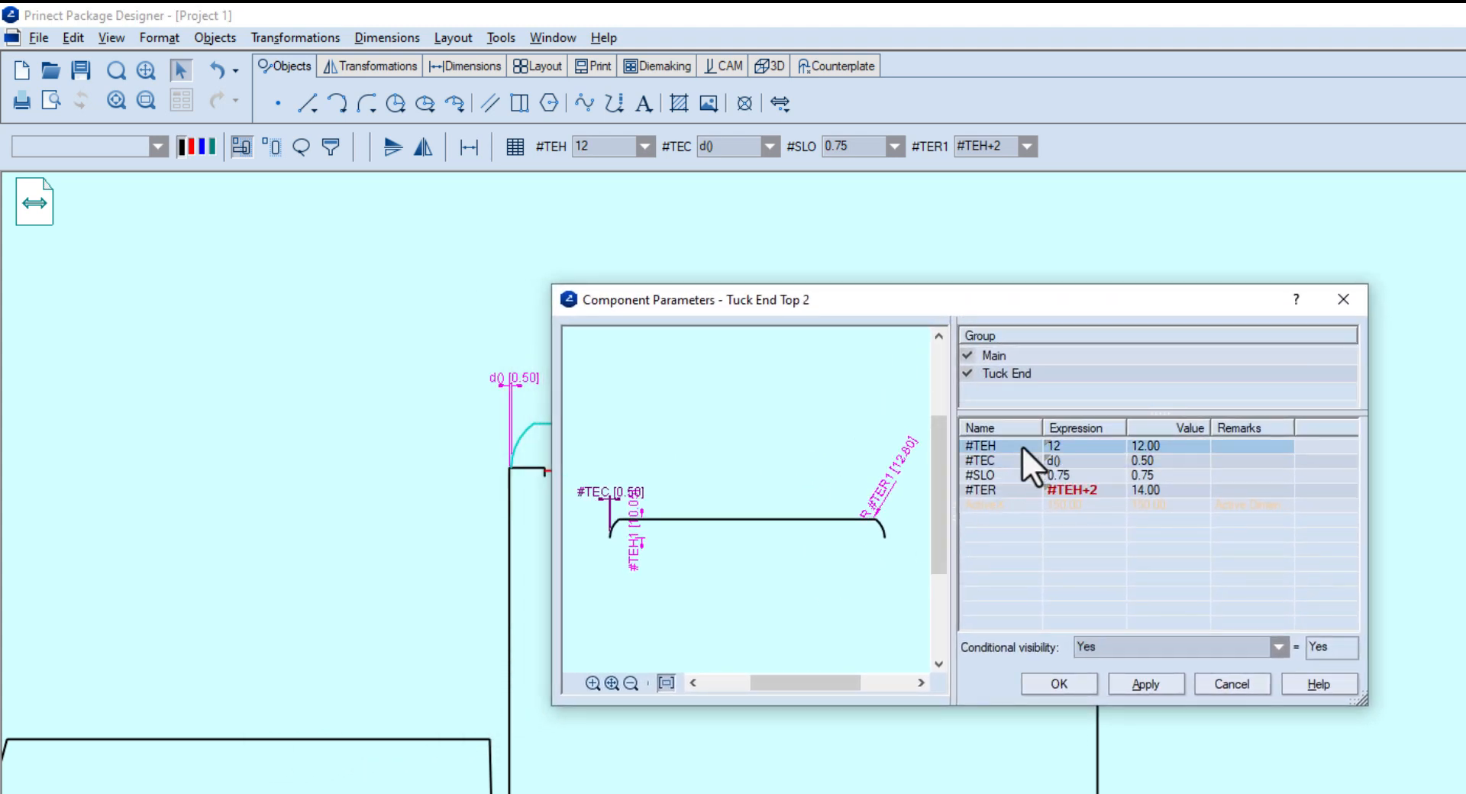
left_click(1063, 445)
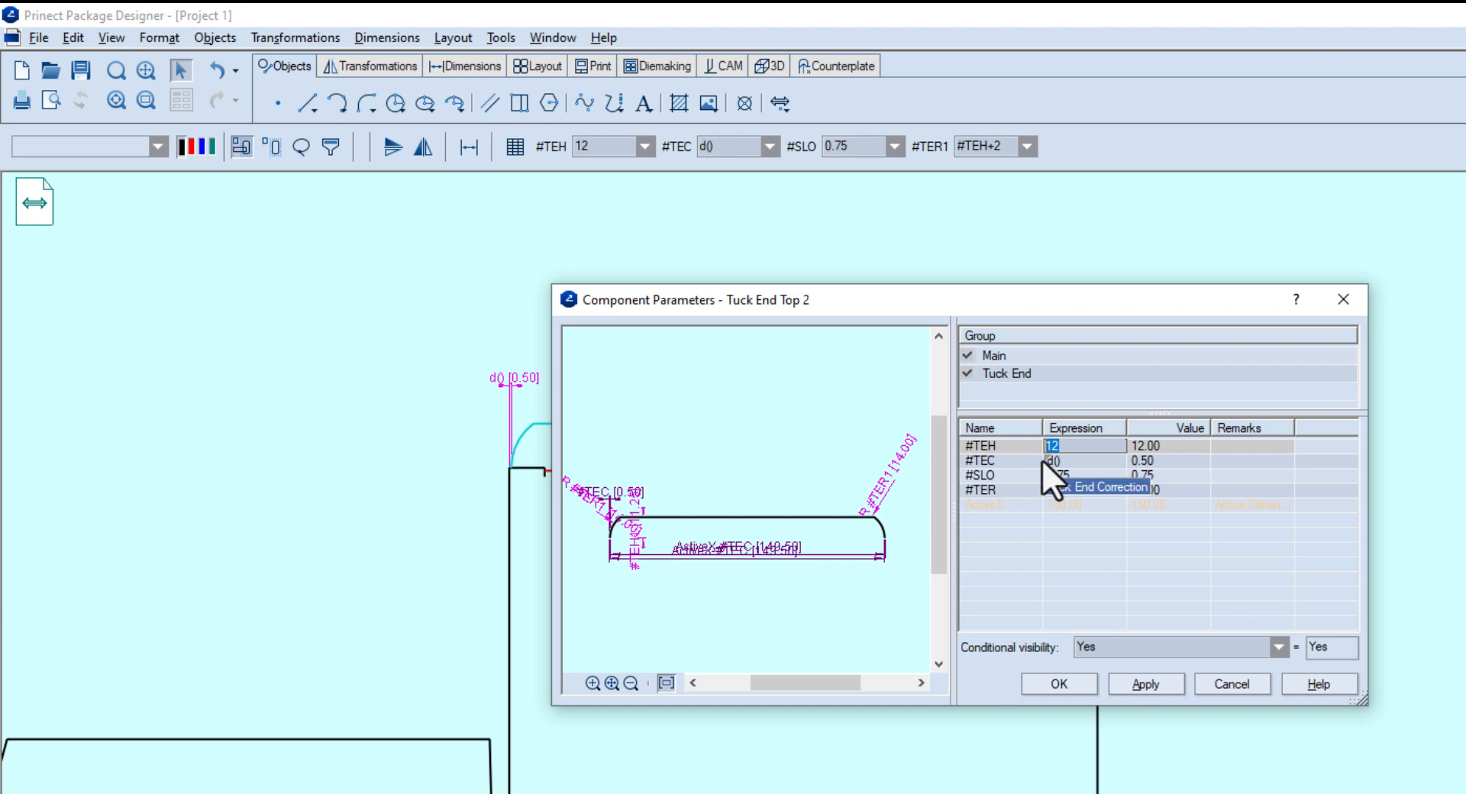
type("7")
key("Return")
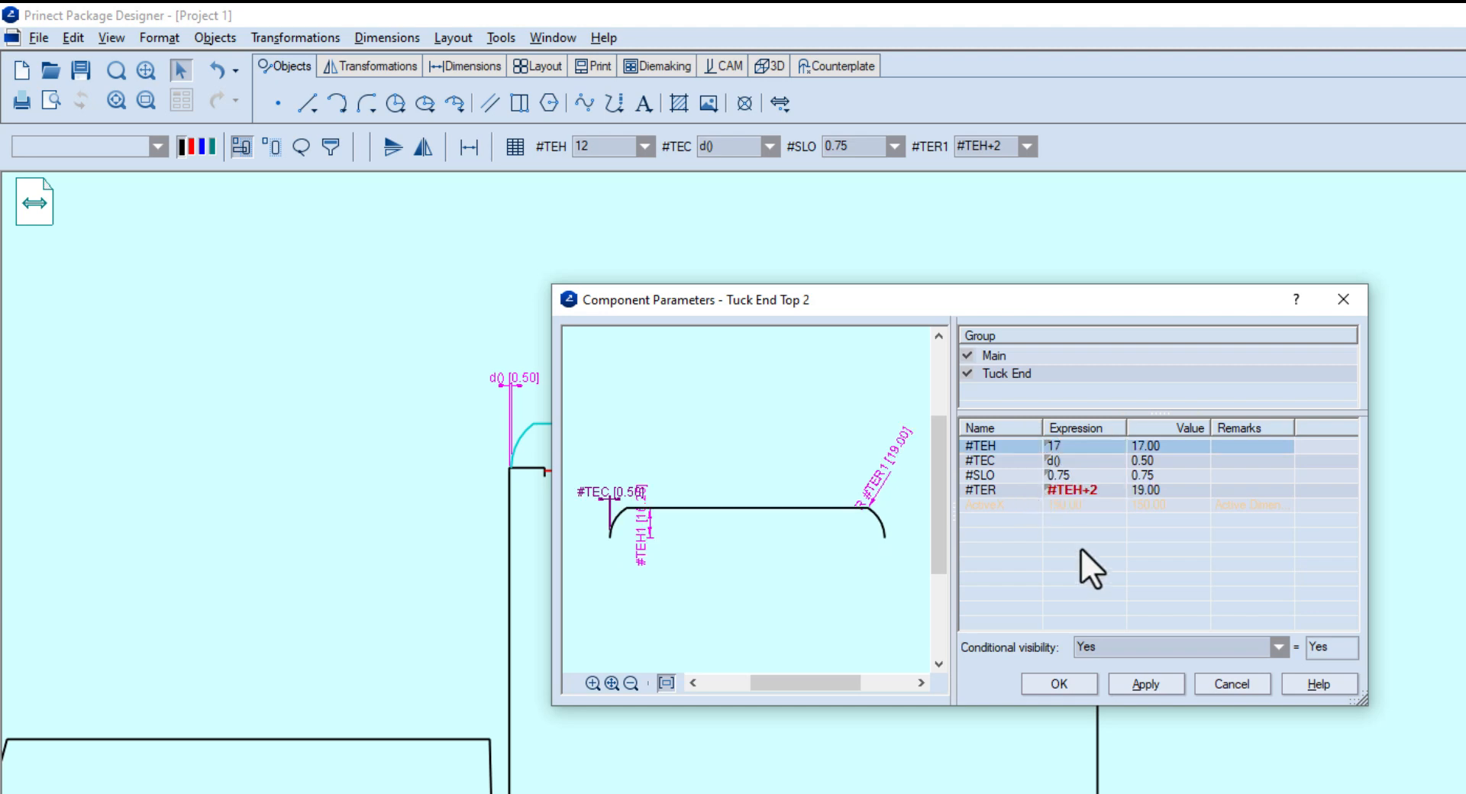
left_click(1137, 684)
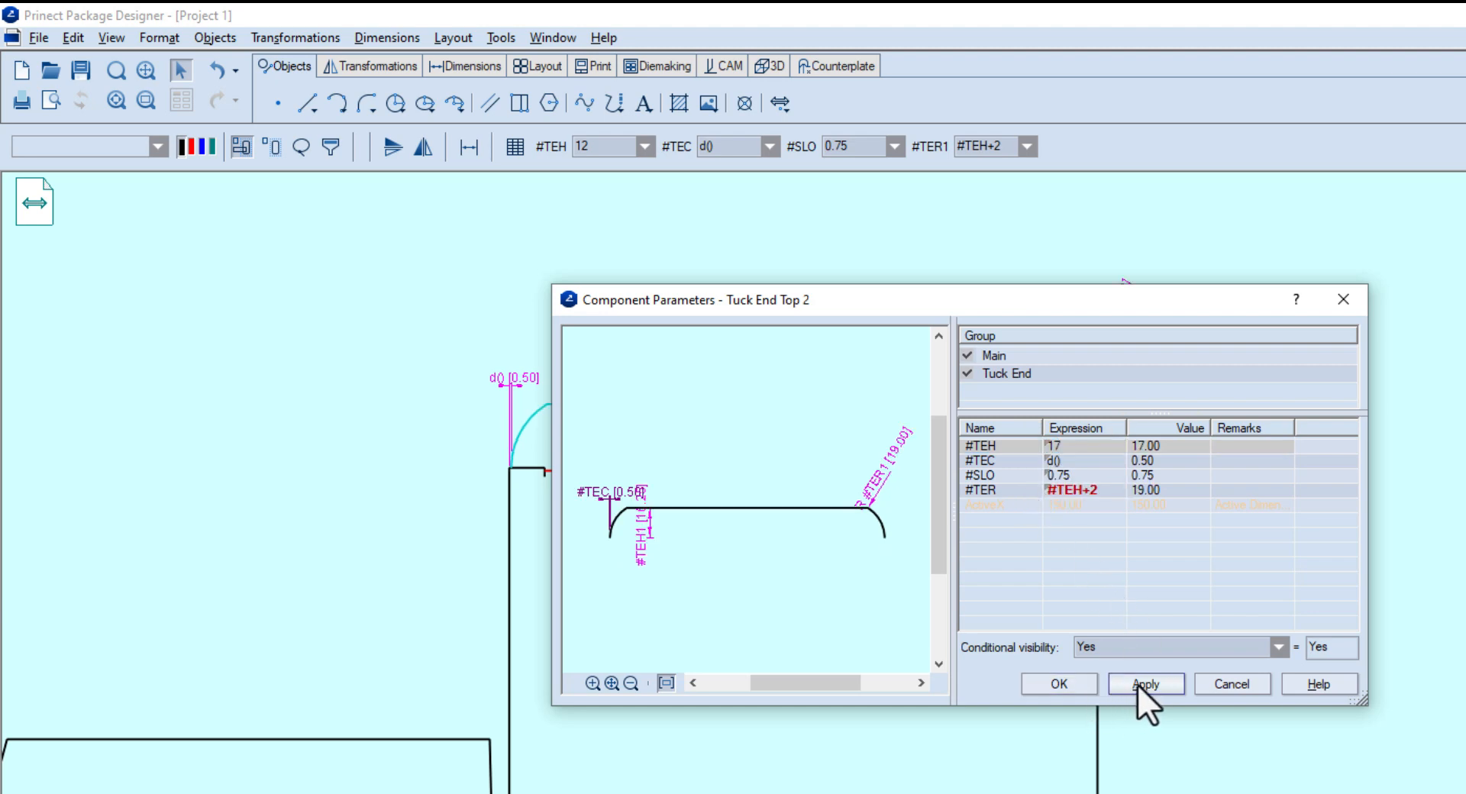
left_click(1056, 684)
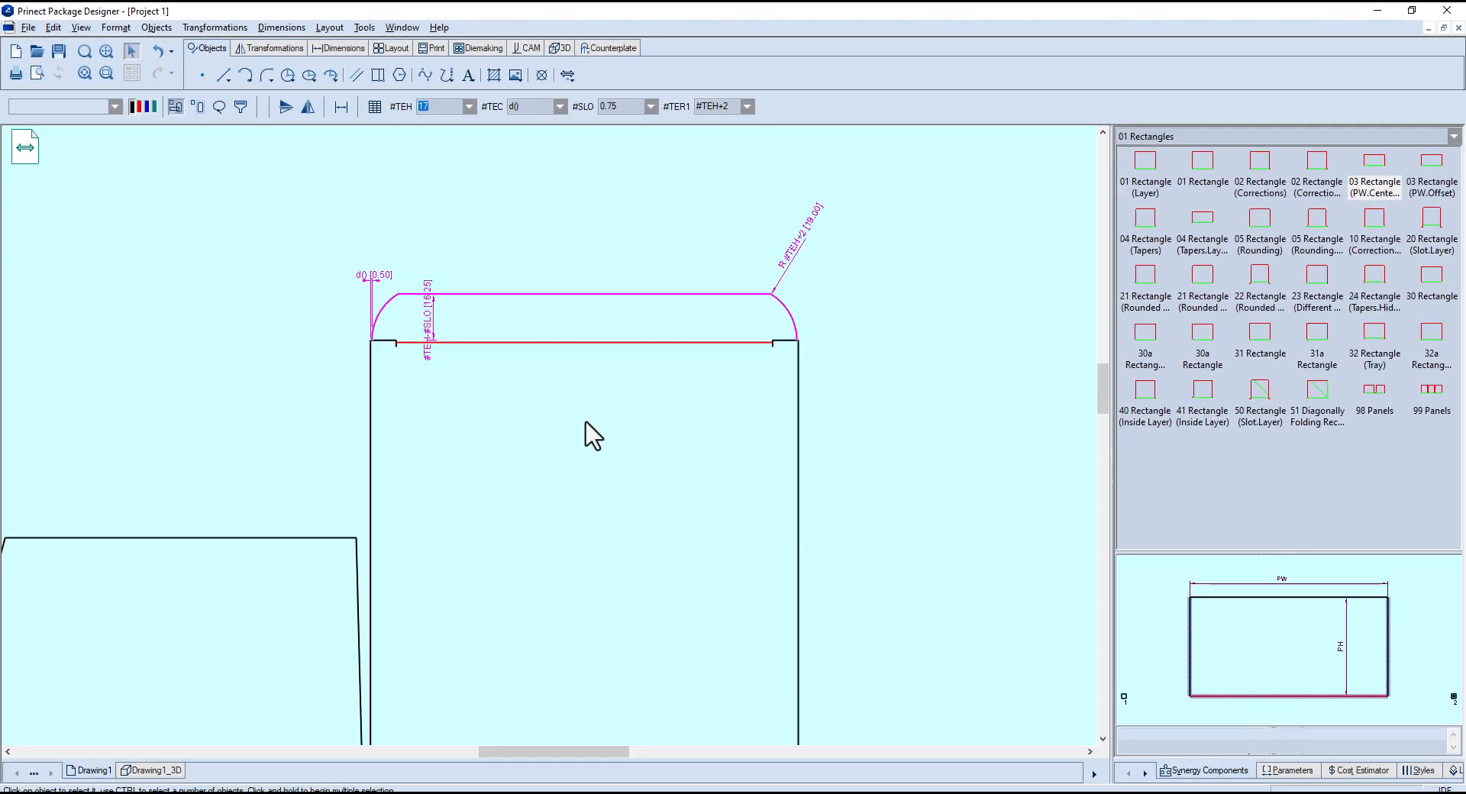
- Convert the finished box layout to a 3D model and check its flat panels
scroll(810, 591, "down", 3)
middle_click_drag(759, 718, 775, 712)
scroll(760, 419, "down", 2)
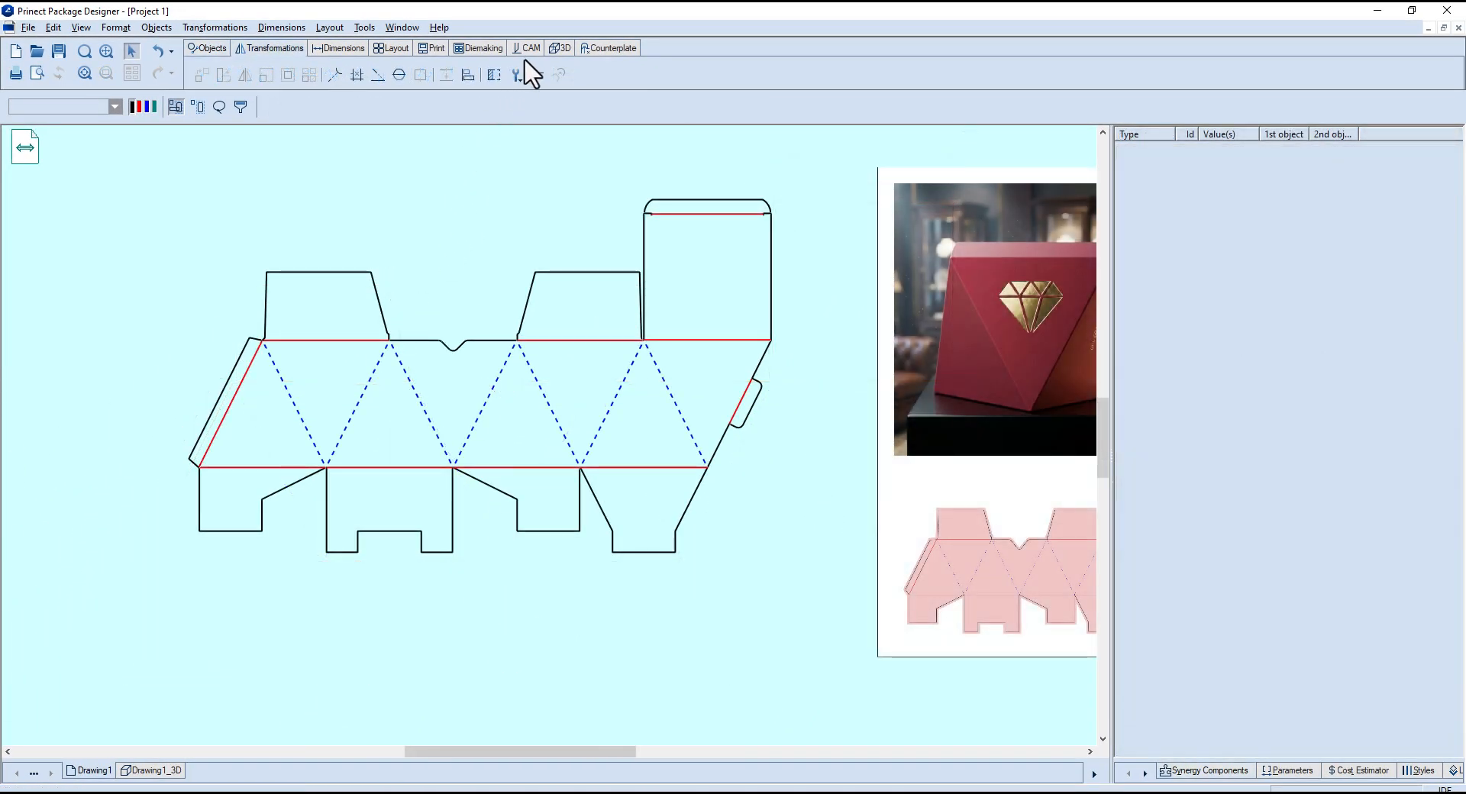
left_click(560, 48)
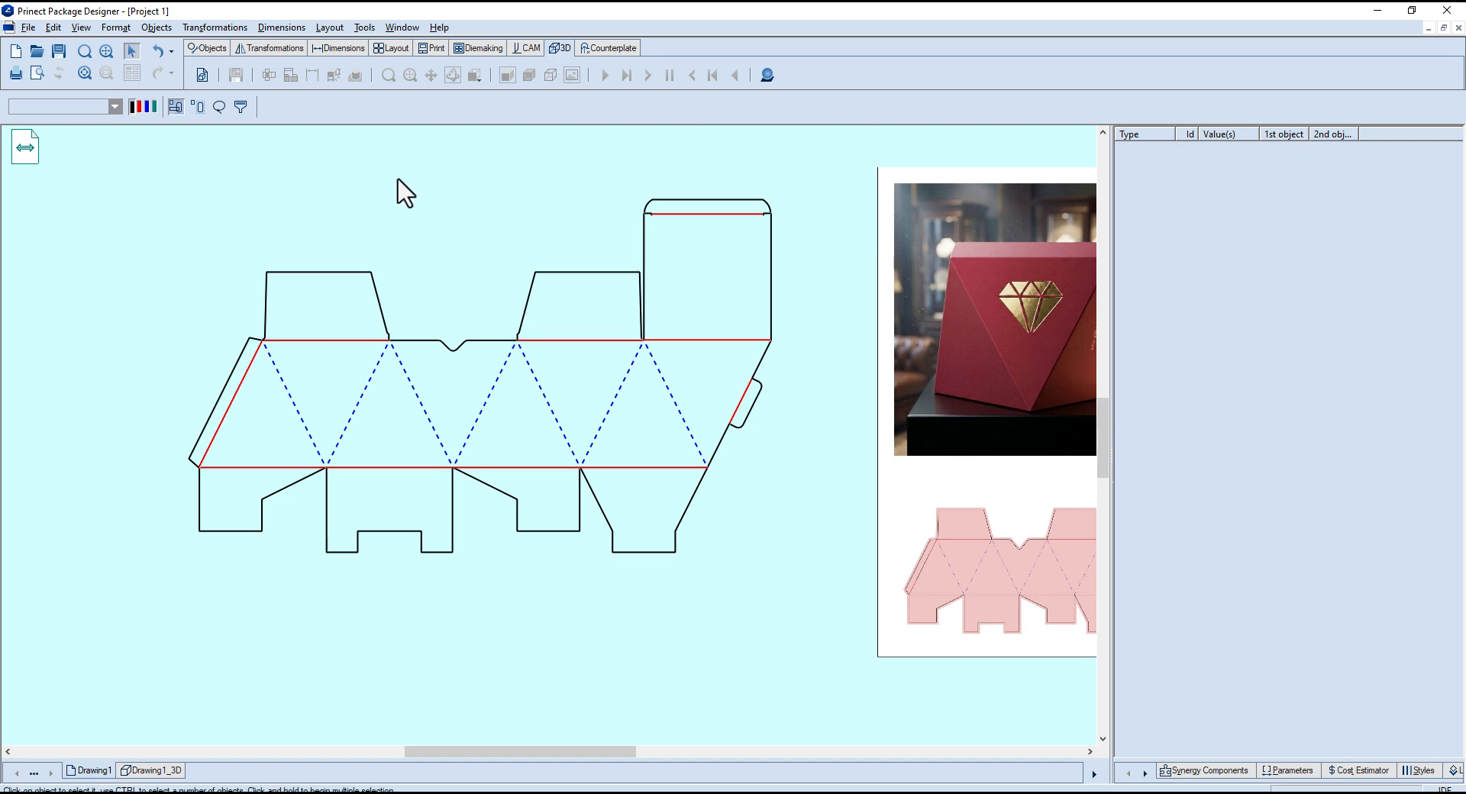
left_click(203, 75)
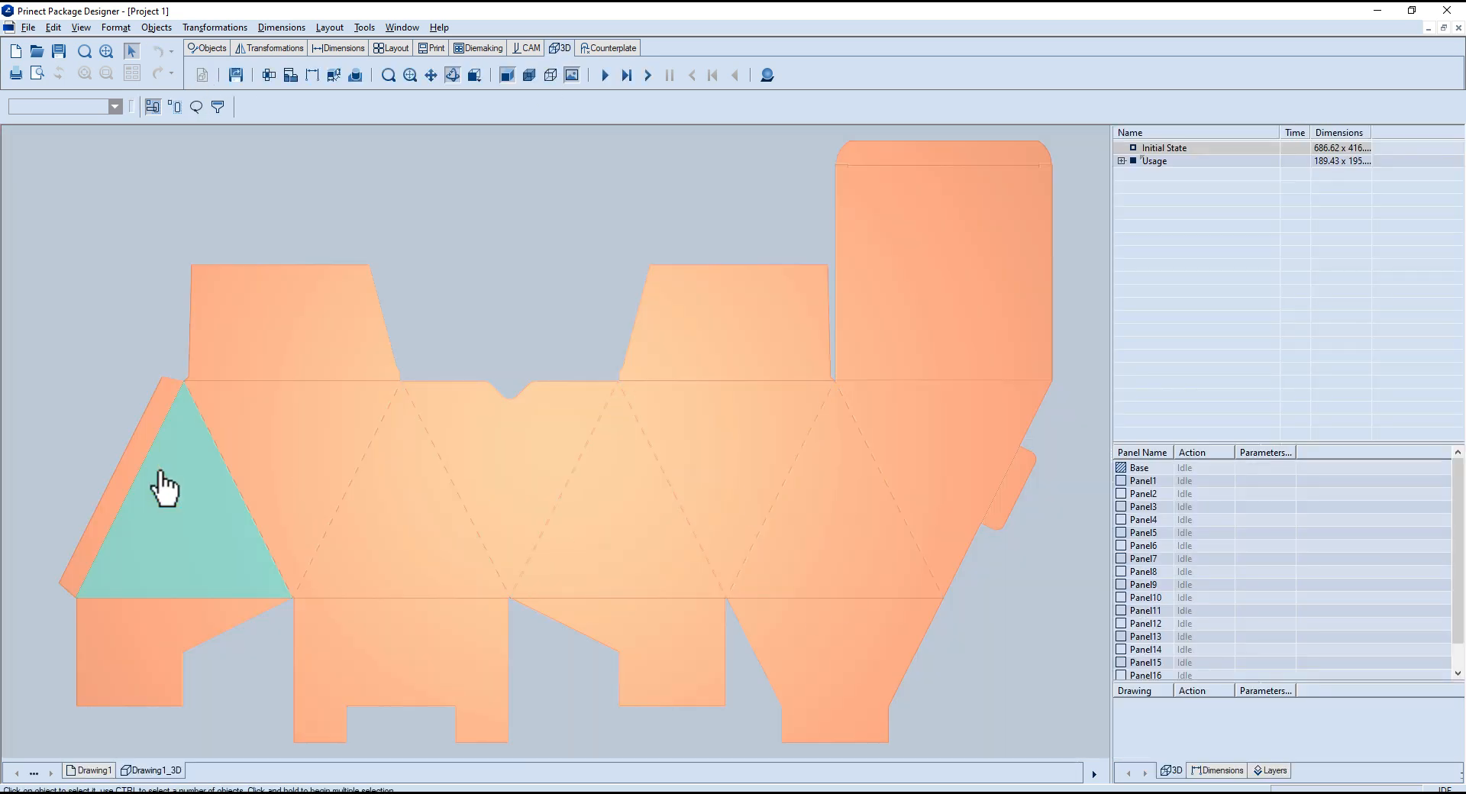
scroll(578, 507, "down", 1)
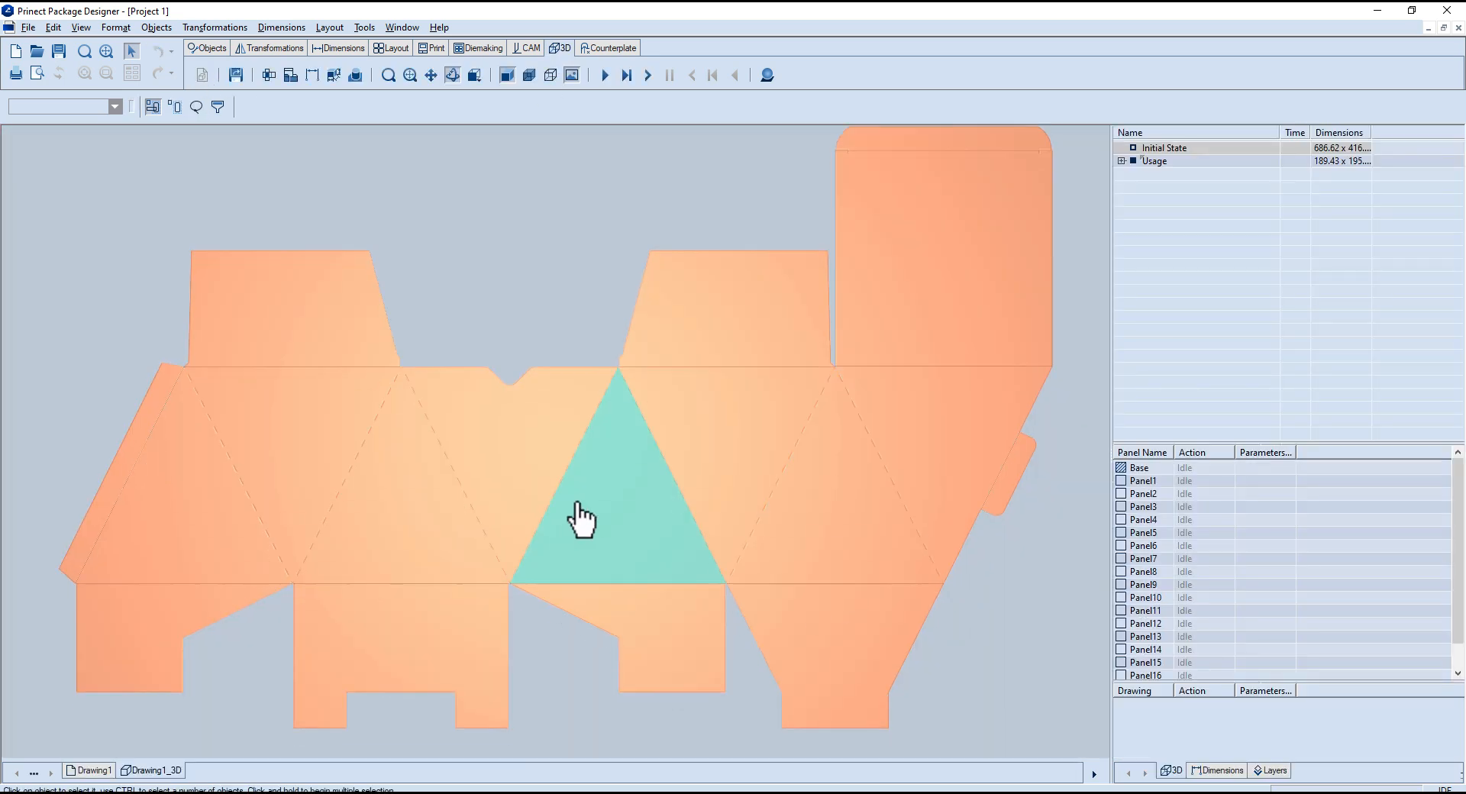
scroll(586, 512, "down", 6, "ctrl")
middle_click_drag(713, 527, 655, 559)
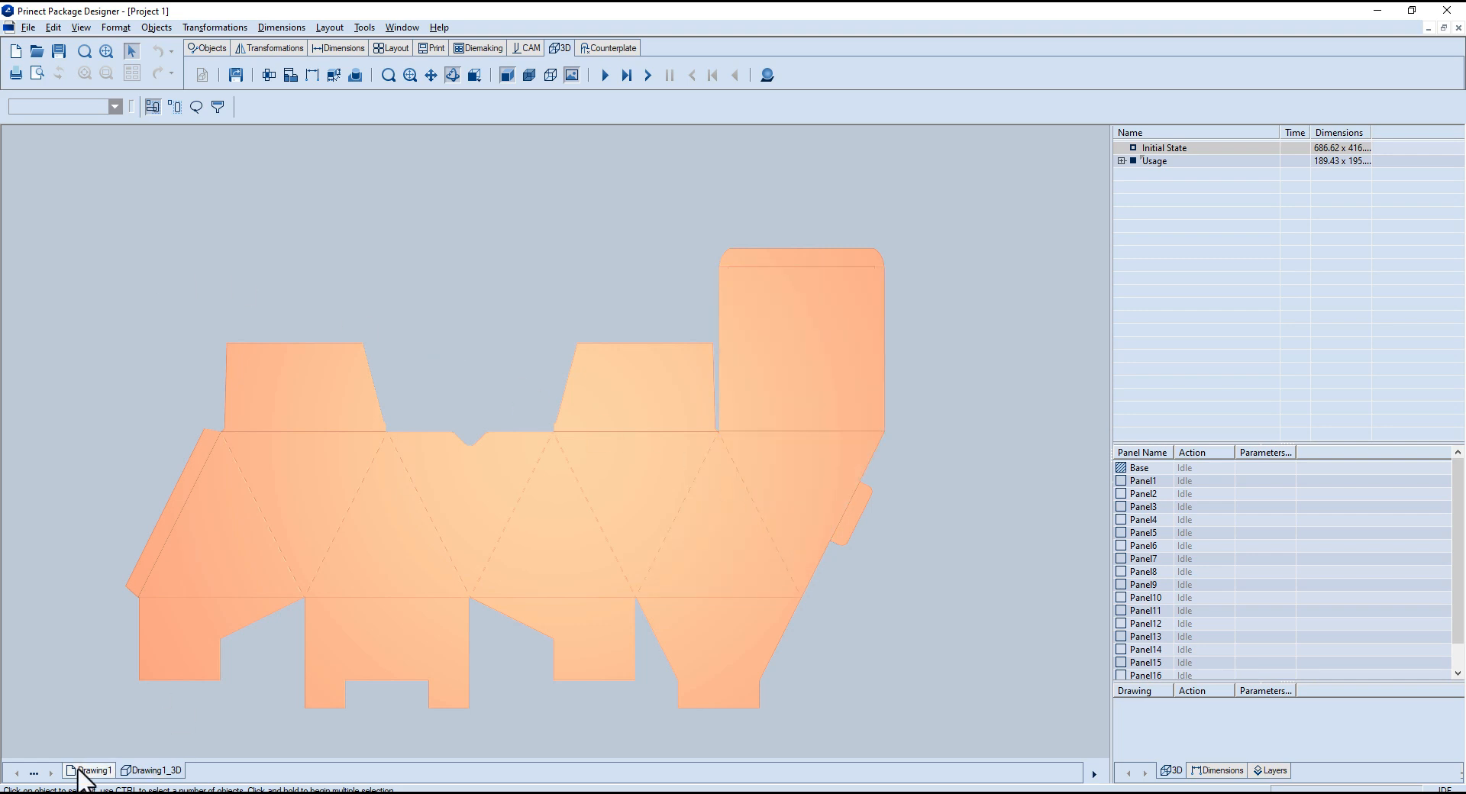
- Return to the 2D layout drawing and examine the reference picture beside the box
left_click(86, 770)
middle_click_drag(880, 639, 614, 580)
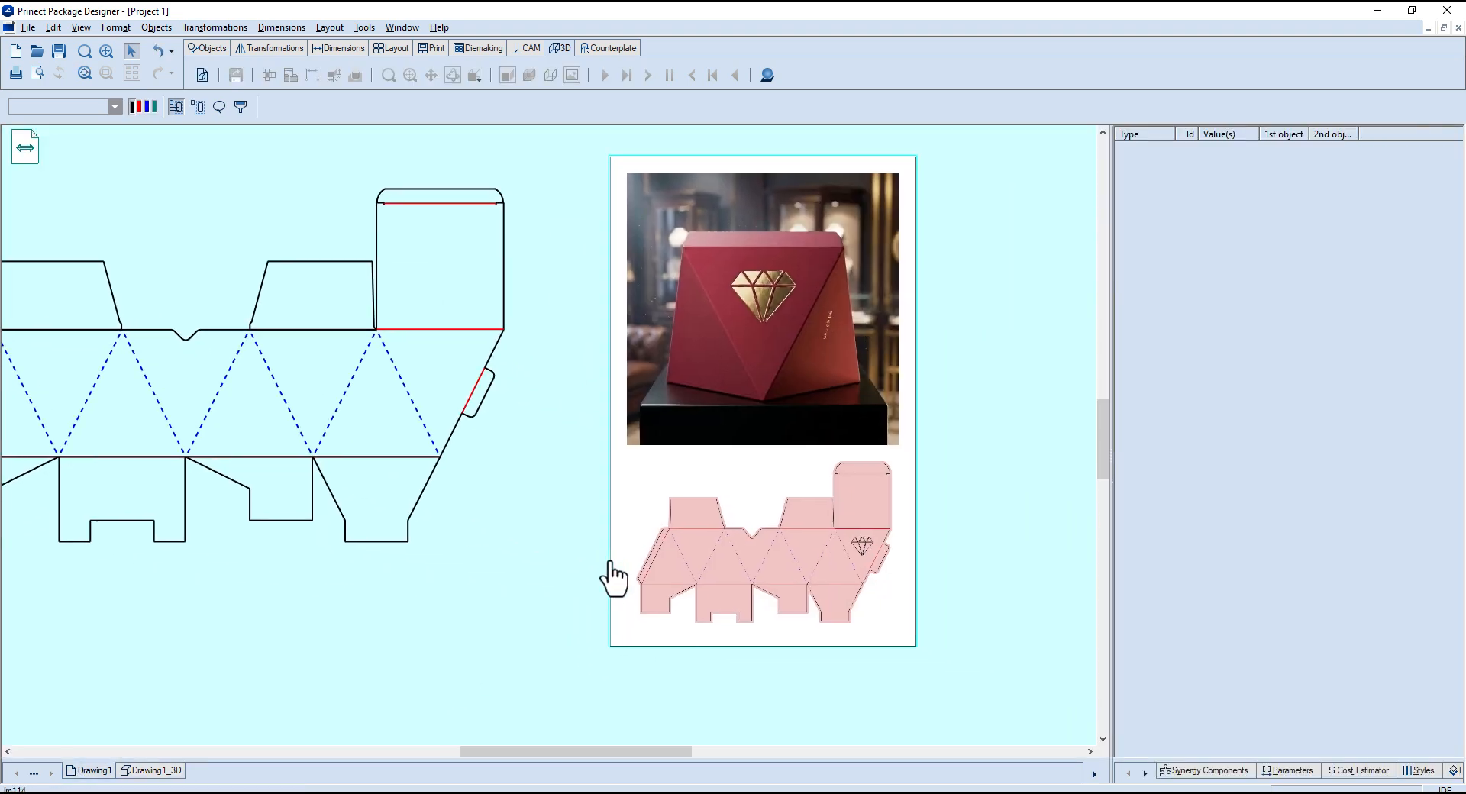
scroll(874, 569, "up", 6, "ctrl")
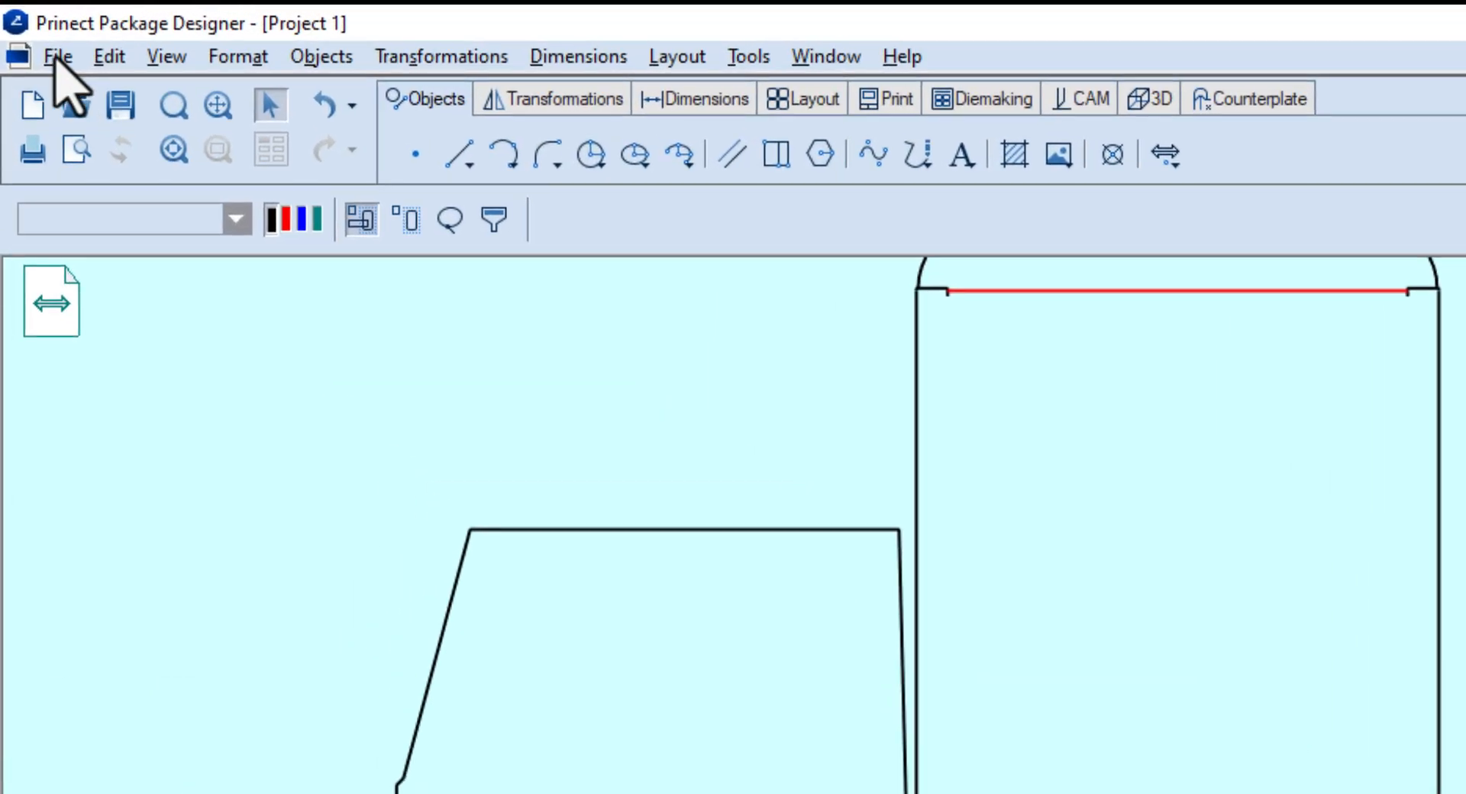
- Import the AutoCAD DXF file Diamond.dxf into the current project
left_click(29, 27)
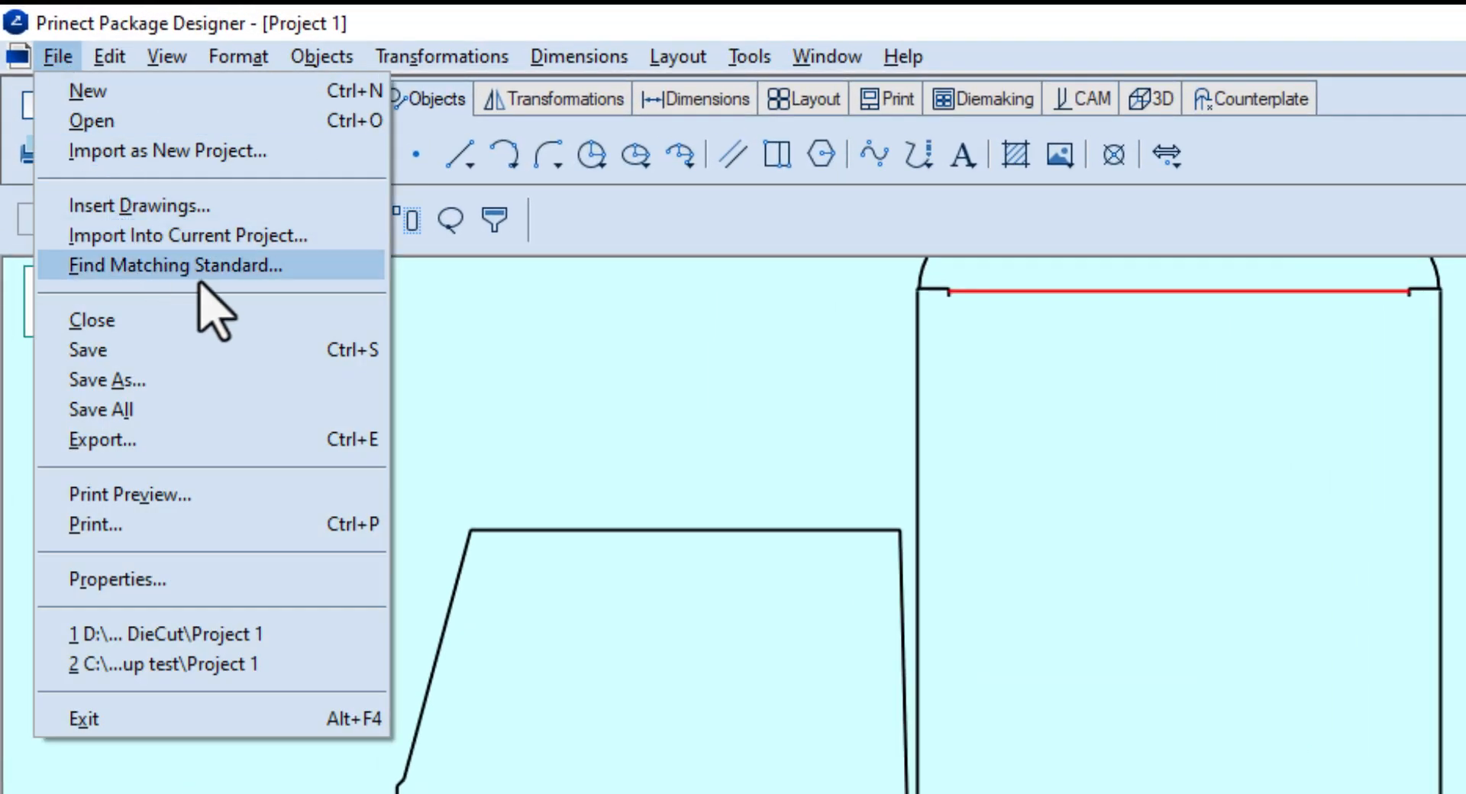
left_click(217, 236)
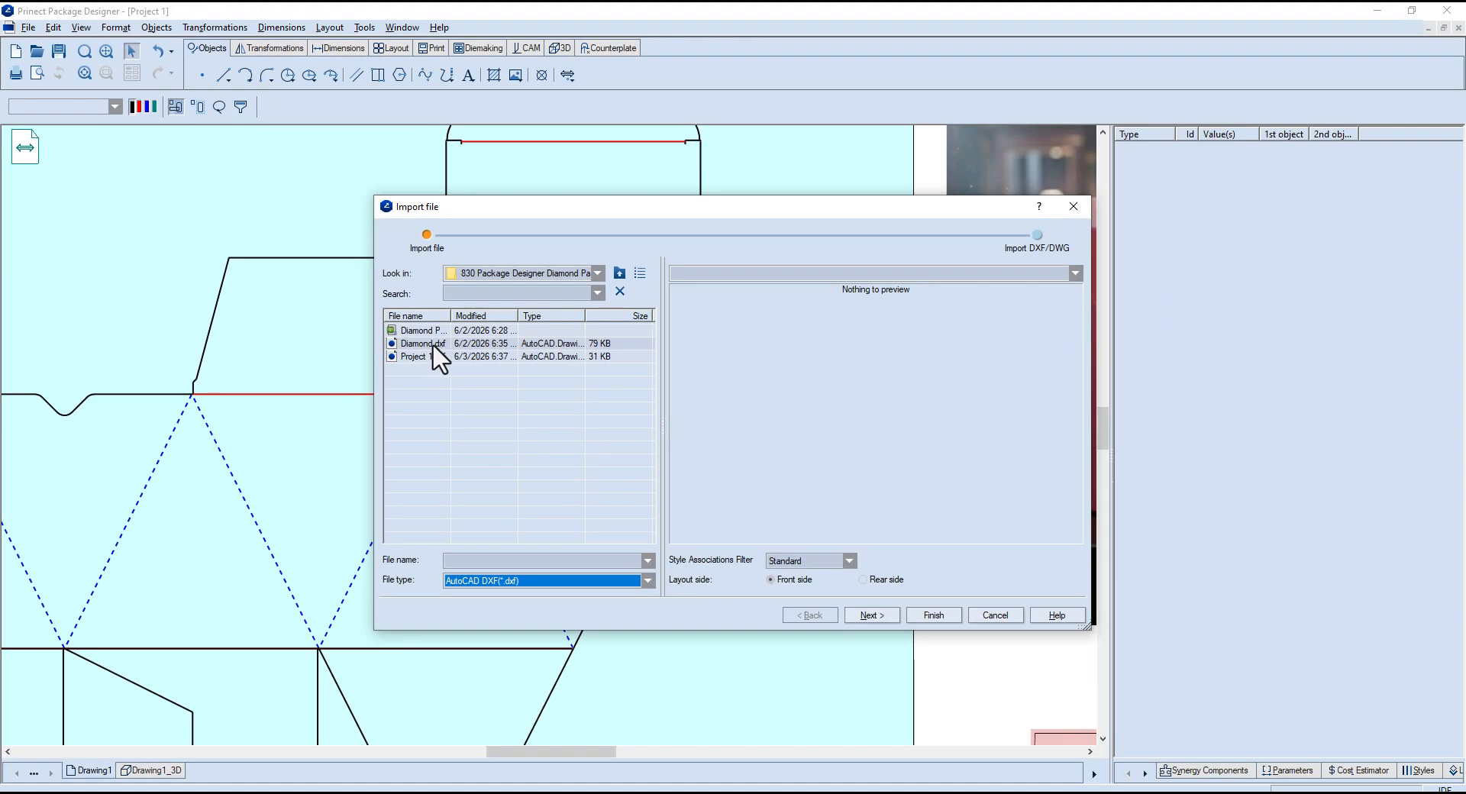
left_click(427, 343)
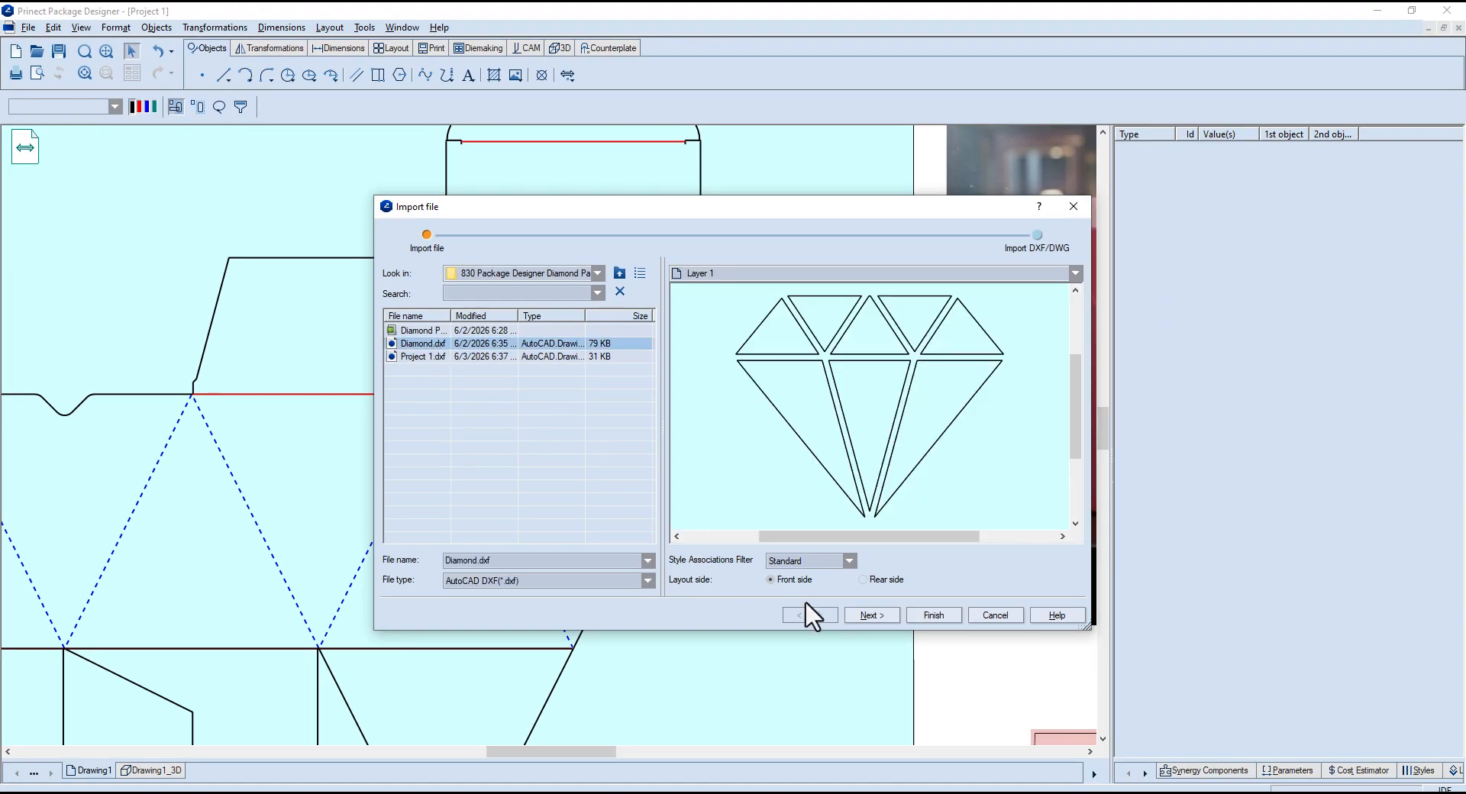
left_click(933, 616)
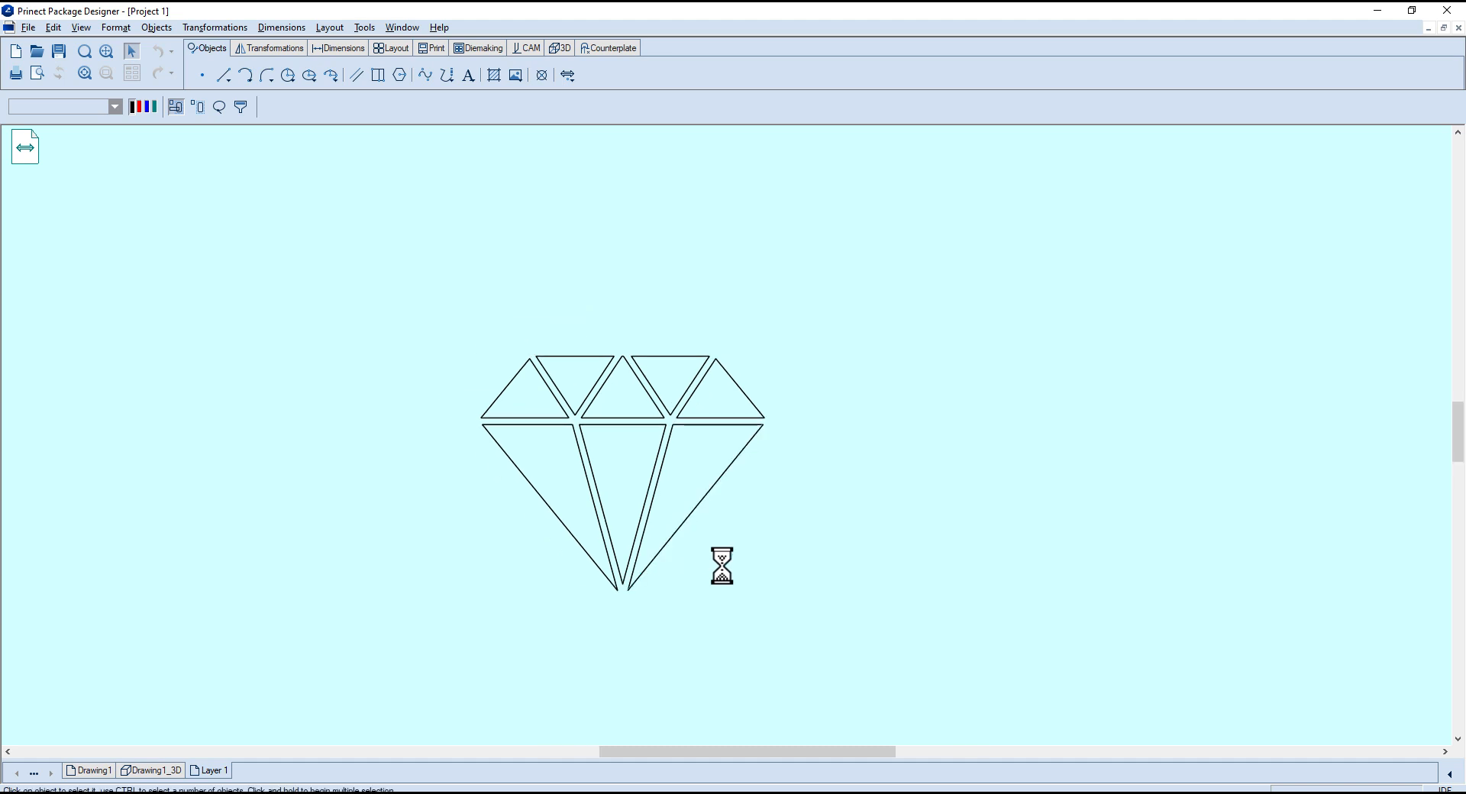
- Copy the whole imported diamond outline and paste it into Drawing1 on the triangular panel beside the locking tab
left_click_drag(353, 264, 354, 267)
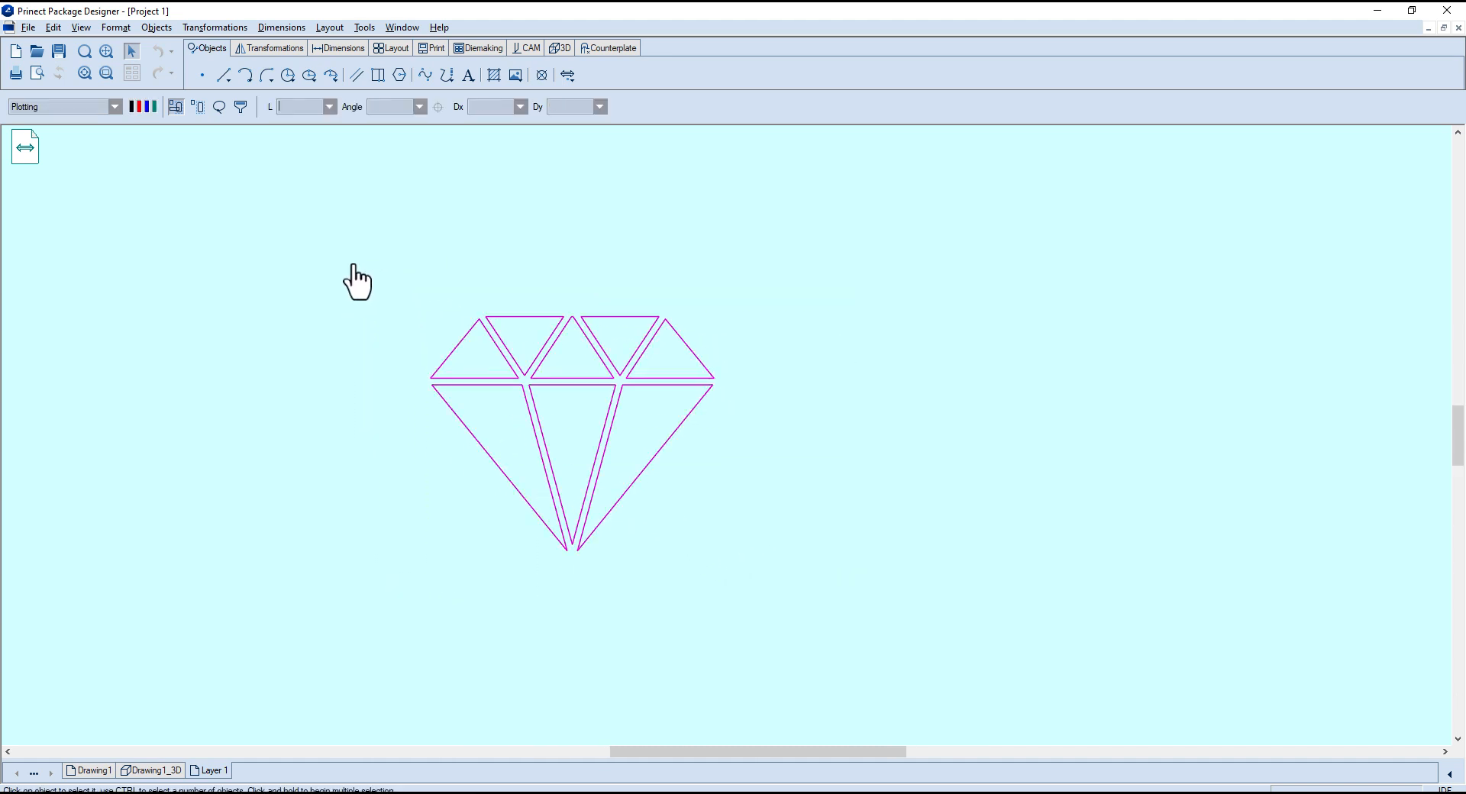
left_click(54, 28)
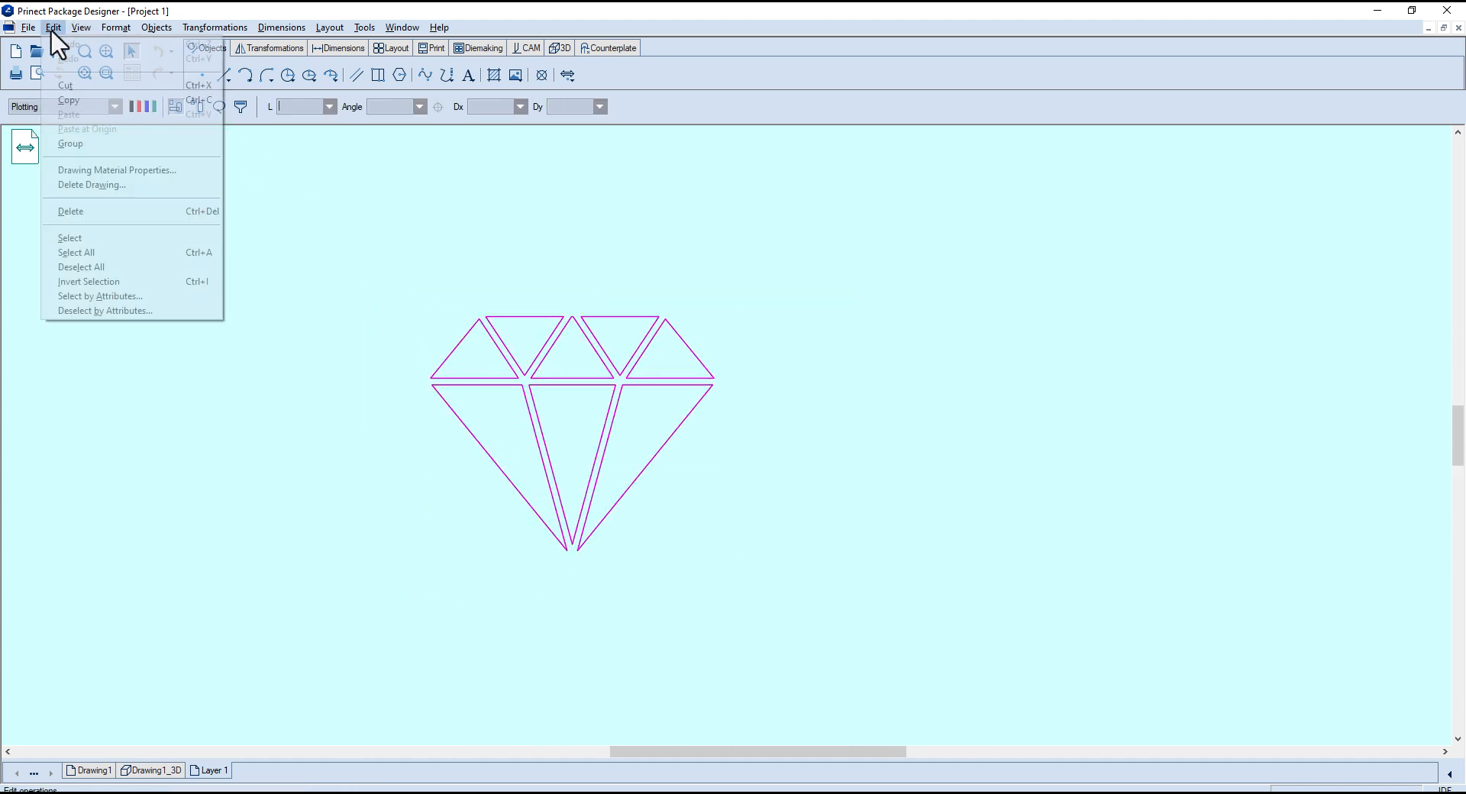
left_click(99, 98)
left_click(283, 617)
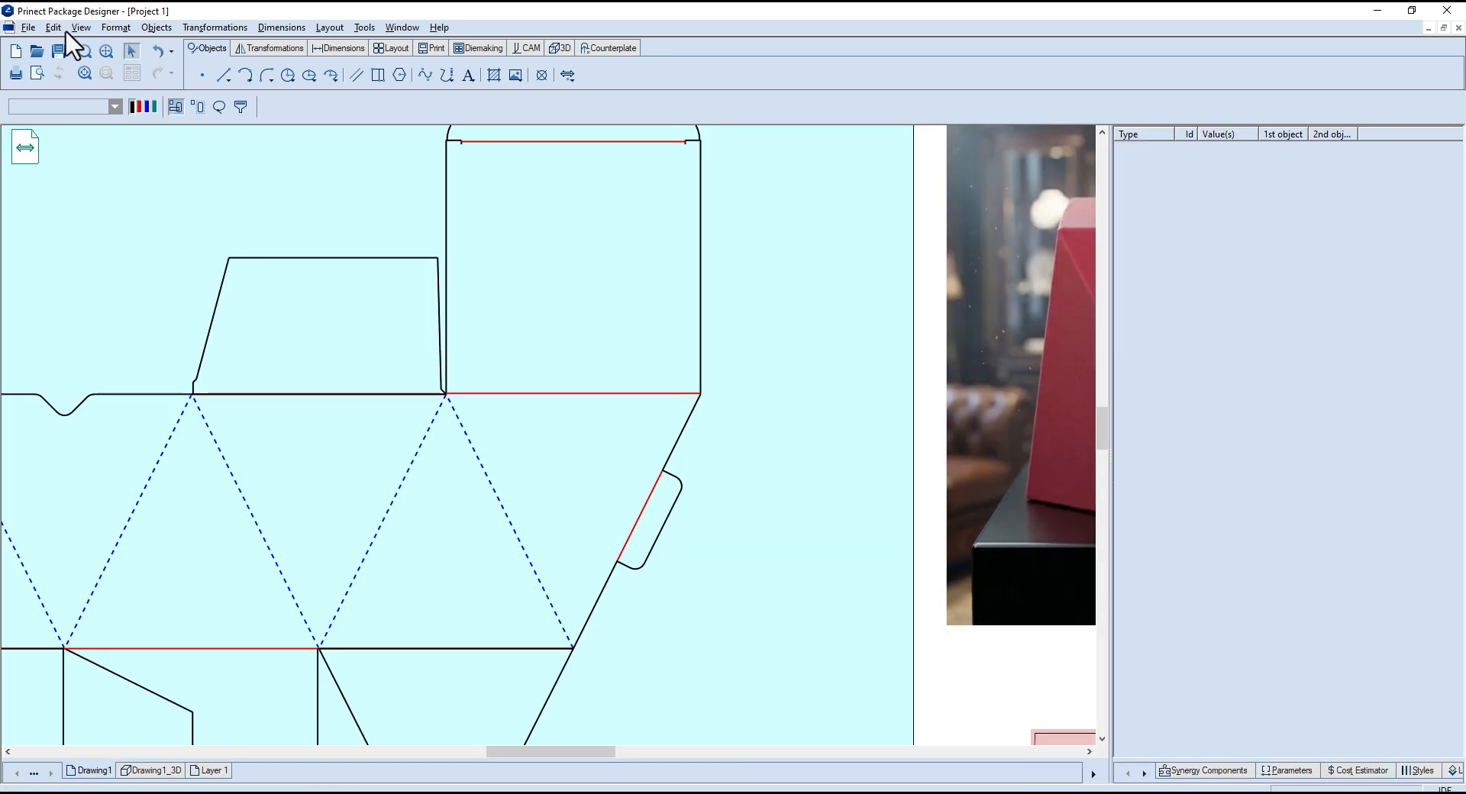
left_click(53, 28)
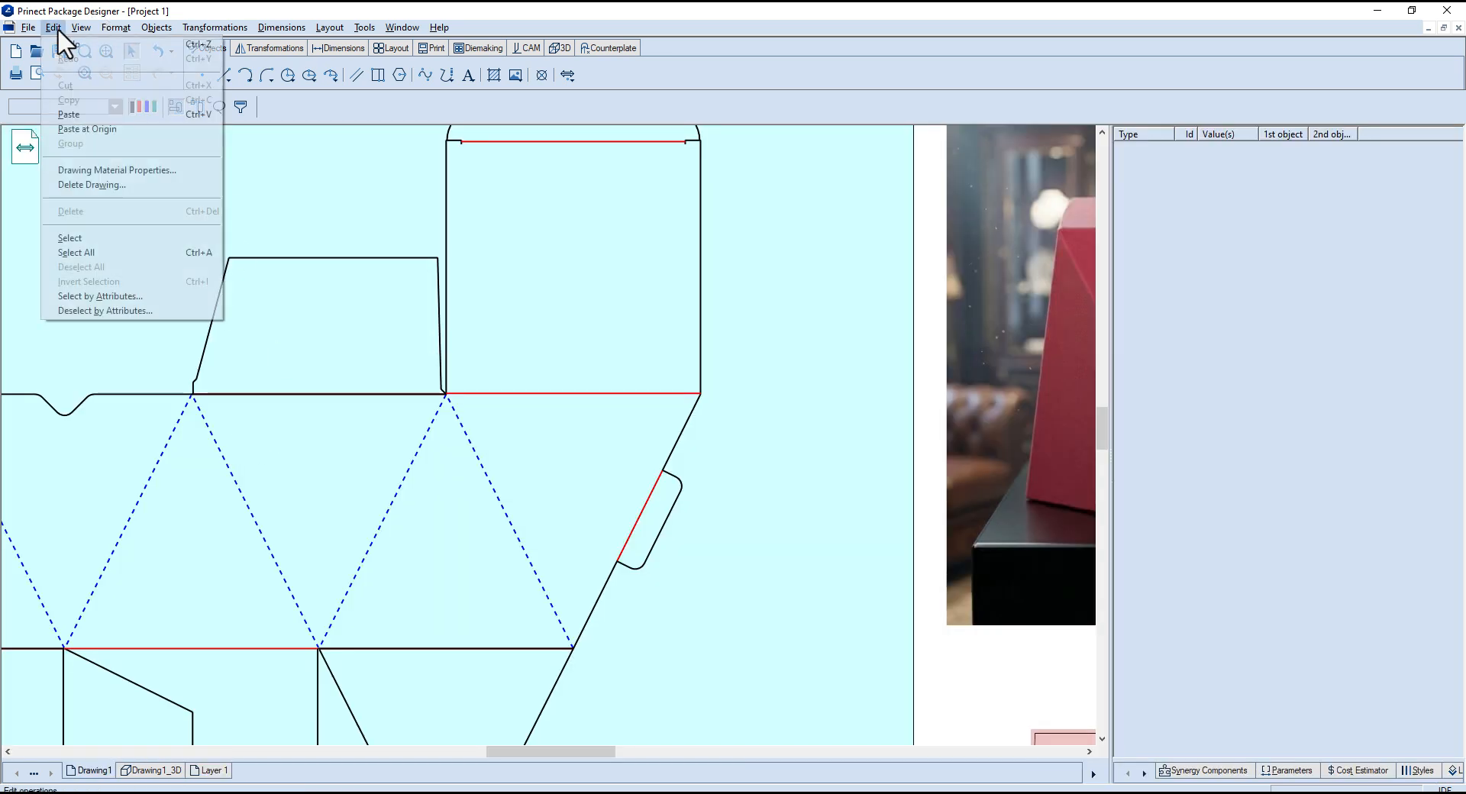
left_click(81, 113)
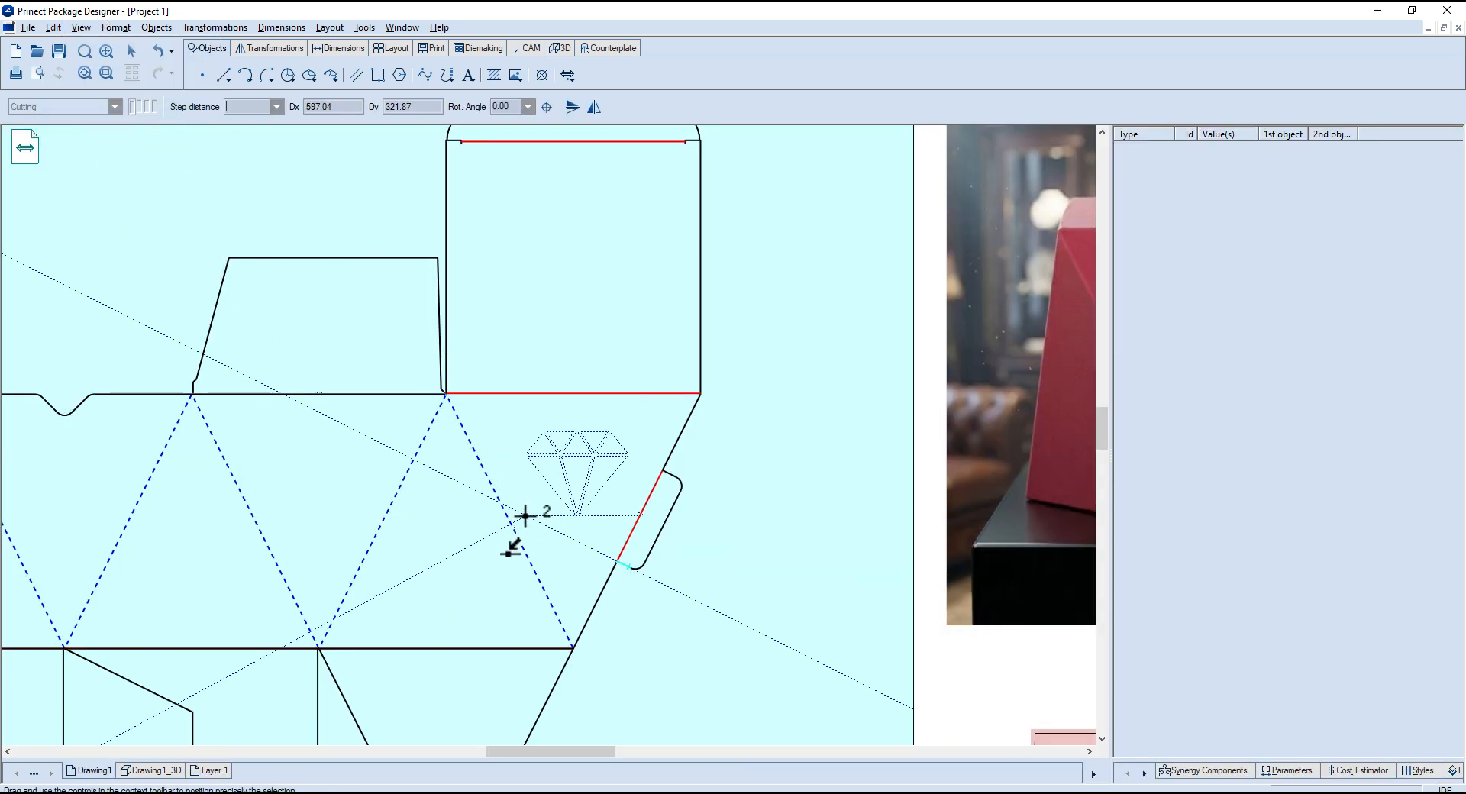
left_click(525, 516)
- Group only the pasted diamond's lines, leaving the locking tab's crease out of the selection
scroll(617, 542, "up", 5)
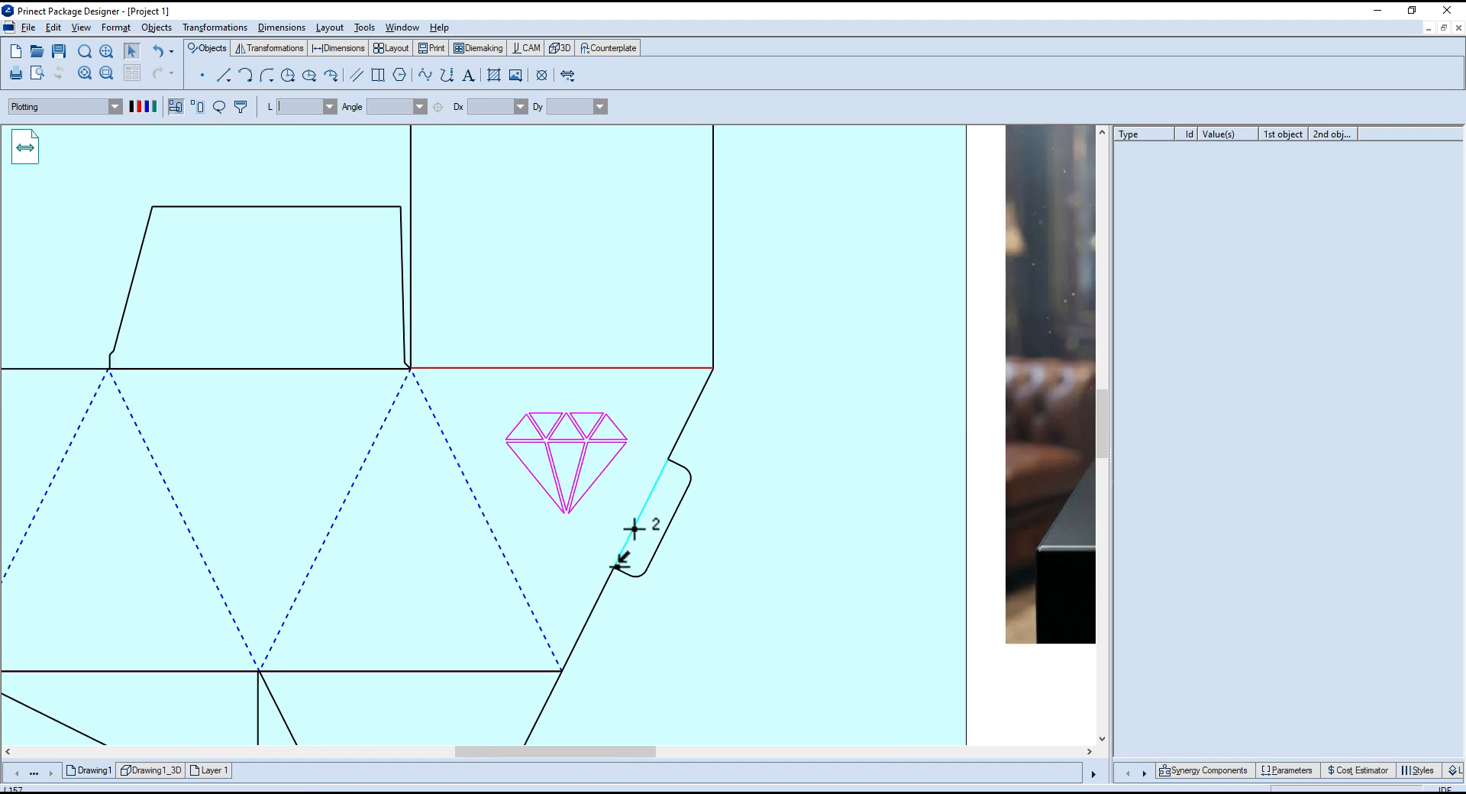
mouse_move(613, 523)
middle_mouse_down()
mouse_move(601, 546)
mouse_move(595, 531)
middle_mouse_up()
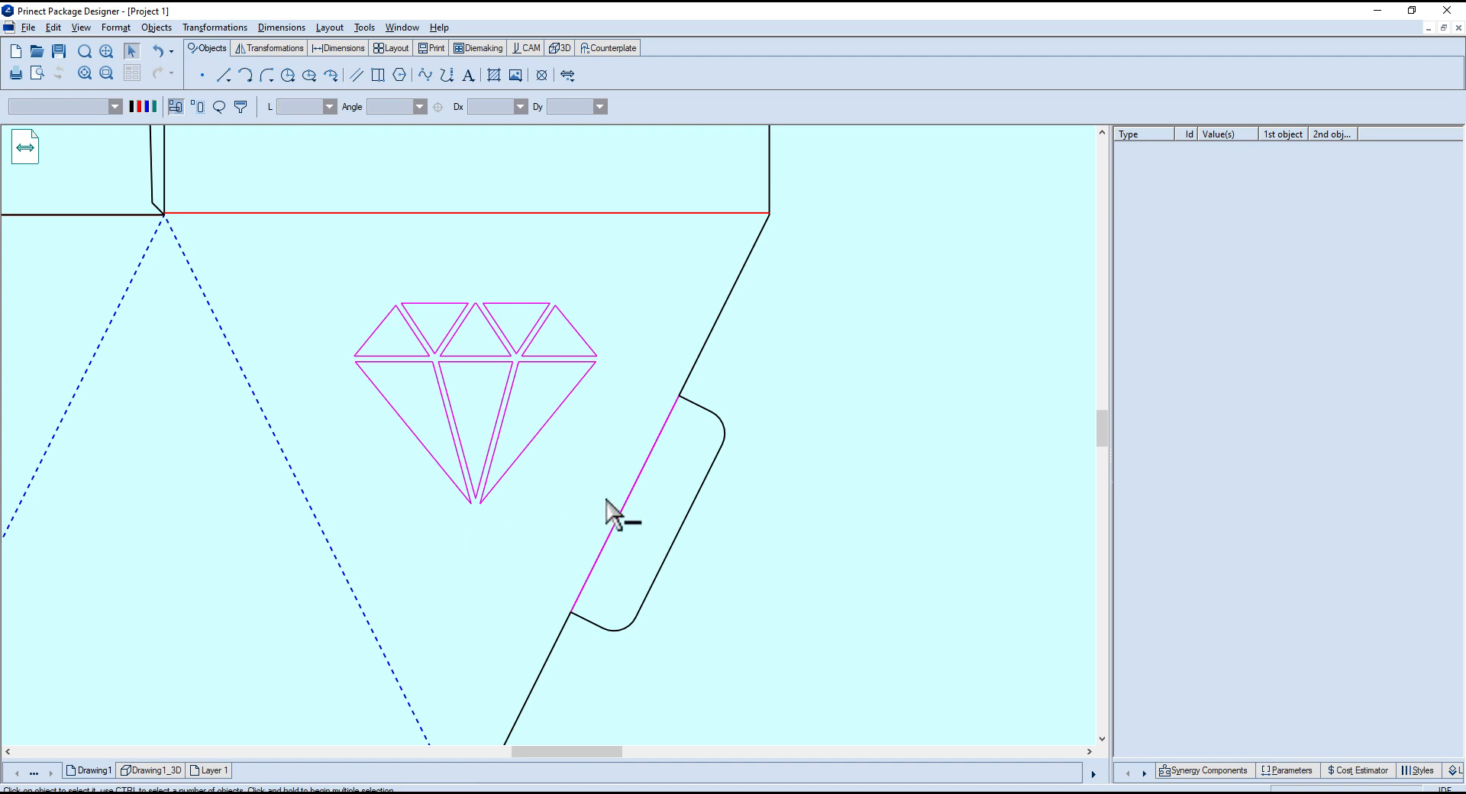
left_click(59, 27)
left_click(115, 143)
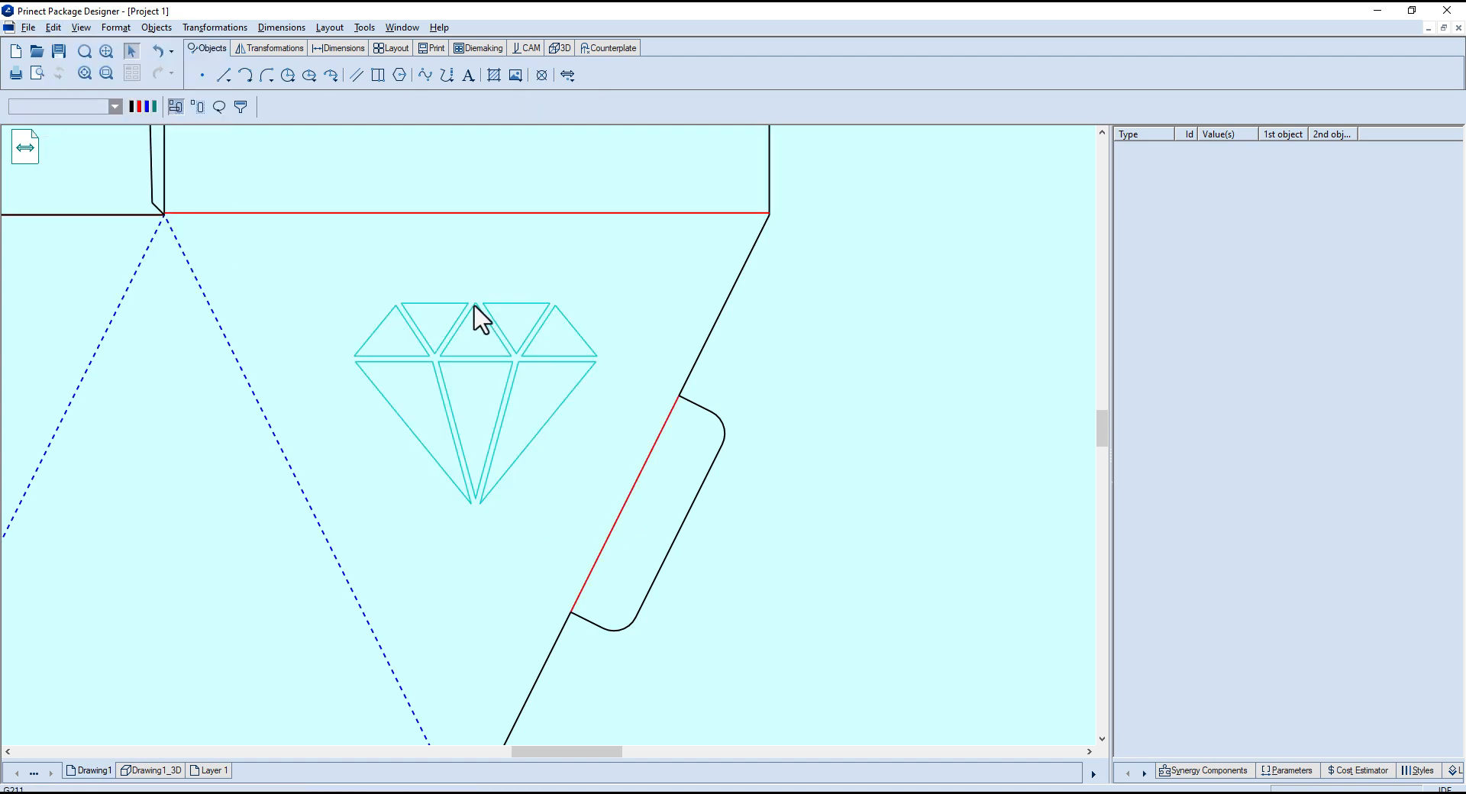
- Centre the grouped diamond on the lid crease of its triangular panel and move it straight down inside the panel
left_click_drag(473, 306, 465, 214)
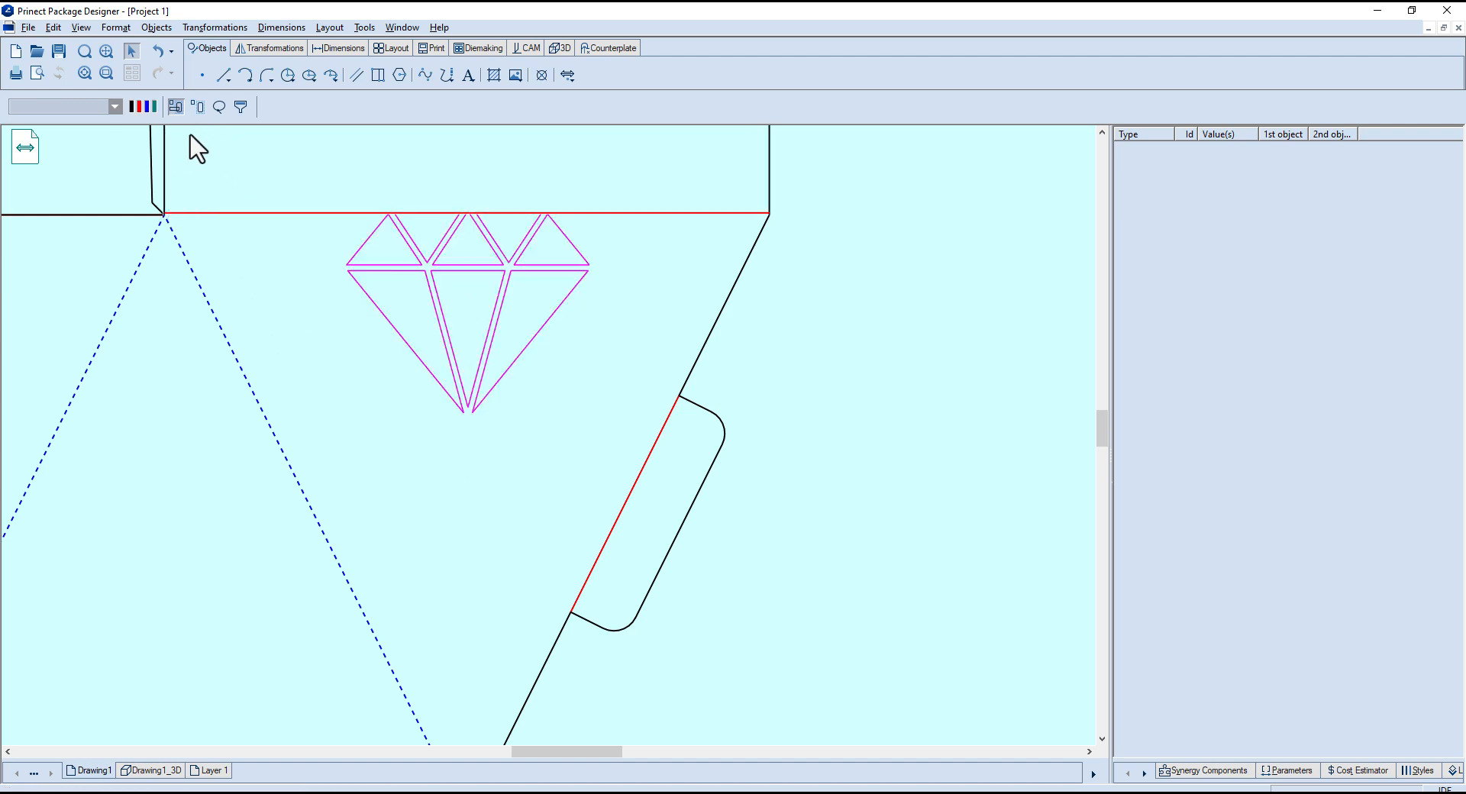
left_click(269, 47)
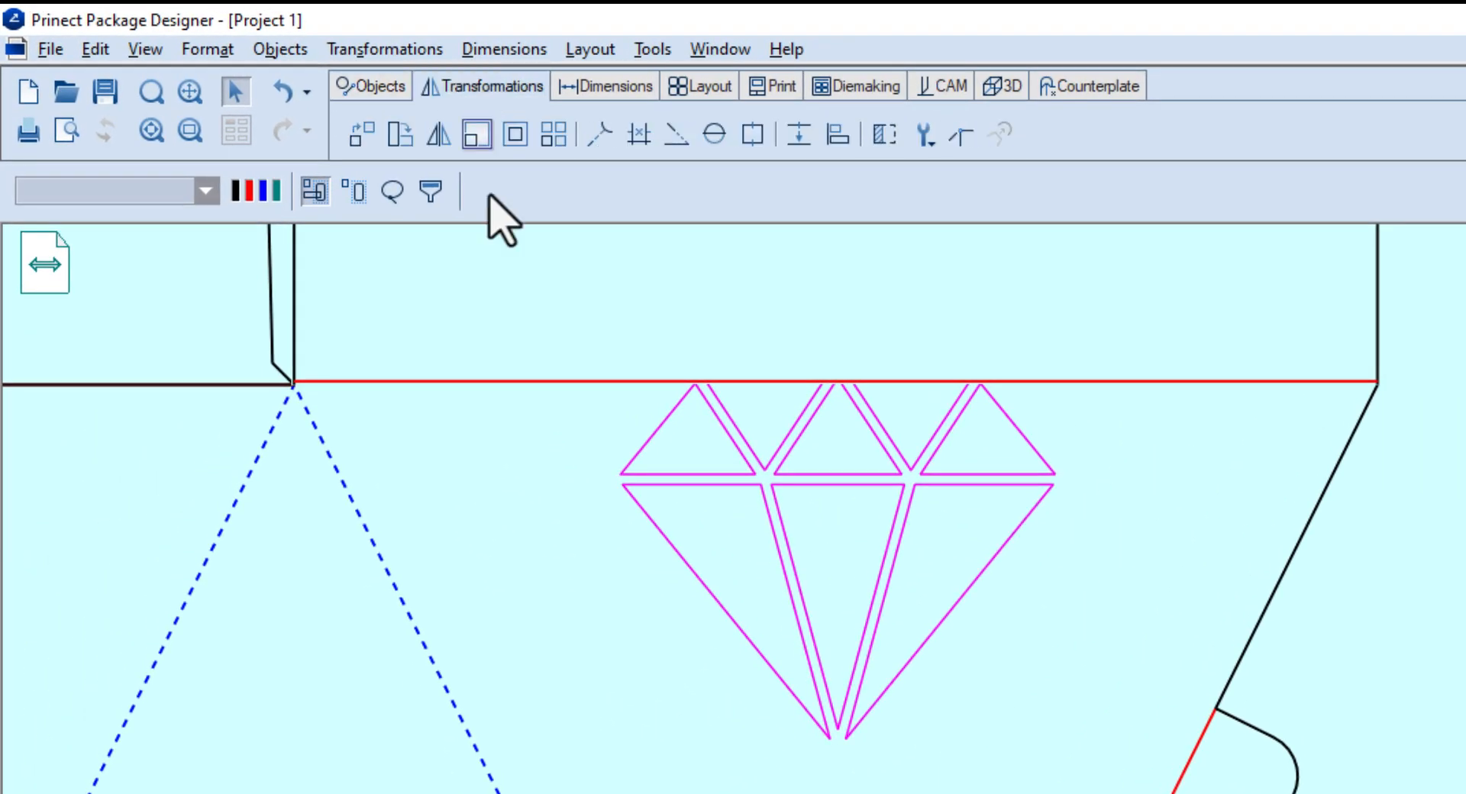
left_click(363, 136)
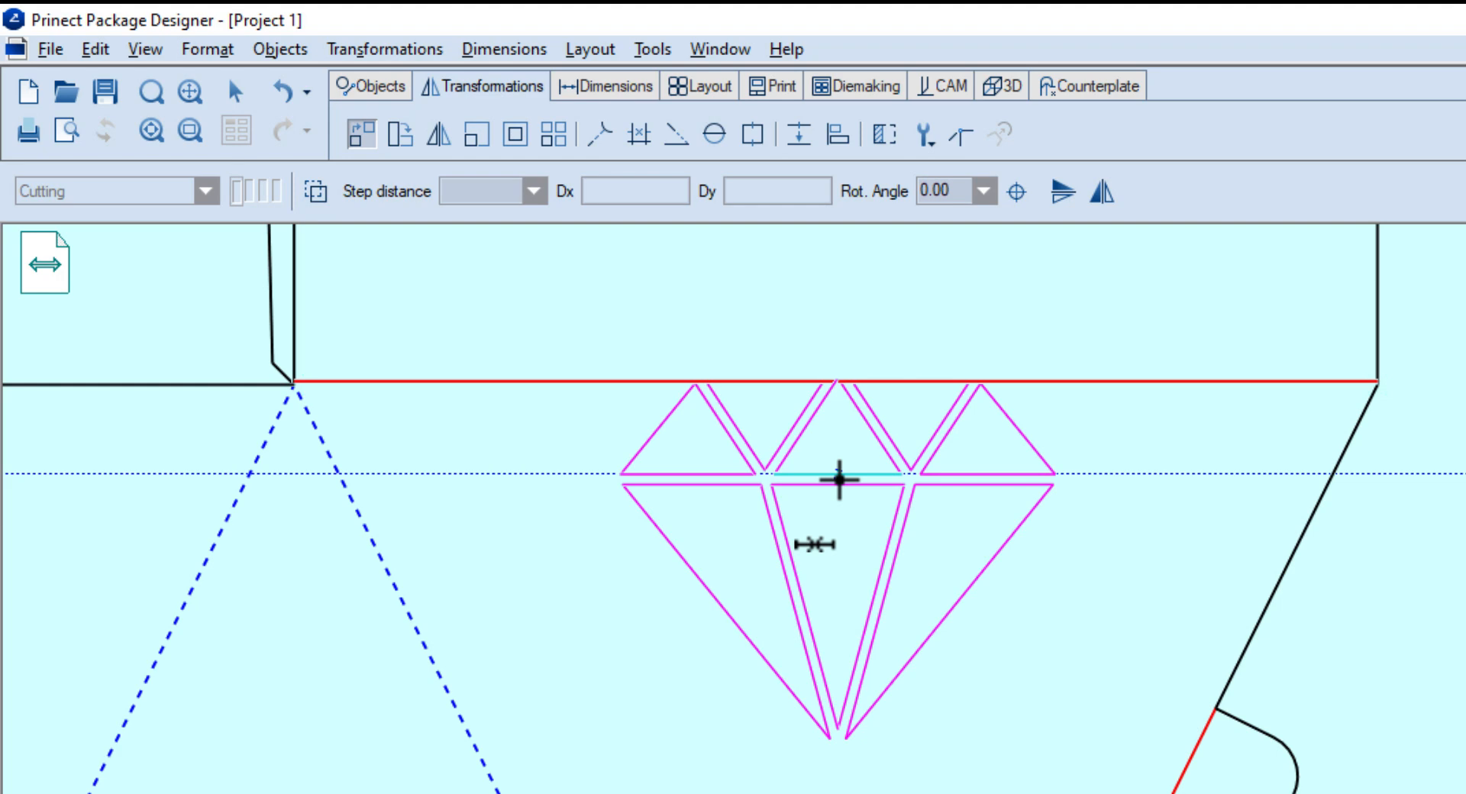
left_click(839, 479)
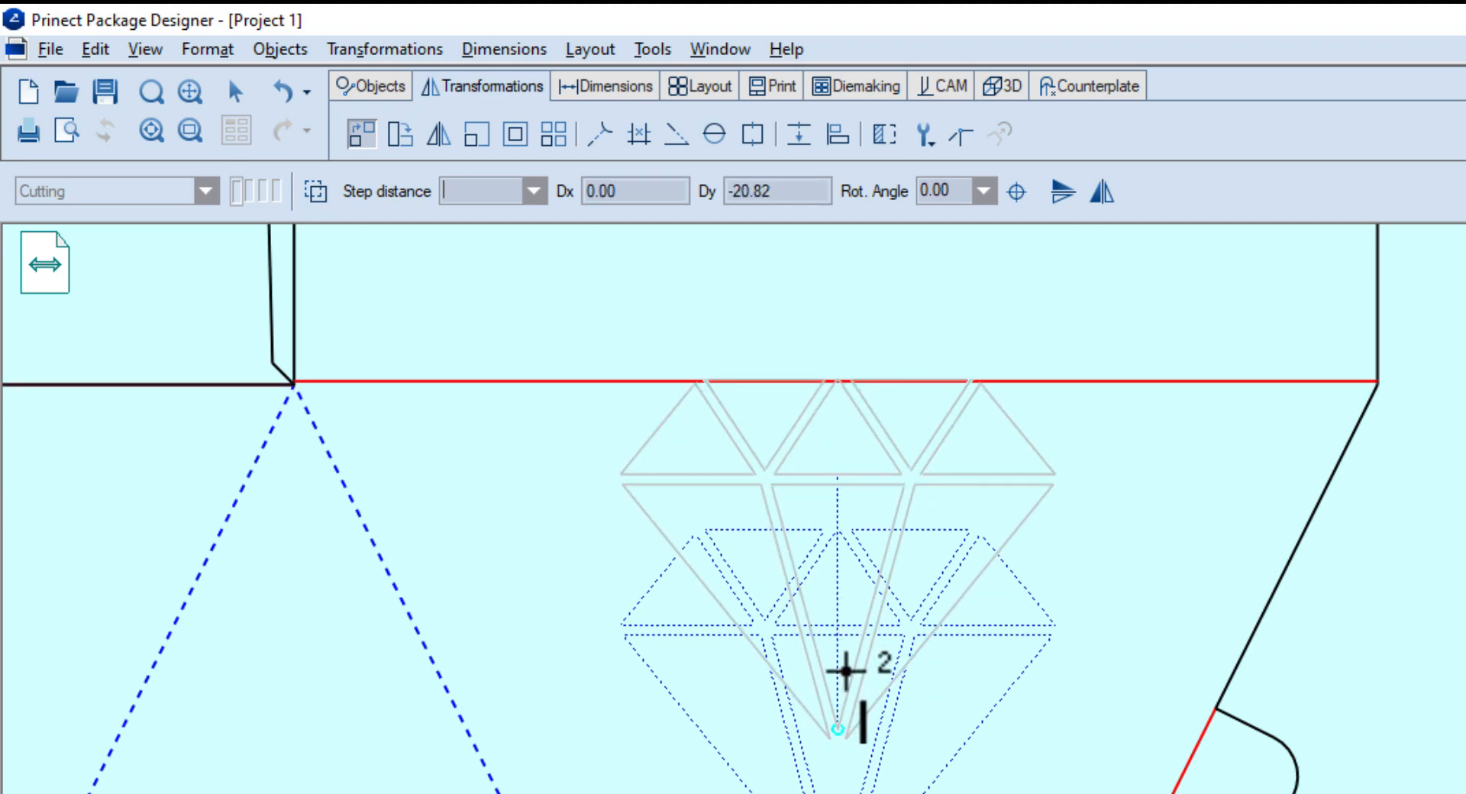
left_click(840, 670)
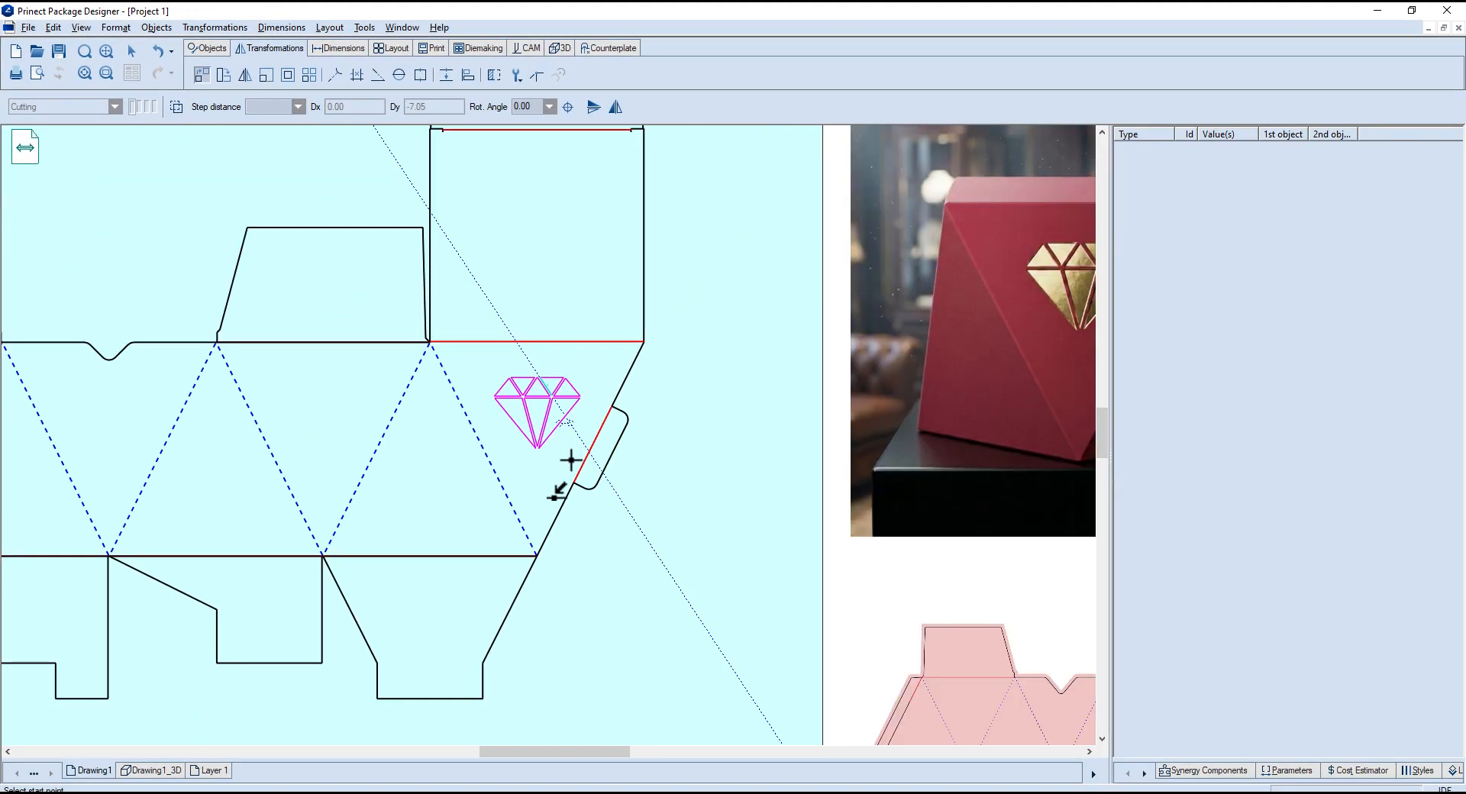
- Convert the layout with the diamond to a new 3D model and inspect the diamond cut-out up close
scroll(571, 460, "down", 1)
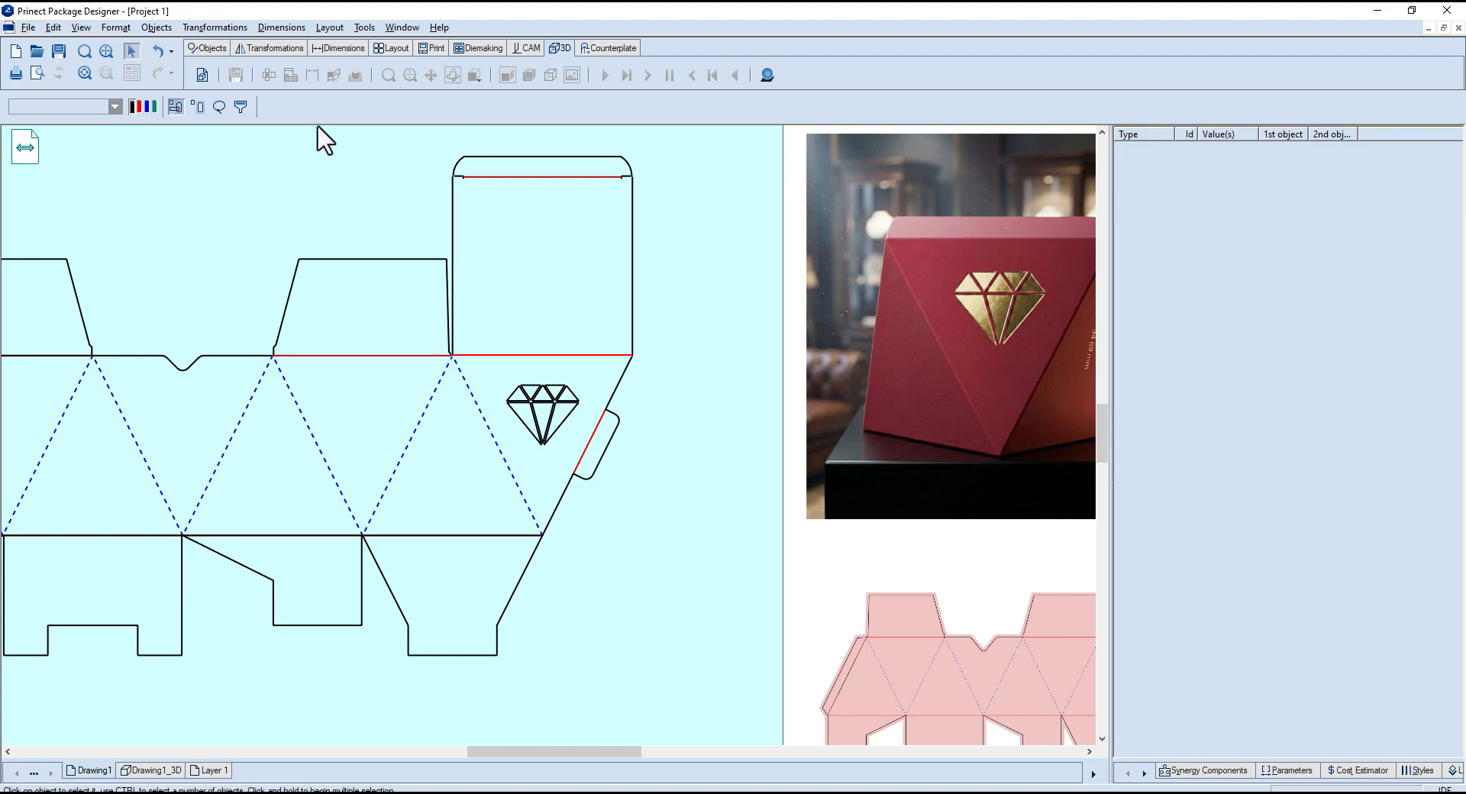
left_click(202, 74)
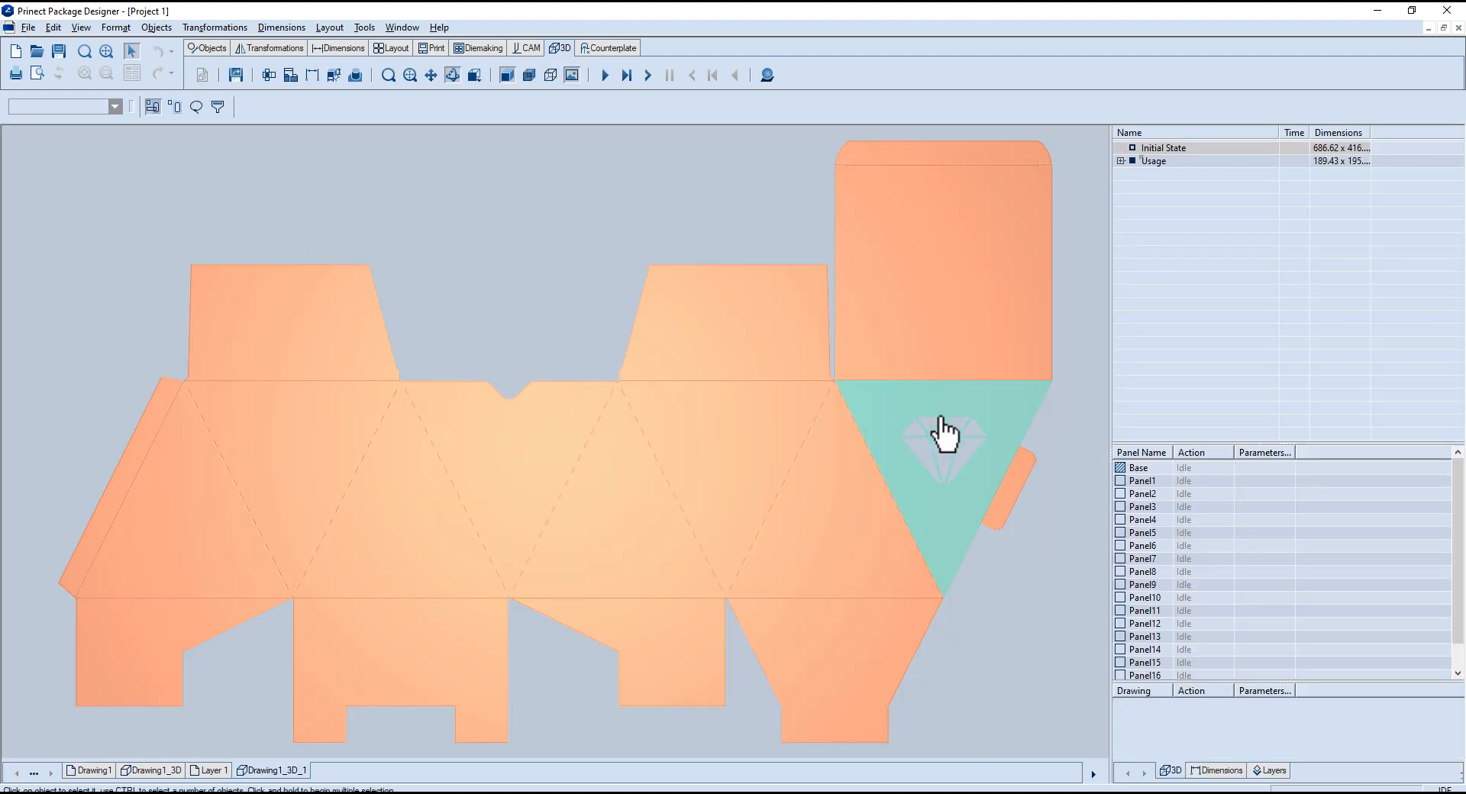
scroll(963, 466, "up", 8)
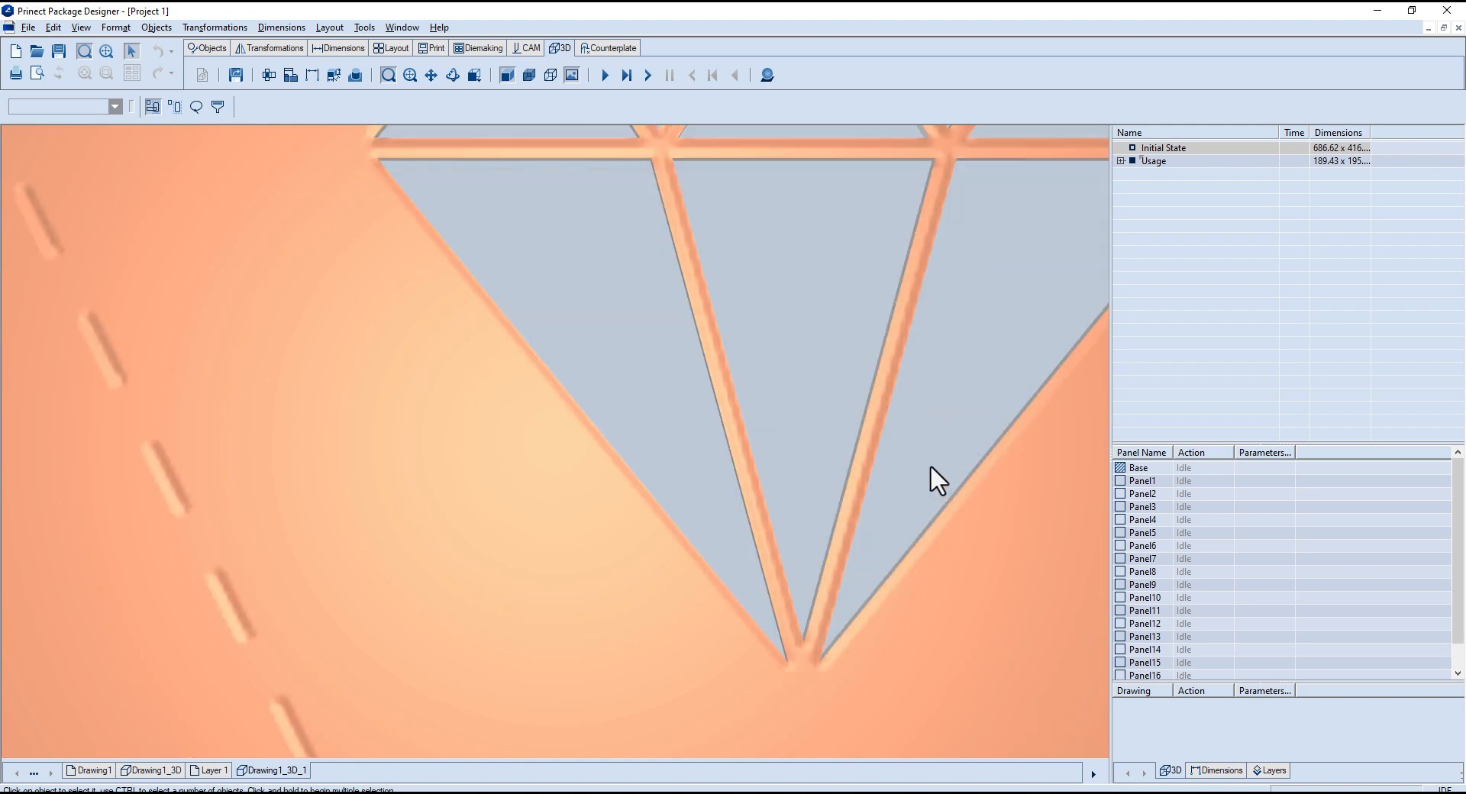
scroll(868, 363, "down", 5)
scroll(811, 478, "down", 6)
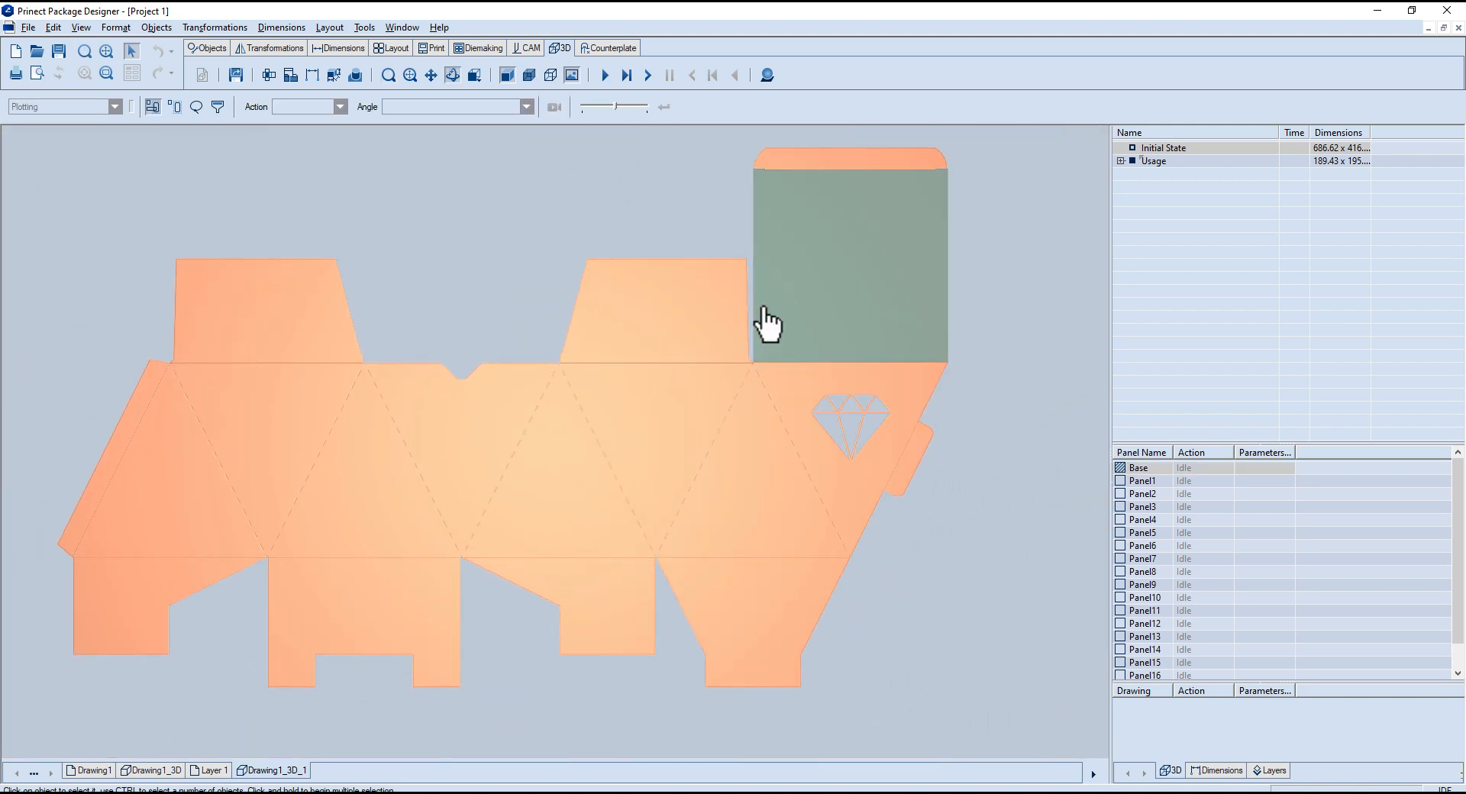
- Play the default Usage folding phase of the 3D model and reverse it to the flat state
left_click(762, 313)
left_click(605, 76)
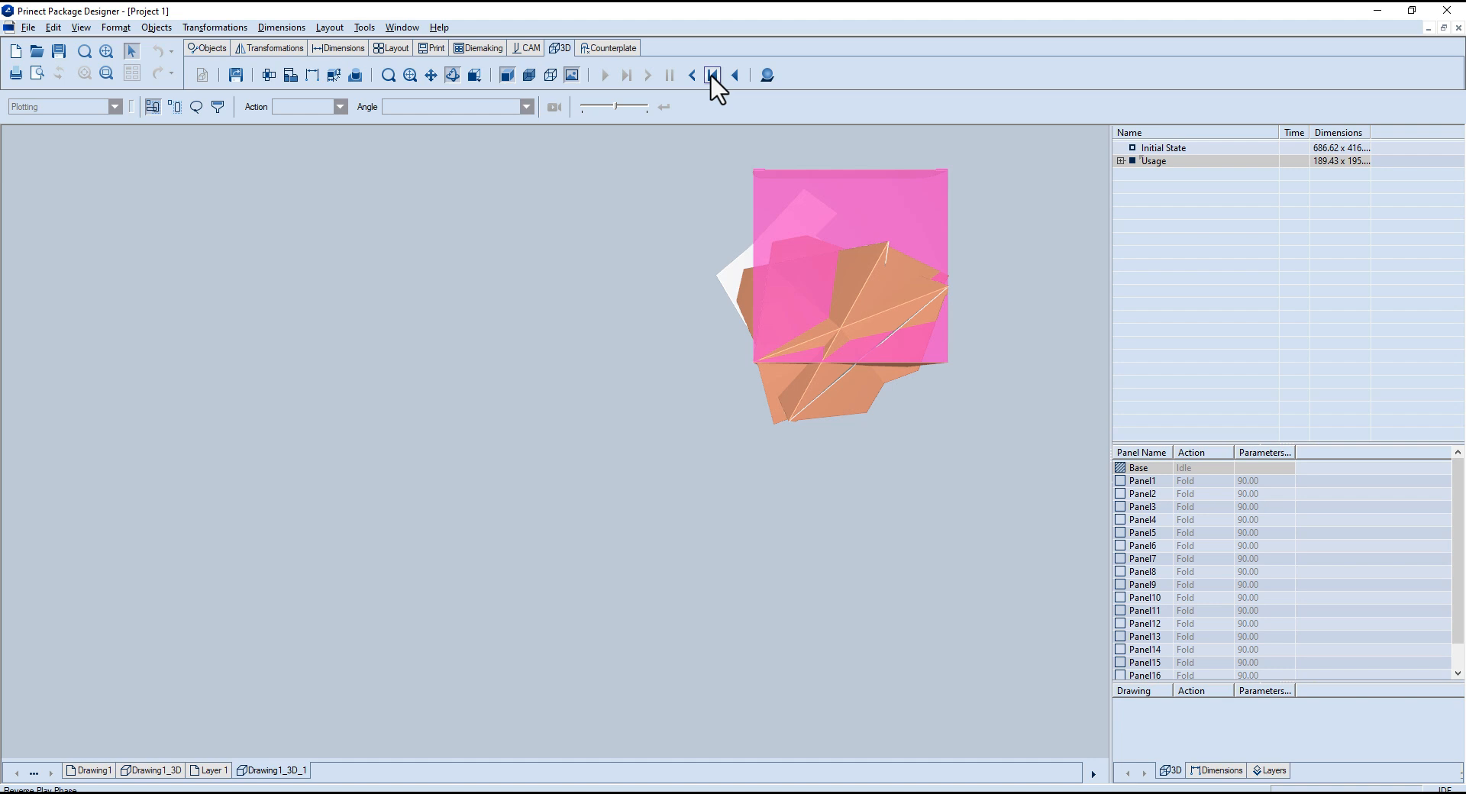
left_click(712, 75)
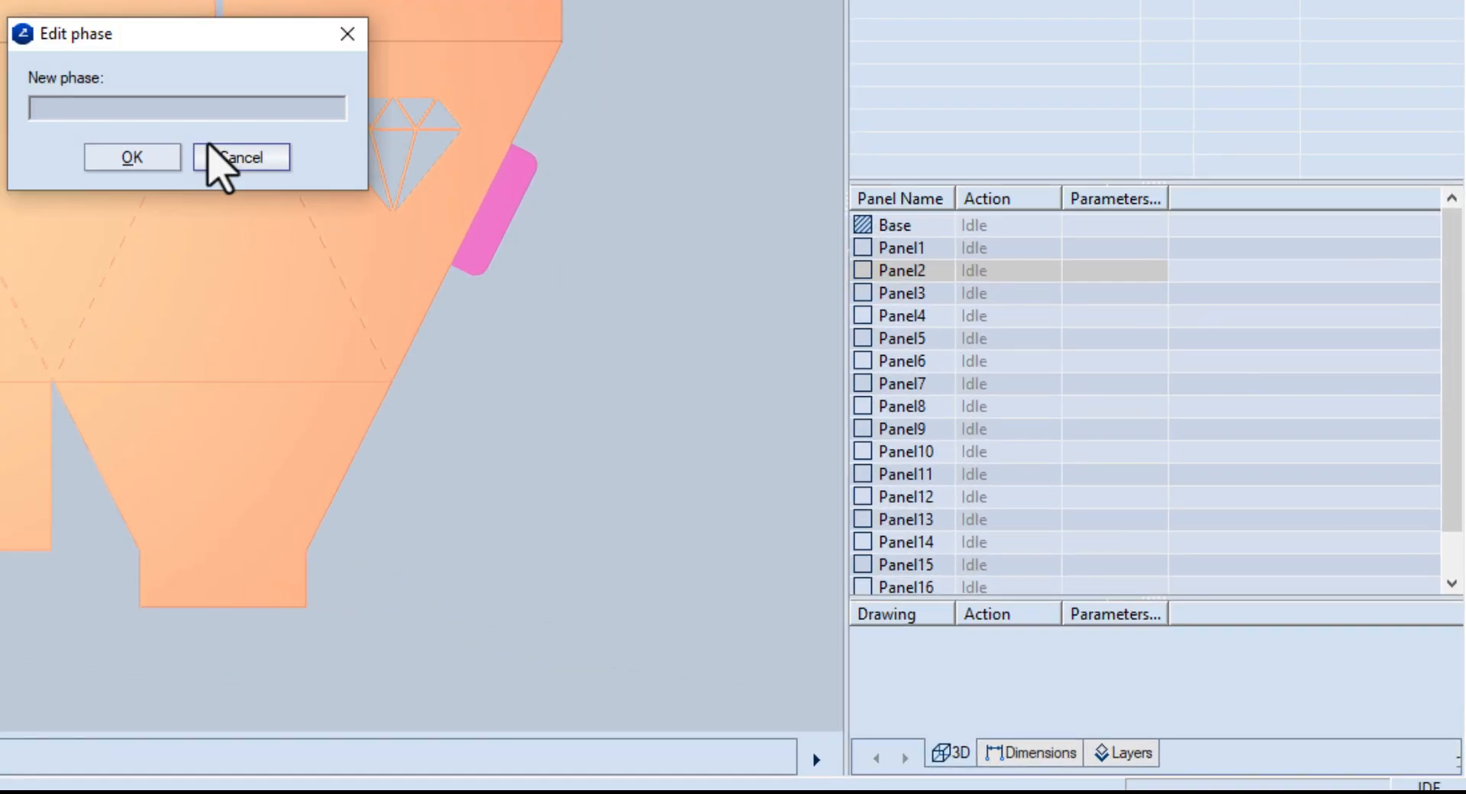
- Add a new folding phase 01 with a new base panel, folding the lid's tuck flap and the locking tab to 90
left_click(763, 427)
left_click(1190, 493)
left_click(847, 40)
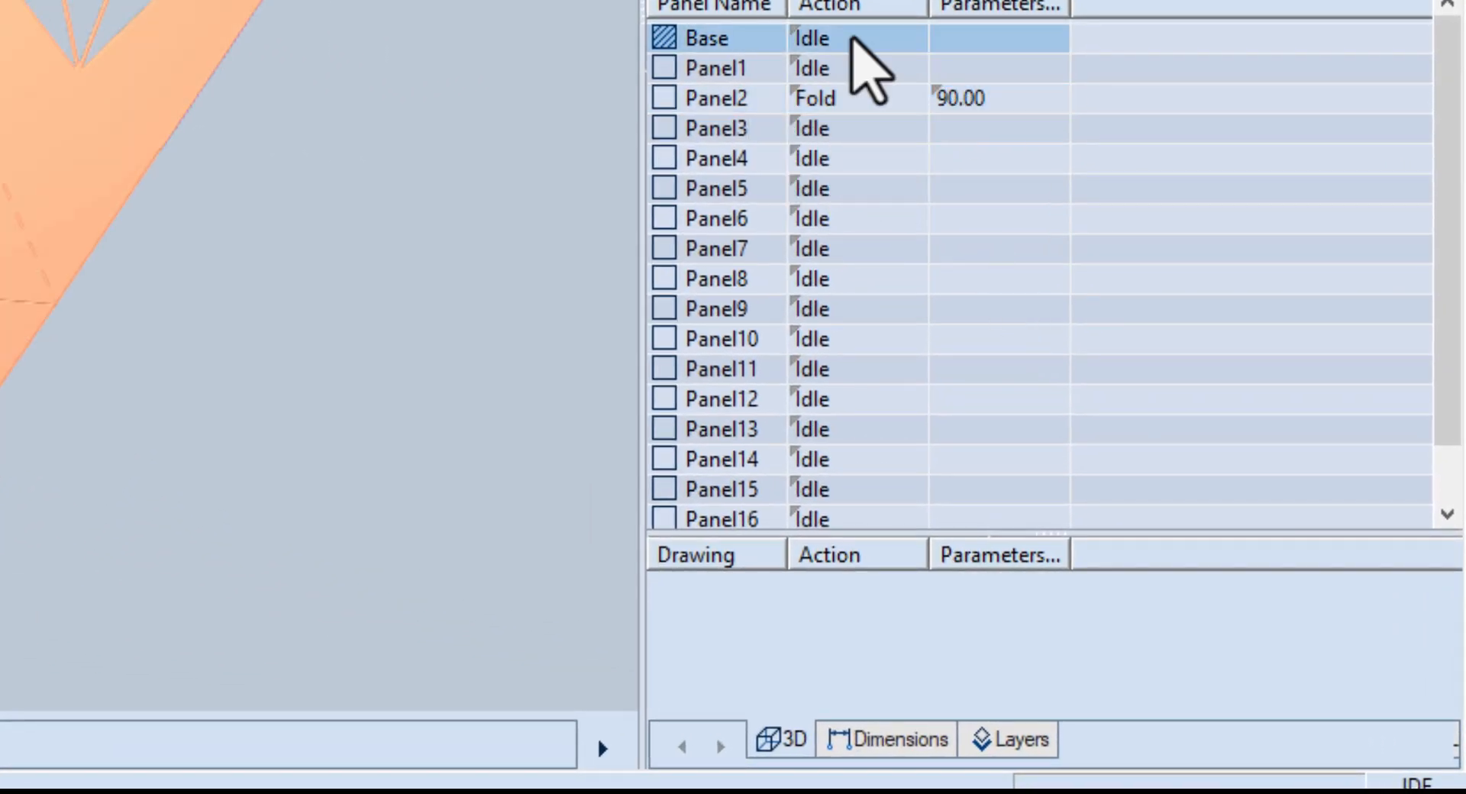
left_click(847, 40)
left_click(59, 163)
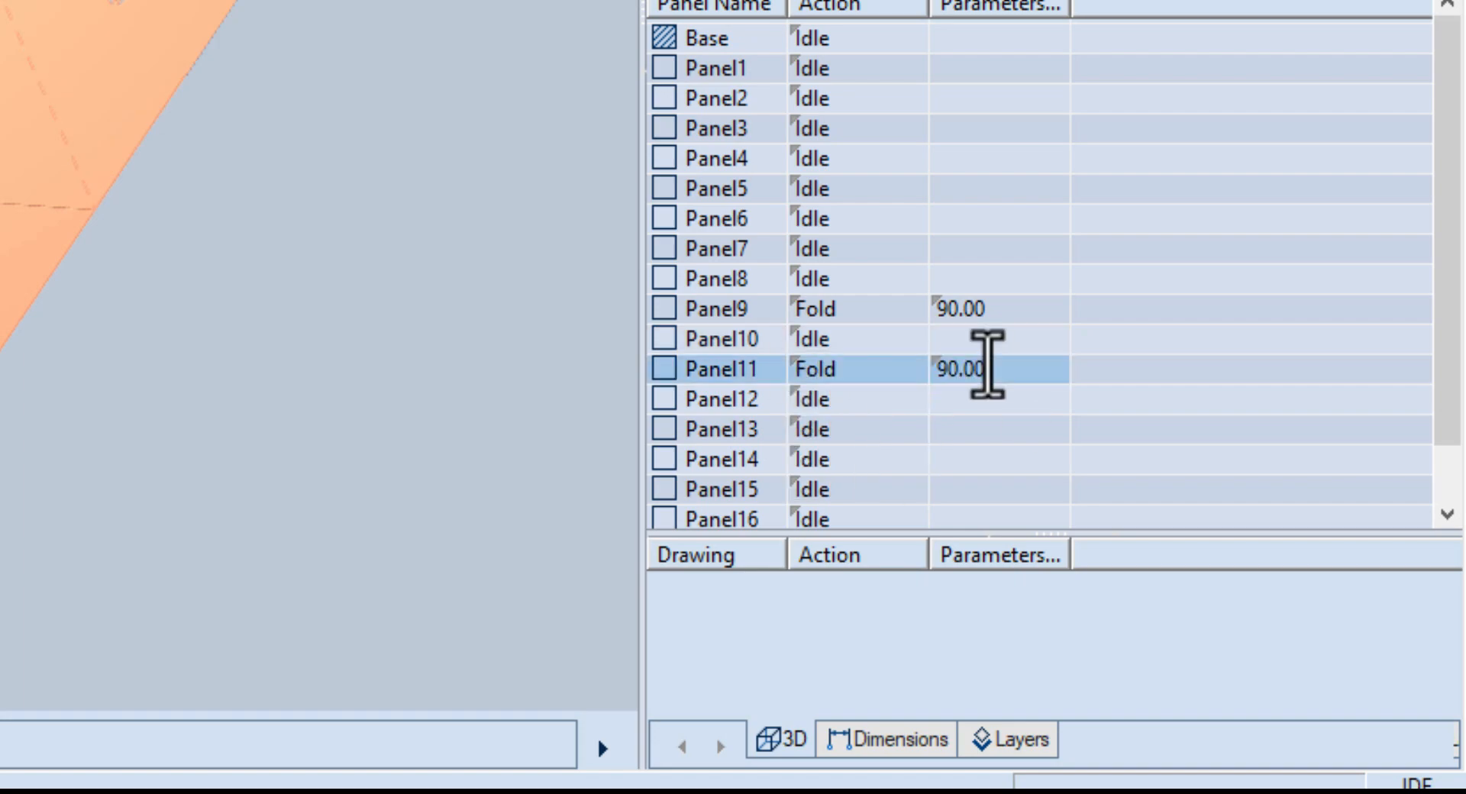
- Set the action of all remaining idle panels up to Panel17, except the base, to Fold with angle 0
left_click(909, 188)
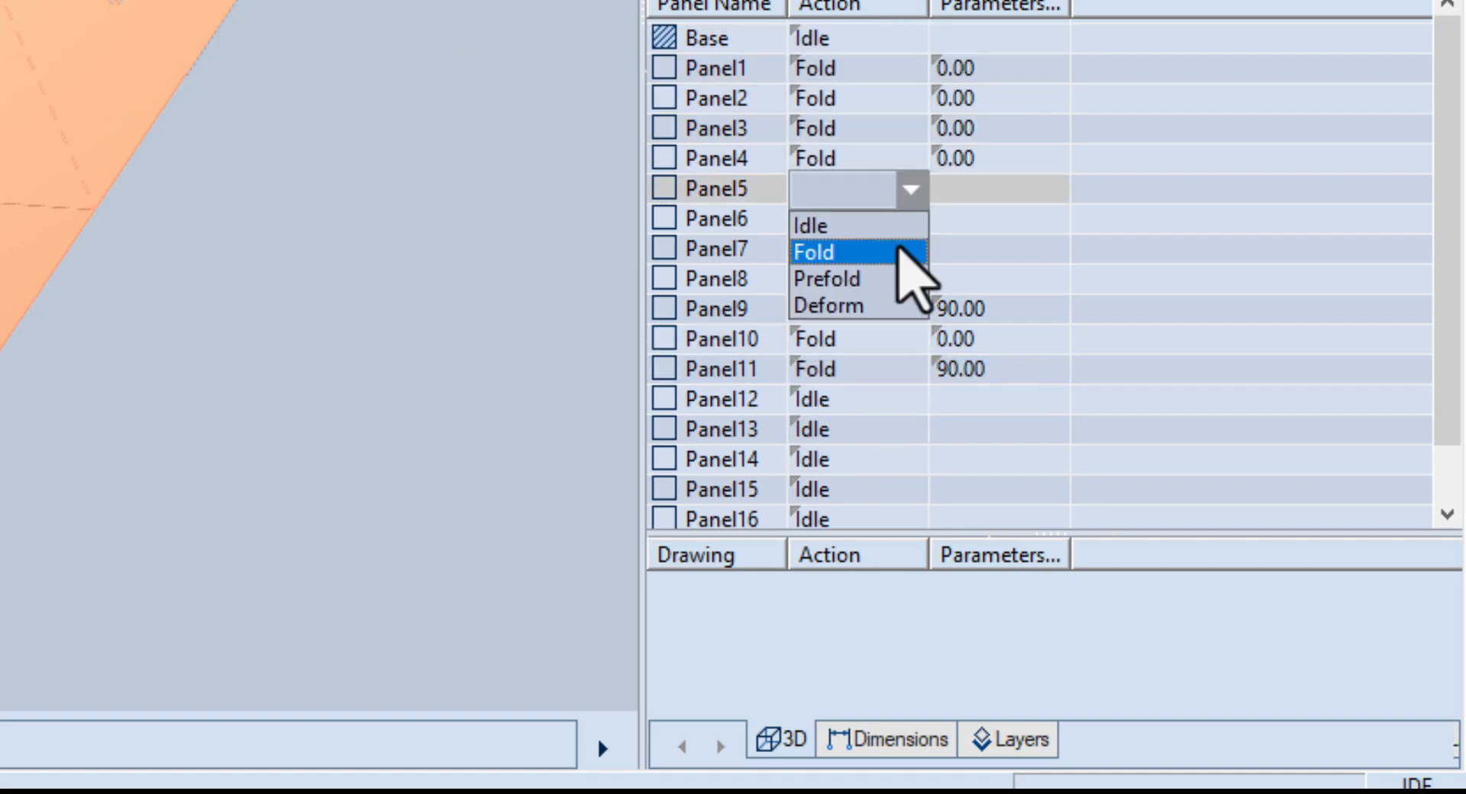
left_click(897, 249)
left_click(897, 367)
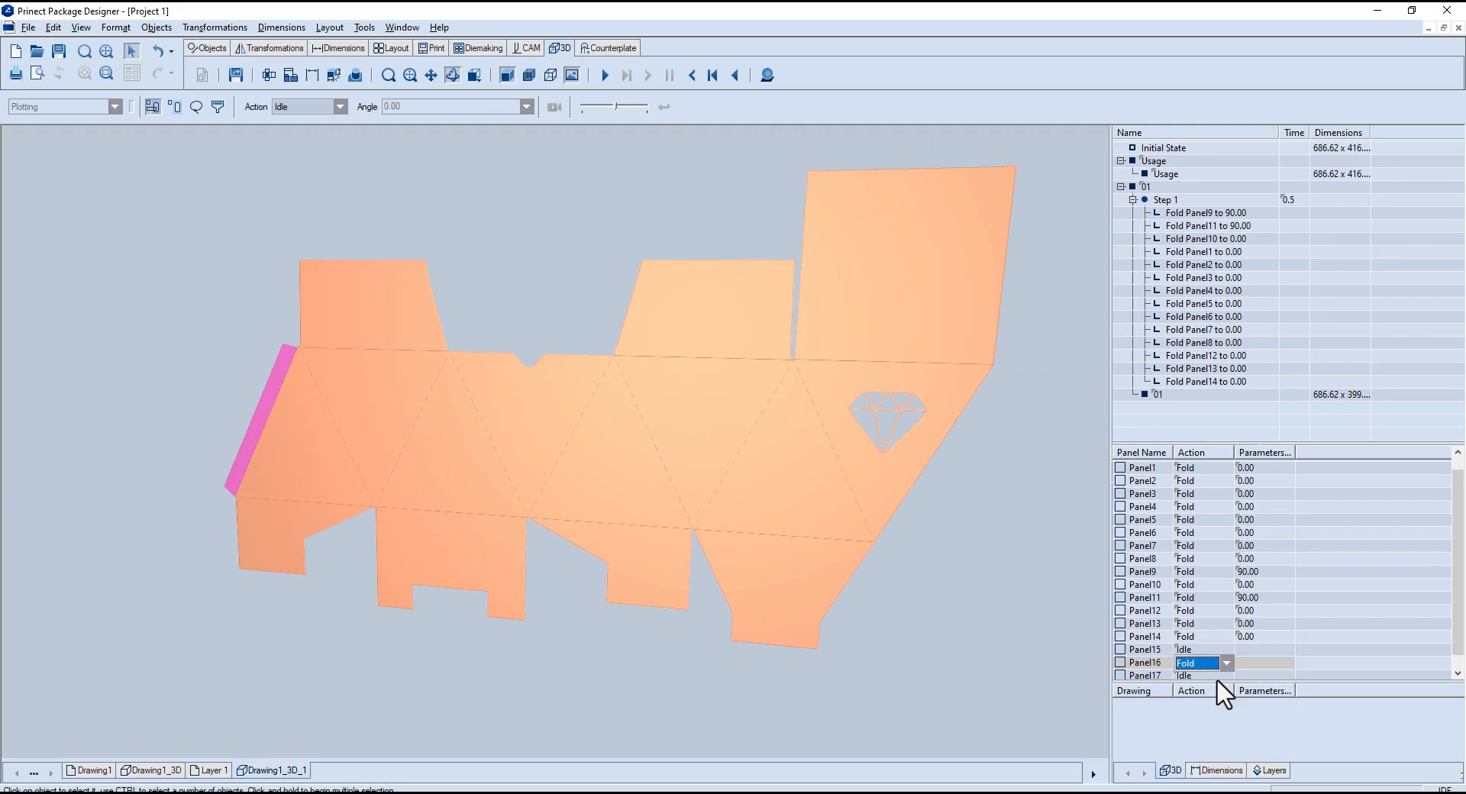
left_click(1226, 663)
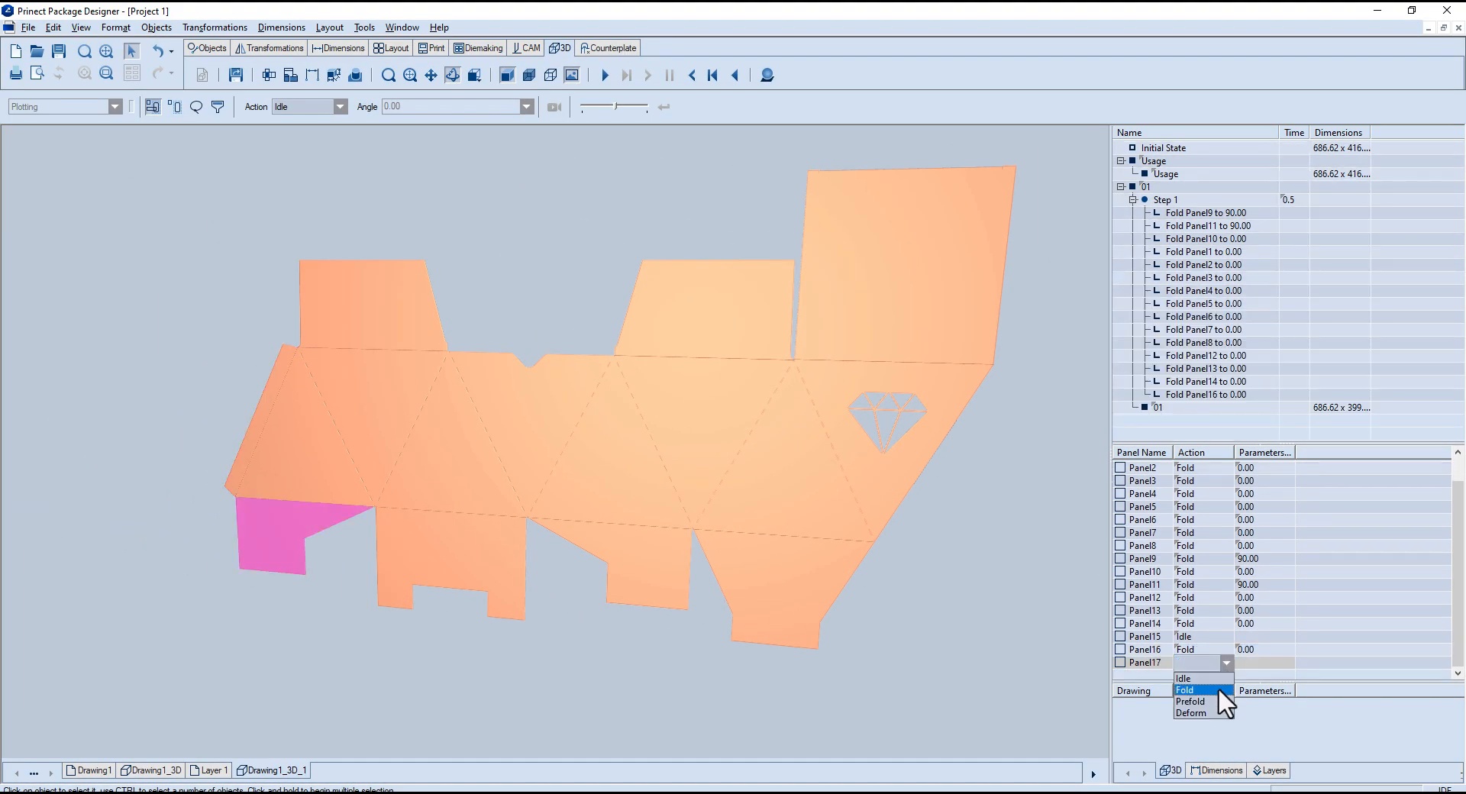
left_click(1216, 688)
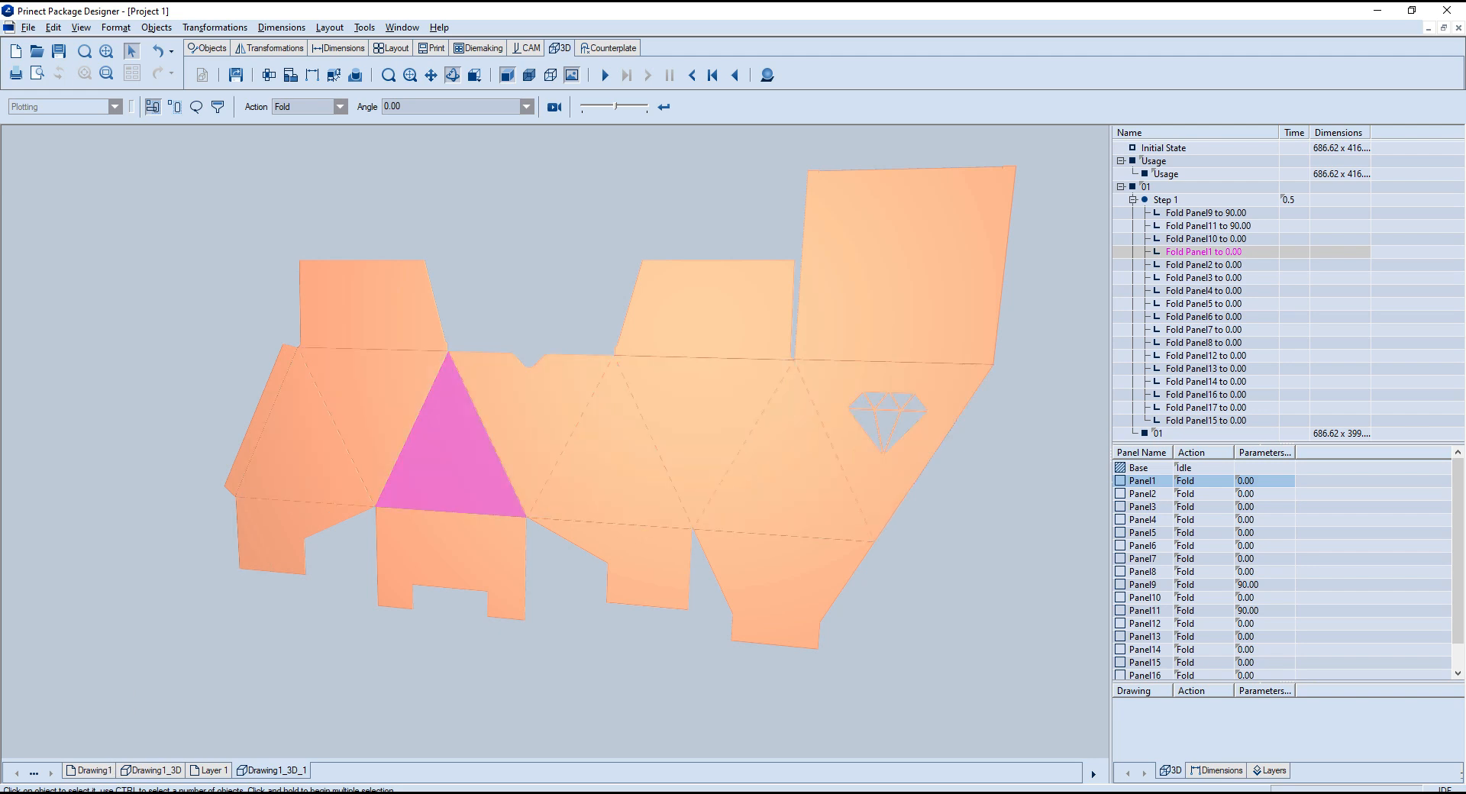
- Calculate 360 ÷ 8 in Calculator and set the fold angle of the diamond panel, Panel8, to 45
left_click(456, 793)
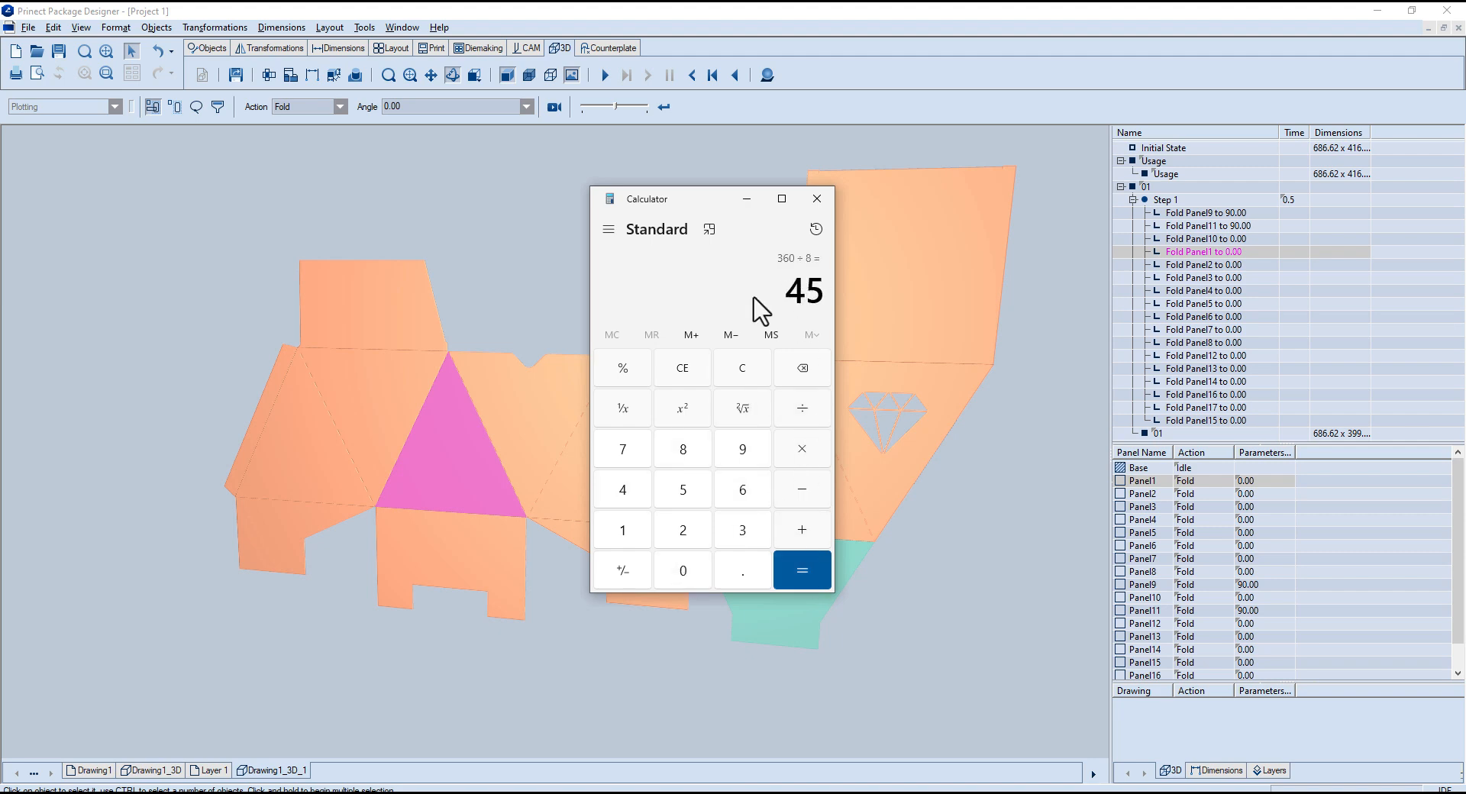
left_click(816, 200)
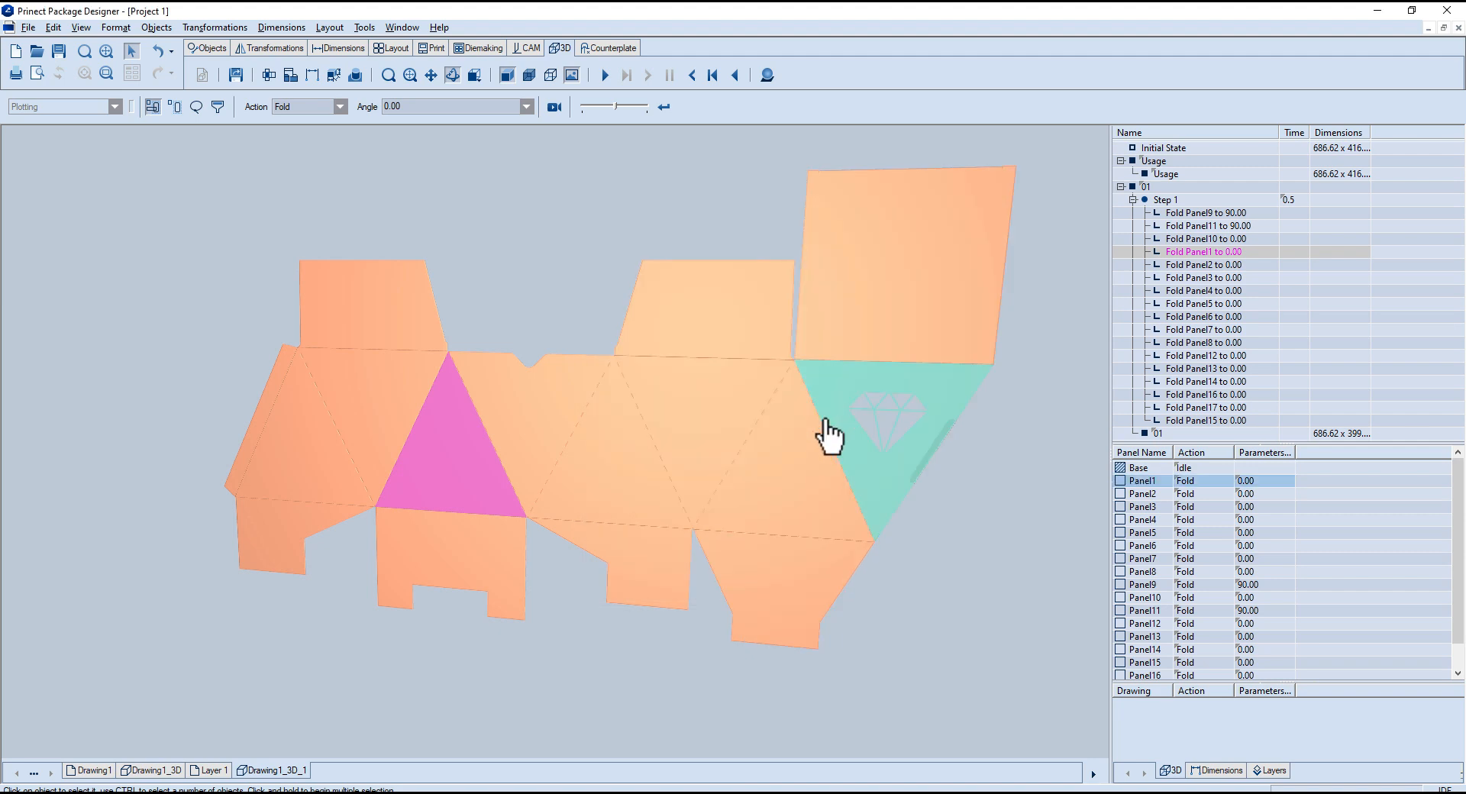
left_click(867, 480)
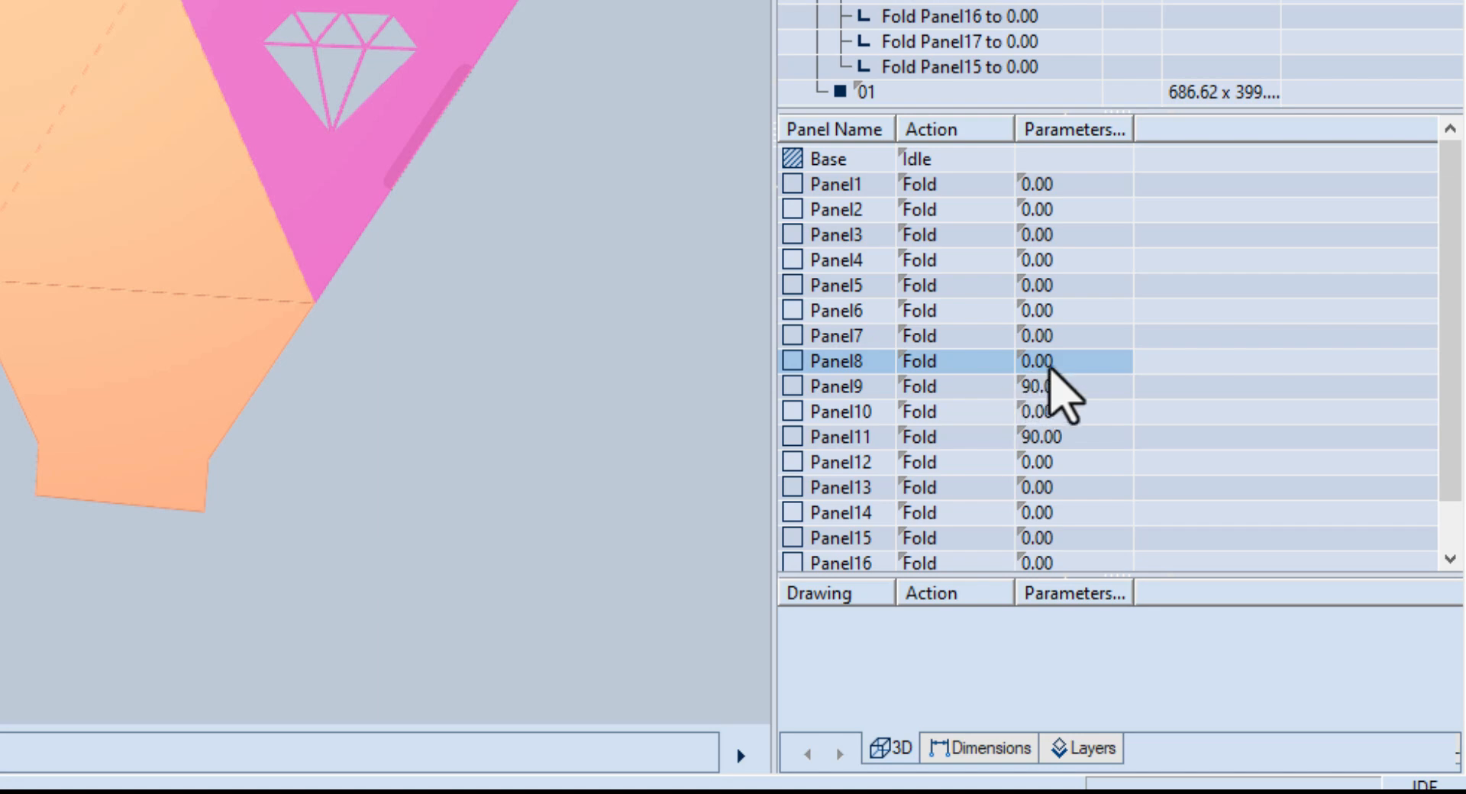
type("45")
key("Return")
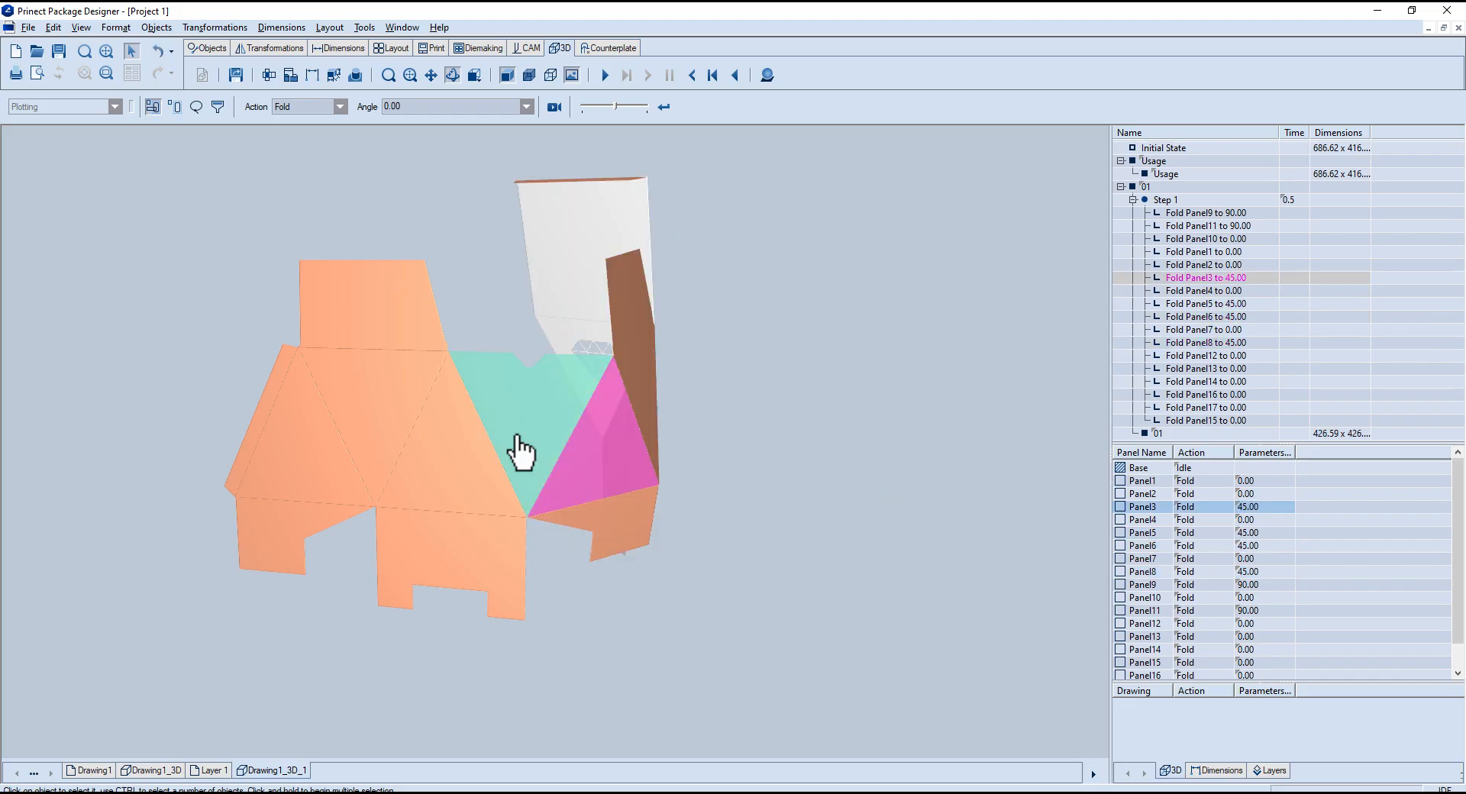
- Set the fold angles of the other triangular wall panels, Panel1, Panel2, Panel3, Panel5, Panel6, Panel13 and Panel15, to 45
left_click(517, 436)
type("45")
key("Return")
left_click(1282, 637)
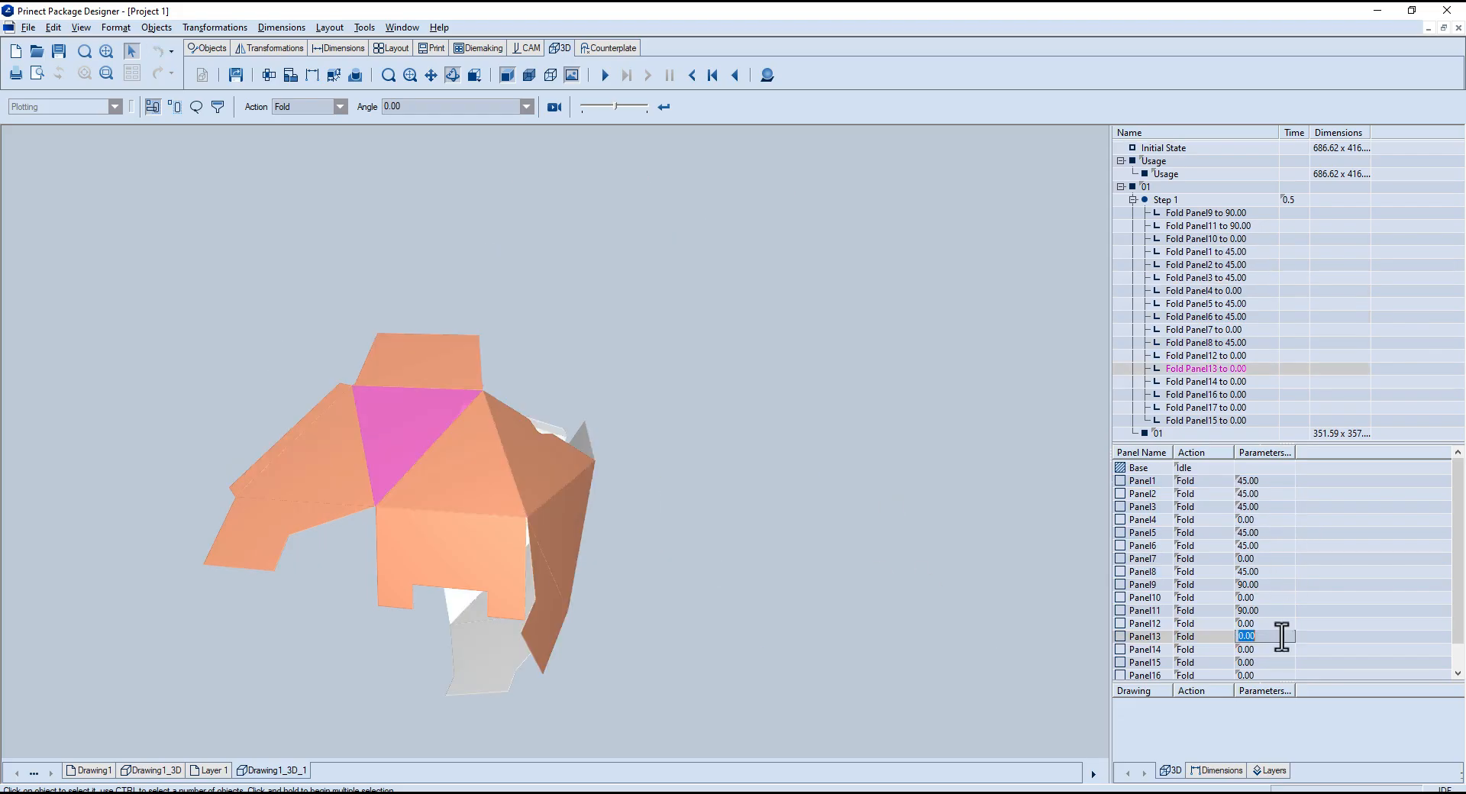
type("45")
key("Return")
- Set the fold angles of Panel4, Panel7, Panel10, Panel12, Panel14, Panel16 and Panel17 to 90
type("90")
key("Return")
scroll(1267, 664, "down", 3)
left_click(1268, 667)
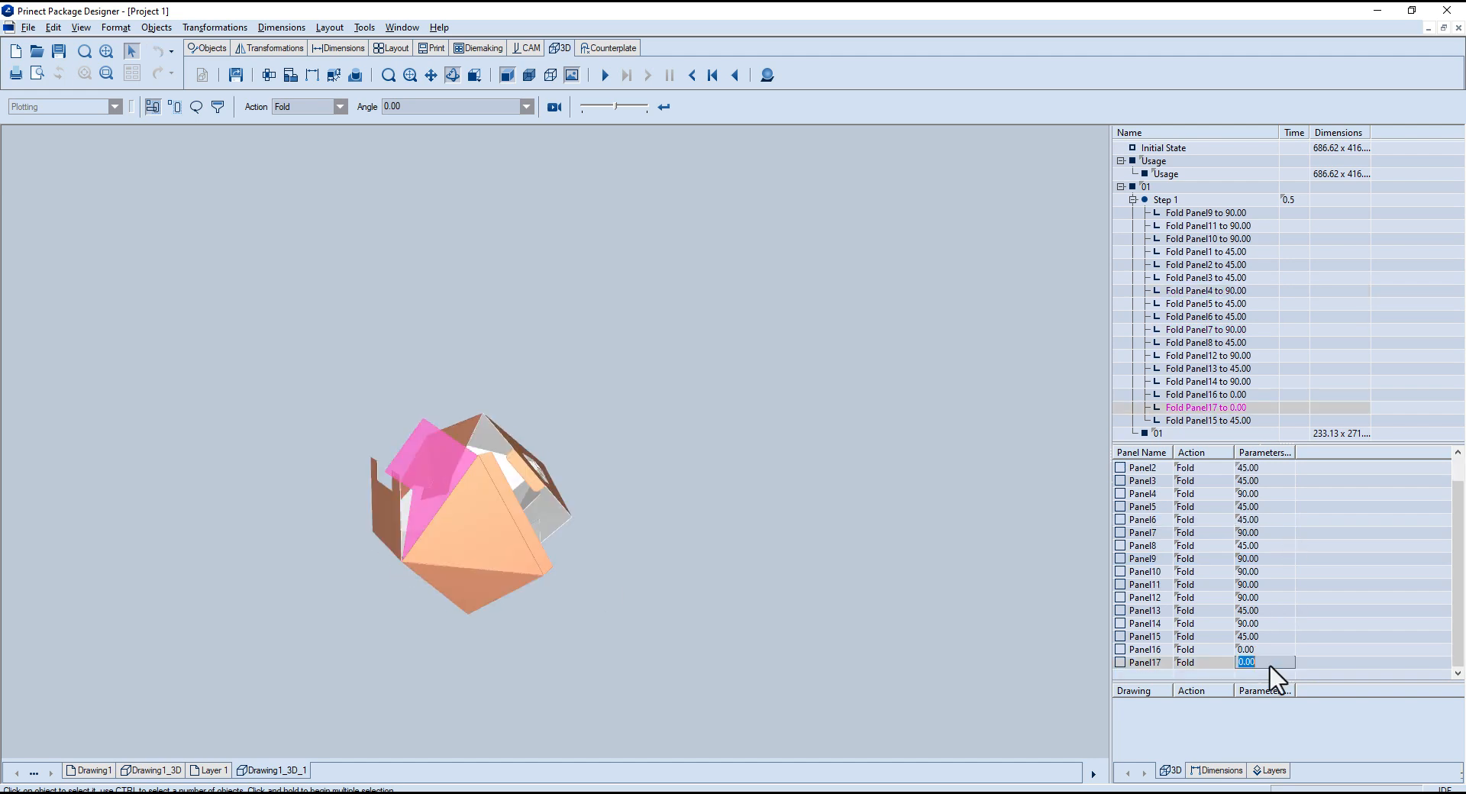
type("90")
key("Return")
- Set Panel1's fold angle to 90 and those of Panel2, Panel3, Panel5, Panel6, Panel8, Panel13 and Panel15 to 50
scroll(1247, 482, "up", 3)
left_click(1247, 481)
type("50")
key("Return")
left_click(1256, 572)
type("50")
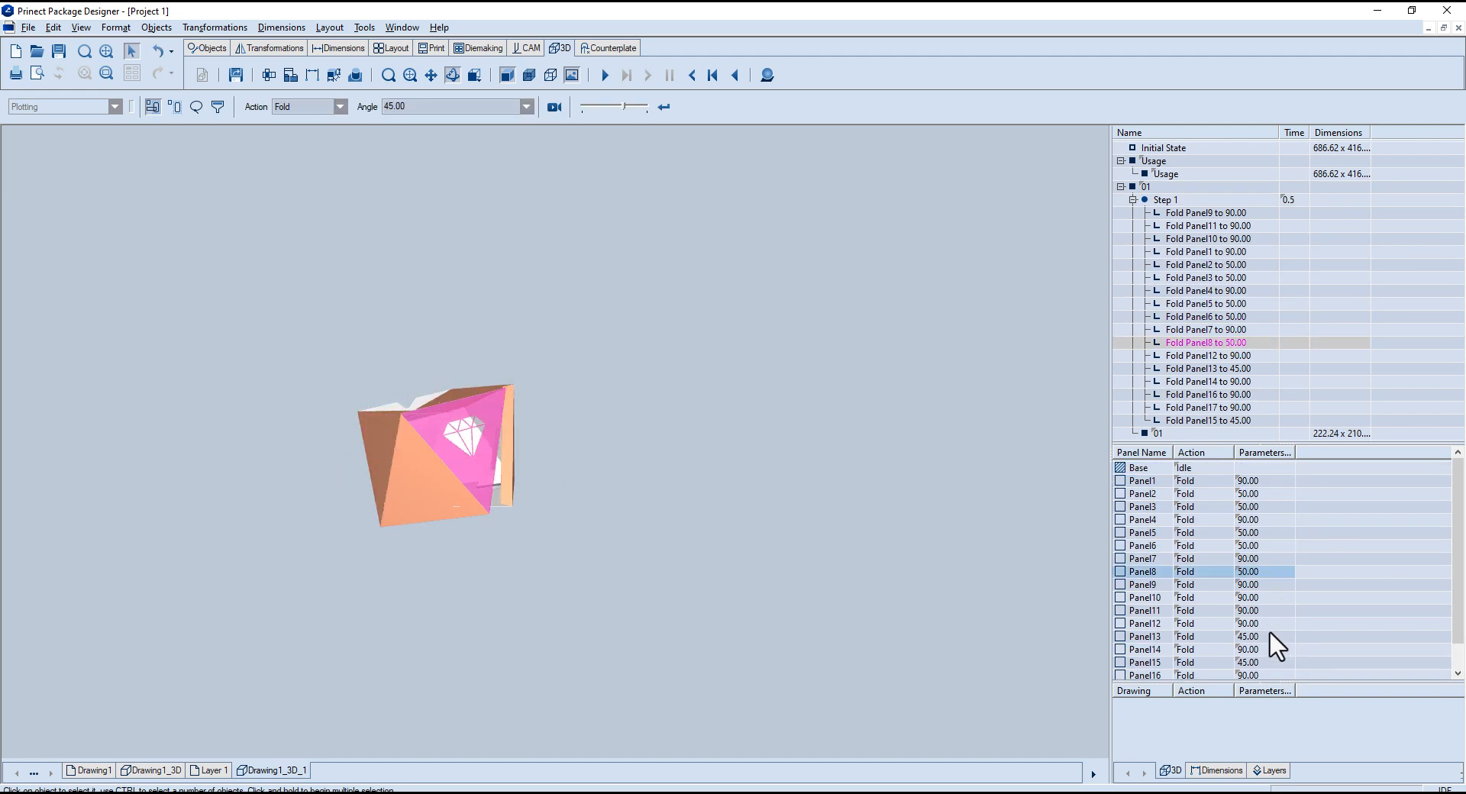
left_click(1255, 662)
type("50")
key("Return")
- Set the fold angles of Panel2, Panel3, Panel4, Panel5, Panel6, Panel8, Panel13 and Panel15 to 50.8
left_click_drag(828, 354, 771, 442)
left_click(1259, 520)
type("50.8")
left_click(1266, 533)
type("50.8")
left_click(1269, 571)
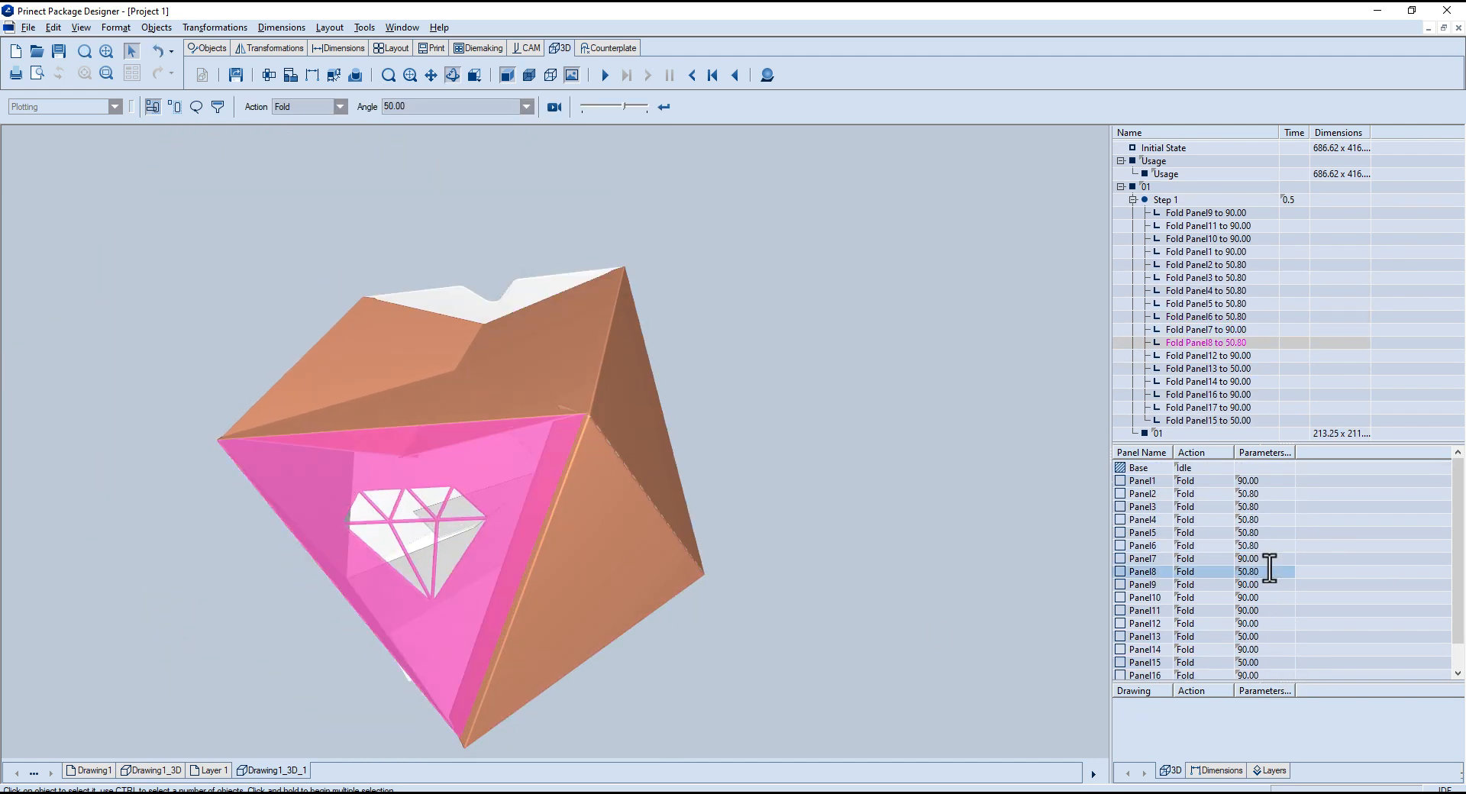
type("50.8")
left_click(1255, 637)
type("50.8")
left_click(1255, 520)
left_click(439, 369)
left_click_drag(439, 370, 534, 428)
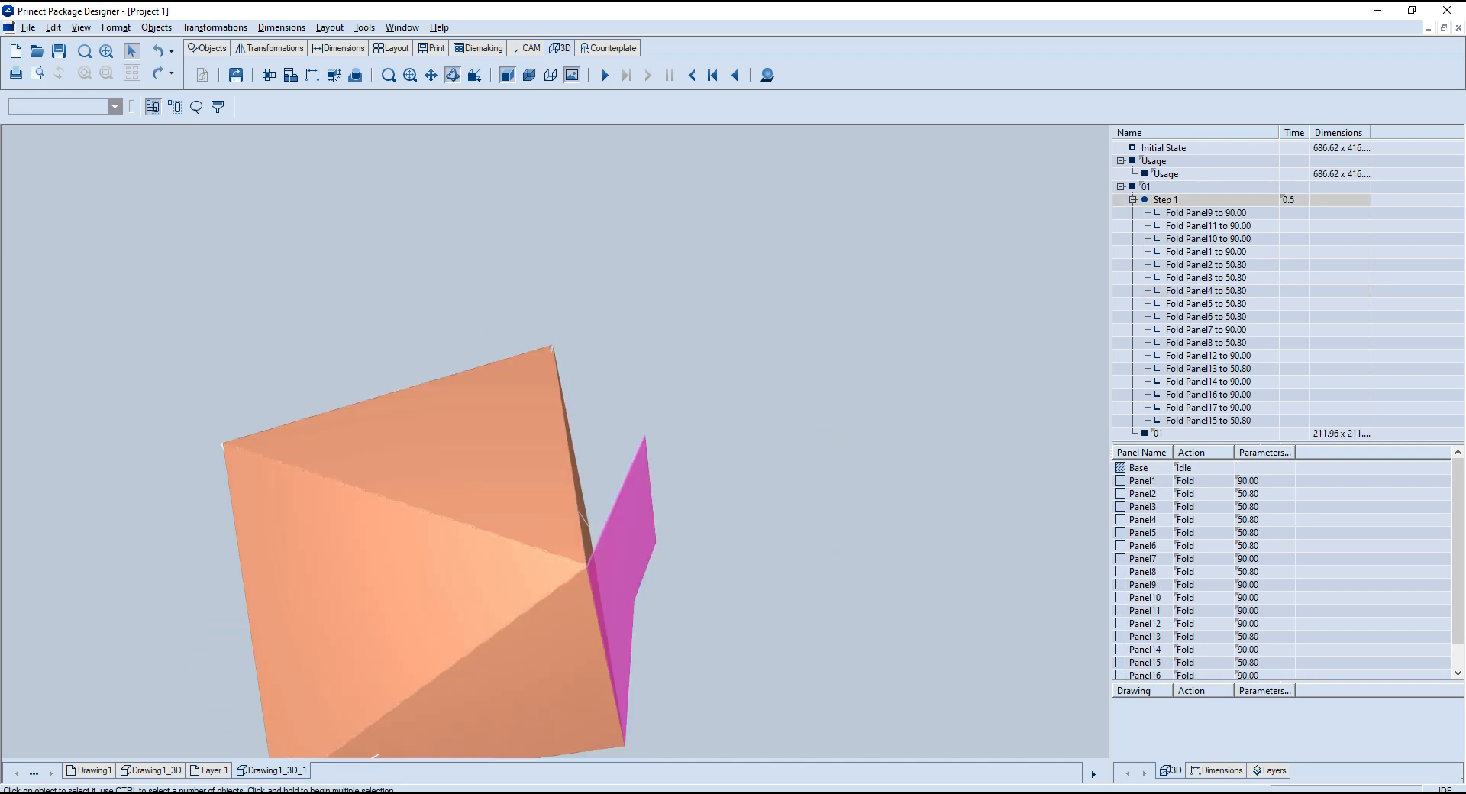
- Try a fold angle of 120 for Panel1
left_click(1267, 482)
type("120")
key("Return")
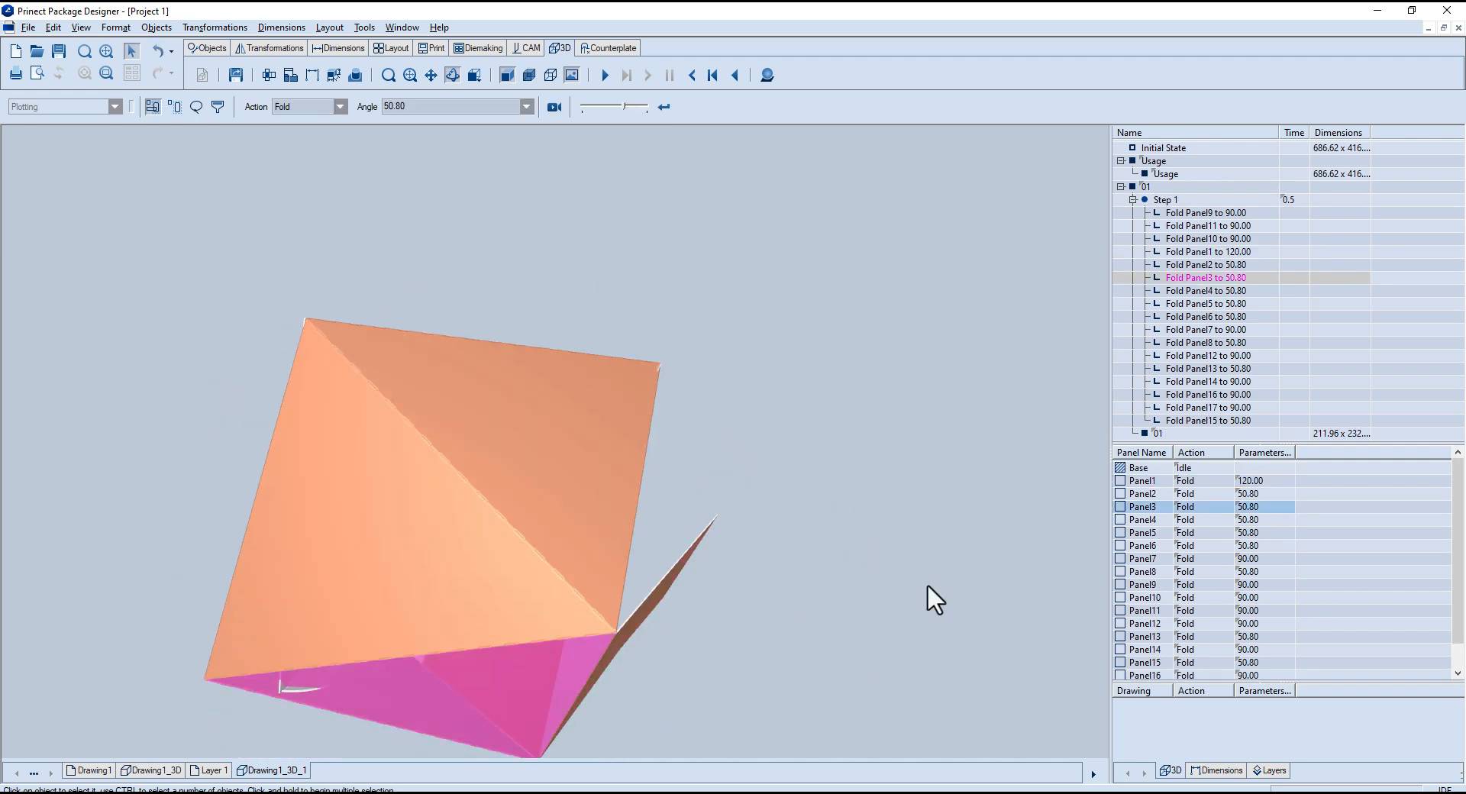
- Set the fold angles of Panel12, Panel14 and Panel10 to 78
left_click_drag(929, 599, 837, 501)
left_click(1264, 623)
type("78")
left_click(1269, 649)
type("78")
left_click(1264, 598)
type("78")
key("Return")
scroll(753, 661, "up", 3)
- Set the fold angles of Panel7 and Panel1 to 78
left_click_drag(753, 661, 771, 549)
scroll(776, 493, "down", 3)
left_click(1264, 559)
type("78")
left_click(1263, 481)
type("78")
key("Return")
- Adjust the fold angles of Panel4 and Panel17 to 79
left_click(1264, 520)
type("78")
scroll(1290, 611, "down", 3)
left_click(1265, 663)
type("77")
key("Return")
type("79")
left_click(1283, 494)
type("79")
- Fine-tune the fold angles of Panel1 and Panel7 to 78.6
left_click(550, 551)
left_click(1273, 480)
type("79")
left_click(764, 549)
left_click(1270, 557)
type("78")
left_click(1274, 482)
type("78")
left_click(1267, 559)
left_click(1274, 480)
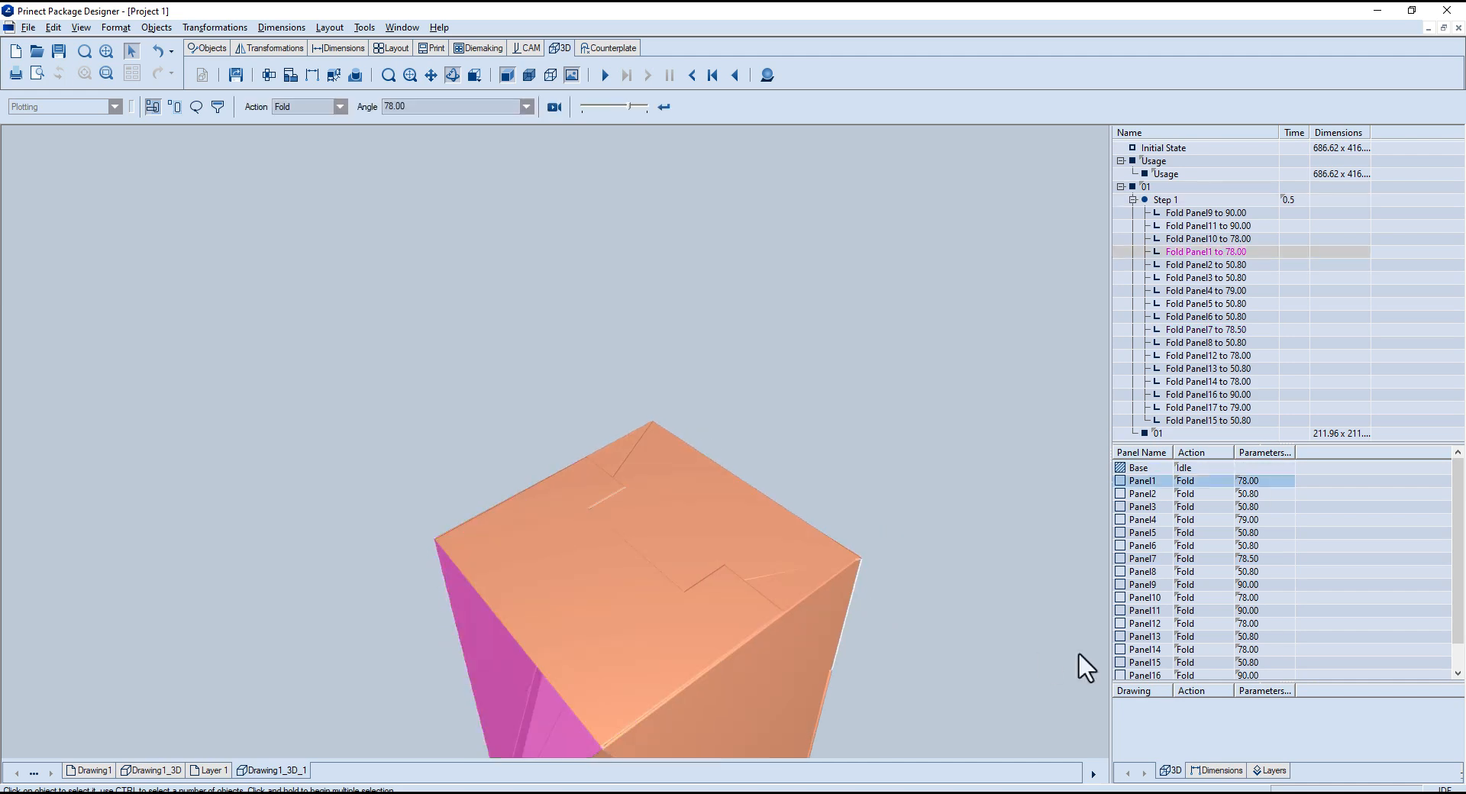
left_click(1274, 482)
type("78.6")
left_click(1268, 559)
type("78.6")
- Set the fold angles of Panel17 and Panel4 to 79.2
left_click(802, 654)
left_click(1263, 663)
type("78.779.2")
left_click(1266, 496)
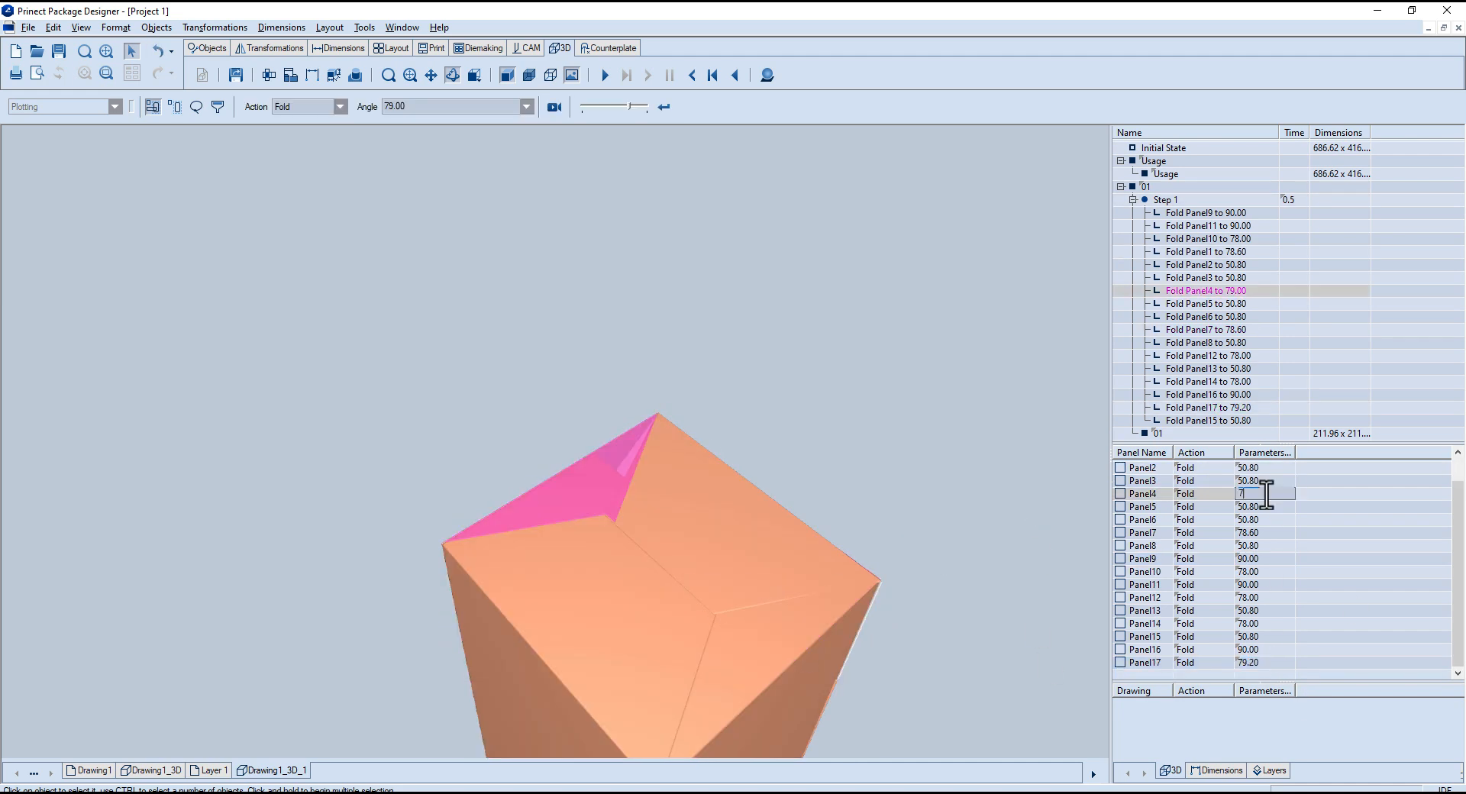
type("79.2")
- Set the fold angles of the triangular wall panels Panel2, Panel3, Panel5, Panel6, Panel8, Panel13 and Panel15 to 50.7
mouse_move(764, 535)
left_mouse_down()
mouse_move(703, 663)
mouse_move(746, 519)
left_mouse_up()
scroll(718, 595, "up", 4)
scroll(746, 519, "down", 4)
left_click(1267, 468)
type("50.7")
left_click(1270, 481)
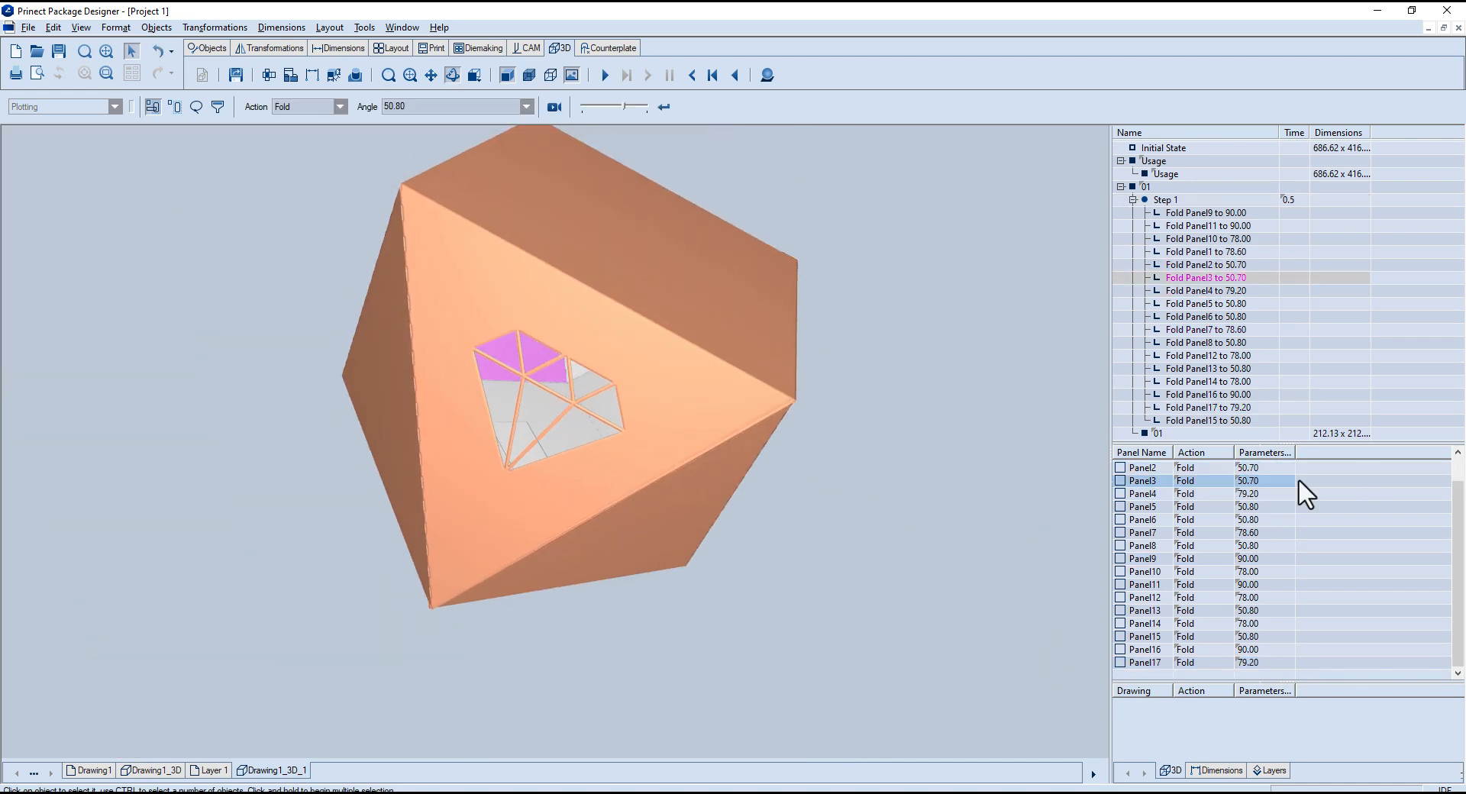
type("50.7")
left_click(1270, 507)
type("50.7")
left_click(1271, 520)
type("50.7")
left_click(1270, 546)
- Inspect the folded box from several sides and play the folding phase in reverse
left_click_drag(763, 381, 931, 497)
left_click(649, 458)
left_click(976, 473)
mouse_move(893, 618)
left_mouse_down()
mouse_move(874, 596)
mouse_move(932, 573)
mouse_move(885, 617)
left_mouse_up()
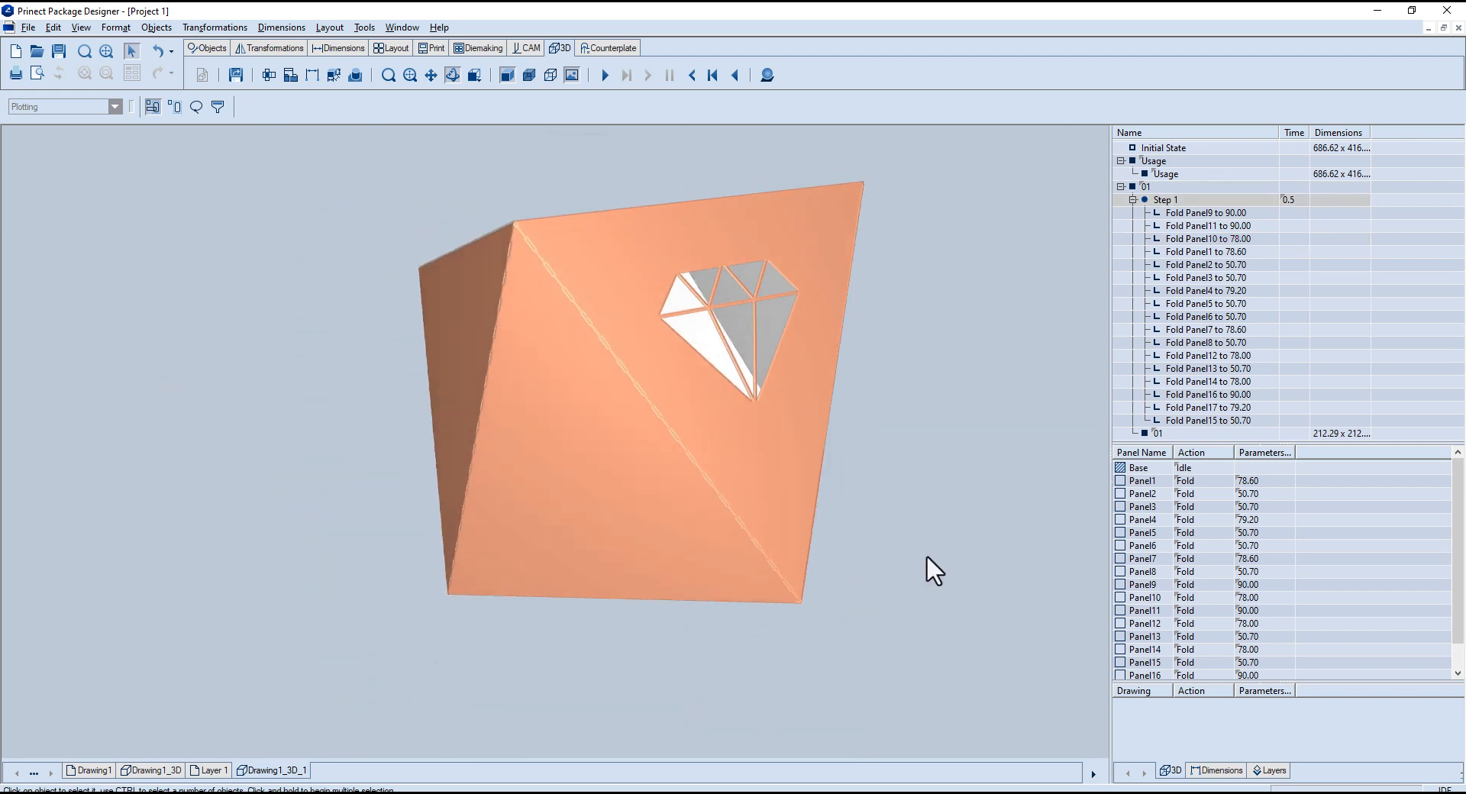
left_click_drag(926, 558, 878, 382)
left_click_drag(535, 242, 547, 227)
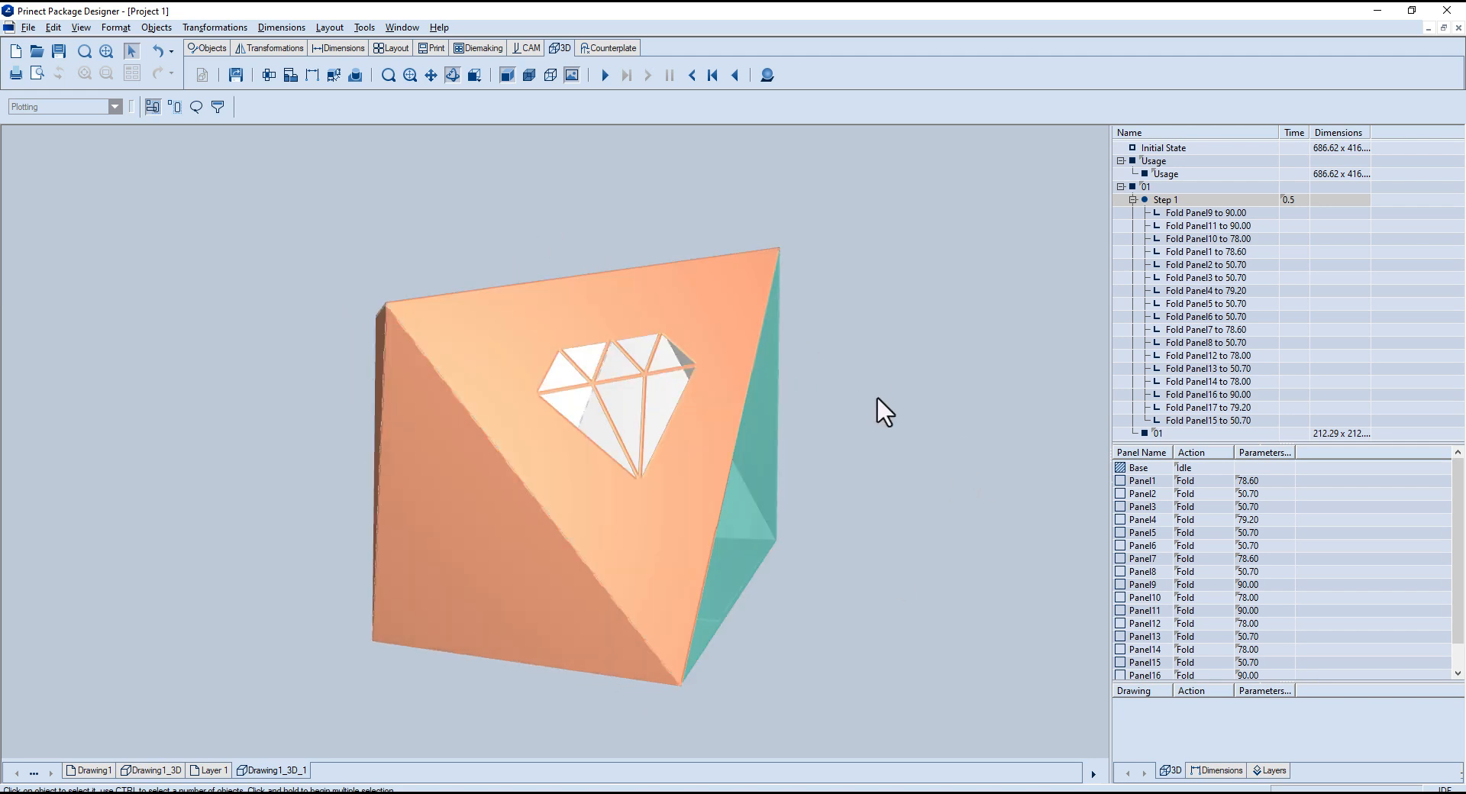
left_click(711, 76)
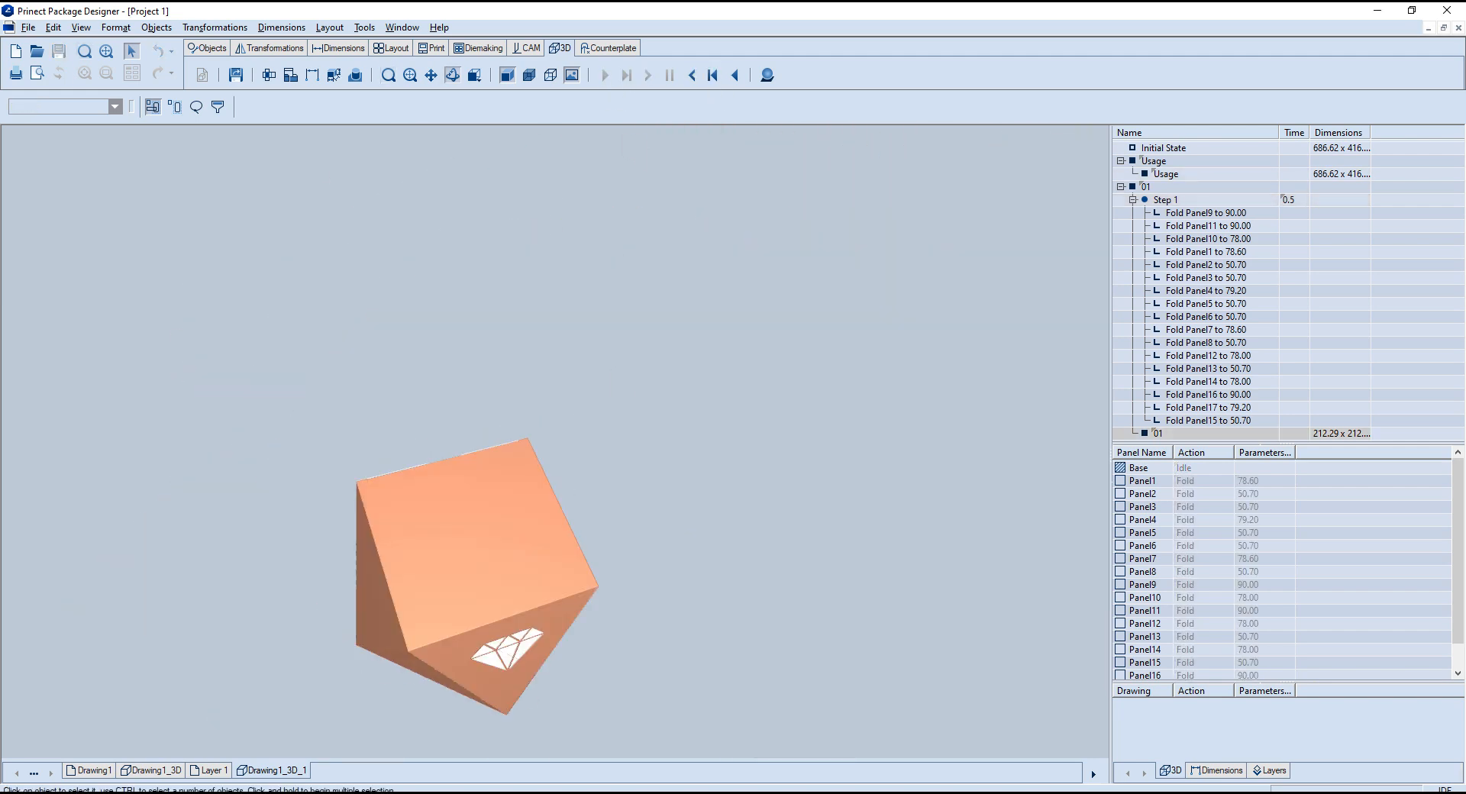
- Set the time of Step 1 to 5.0 and reorder its fold actions so the triangular wall panels fold last
left_click(1233, 214)
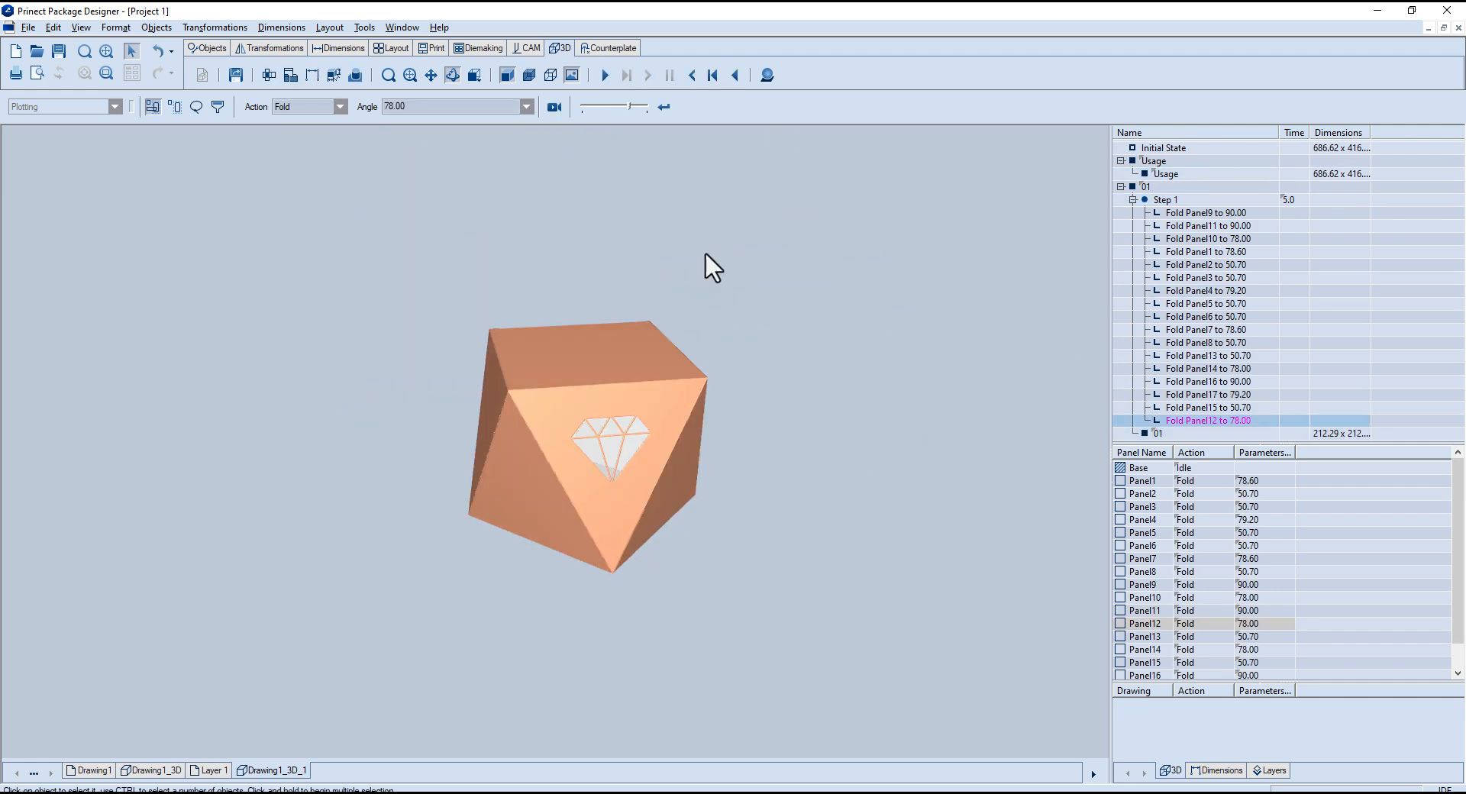
left_click(1186, 239)
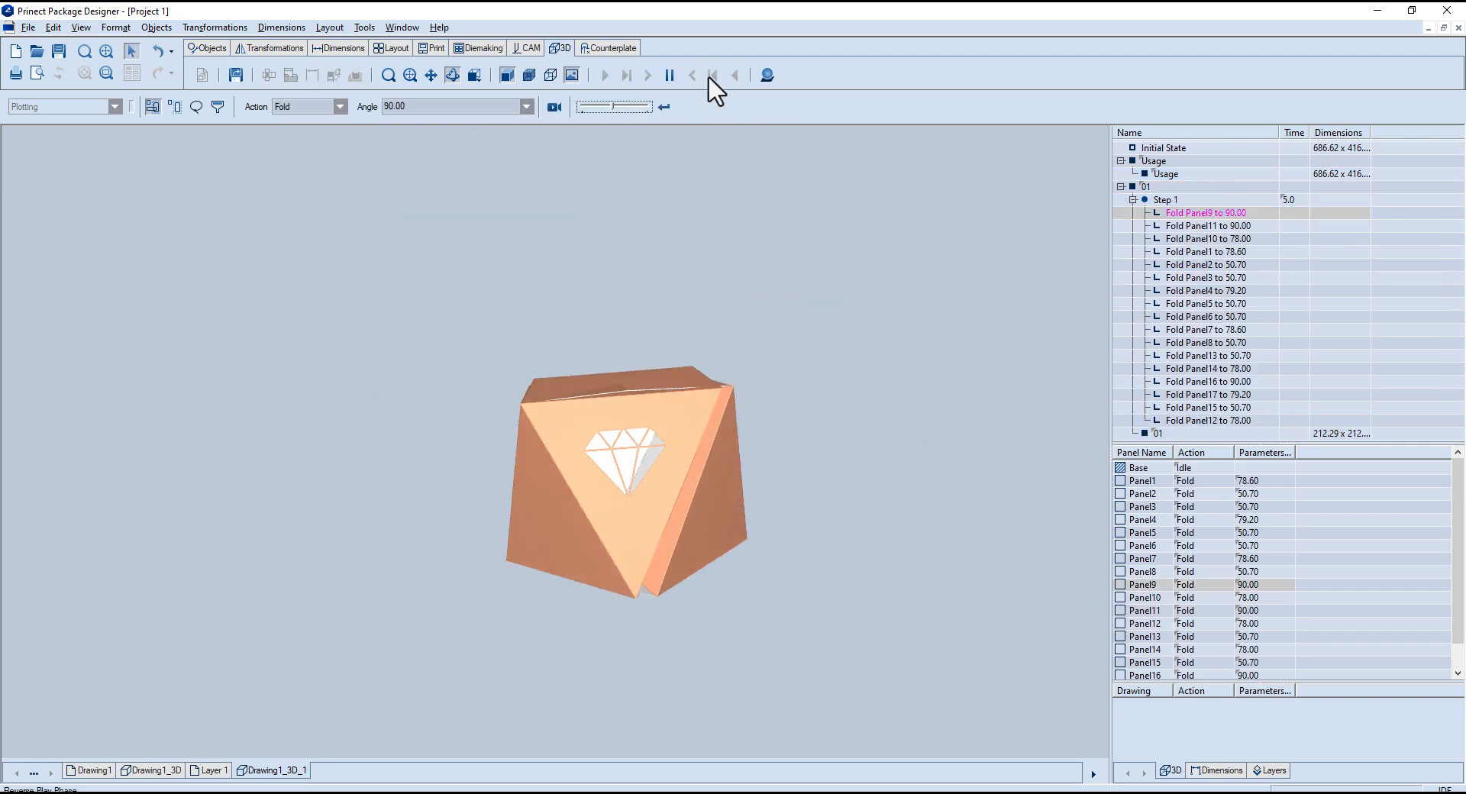
left_click(1185, 420)
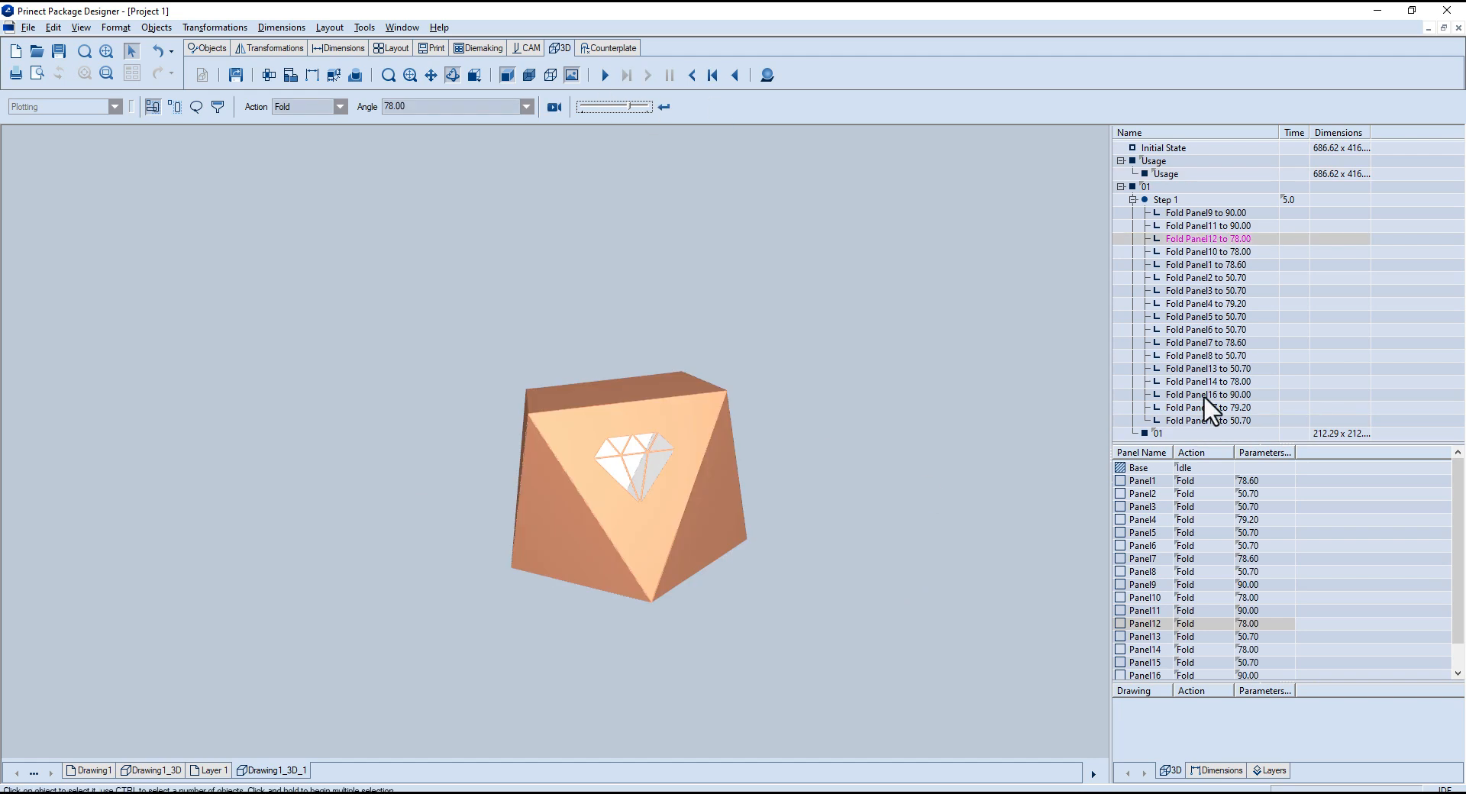
left_click_drag(1204, 356, 1206, 305)
left_click(605, 75)
- Insert further steps below Step 1 and place the fold actions of the triangular wall panels in Step 2
right_click(1162, 201)
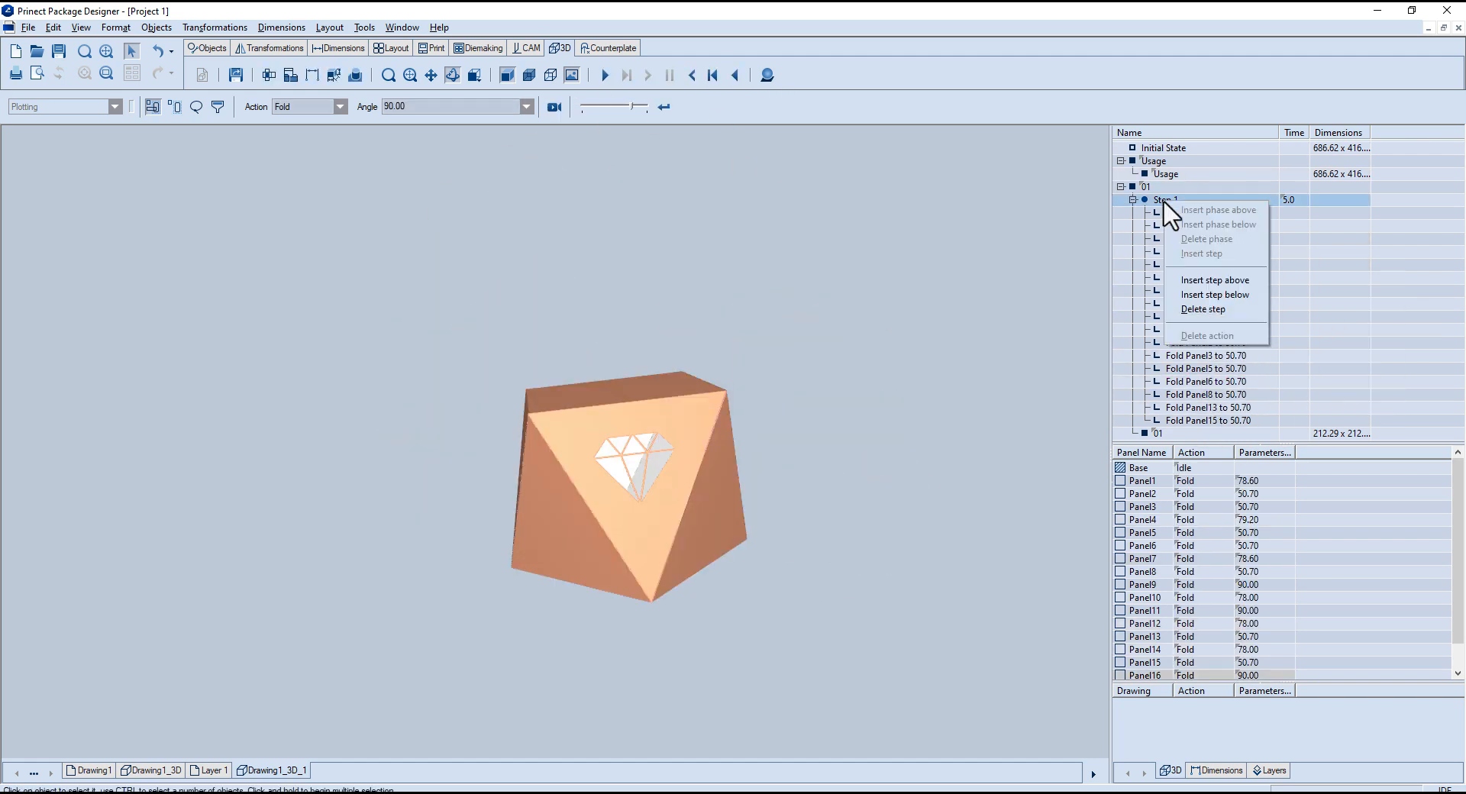
left_click(1214, 295)
left_click_drag(1206, 213, 1198, 418)
left_click_drag(1206, 213, 1210, 424)
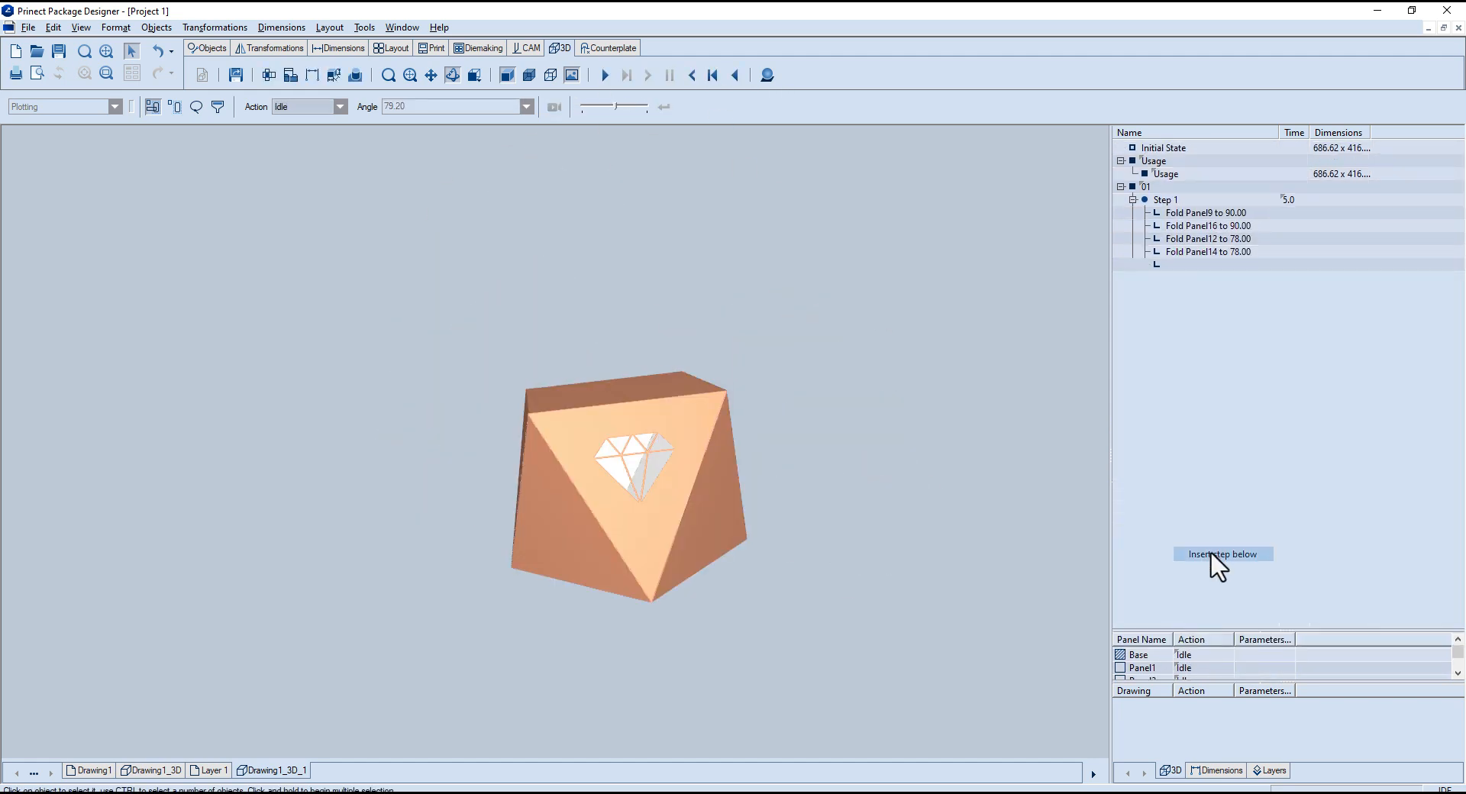
left_click(1206, 434)
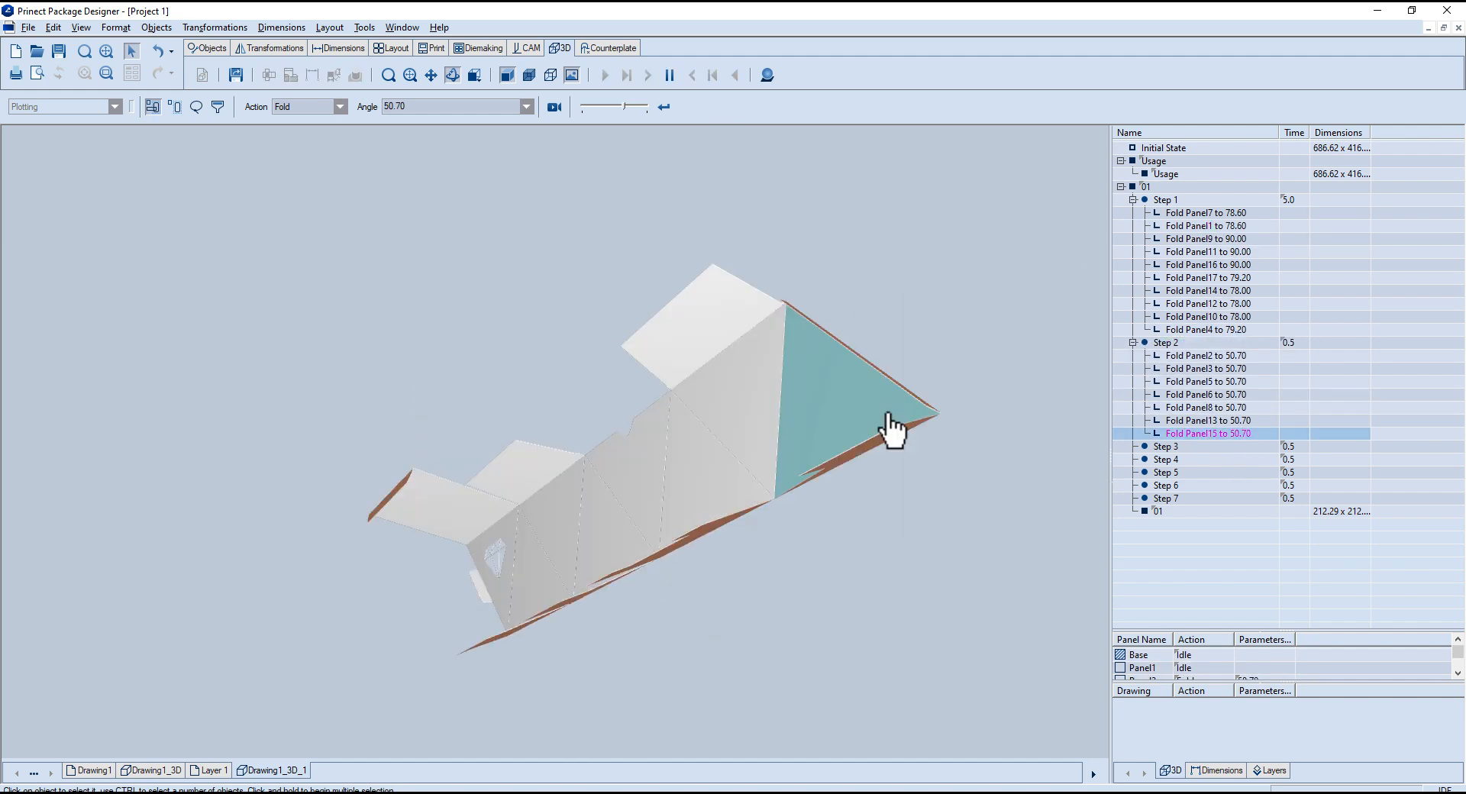
- Set the times of Step 1 and Step 2 to 2.0 and play the folding phase
double_click(1290, 200)
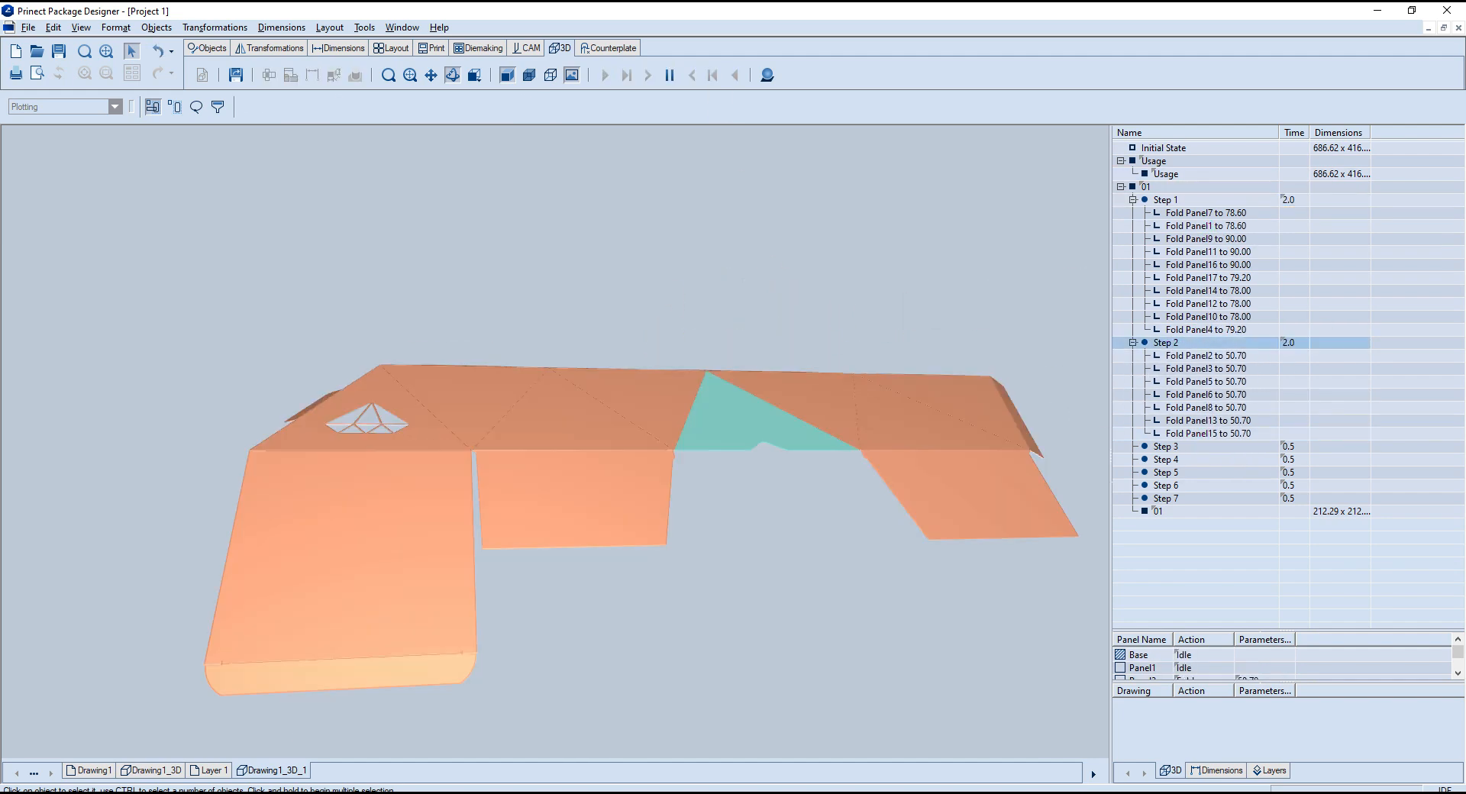
middle_click_drag(603, 496, 560, 520)
middle_click_drag(559, 520, 538, 512)
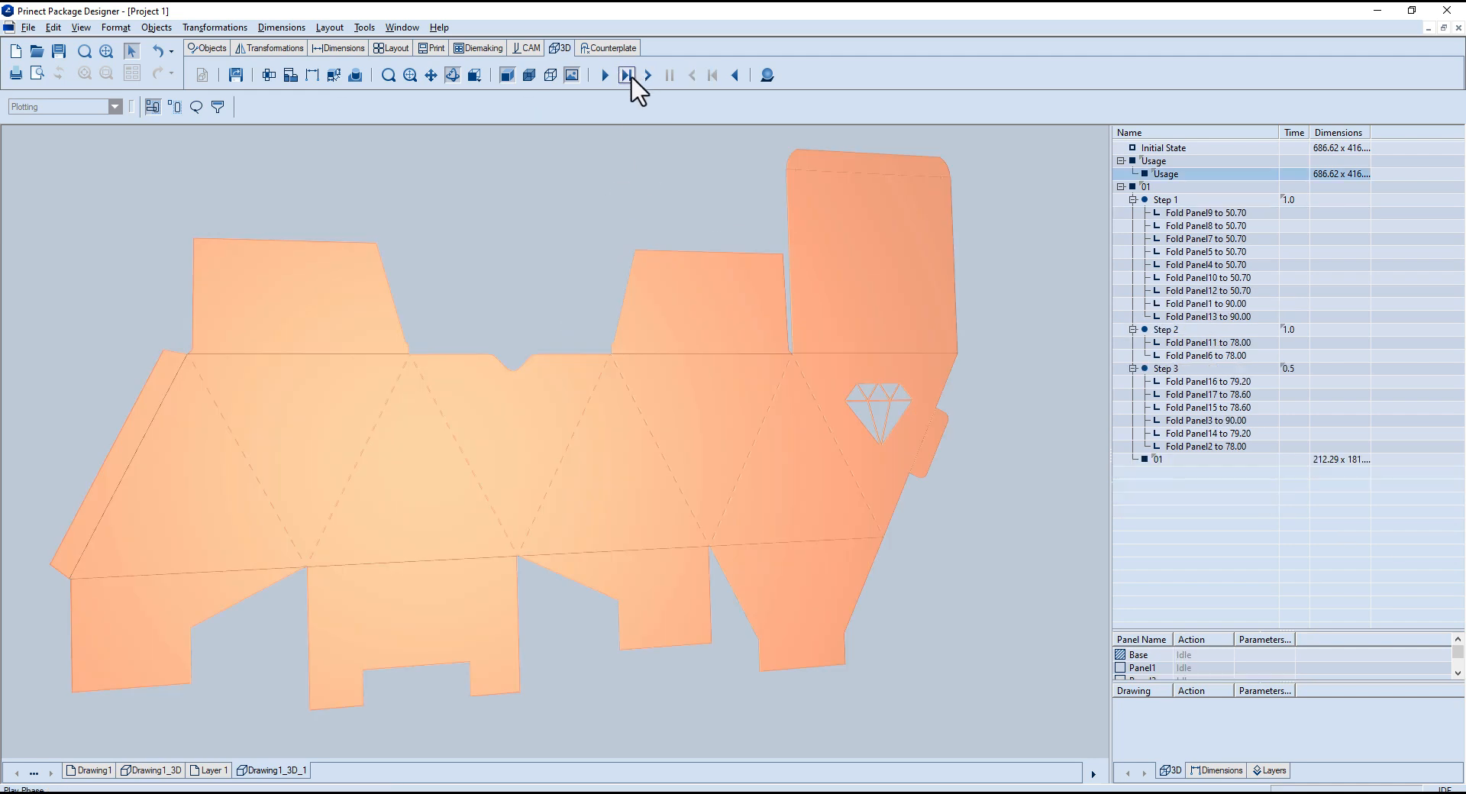
left_click(626, 74)
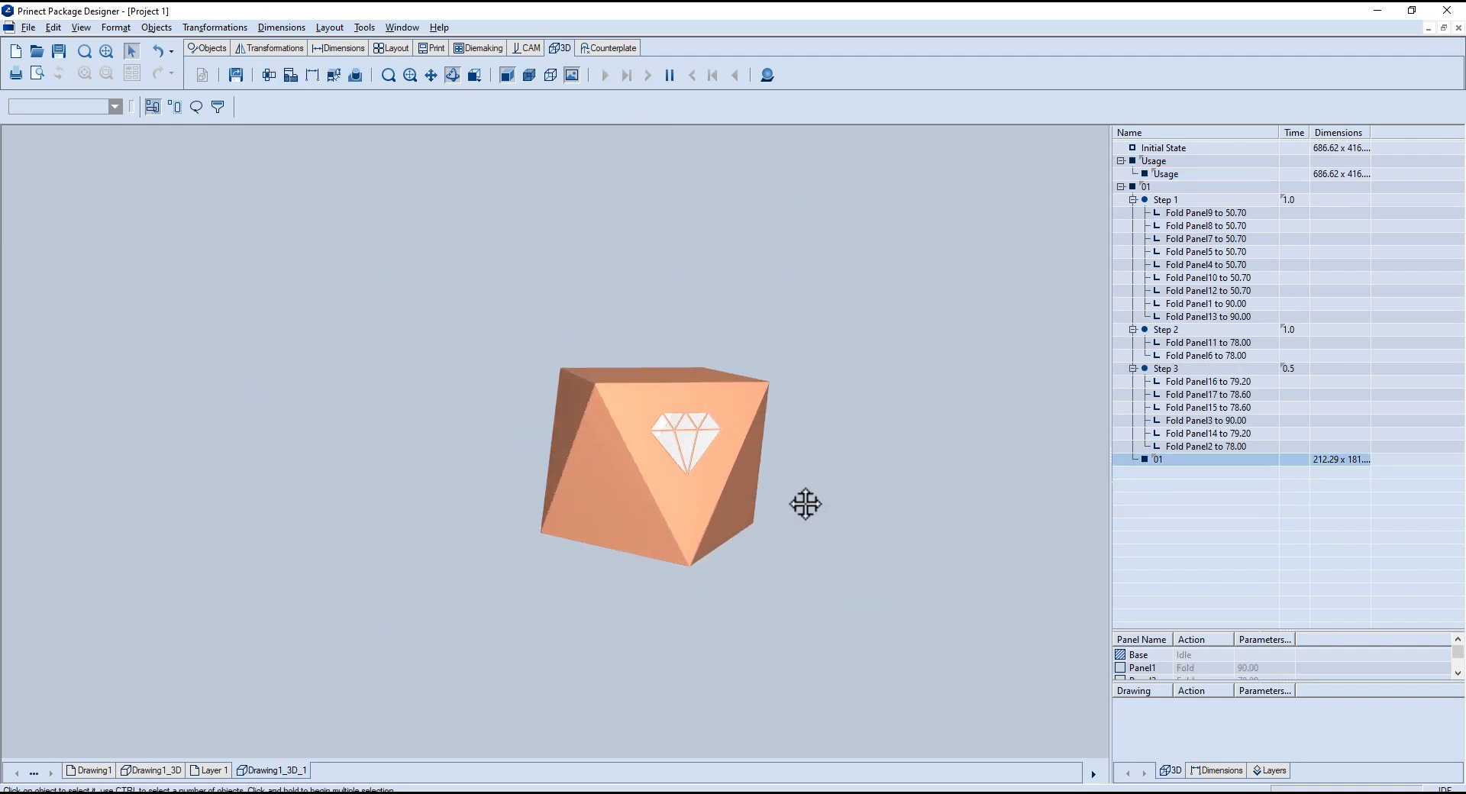
double_click(1298, 331)
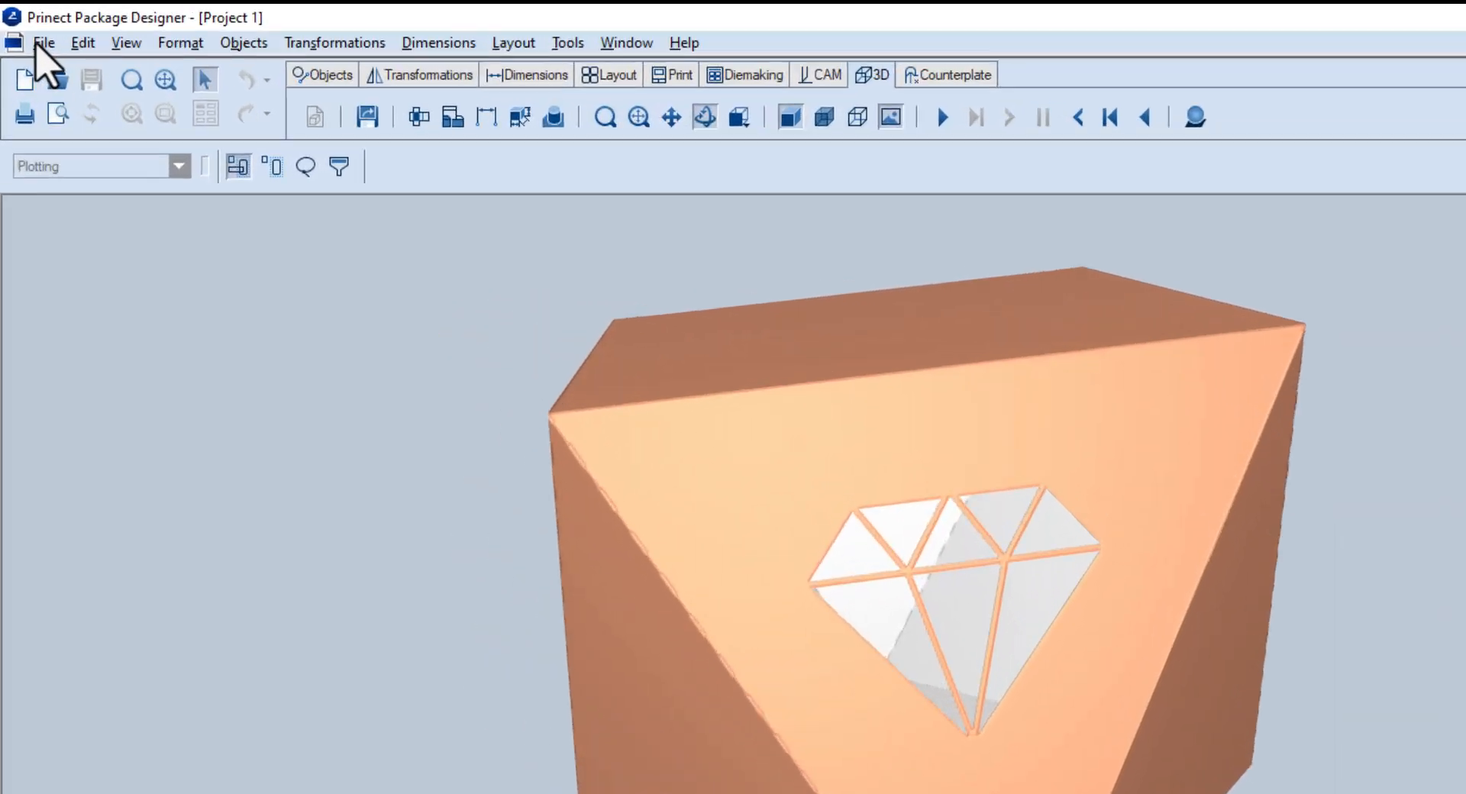
- Export the folded 3D box as the JPEG file Project 1 02 in the 830 Package Designer Diamond Package DieCut folder
left_click(27, 27)
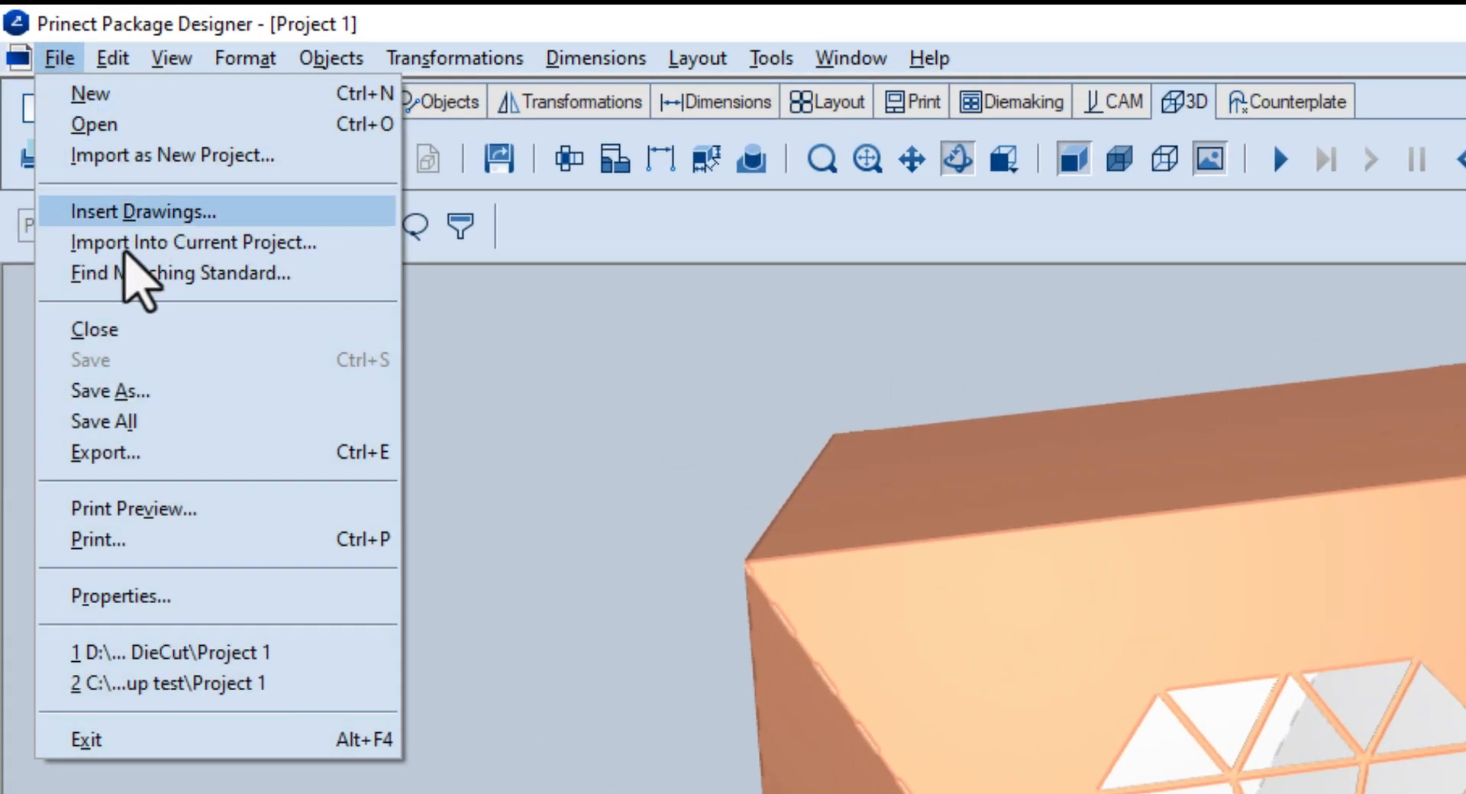
left_click(193, 454)
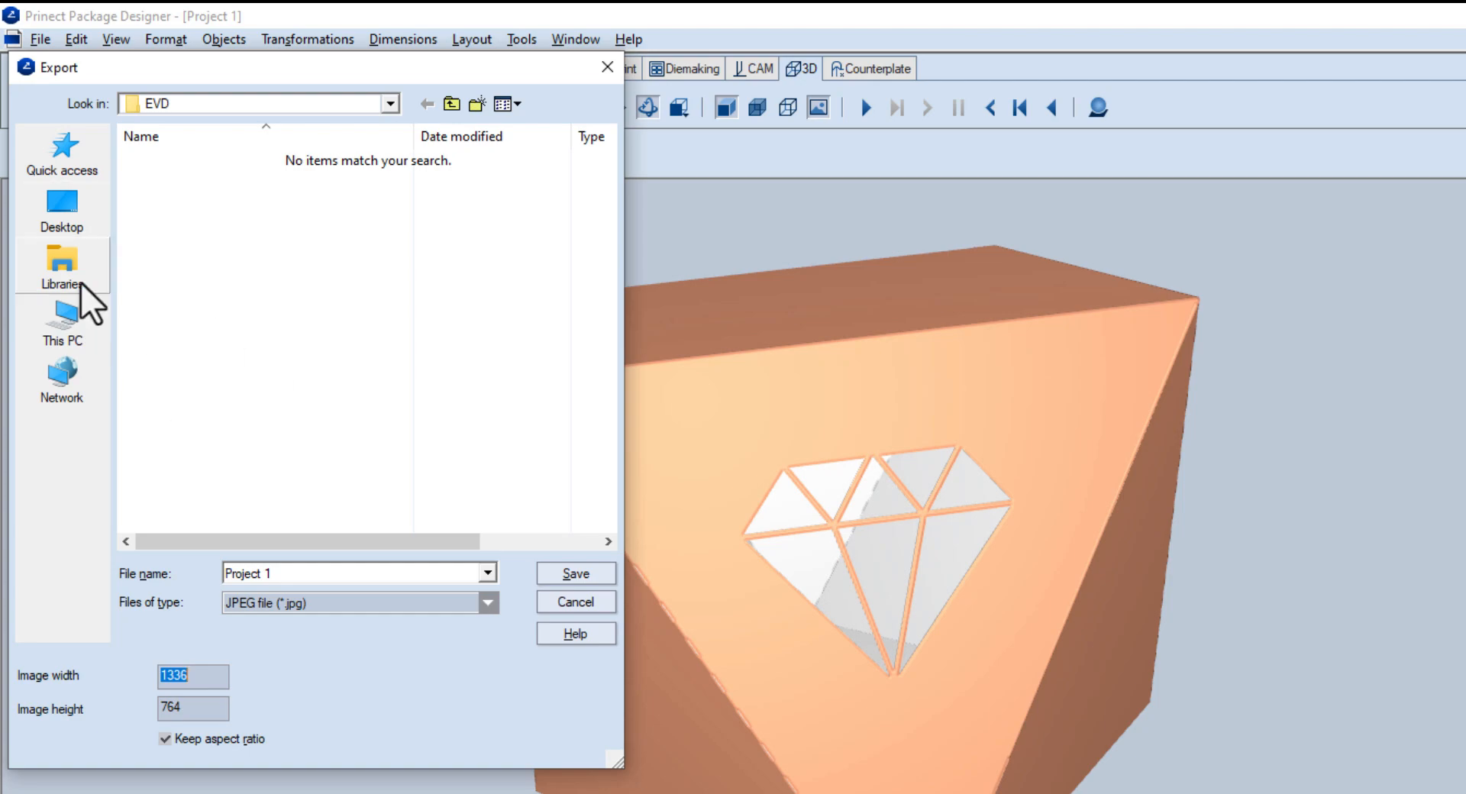
left_click(81, 283)
left_click(61, 154)
double_click(275, 470)
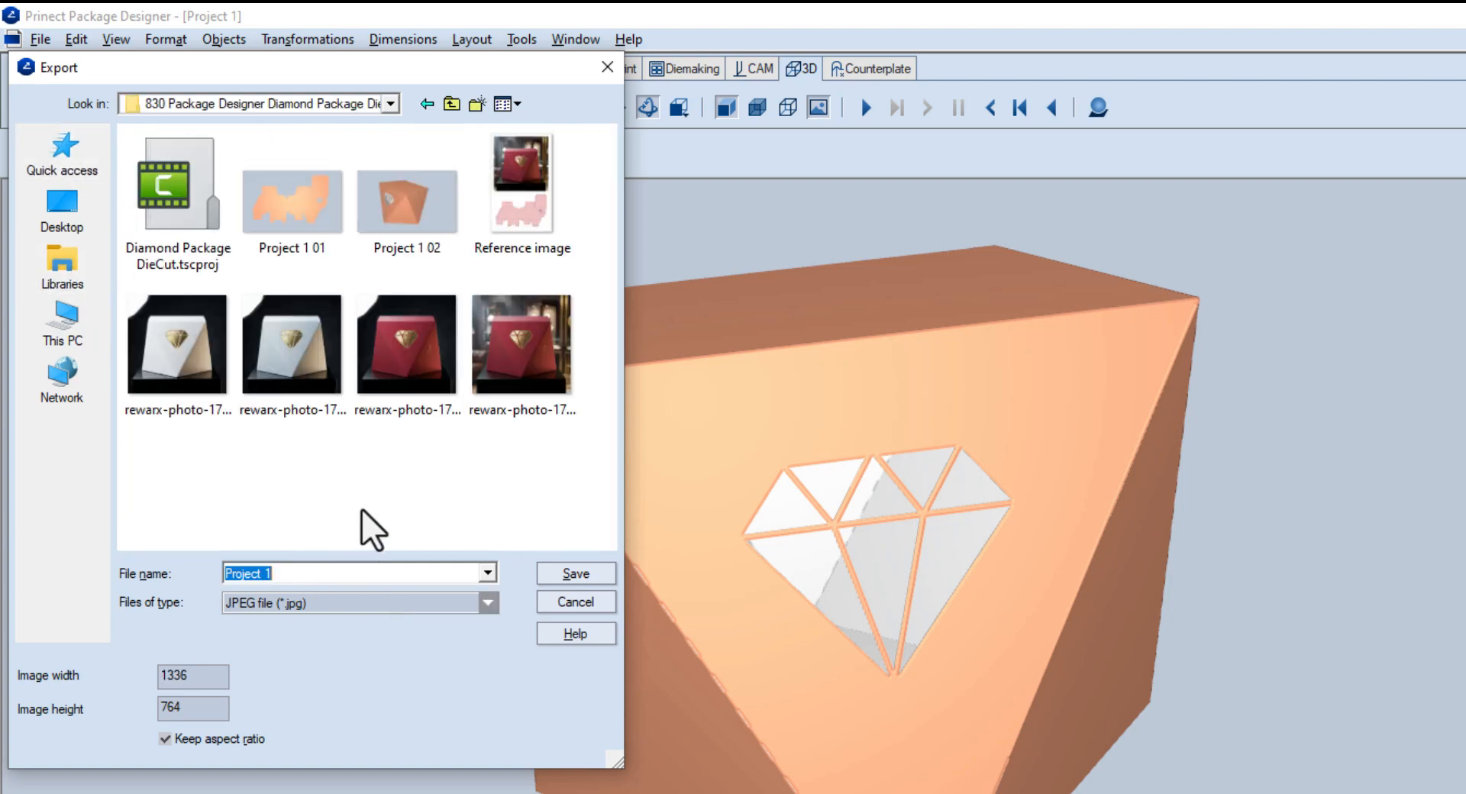
left_click(407, 202)
left_click(575, 573)
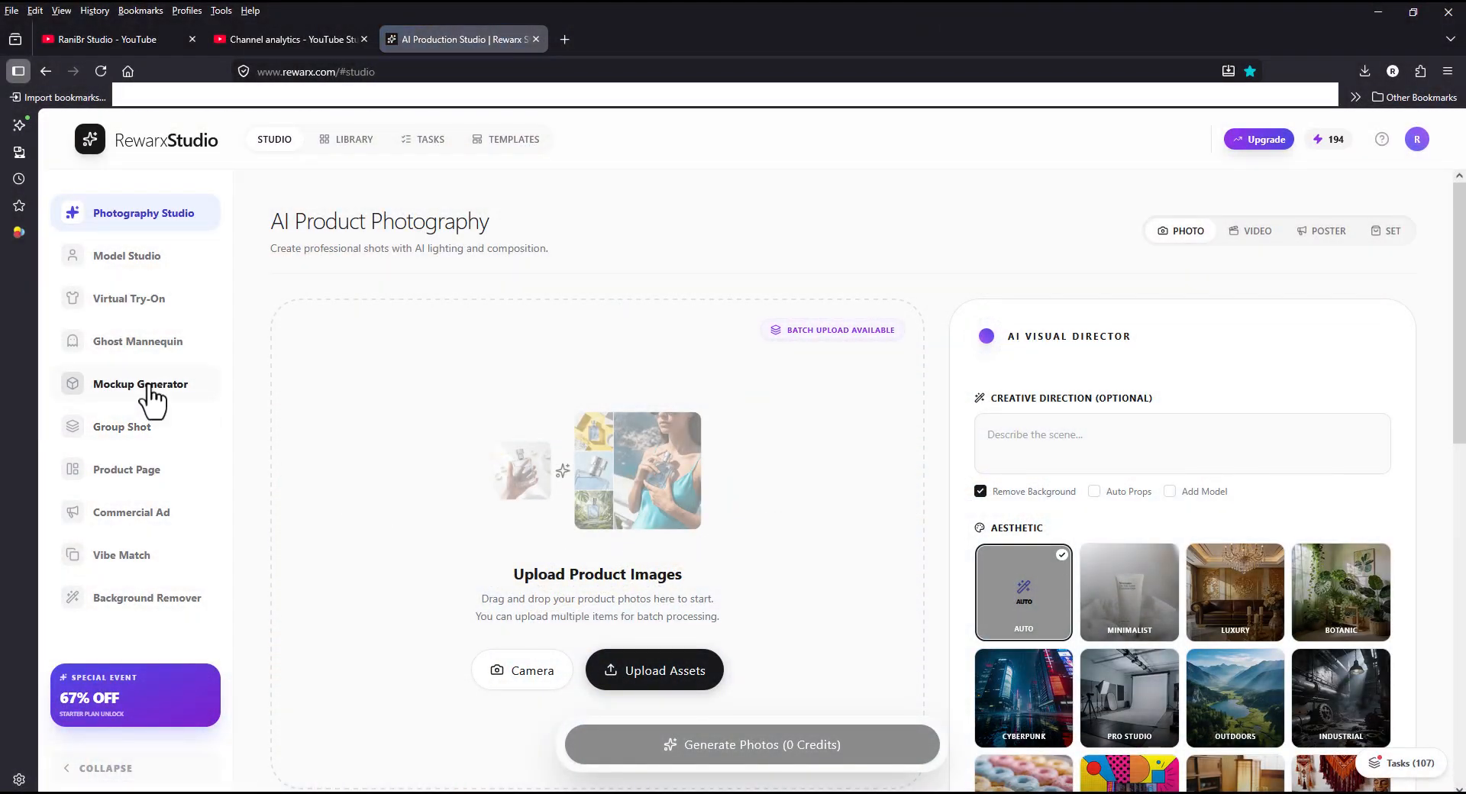
- Switch to RewarxStudio in the browser and upload Project 1 02 as the design in the Mockup Generator
left_click(150, 389)
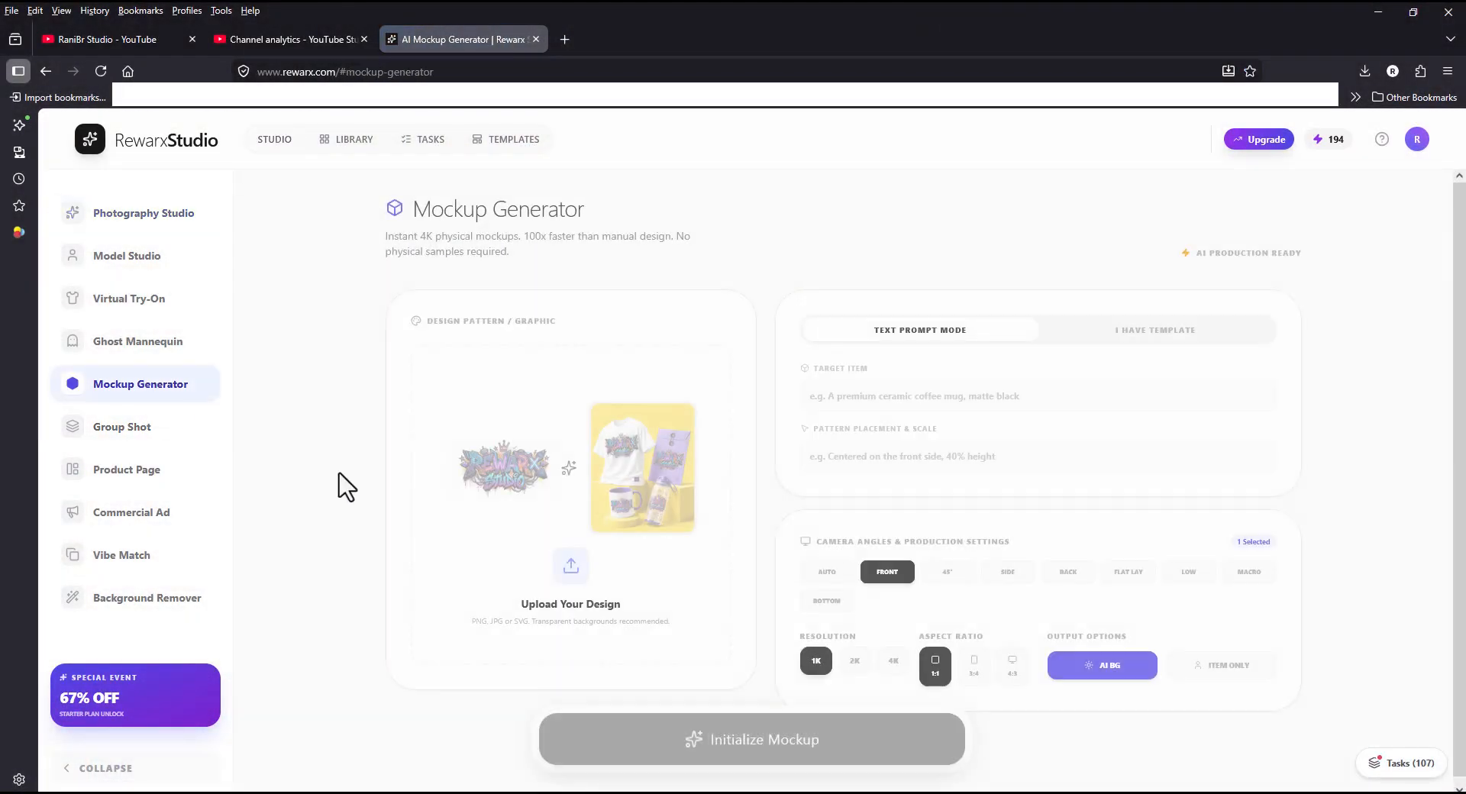
left_click(574, 581)
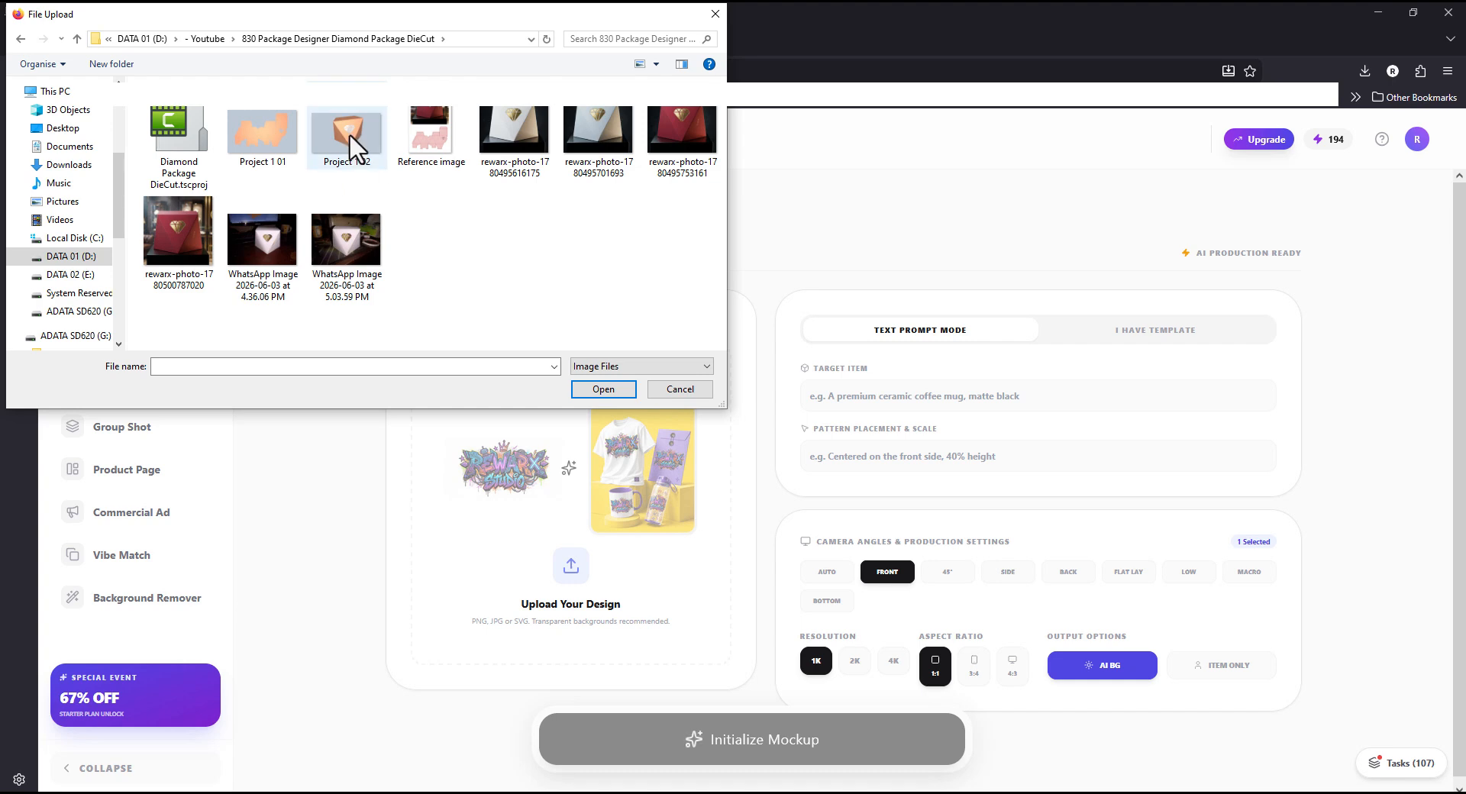
double_click(351, 141)
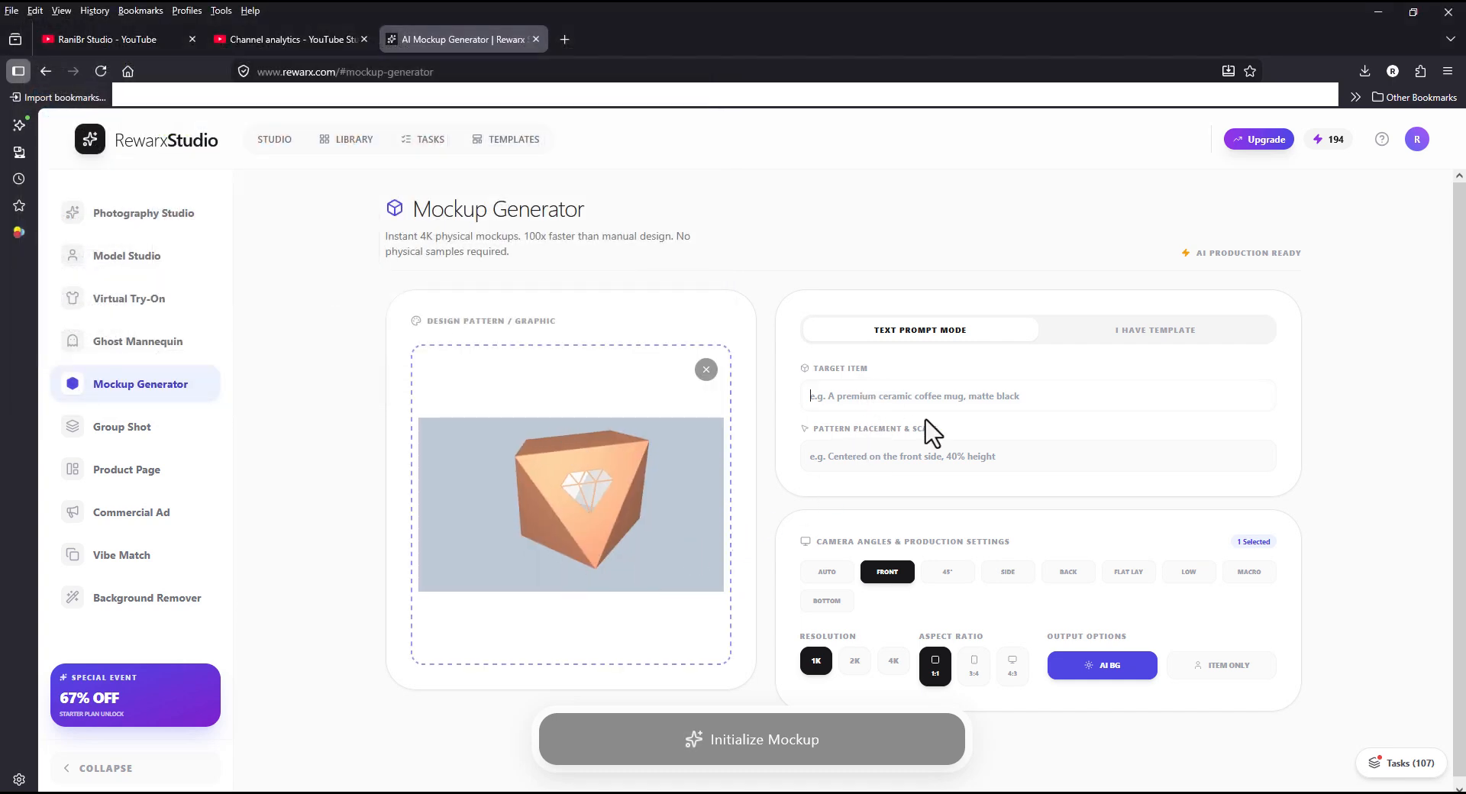
- Generate a mockup with the target item "diamond shape package, change color to red" and the Auto camera angle
type("diamon")
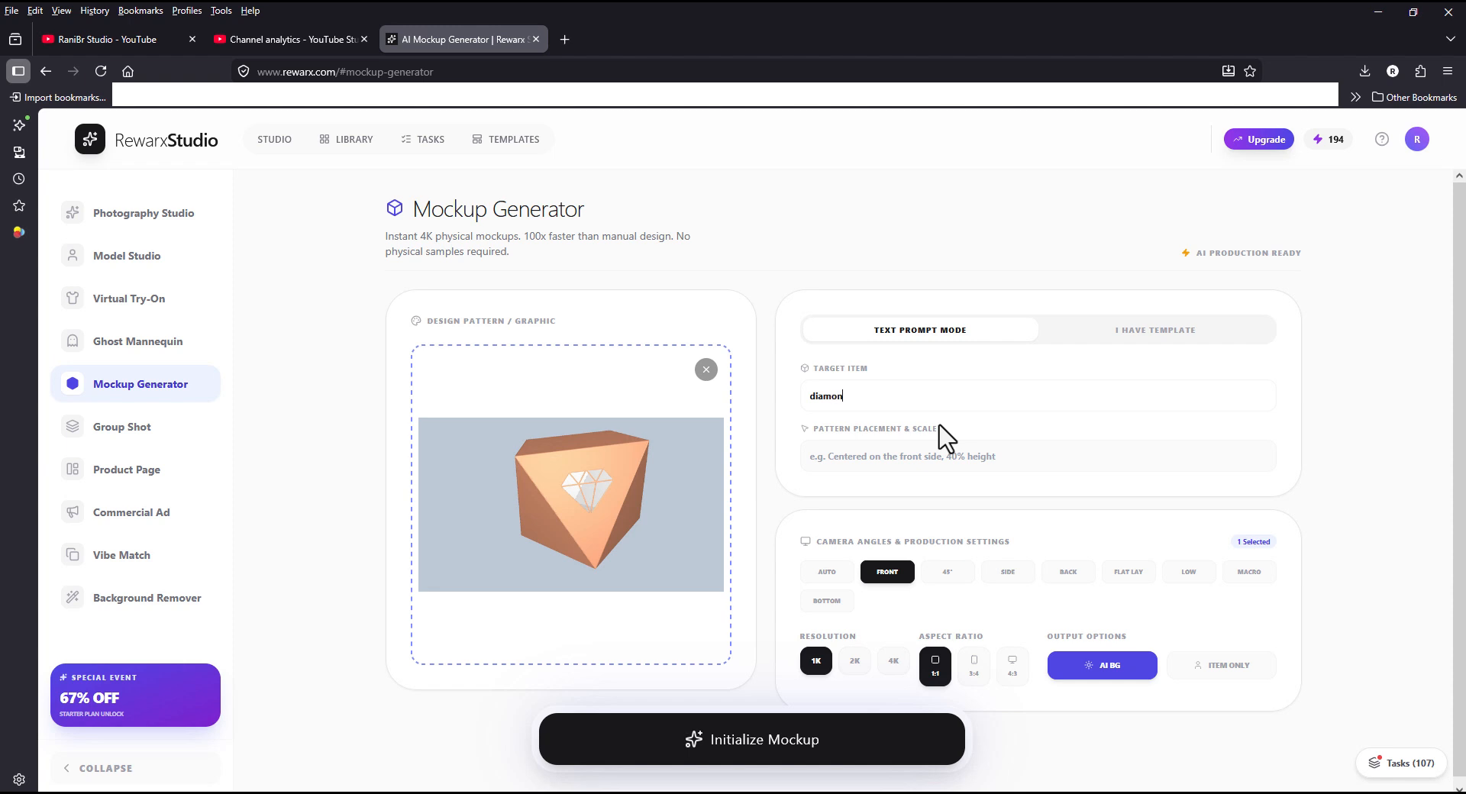
type("d shape package, change color to red")
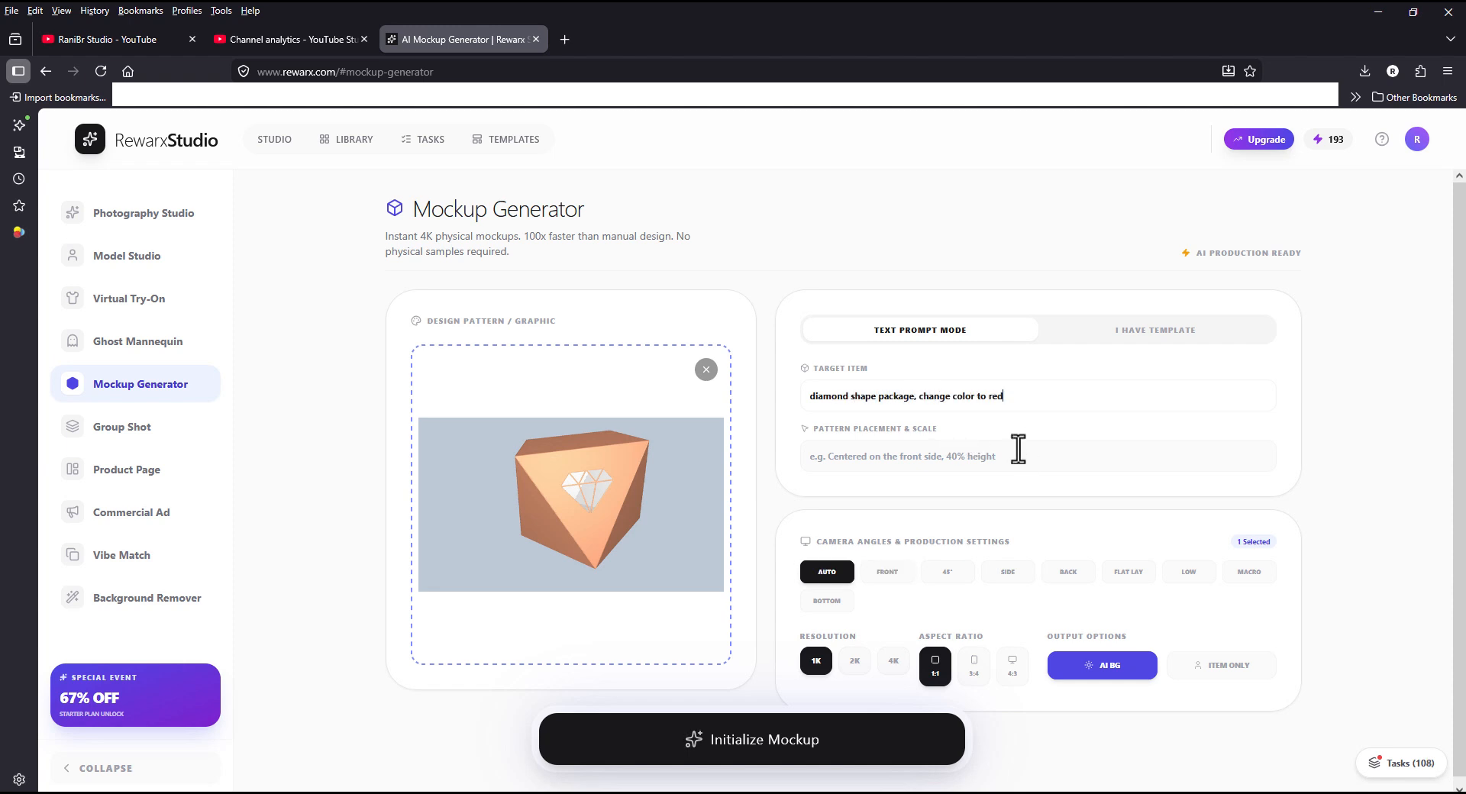
left_click(799, 744)
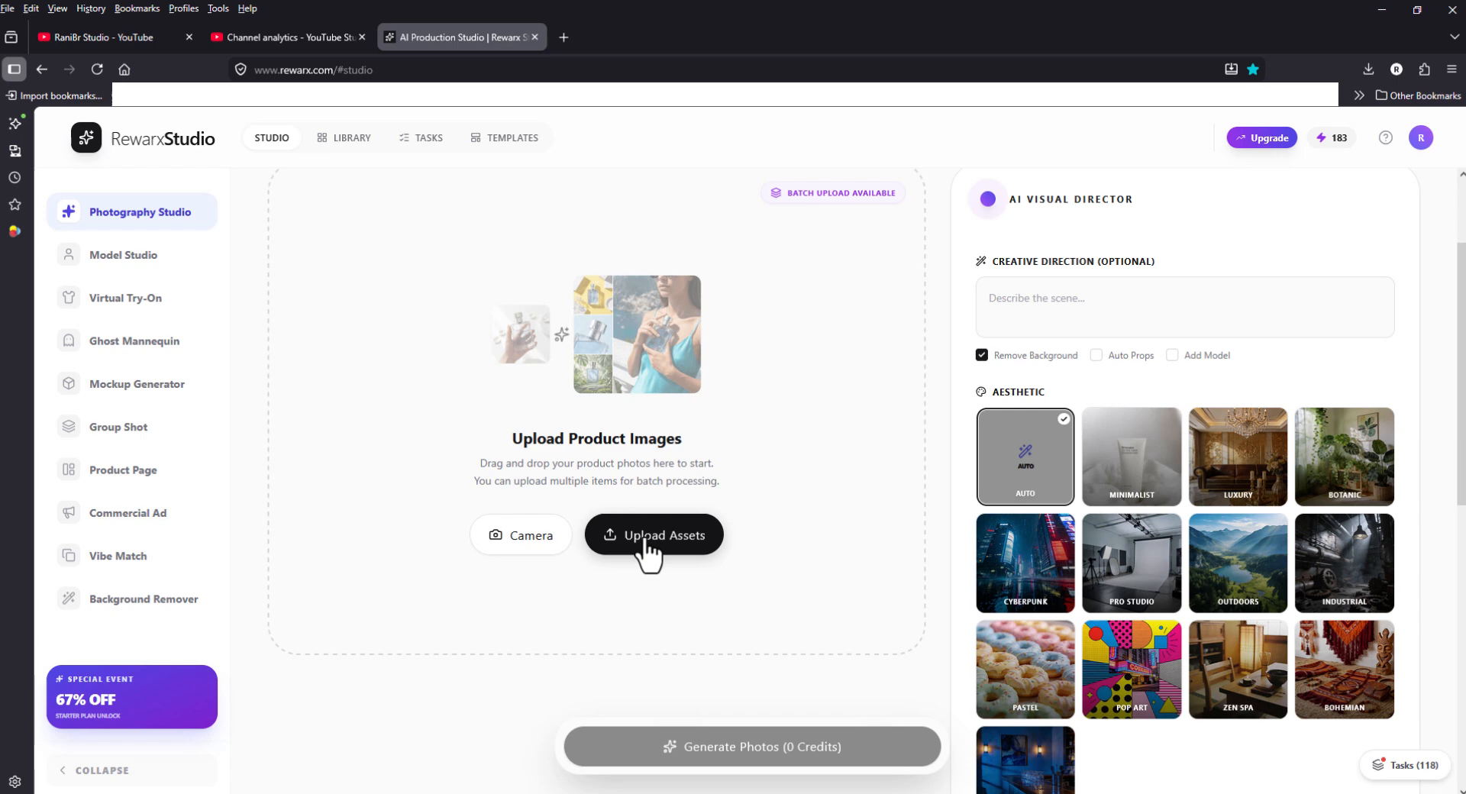
- Upload the image WhatsApp Image 2026-06-03 at 5.03.59 PM to Photography Studio and enter "paper craft package" as the creative direction
left_click(646, 539)
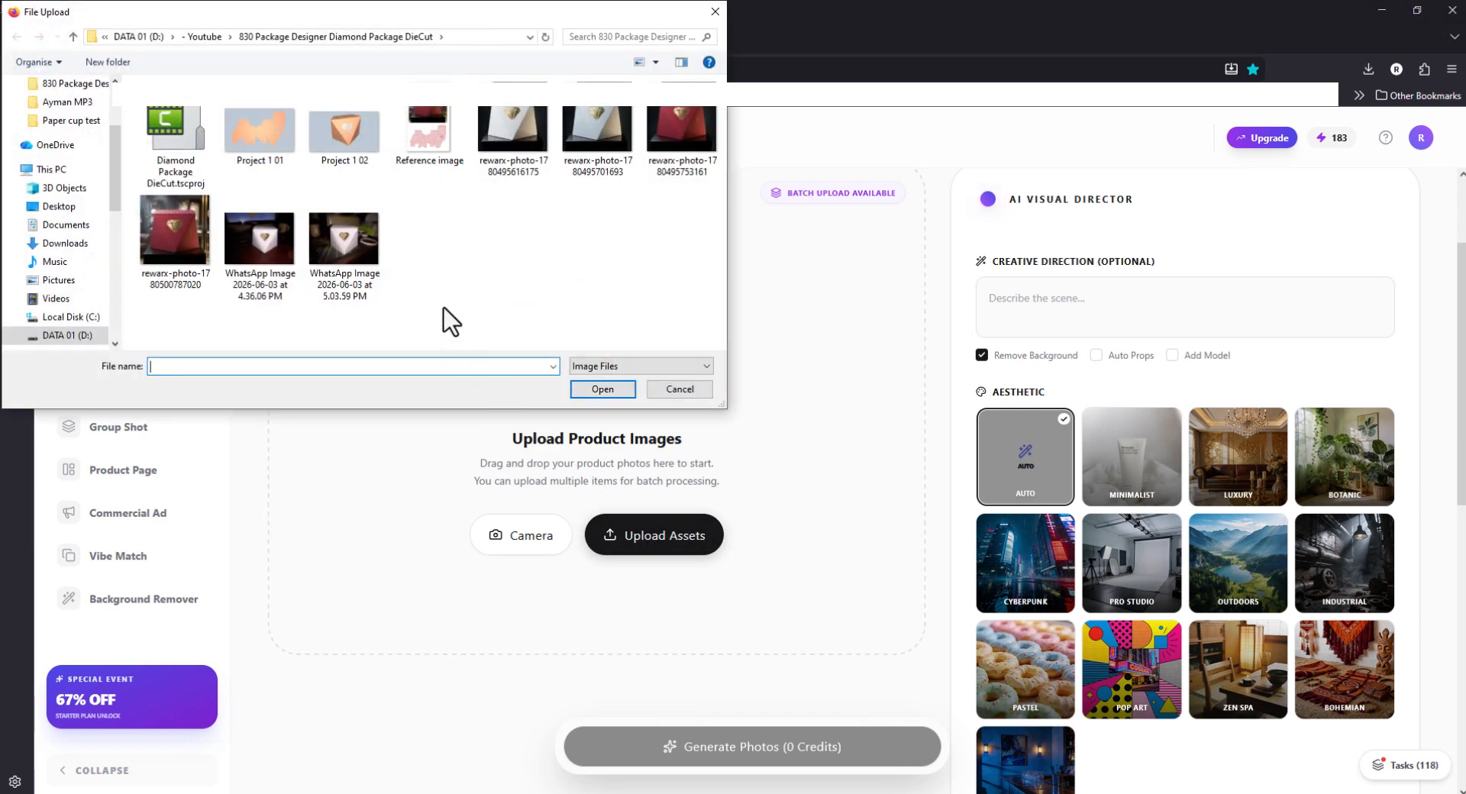
double_click(358, 247)
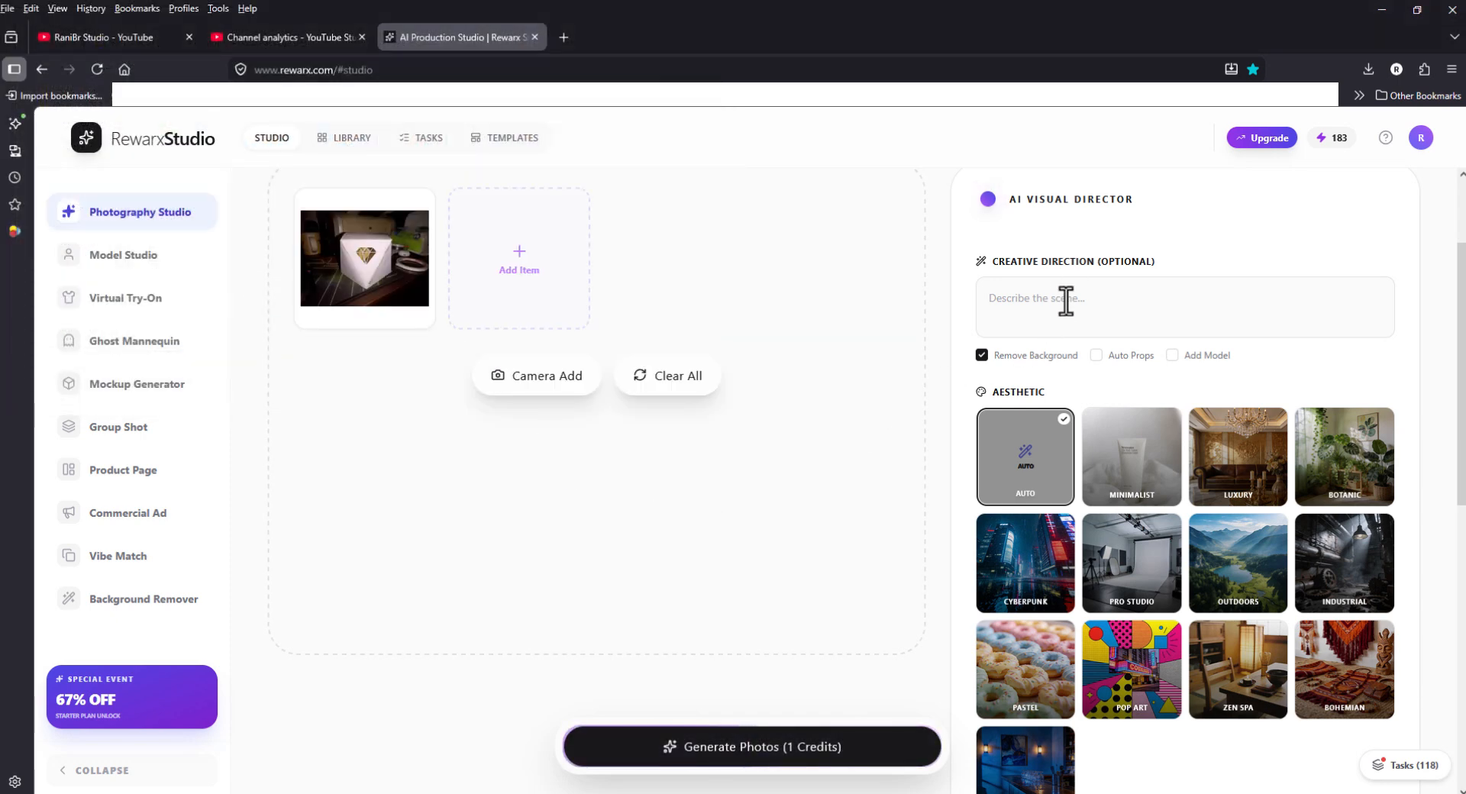
left_click(1116, 321)
type("paper craft")
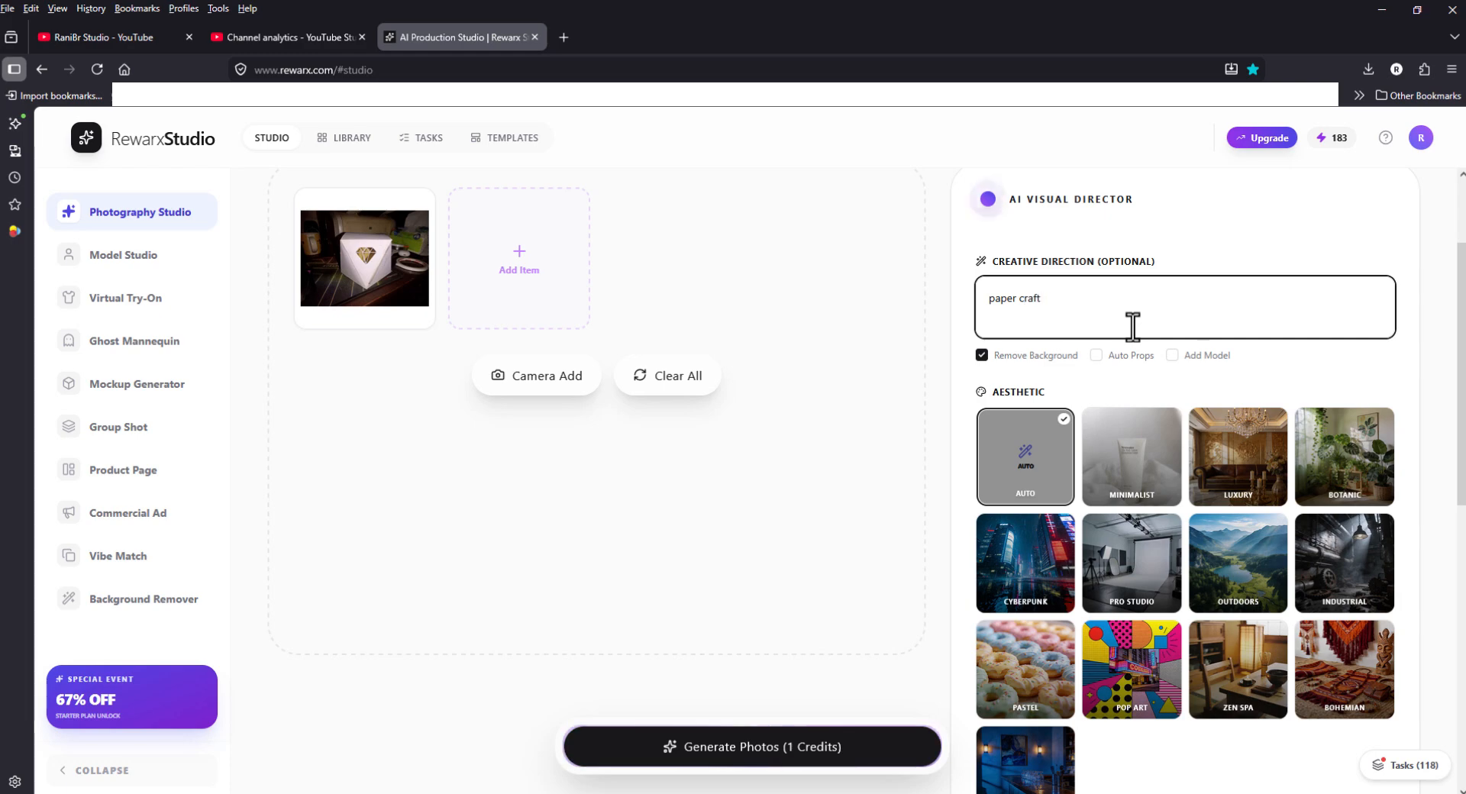
type(" package")
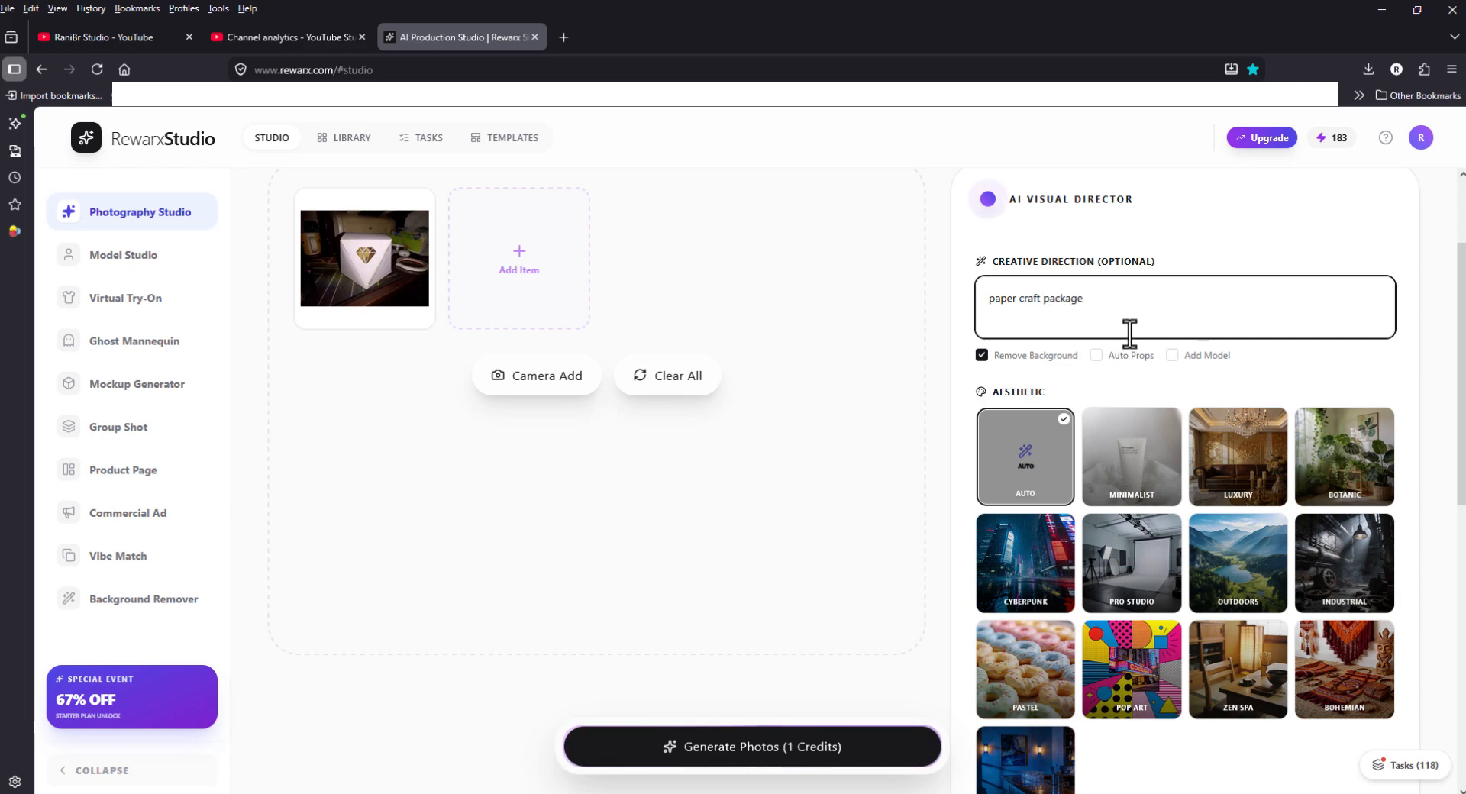
- Generate the product photo with only the paper box with diamond cutout confirmed as the product, and download the result
left_click(747, 752)
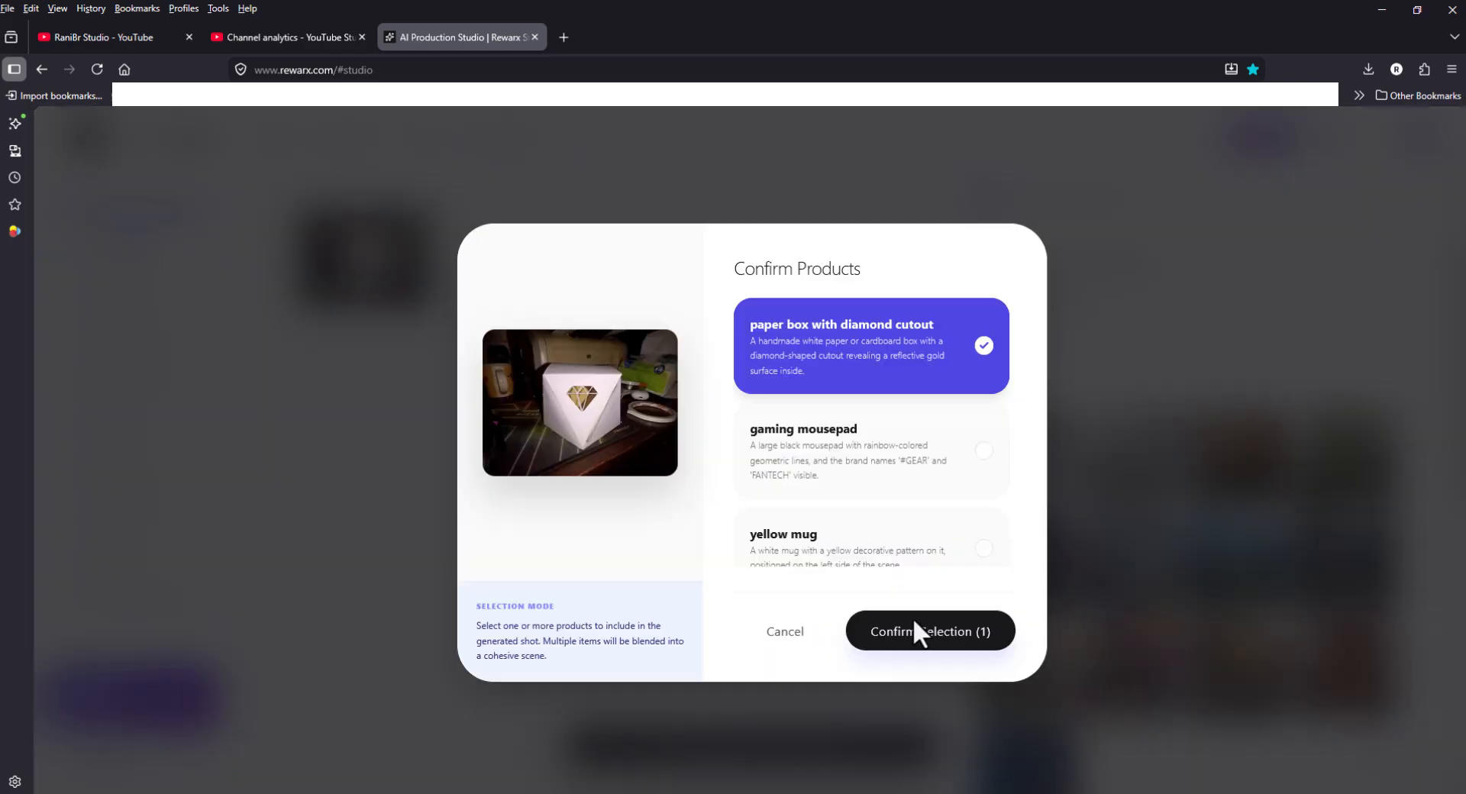
left_click(913, 622)
left_click(774, 573)
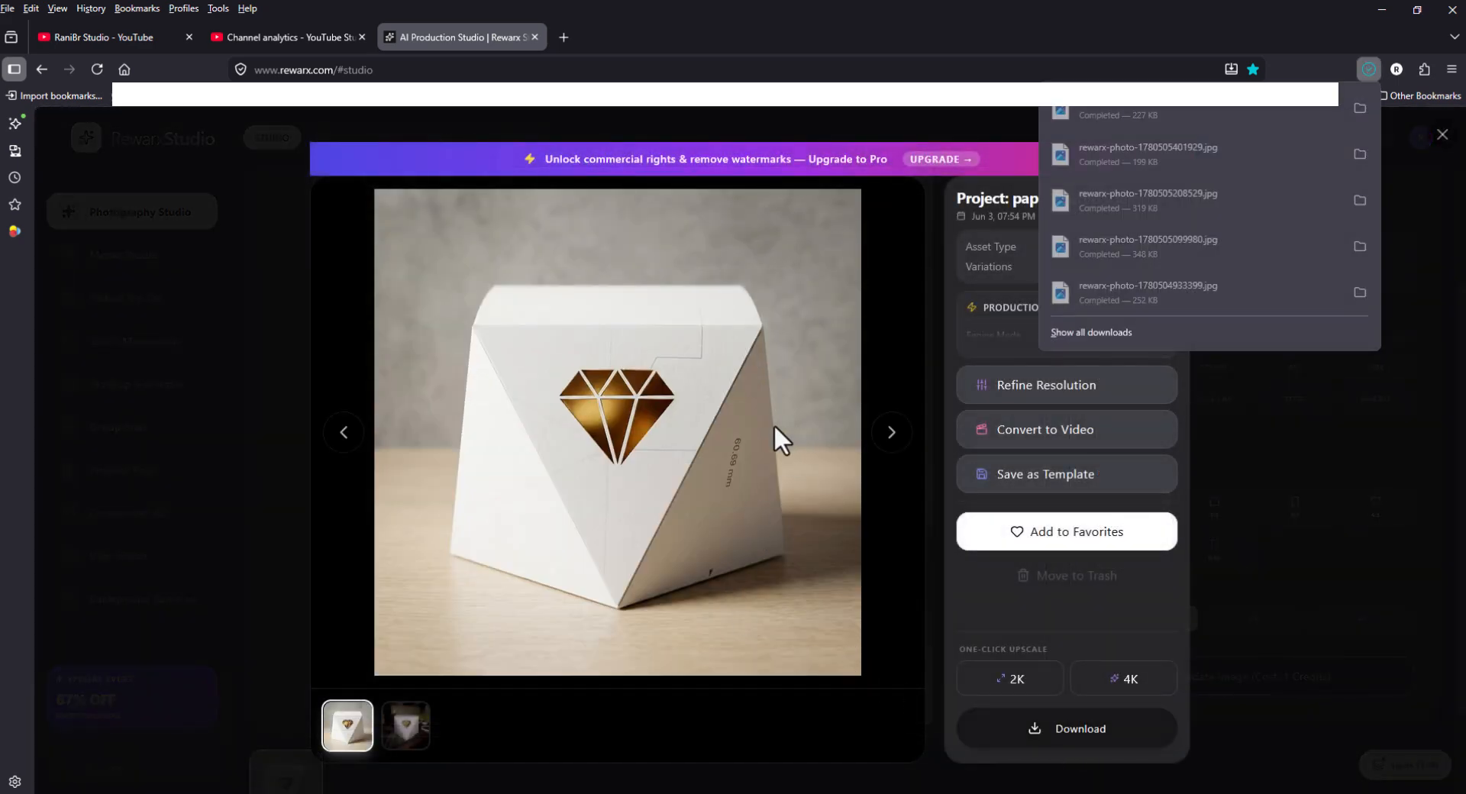
left_click(1264, 605)
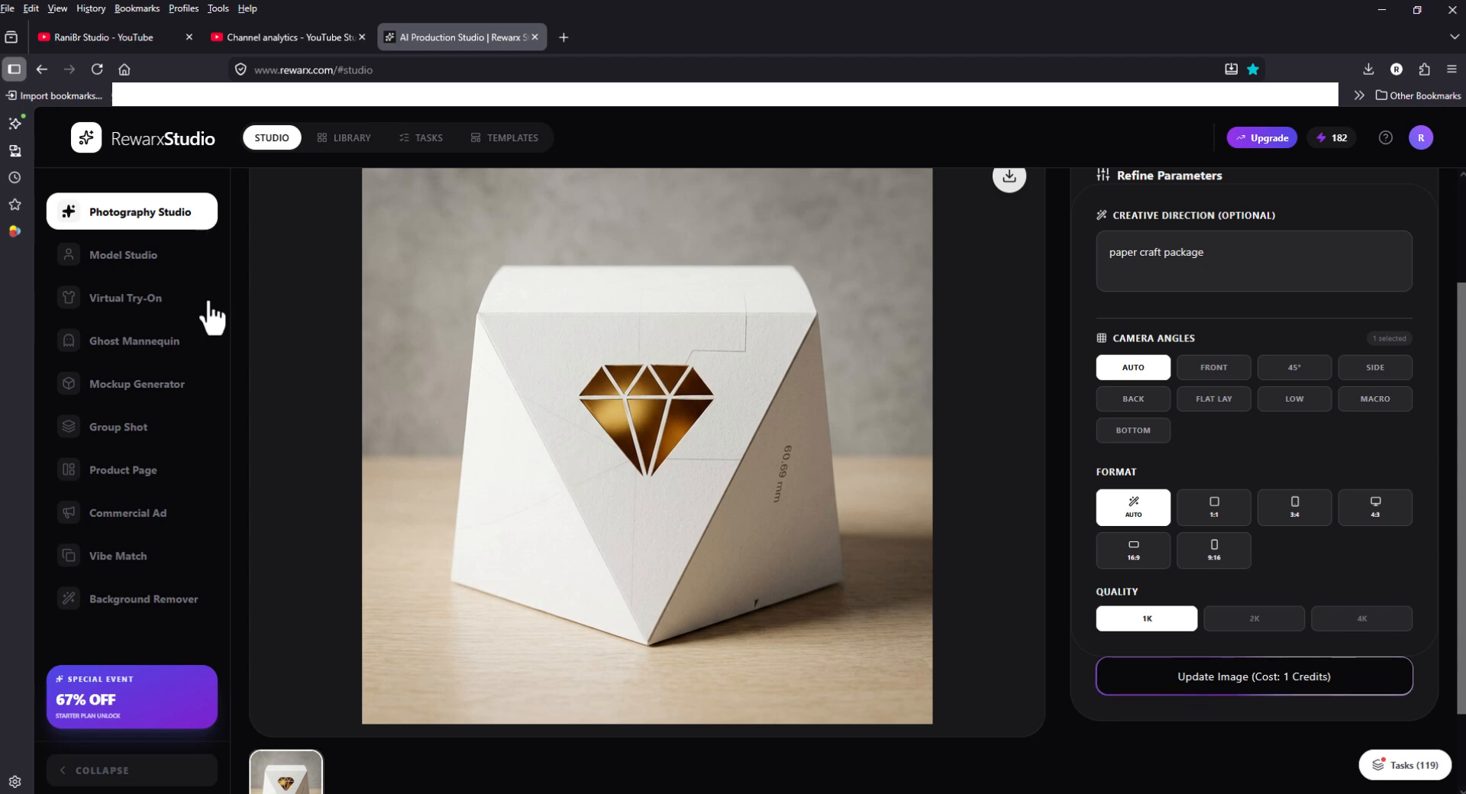
- Refine the photo with the creative direction "change color to red, add realistic light and shadow" and download the updated image
left_click(1188, 284)
key("ctrl+a")
type("change color t")
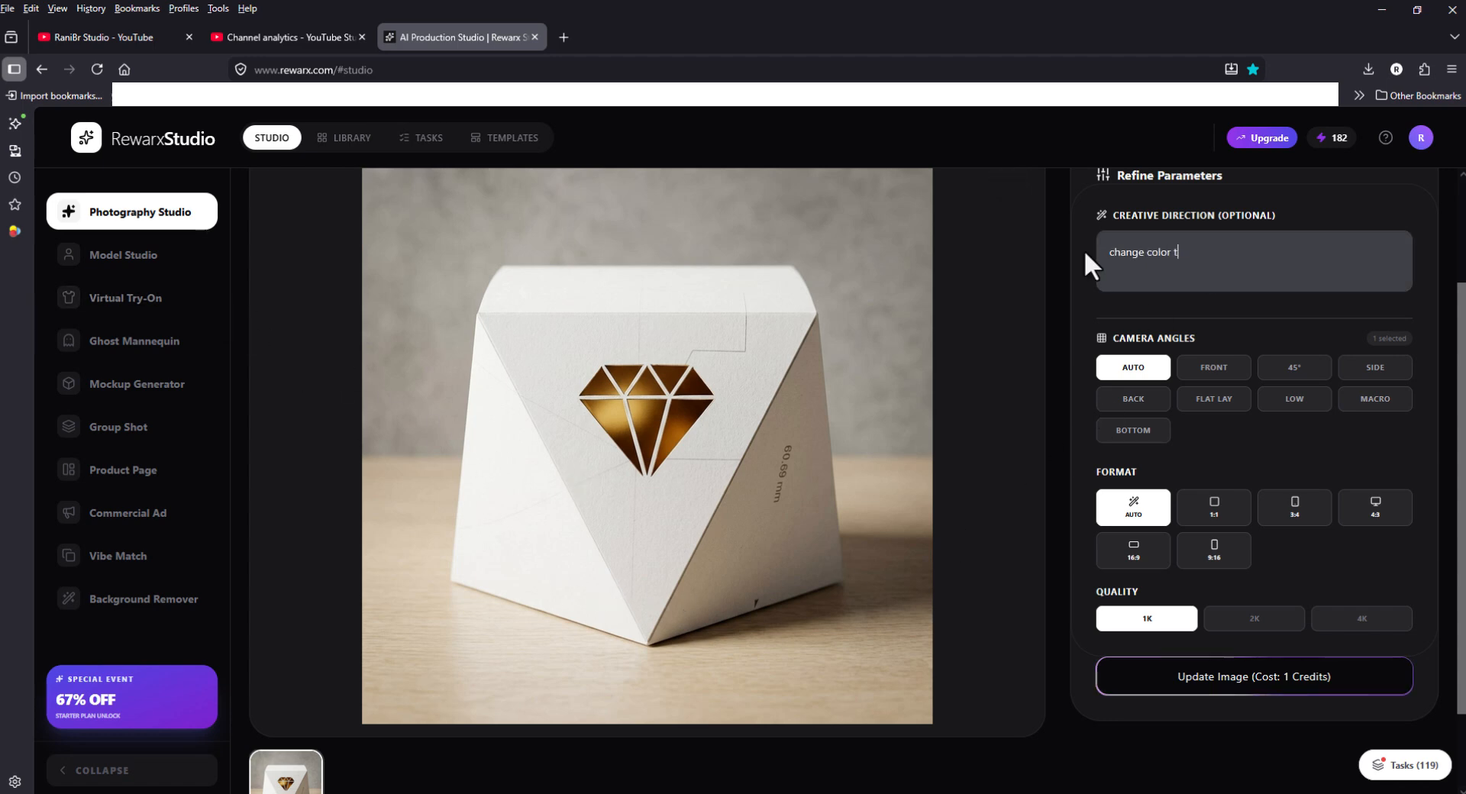
type("o red, add realistic light and s")
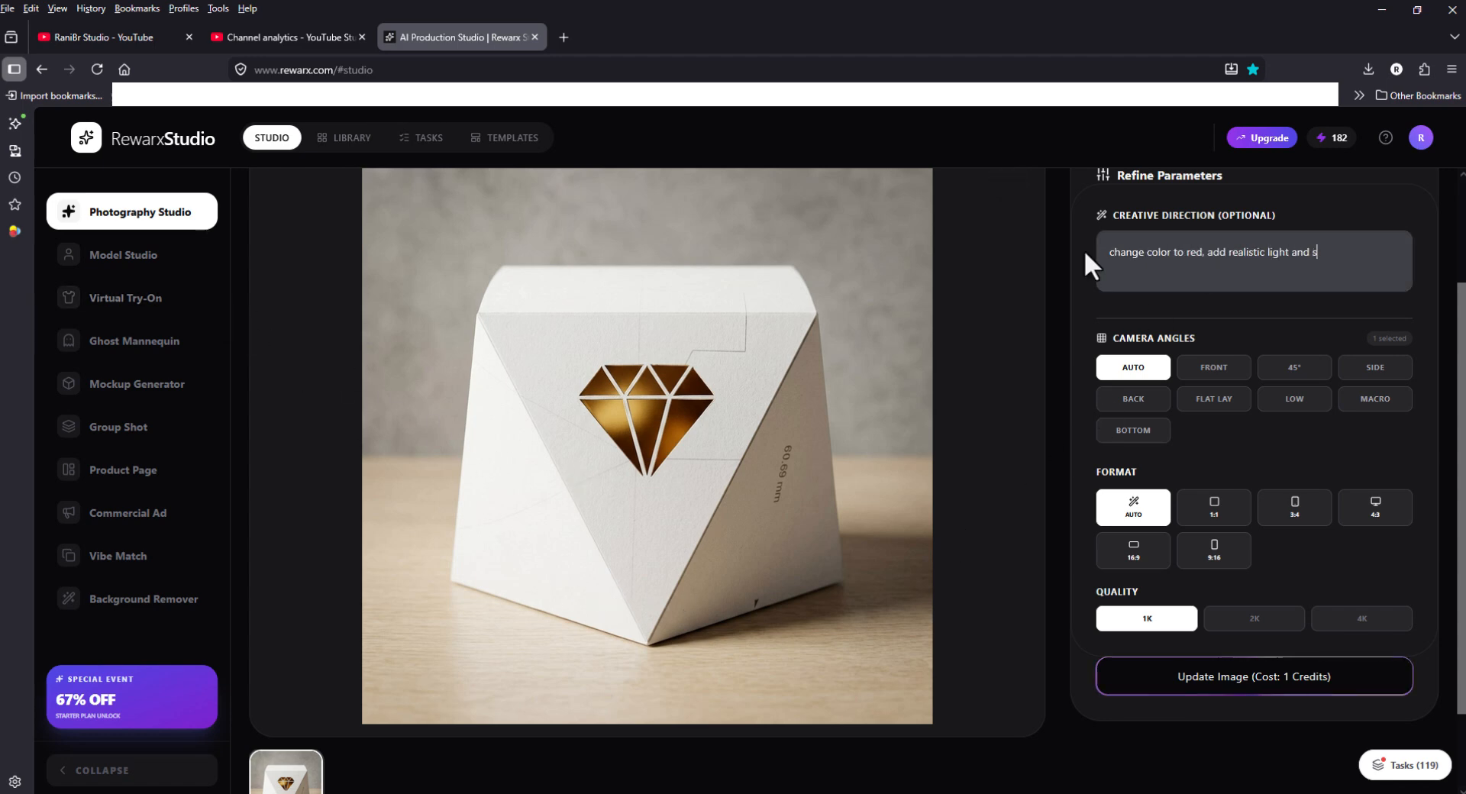
type("hadow")
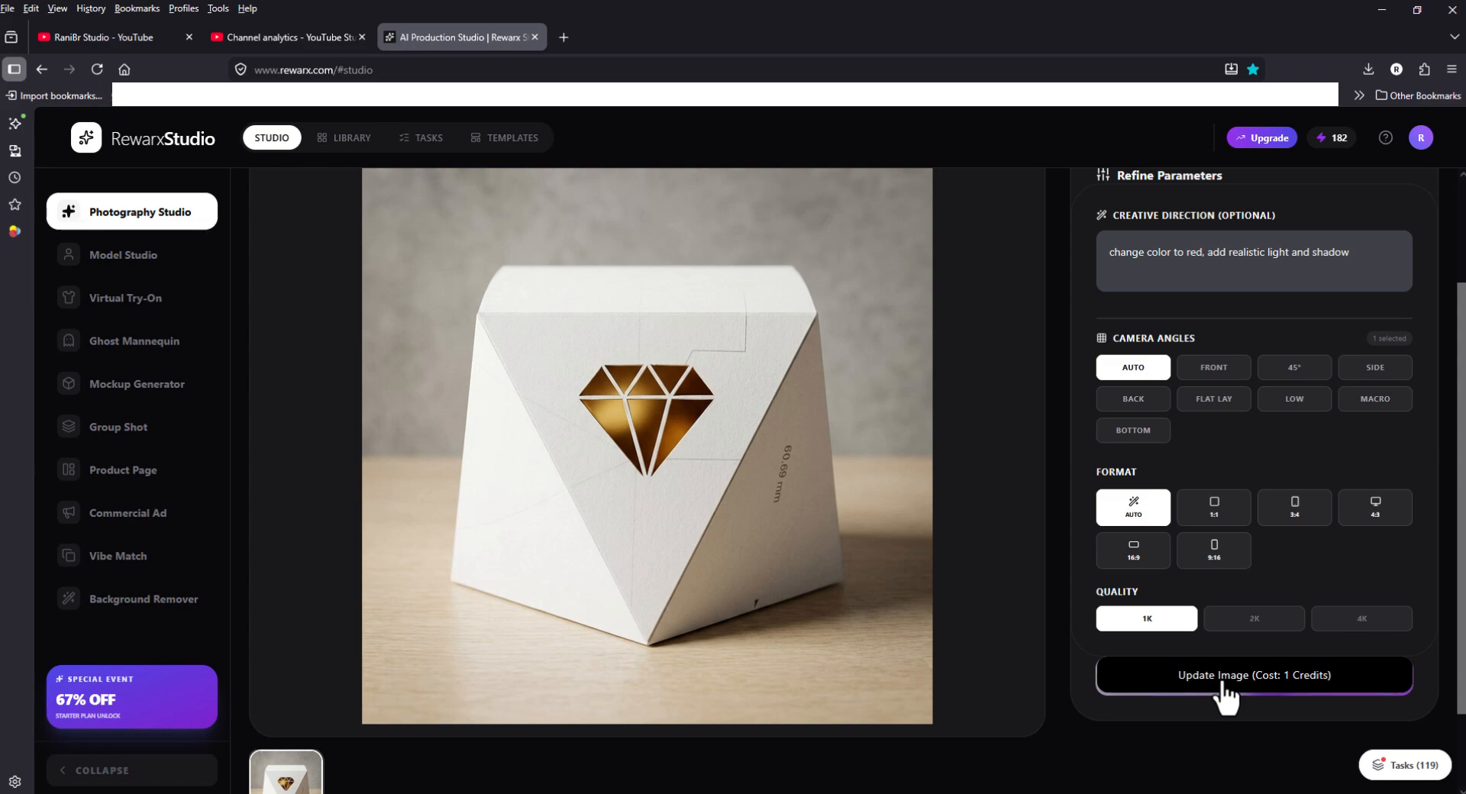
left_click(1220, 682)
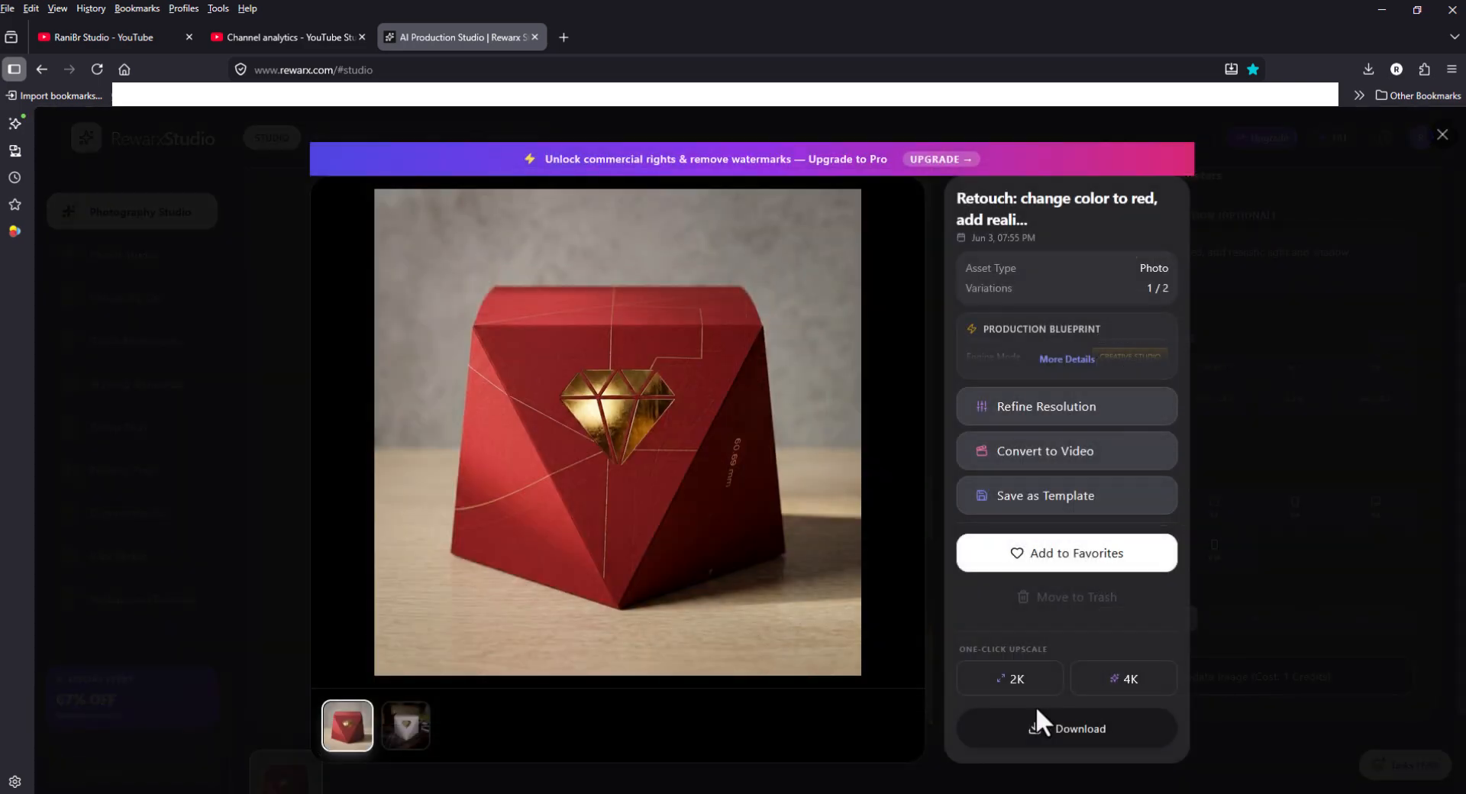
left_click(1037, 718)
left_click(1325, 594)
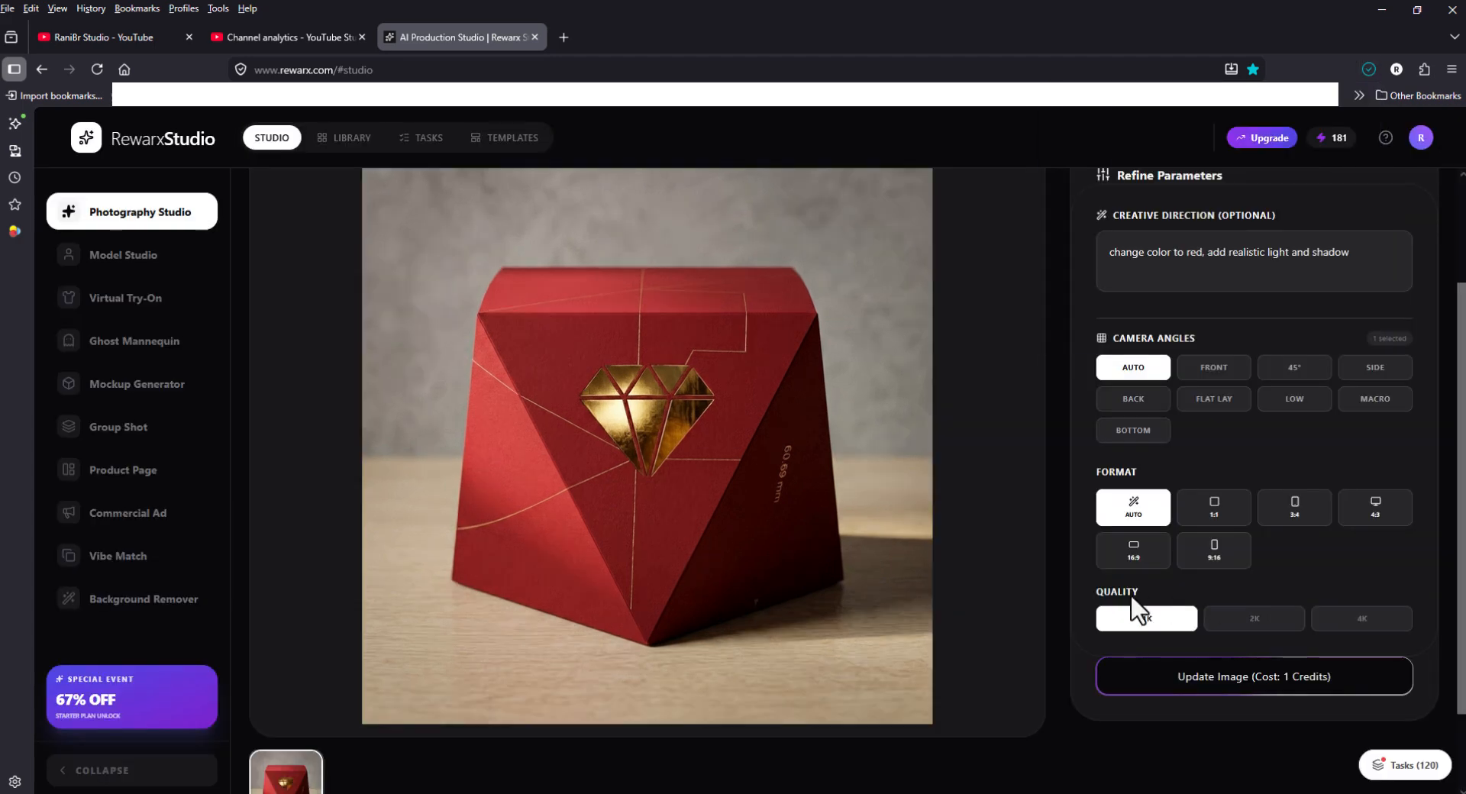
- Refine the red box photo with the creative direction "remove lines, inhaler lightning" and download the updated image
left_click_drag(1381, 262, 819, 256)
type("remove lines,")
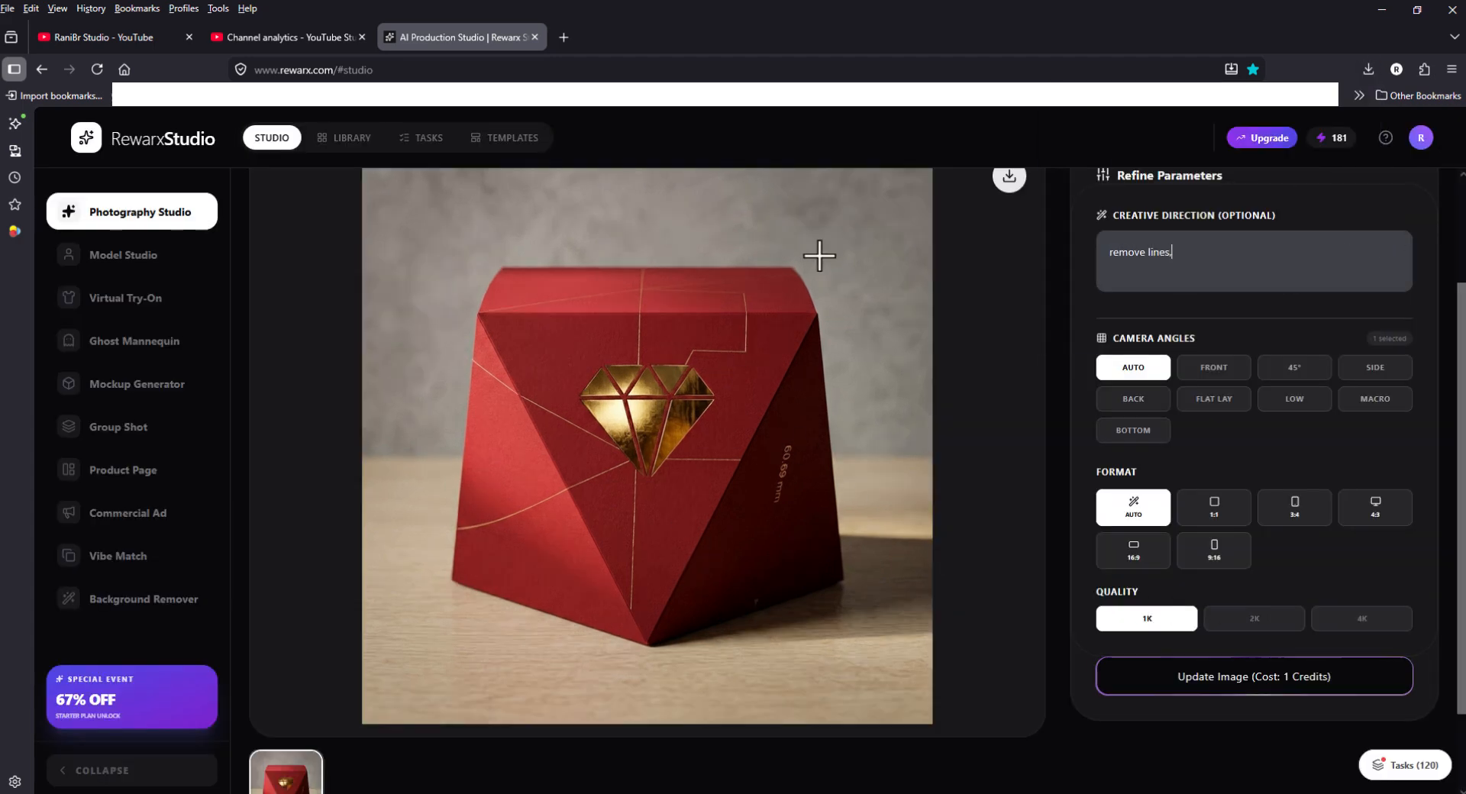
type(" inhanse lightni")
right_click(1222, 253)
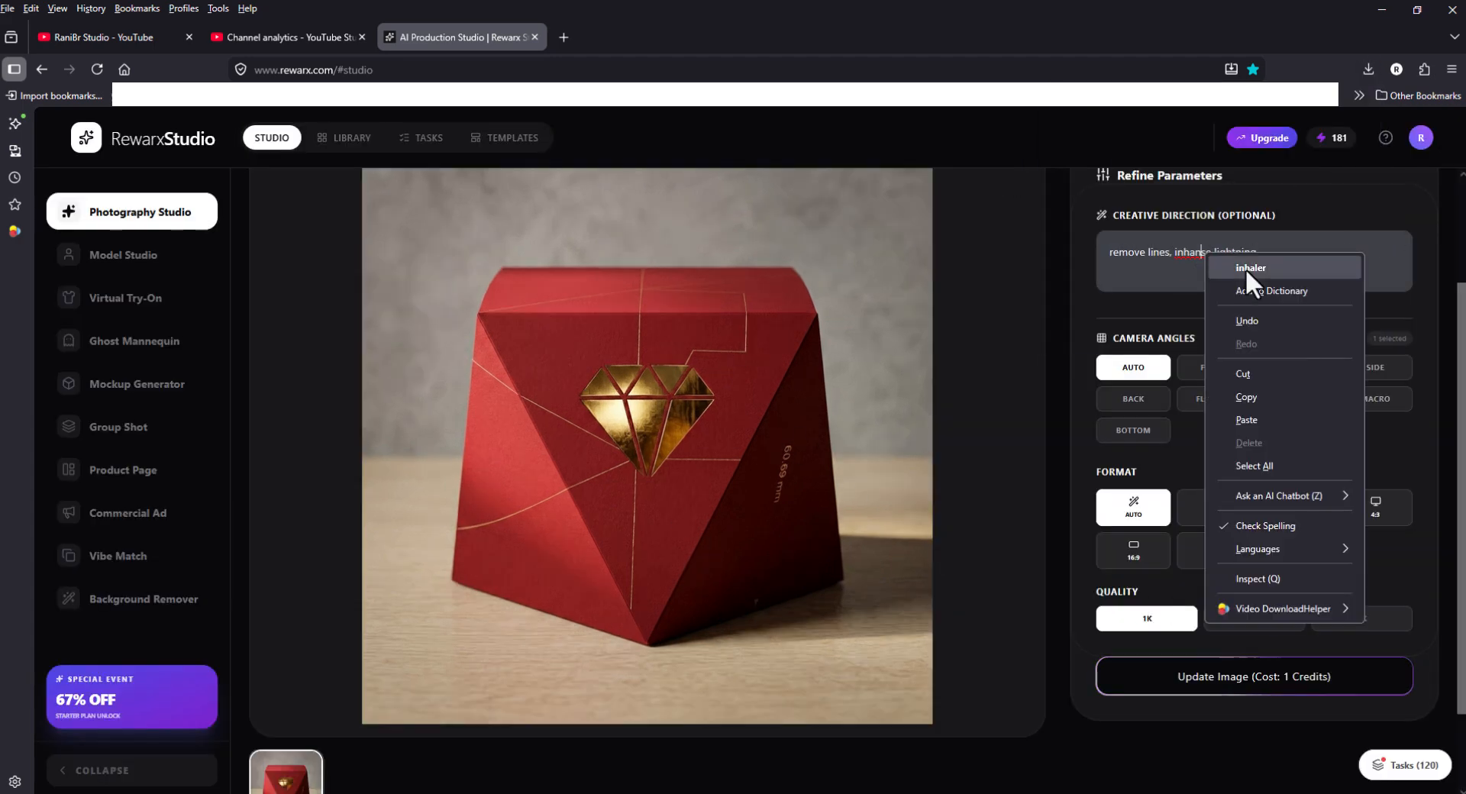
left_click(1253, 275)
left_click(1253, 682)
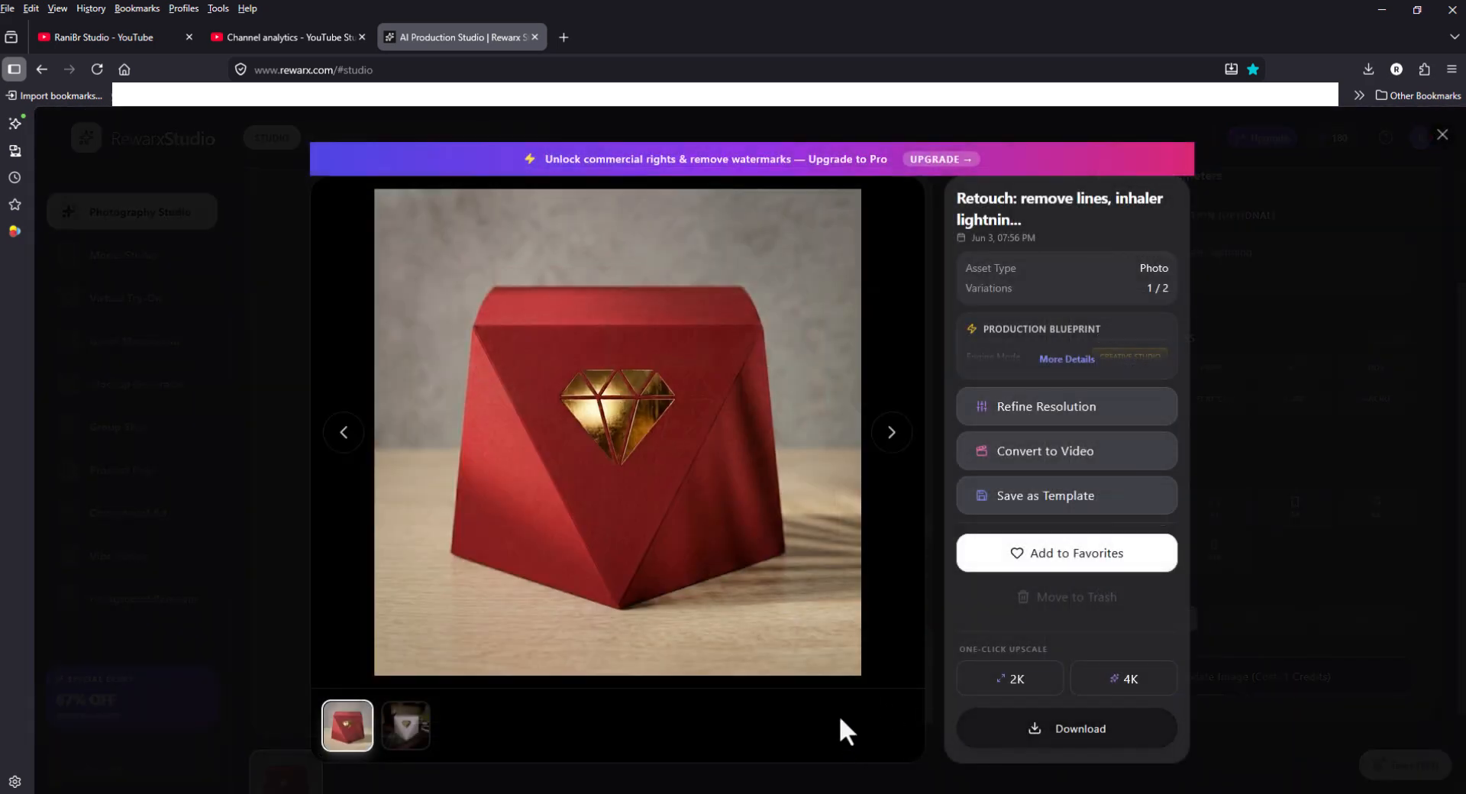
left_click(1057, 735)
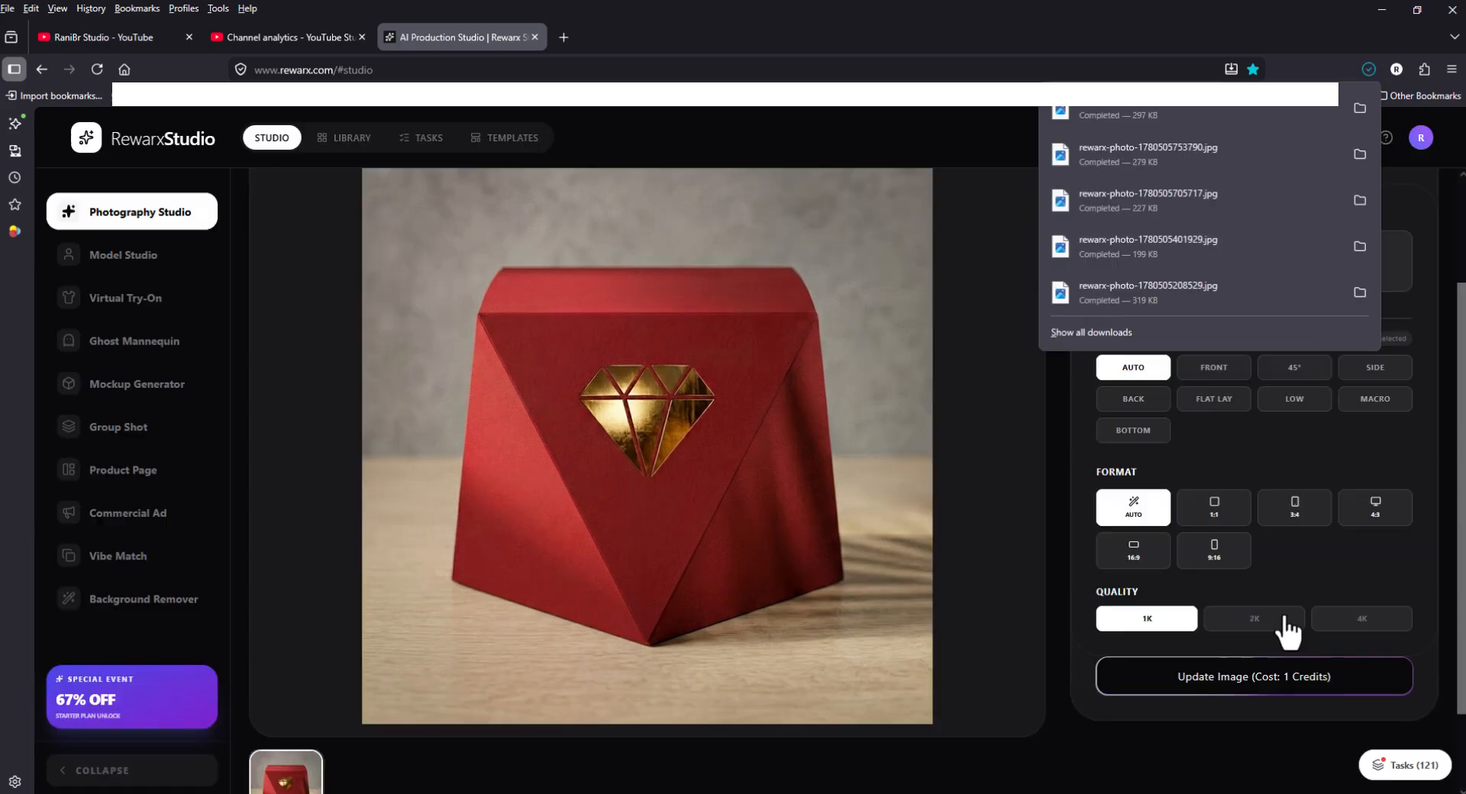
left_click(1285, 618)
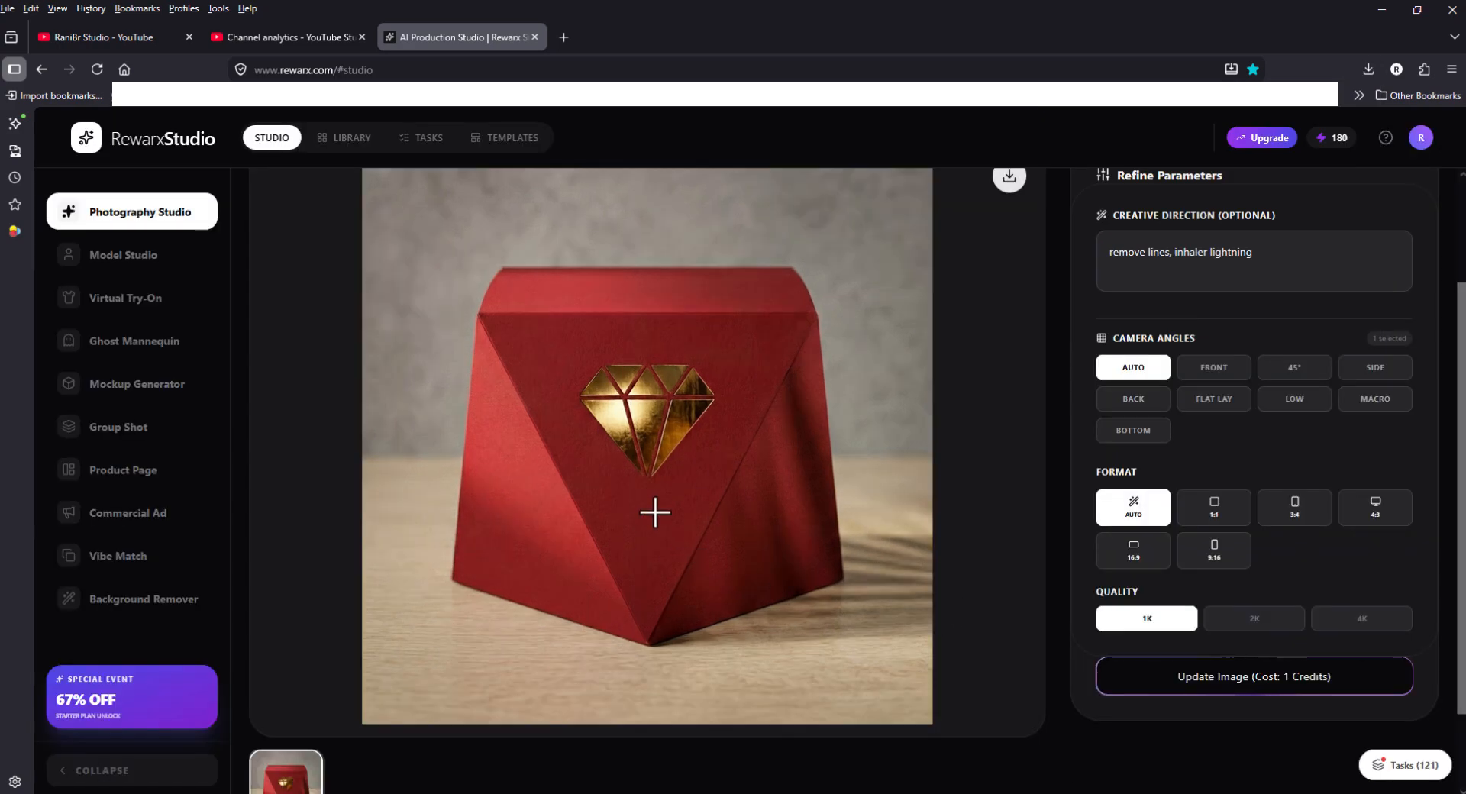
- Produce the Model Studio assets of the red box with The Romantic Reveal scheme, Portrait format and 1K Standard resolution
left_click(137, 260)
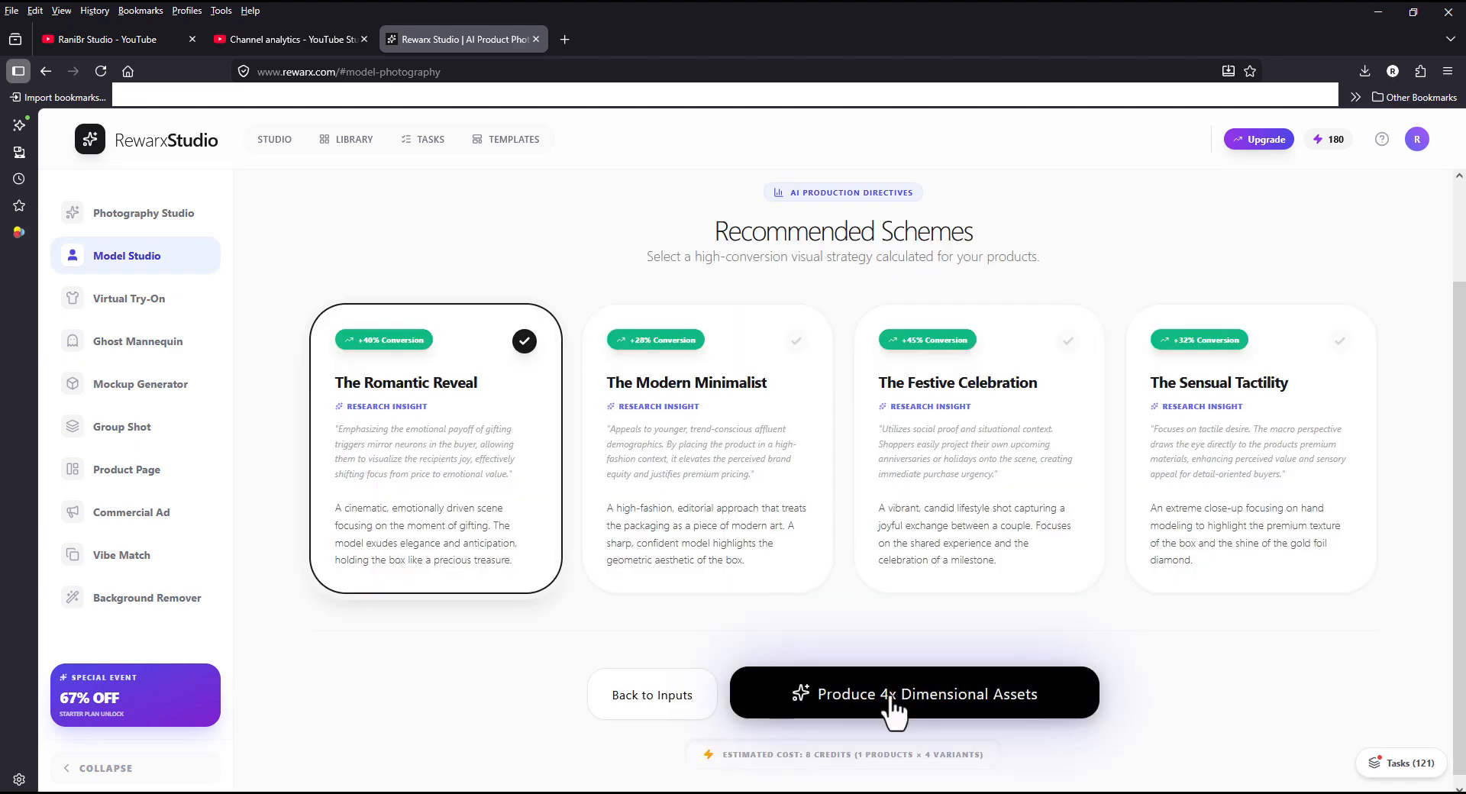
left_click(847, 706)
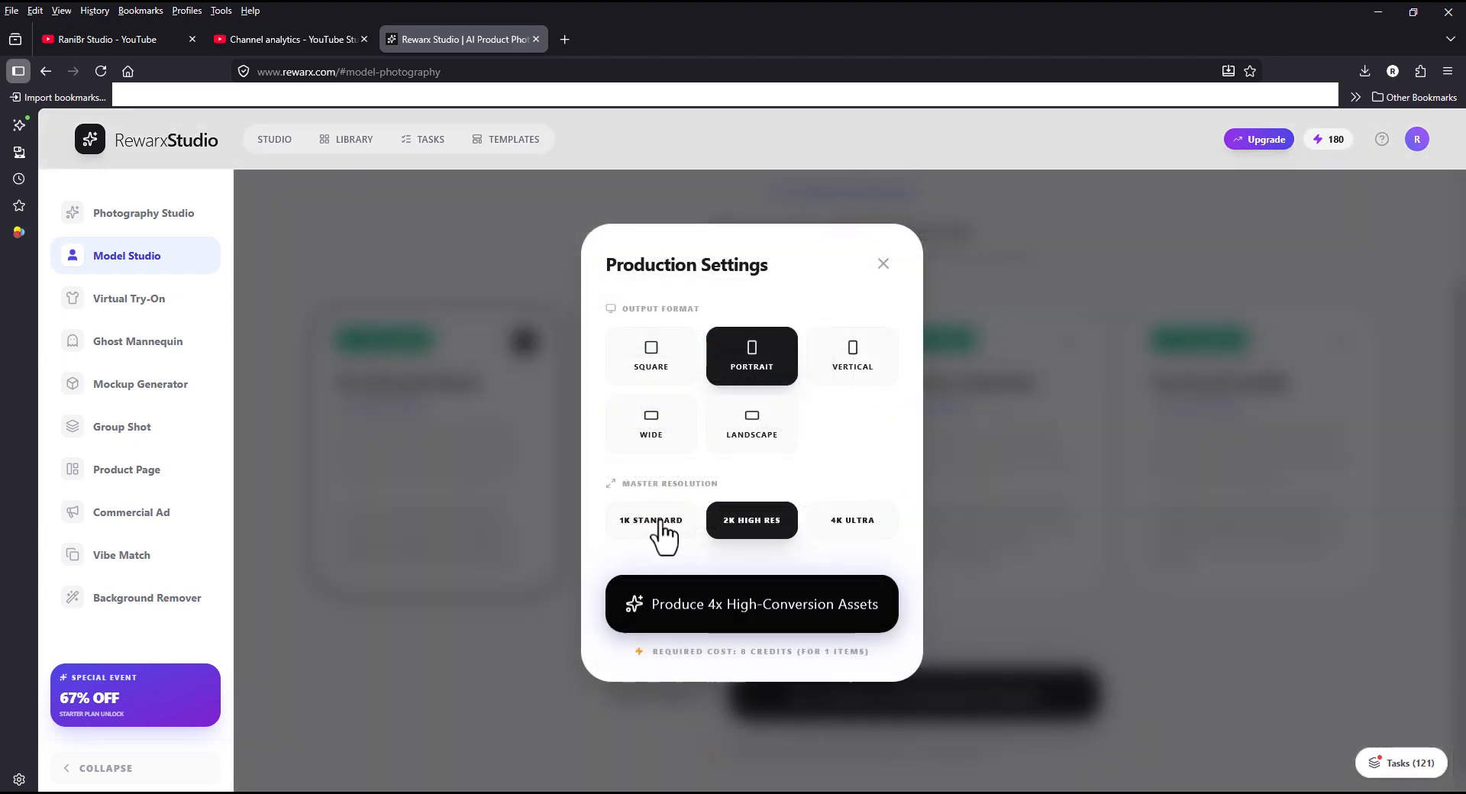
left_click(660, 525)
left_click(733, 603)
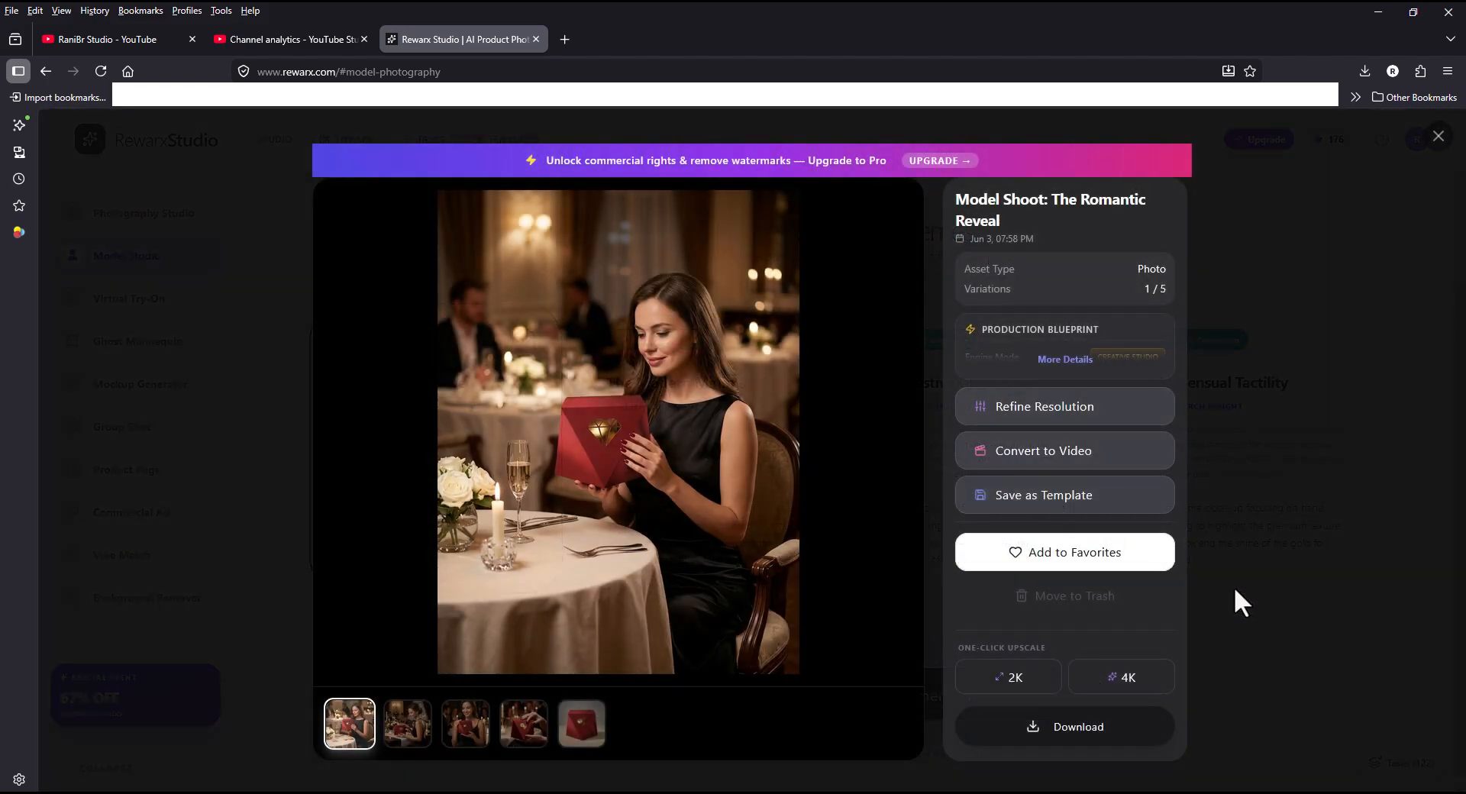
- Review the model shoot variations and generate a 16:9 landscape video from the fourth one, the close-up of hands holding the box
left_click(408, 739)
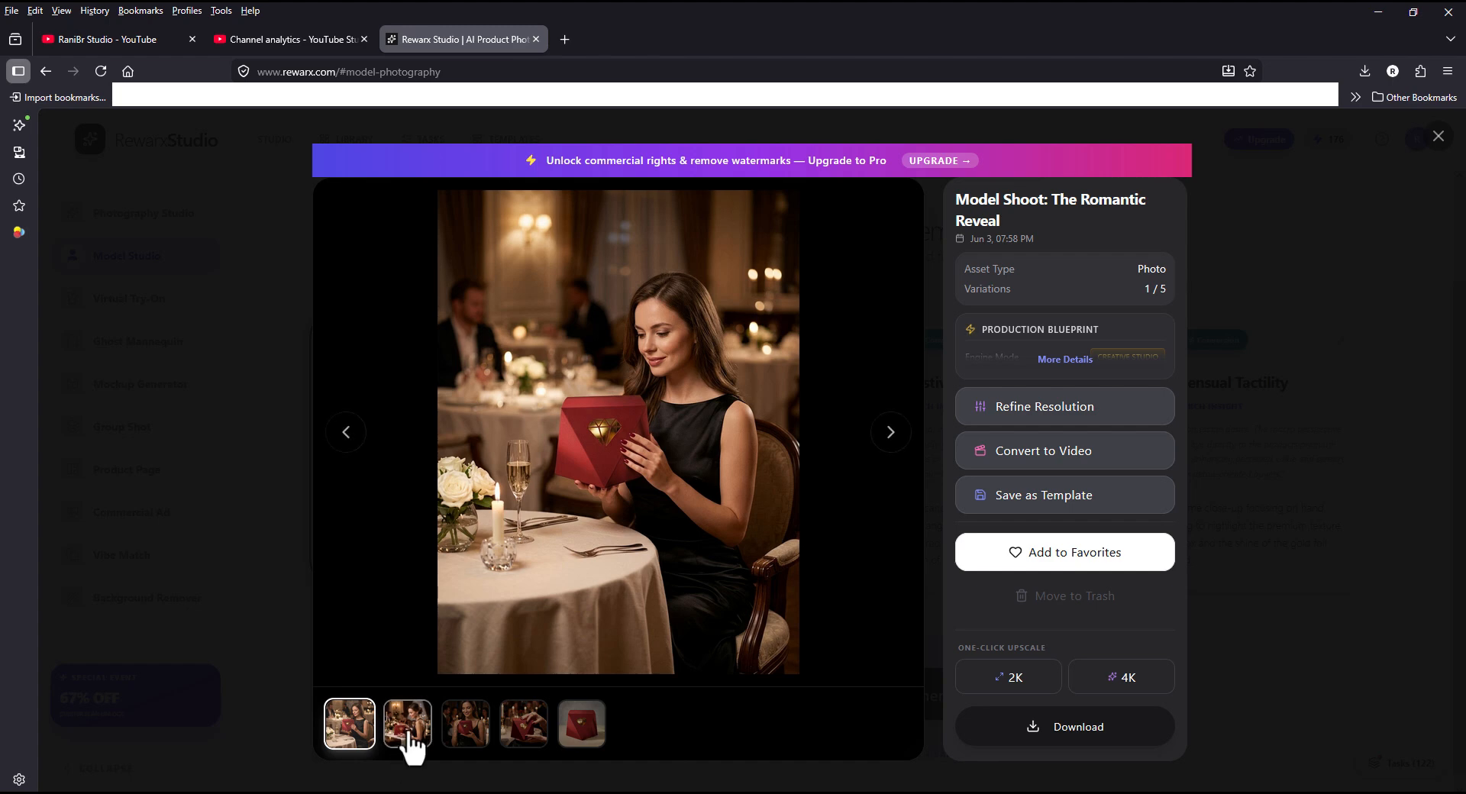
left_click(462, 733)
left_click(524, 732)
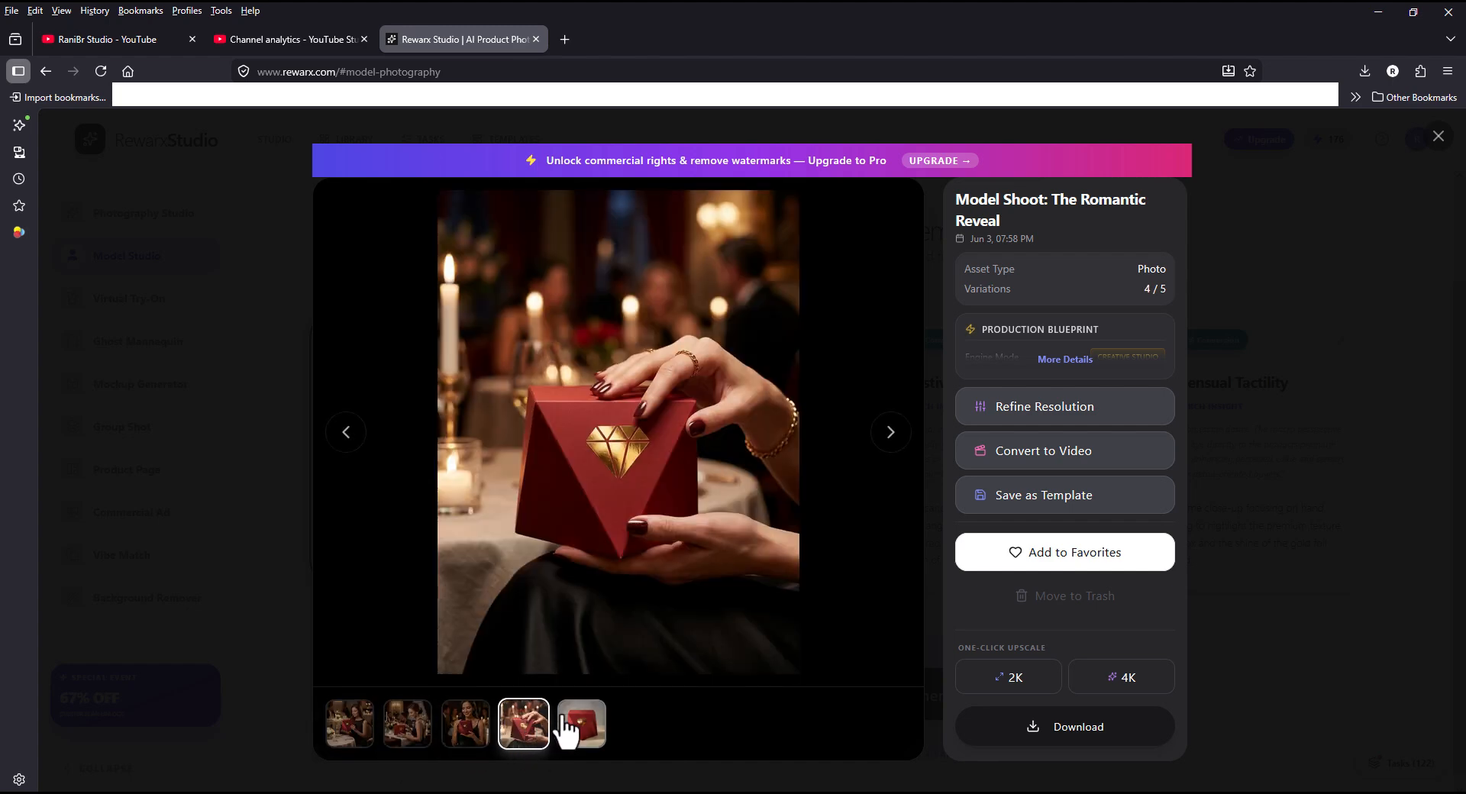
left_click(1057, 458)
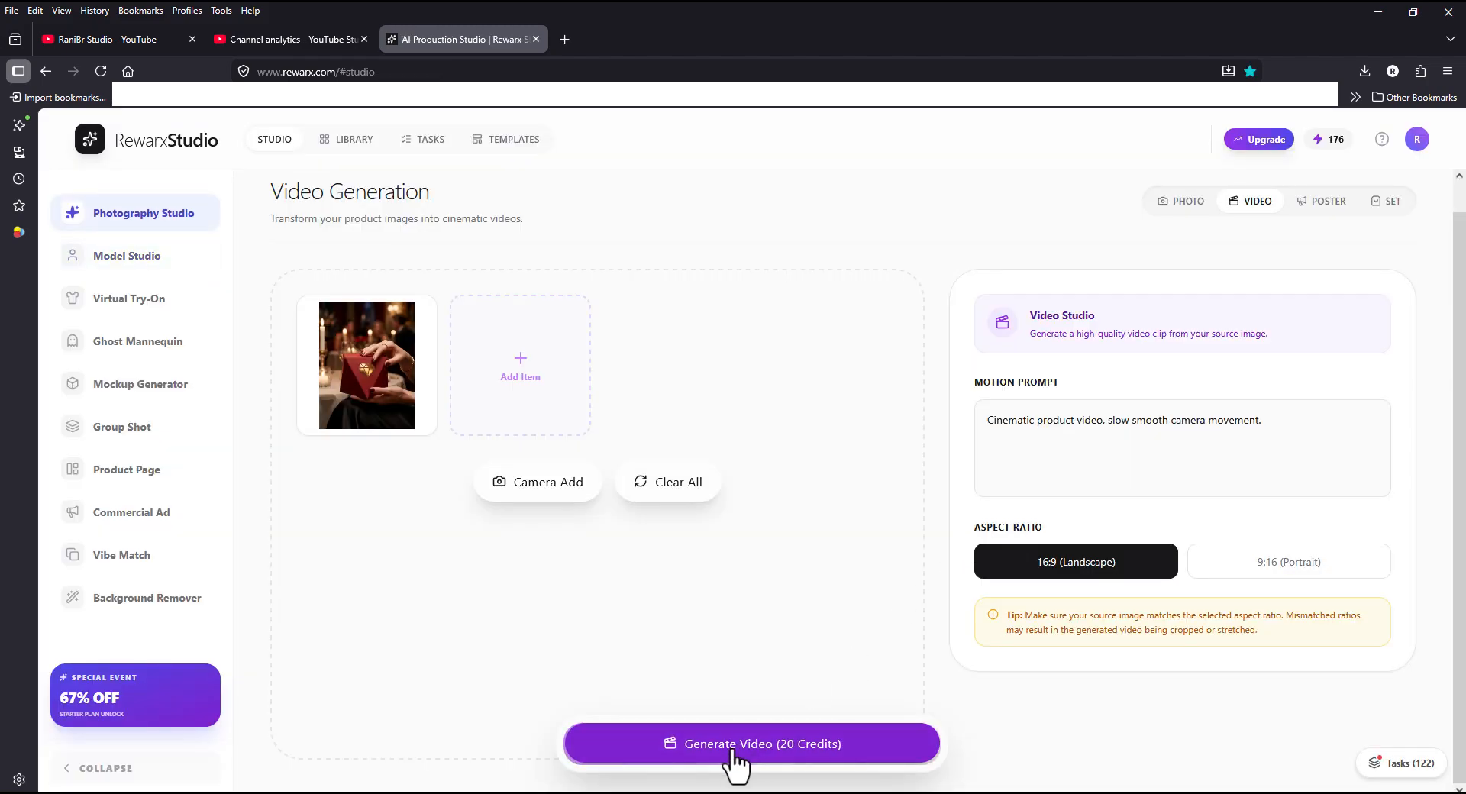
left_click(761, 747)
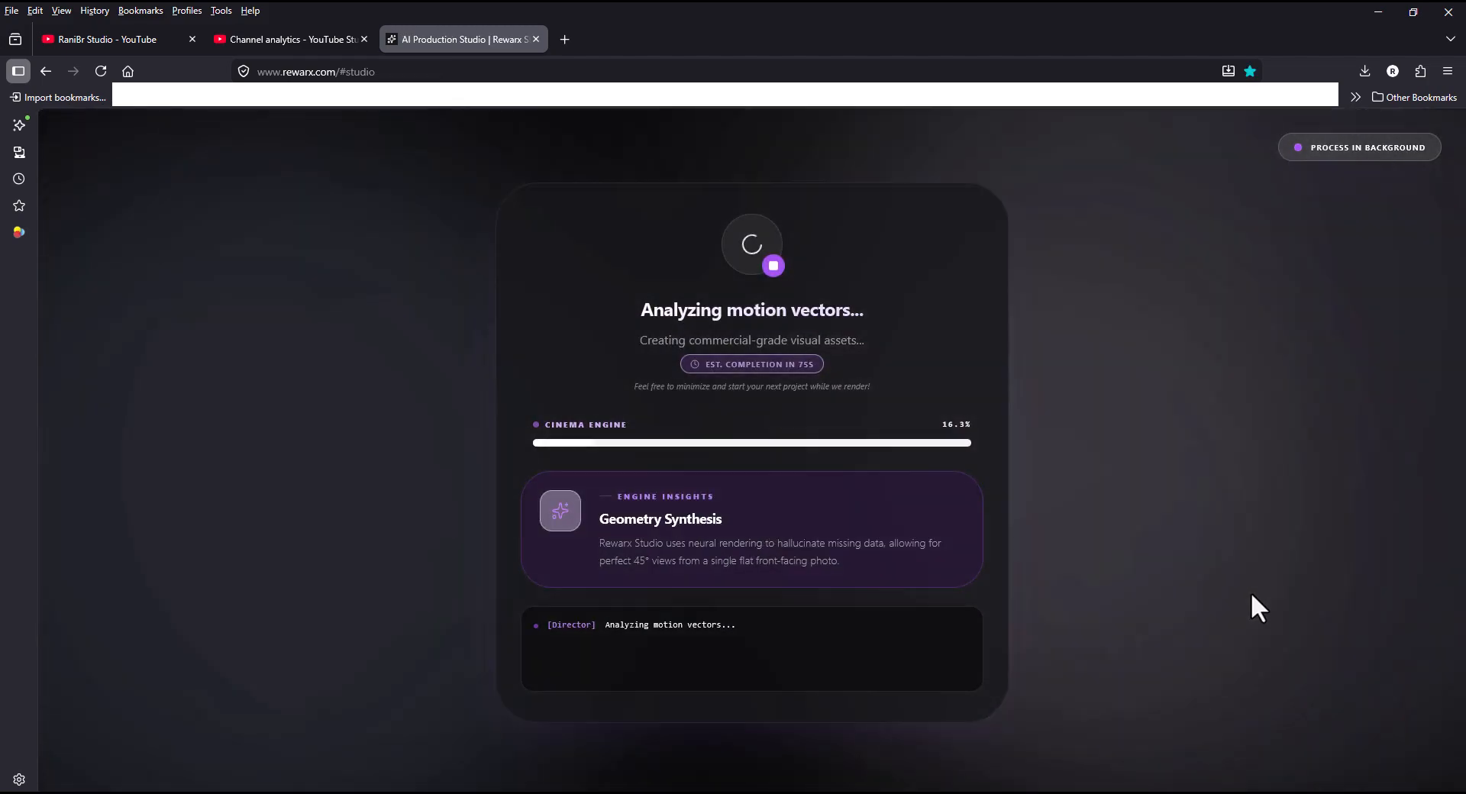